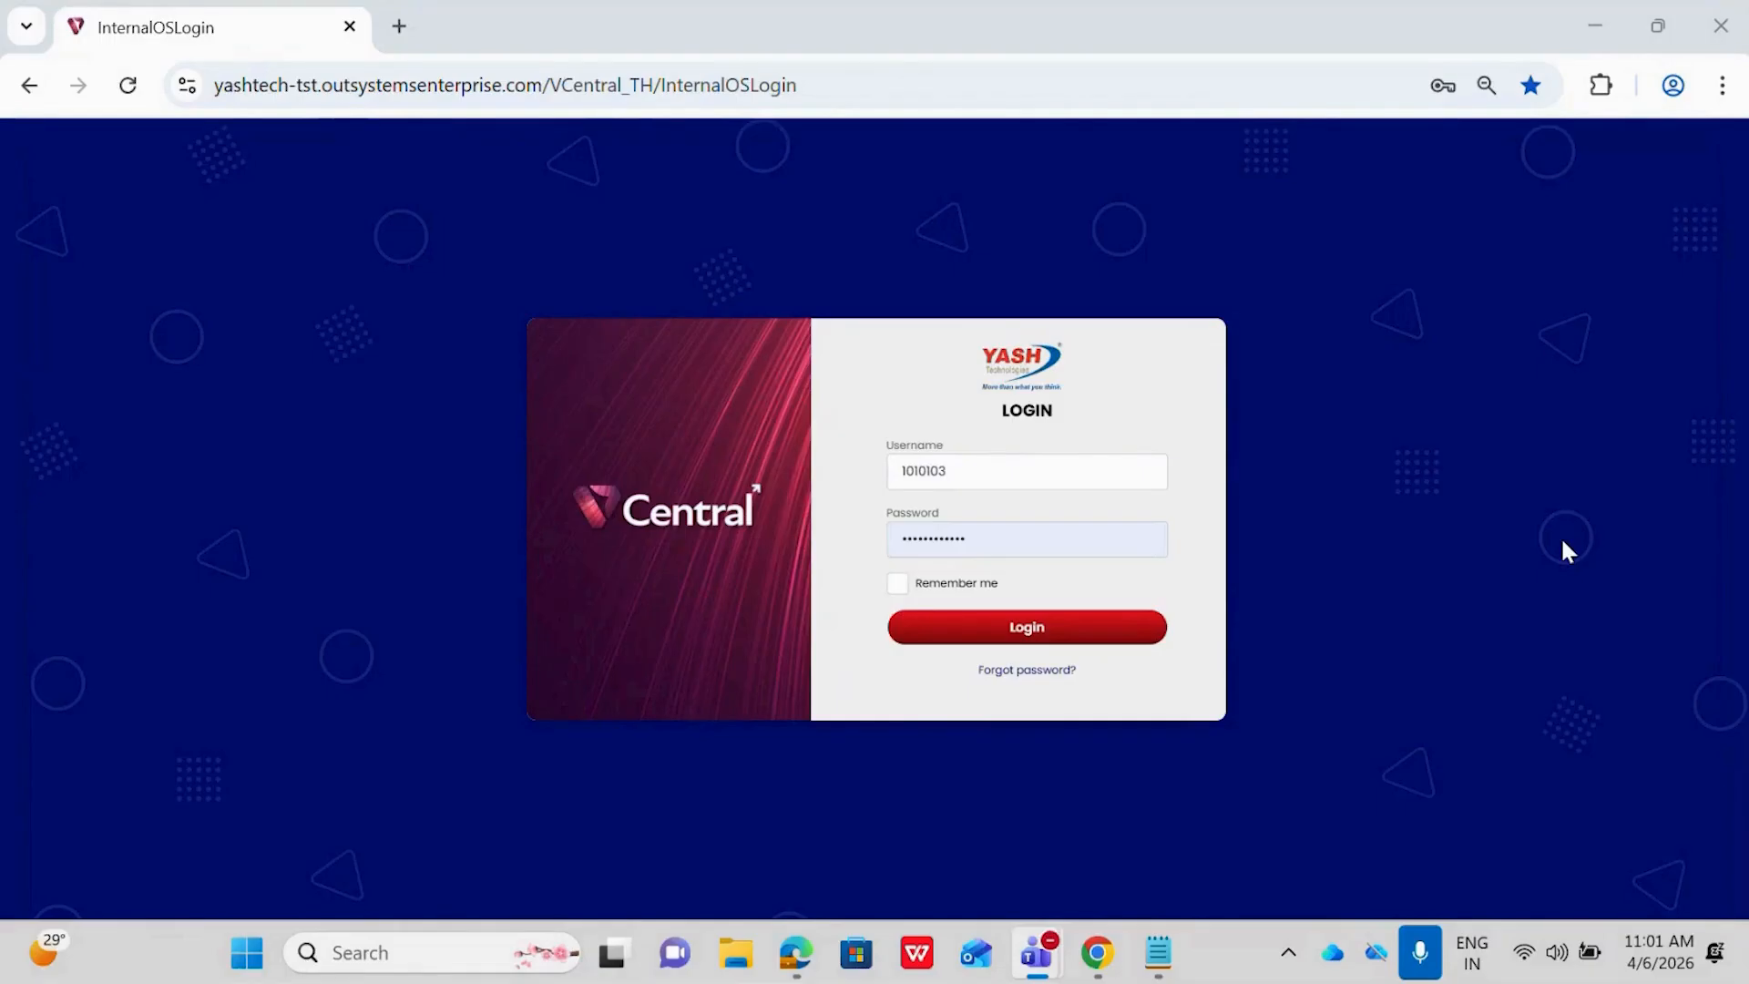
Log in with the prefilled credentials and open the customer list
{"action": "left_click", "coordinate": [1032, 627]}
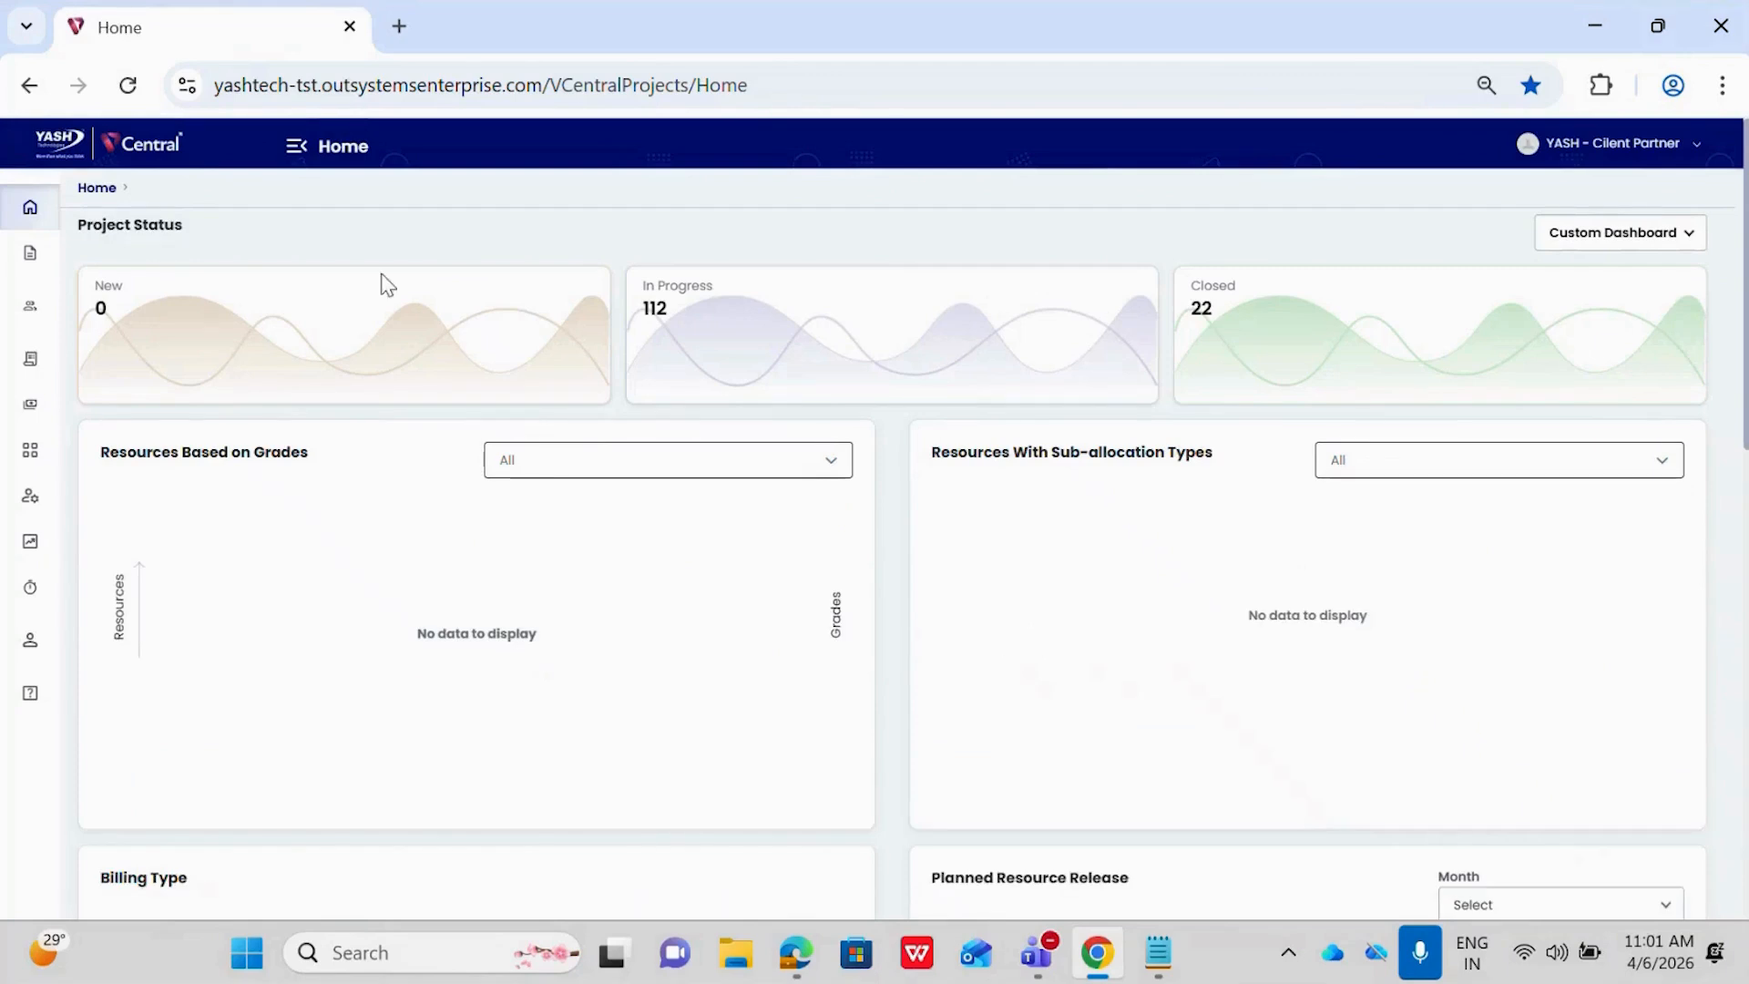
{"action": "left_click", "coordinate": [297, 148]}
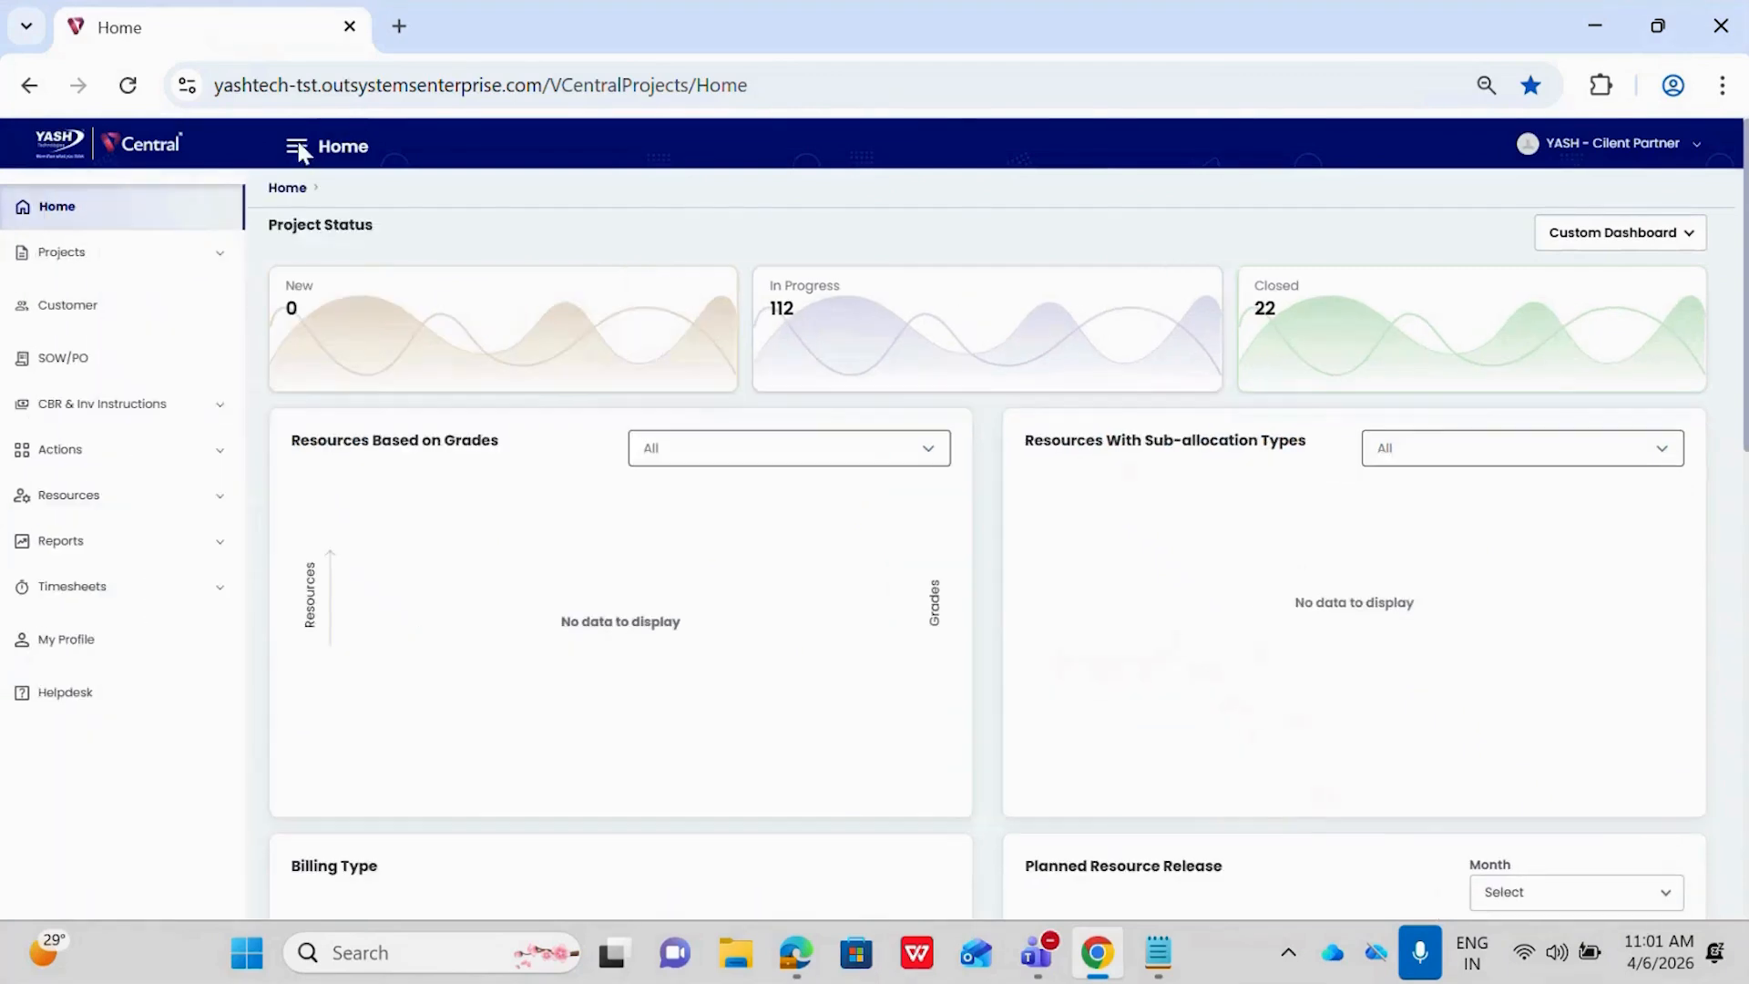
{"action": "left_click", "coordinate": [71, 308]}
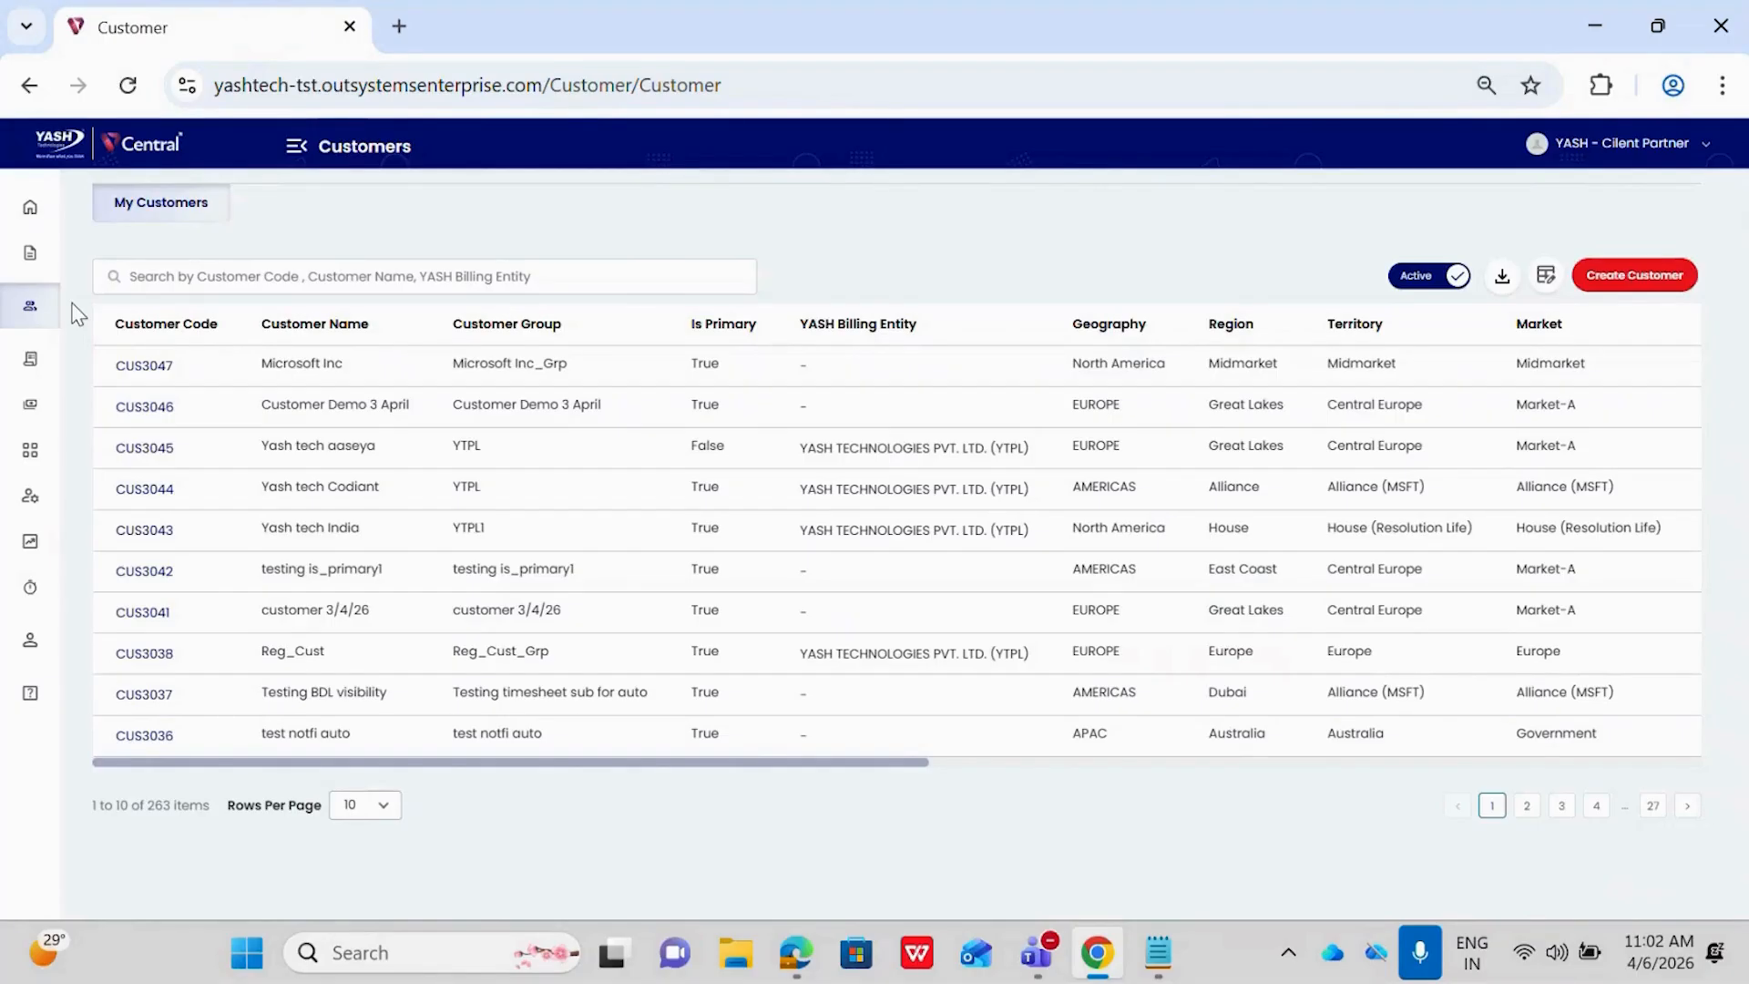
Examine the customer list's column options and its inactive customers, ending back on the active customers
{"action": "left_click", "coordinate": [257, 276]}
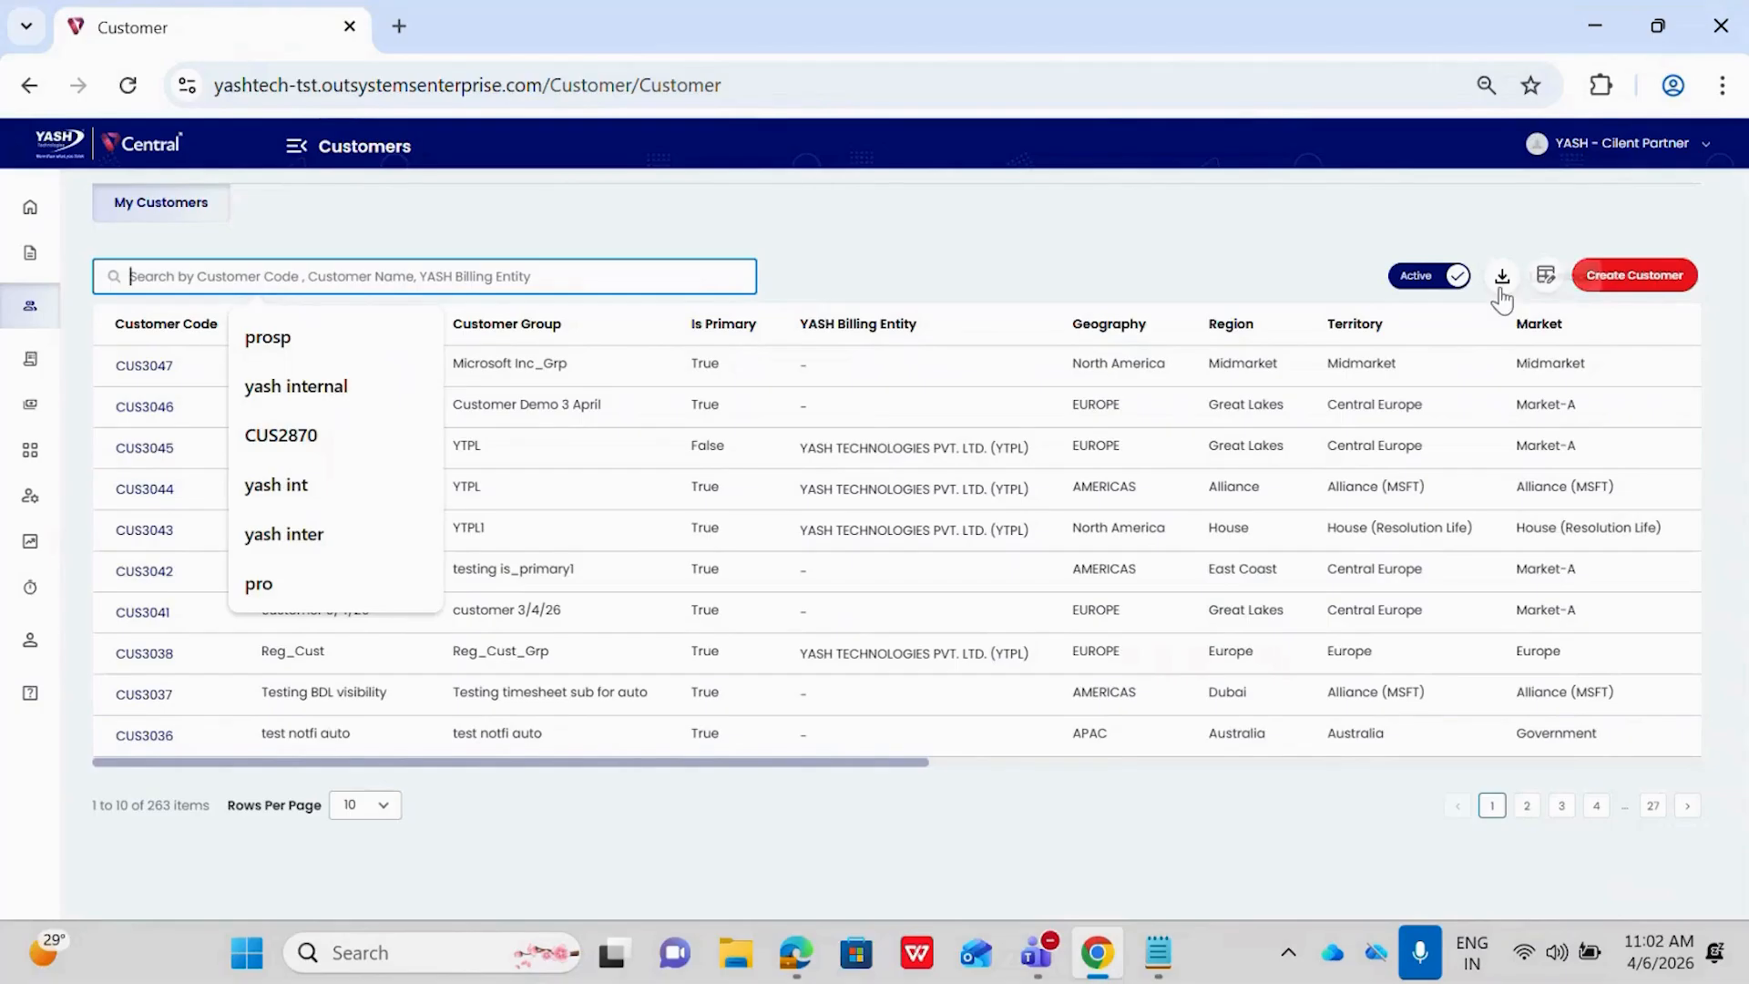
{"action": "left_click", "coordinate": [1398, 214]}
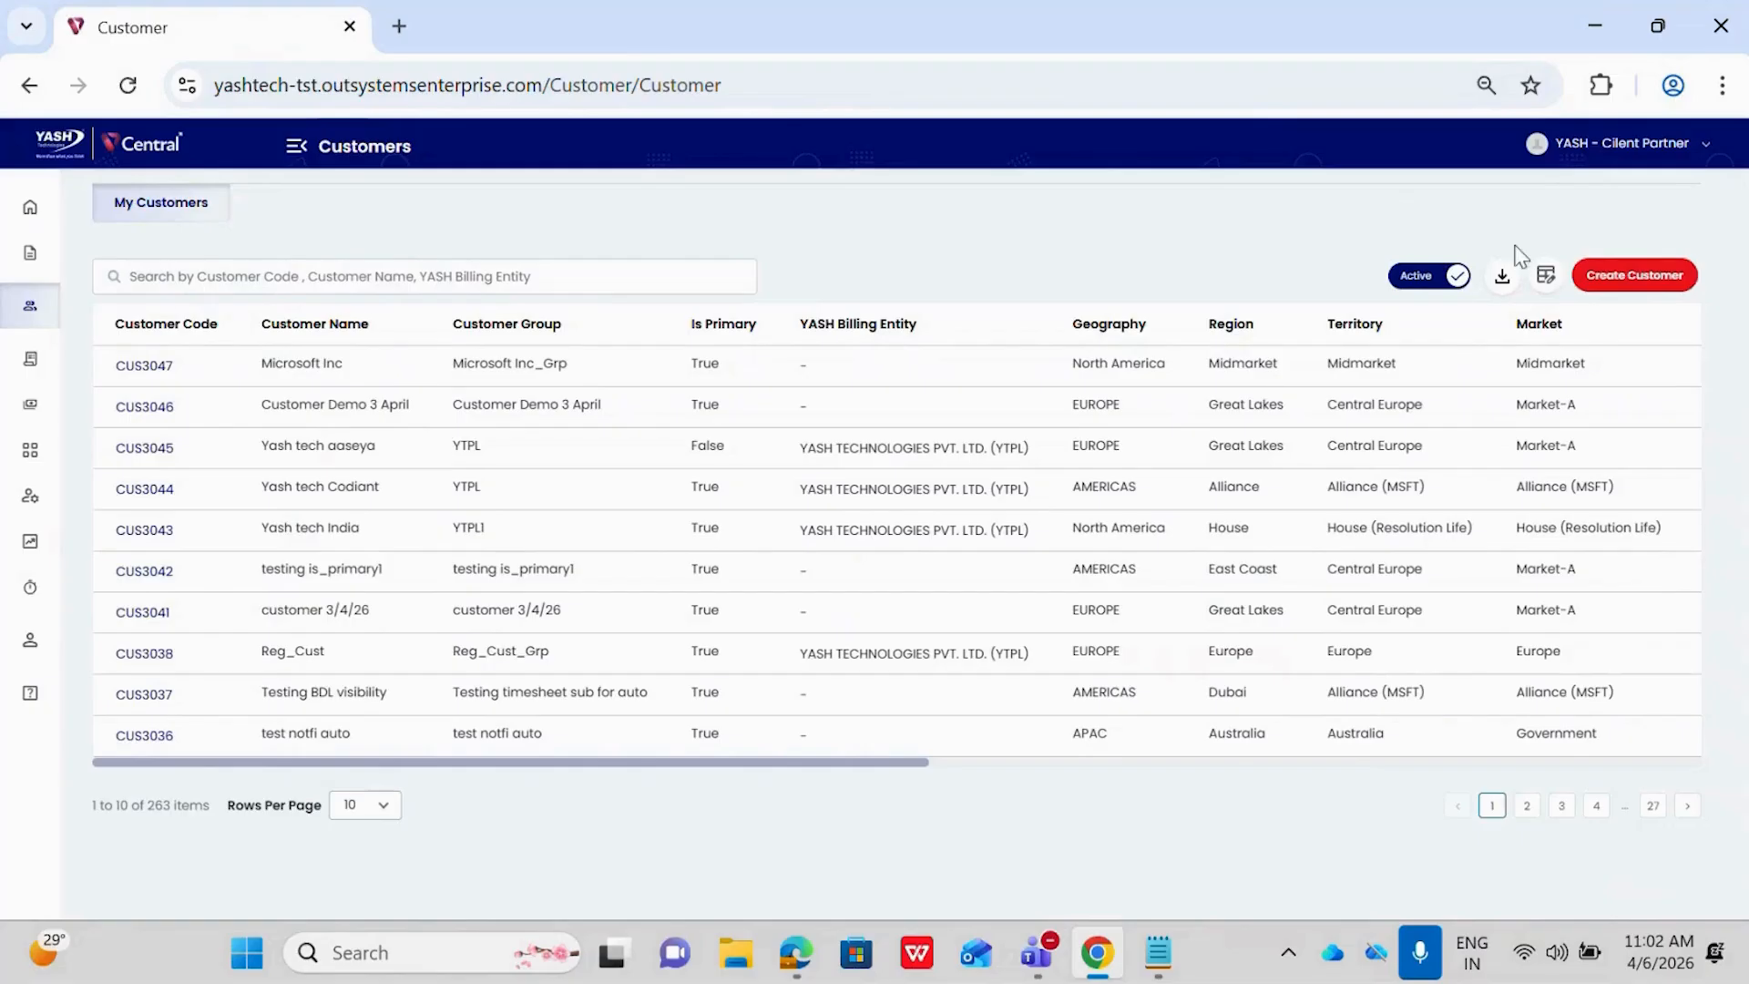
{"action": "left_click", "coordinate": [1547, 277]}
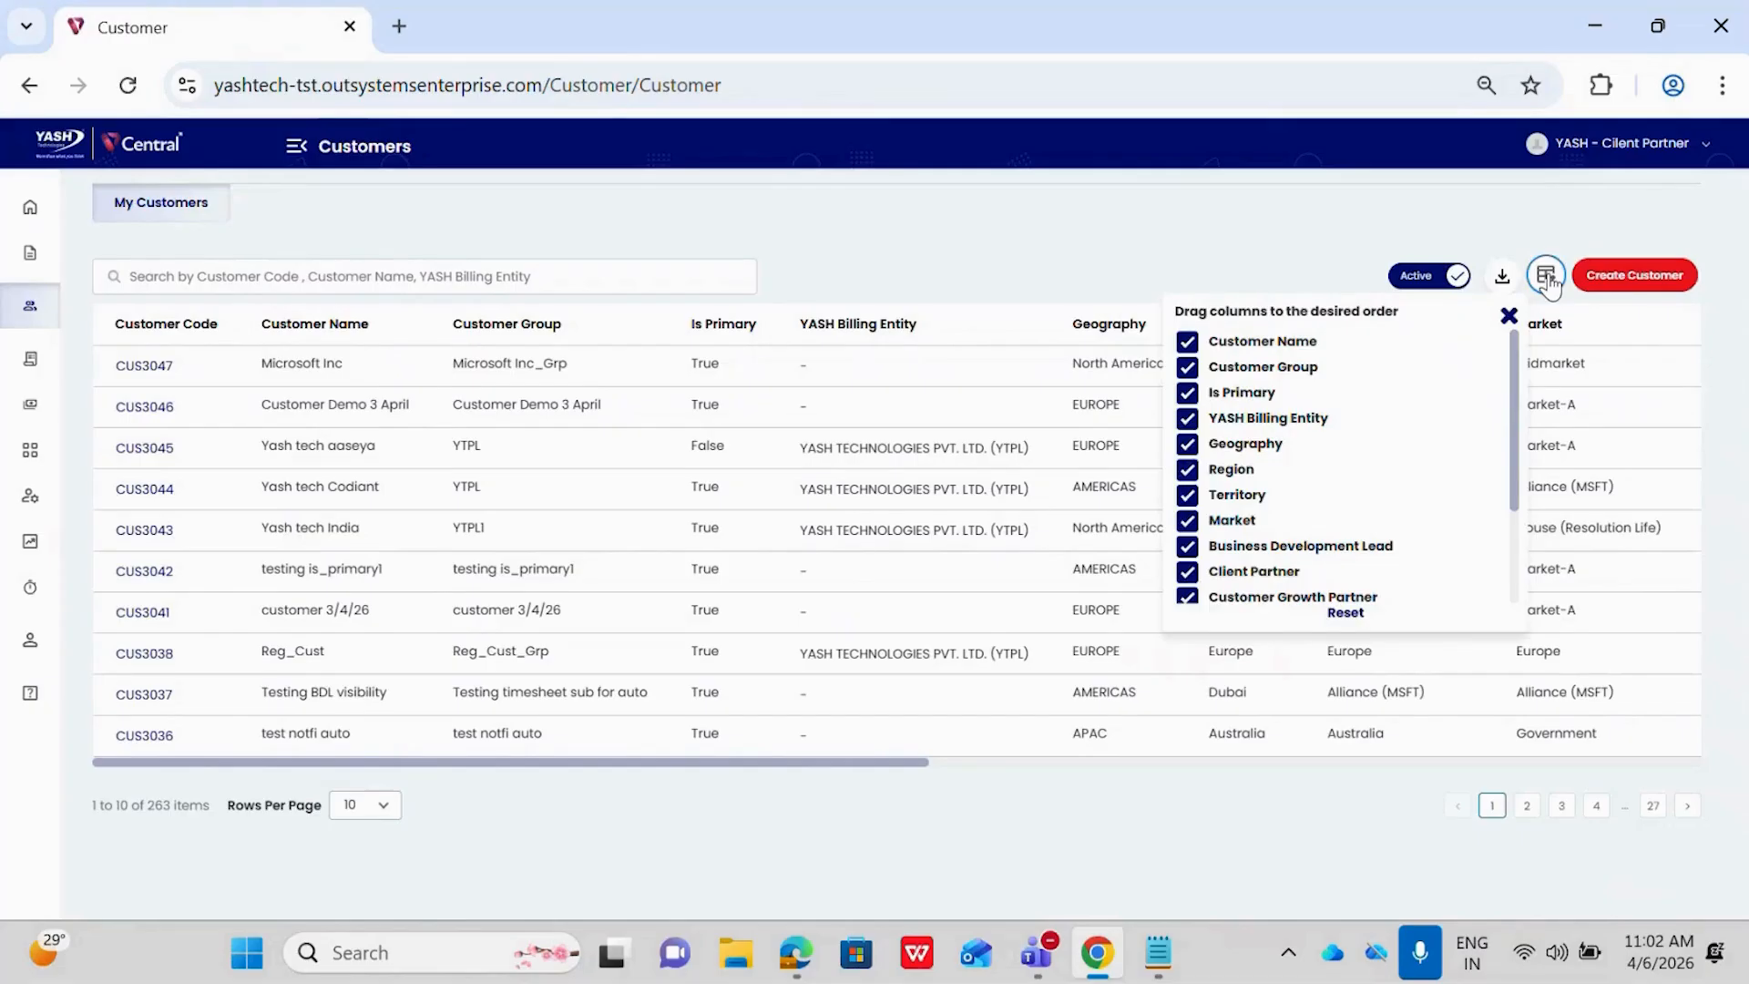
{"action": "left_click", "coordinate": [1400, 252]}
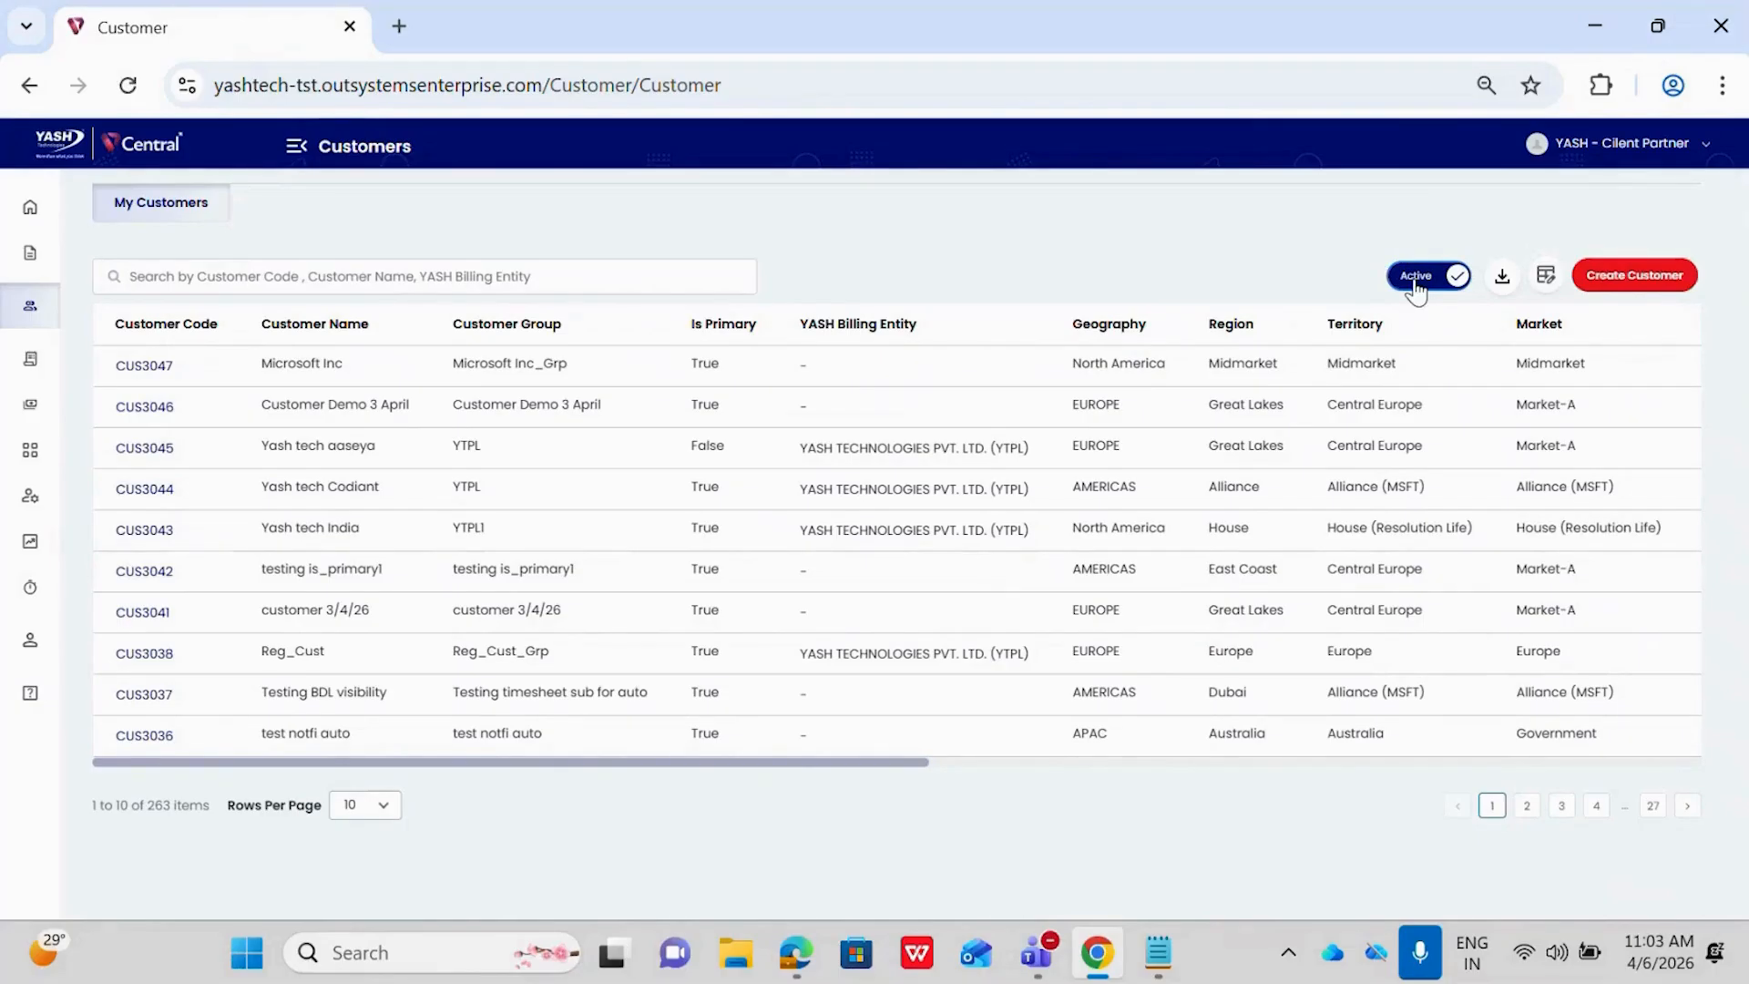
{"action": "left_click", "coordinate": [1415, 282]}
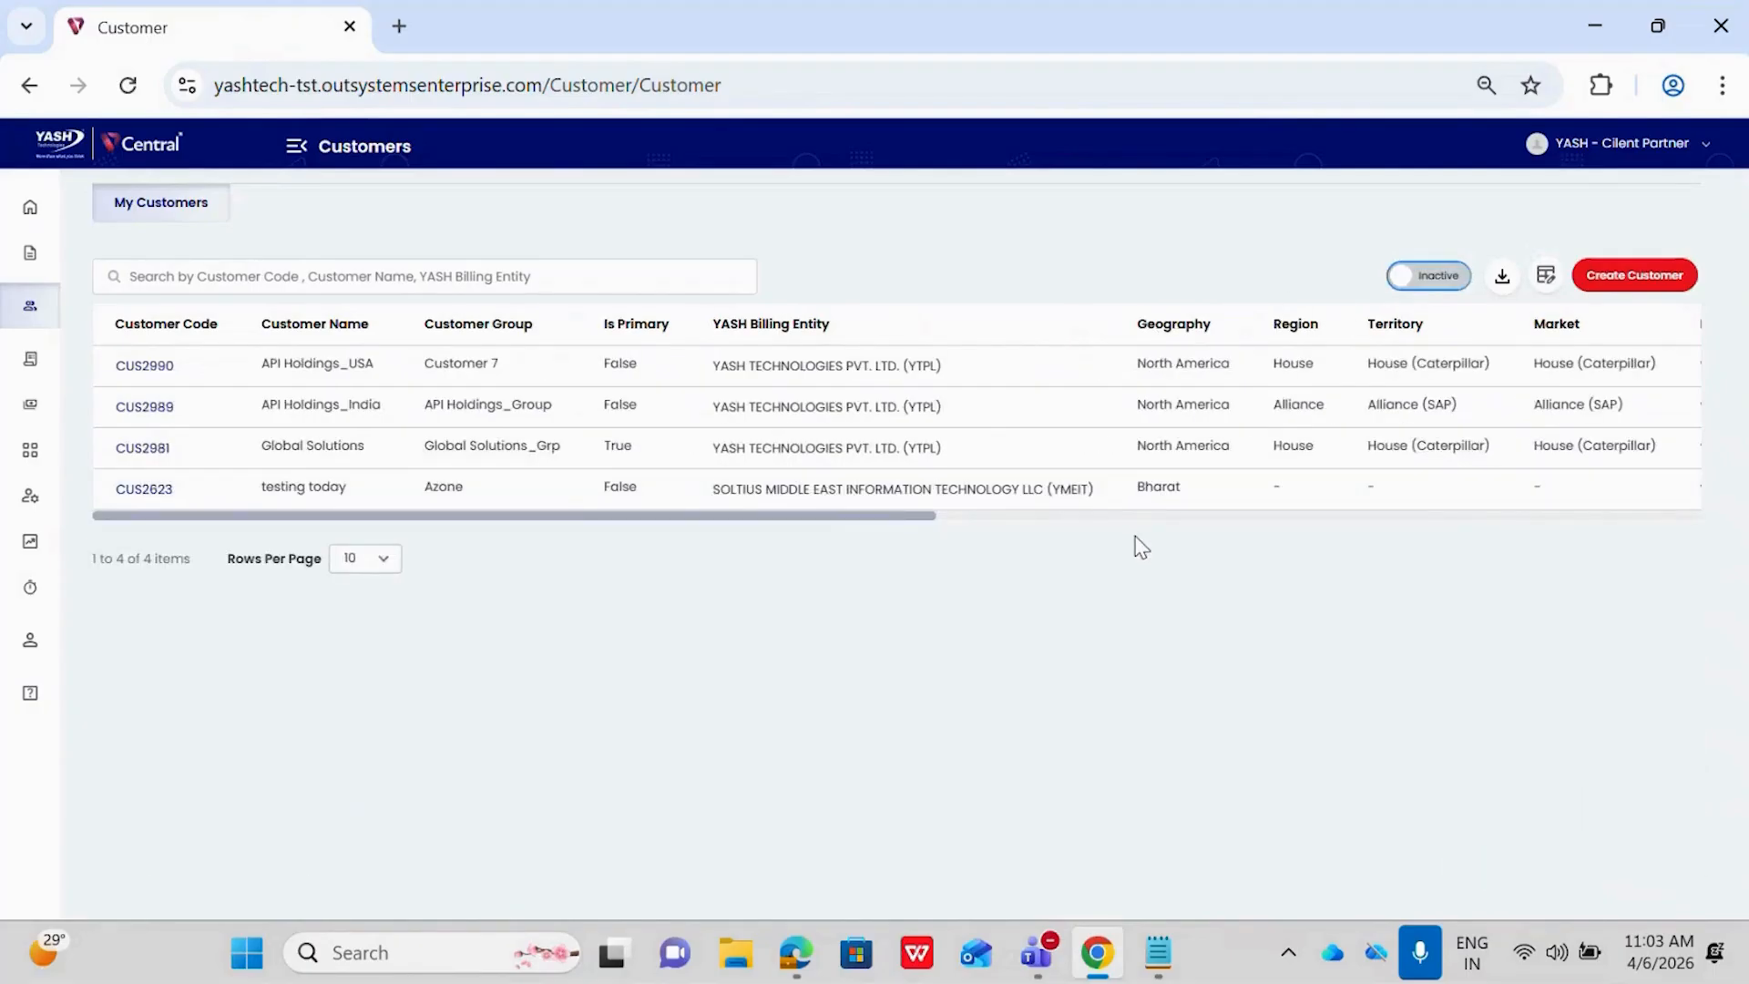
{"action": "left_click", "coordinate": [1400, 279]}
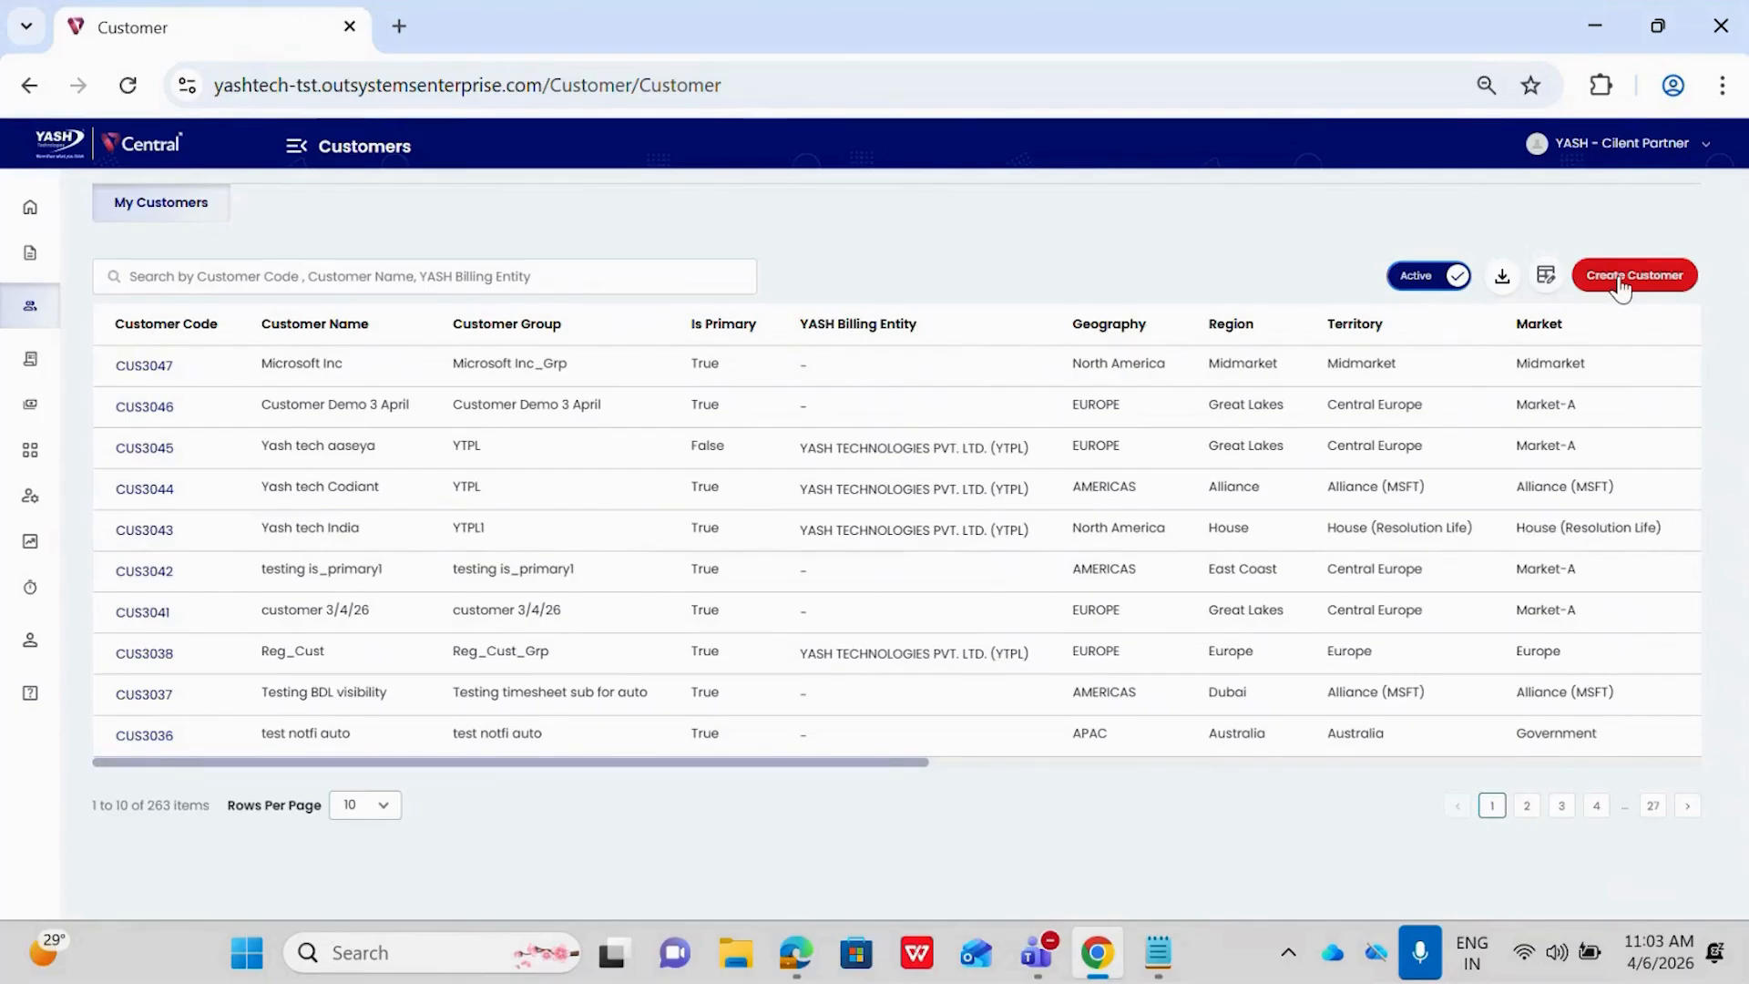
Start a new customer record and enter "Customer Demo 2.1" as the customer name
{"action": "left_click", "coordinate": [1620, 278]}
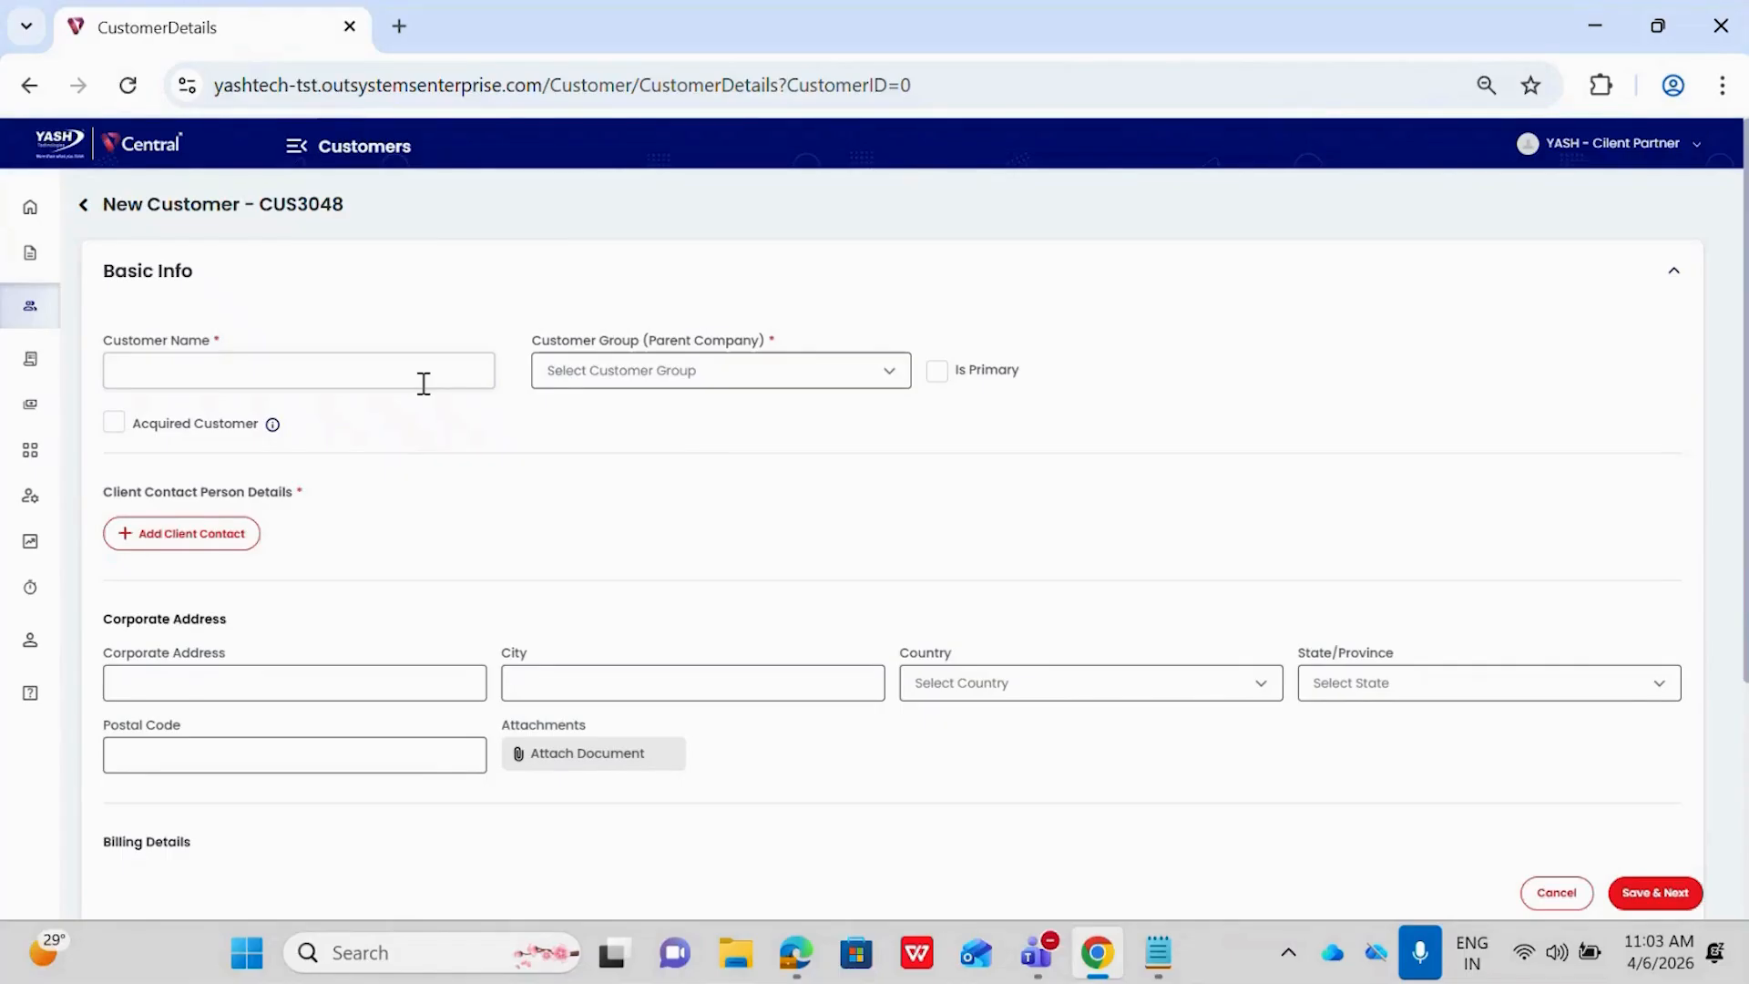
{"action": "left_click", "coordinate": [333, 374]}
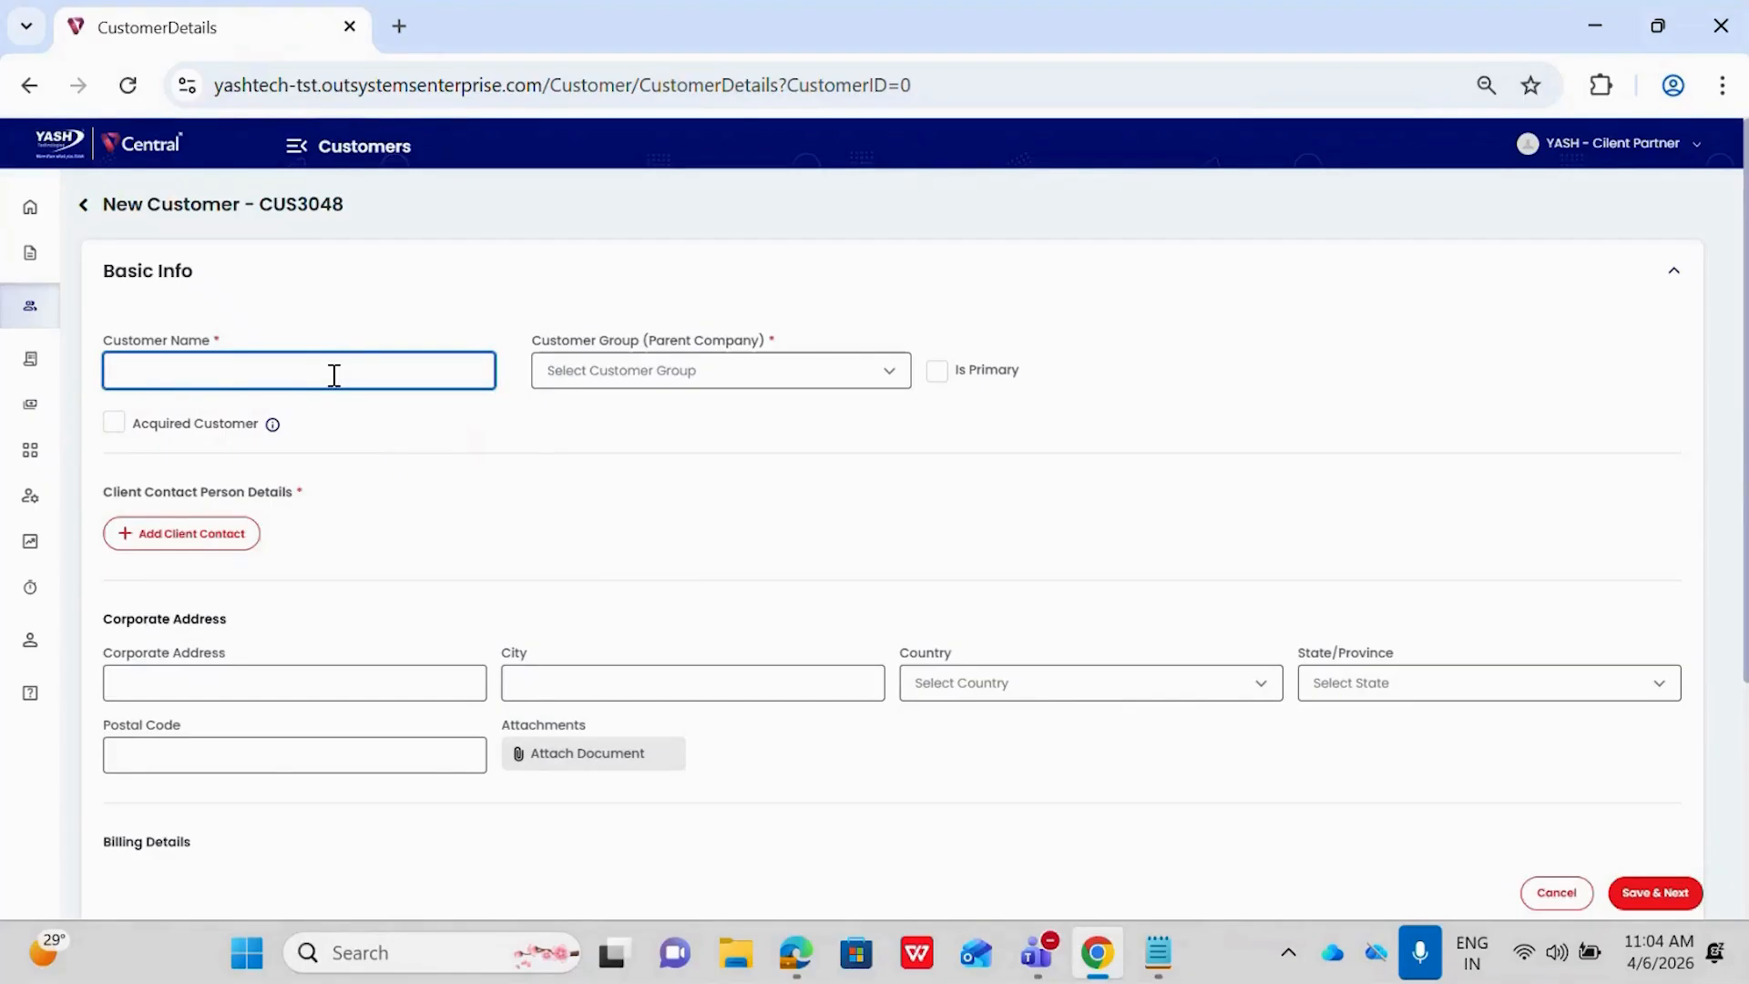
{"action": "type", "text": "Cust"}
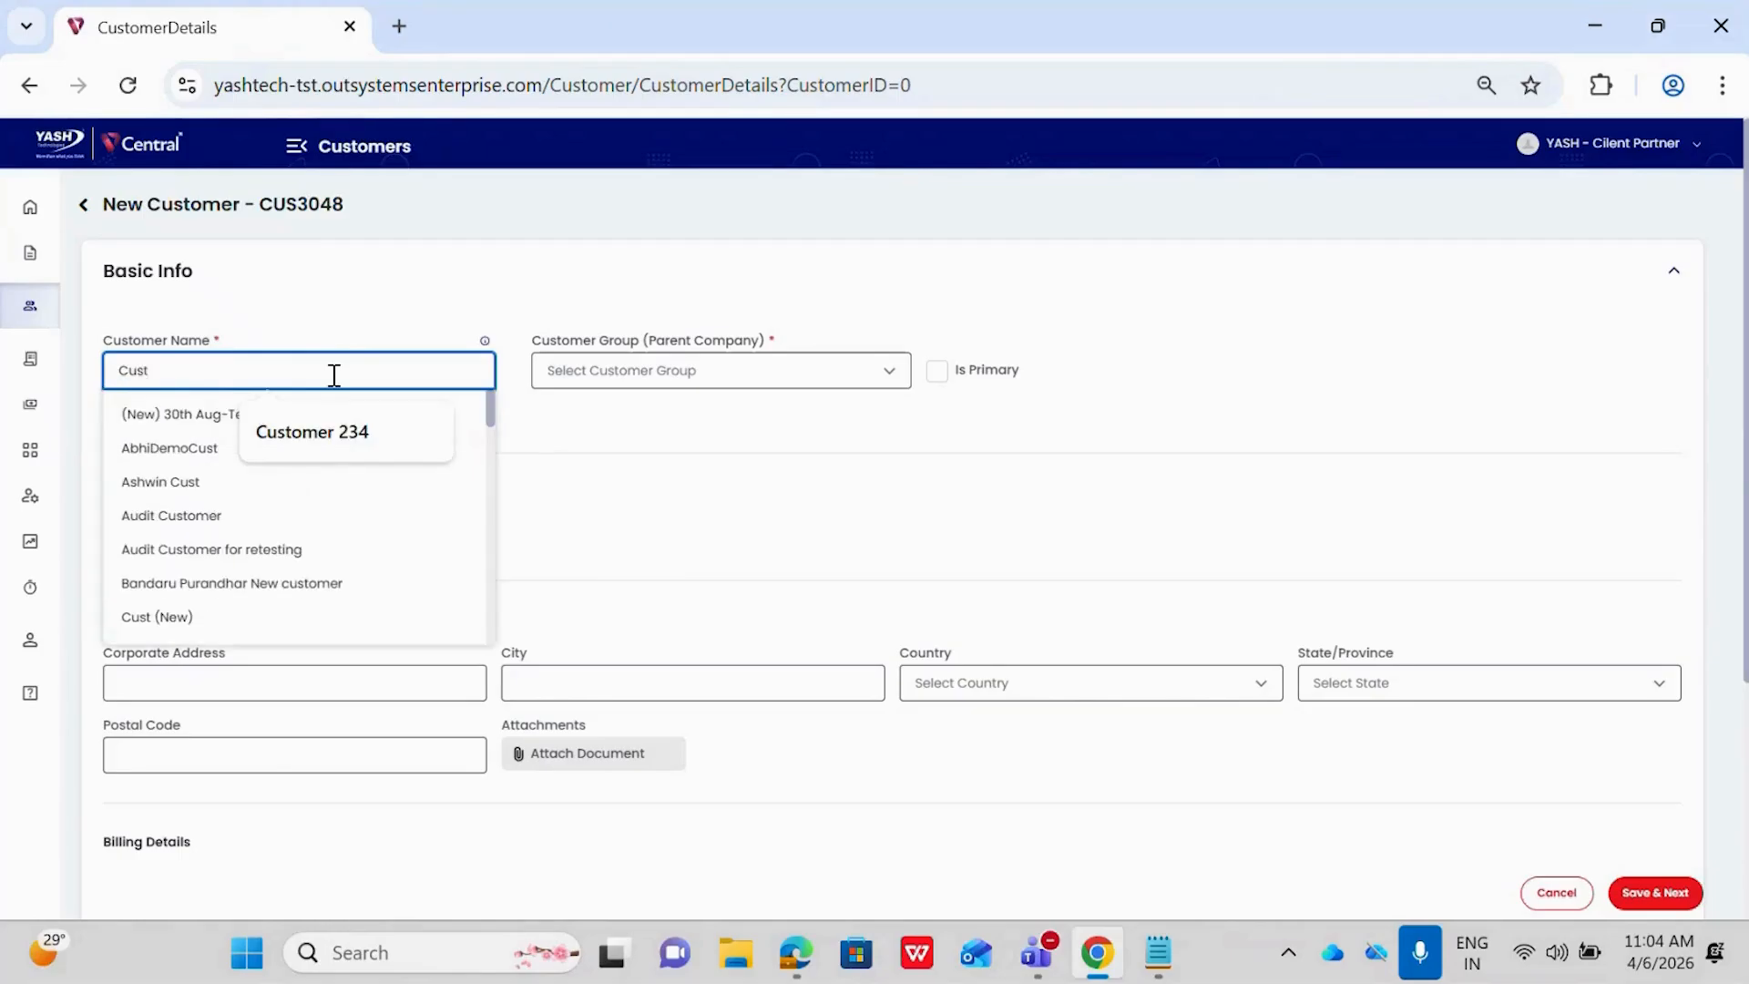
{"action": "type", "text": "o"}
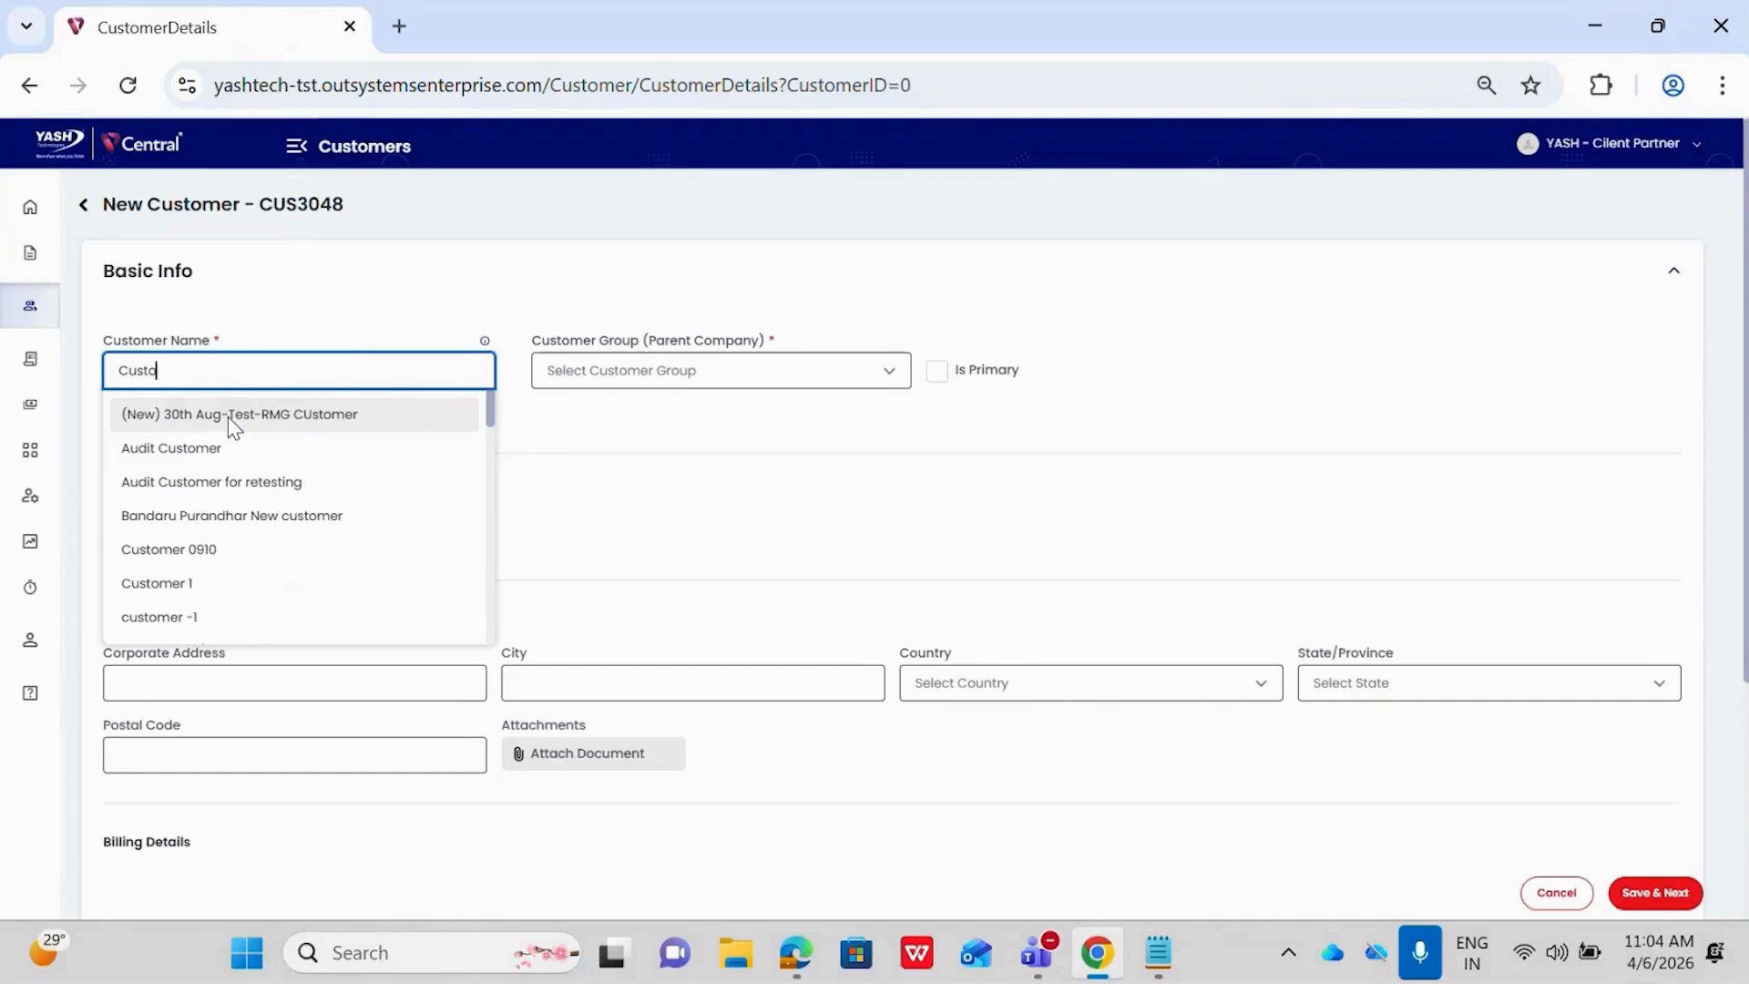
{"action": "key", "text": "BackSpace"}
{"action": "scroll", "coordinate": [223, 526], "scroll_direction": "down", "scroll_amount": 3}
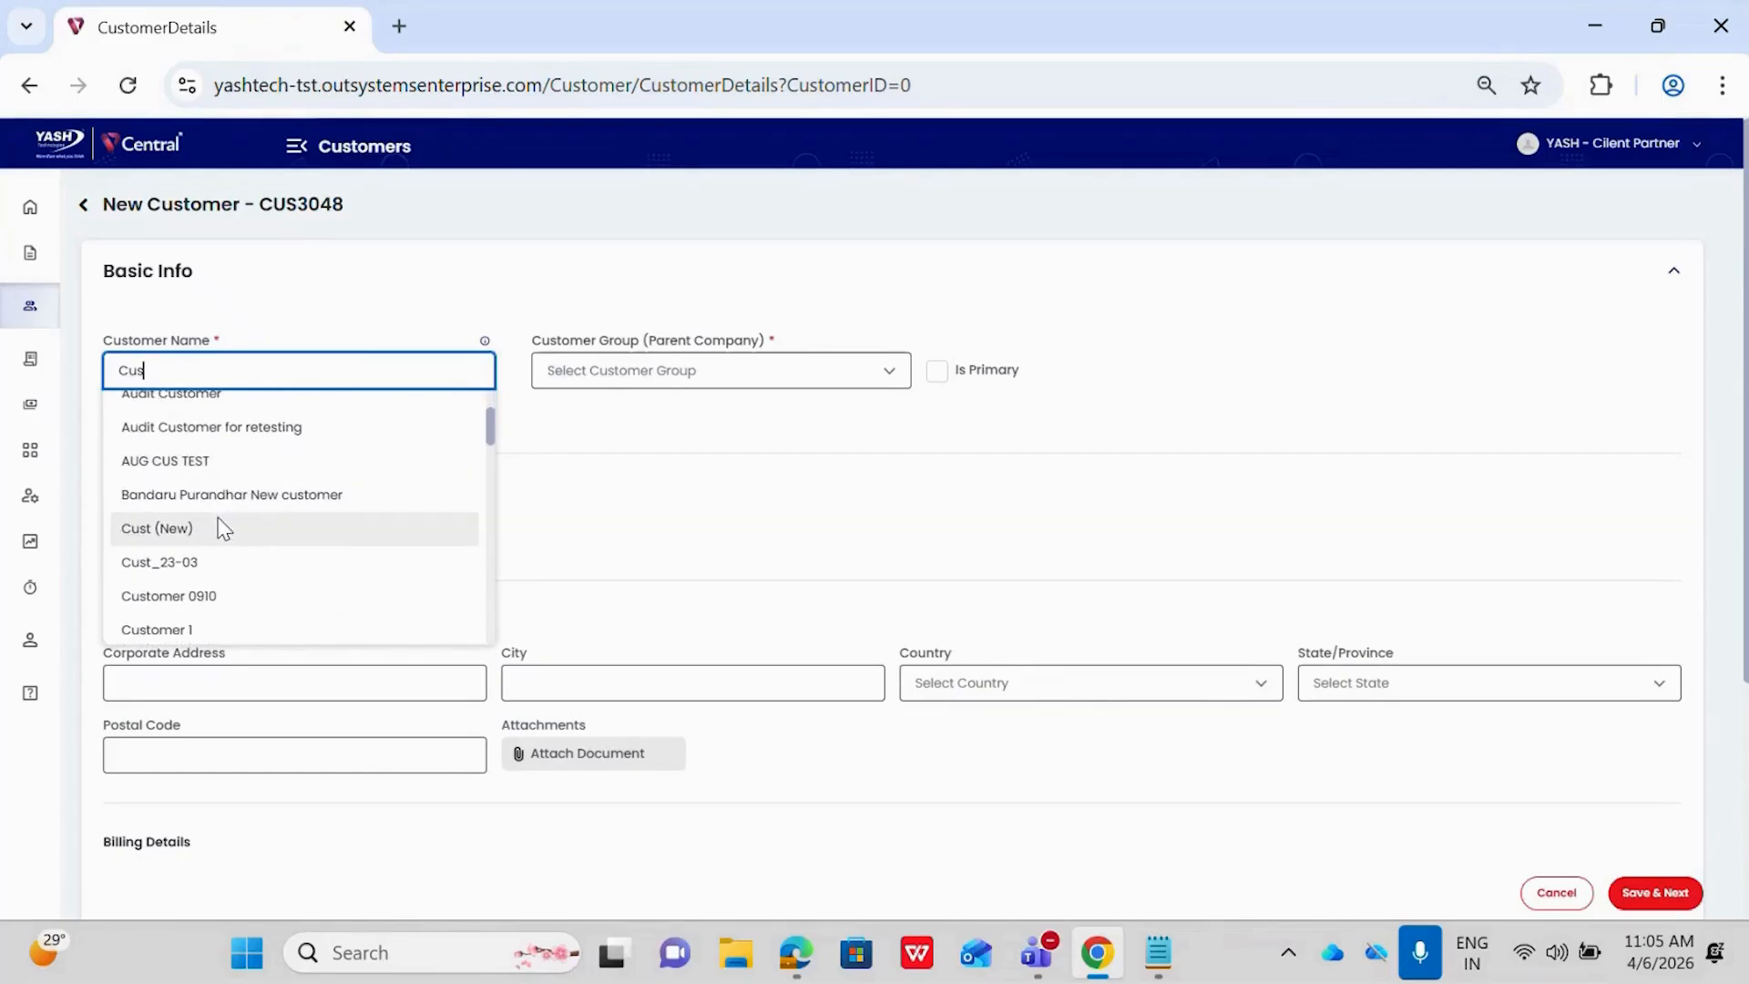
{"action": "scroll", "coordinate": [235, 460], "scroll_direction": "down", "scroll_amount": 1}
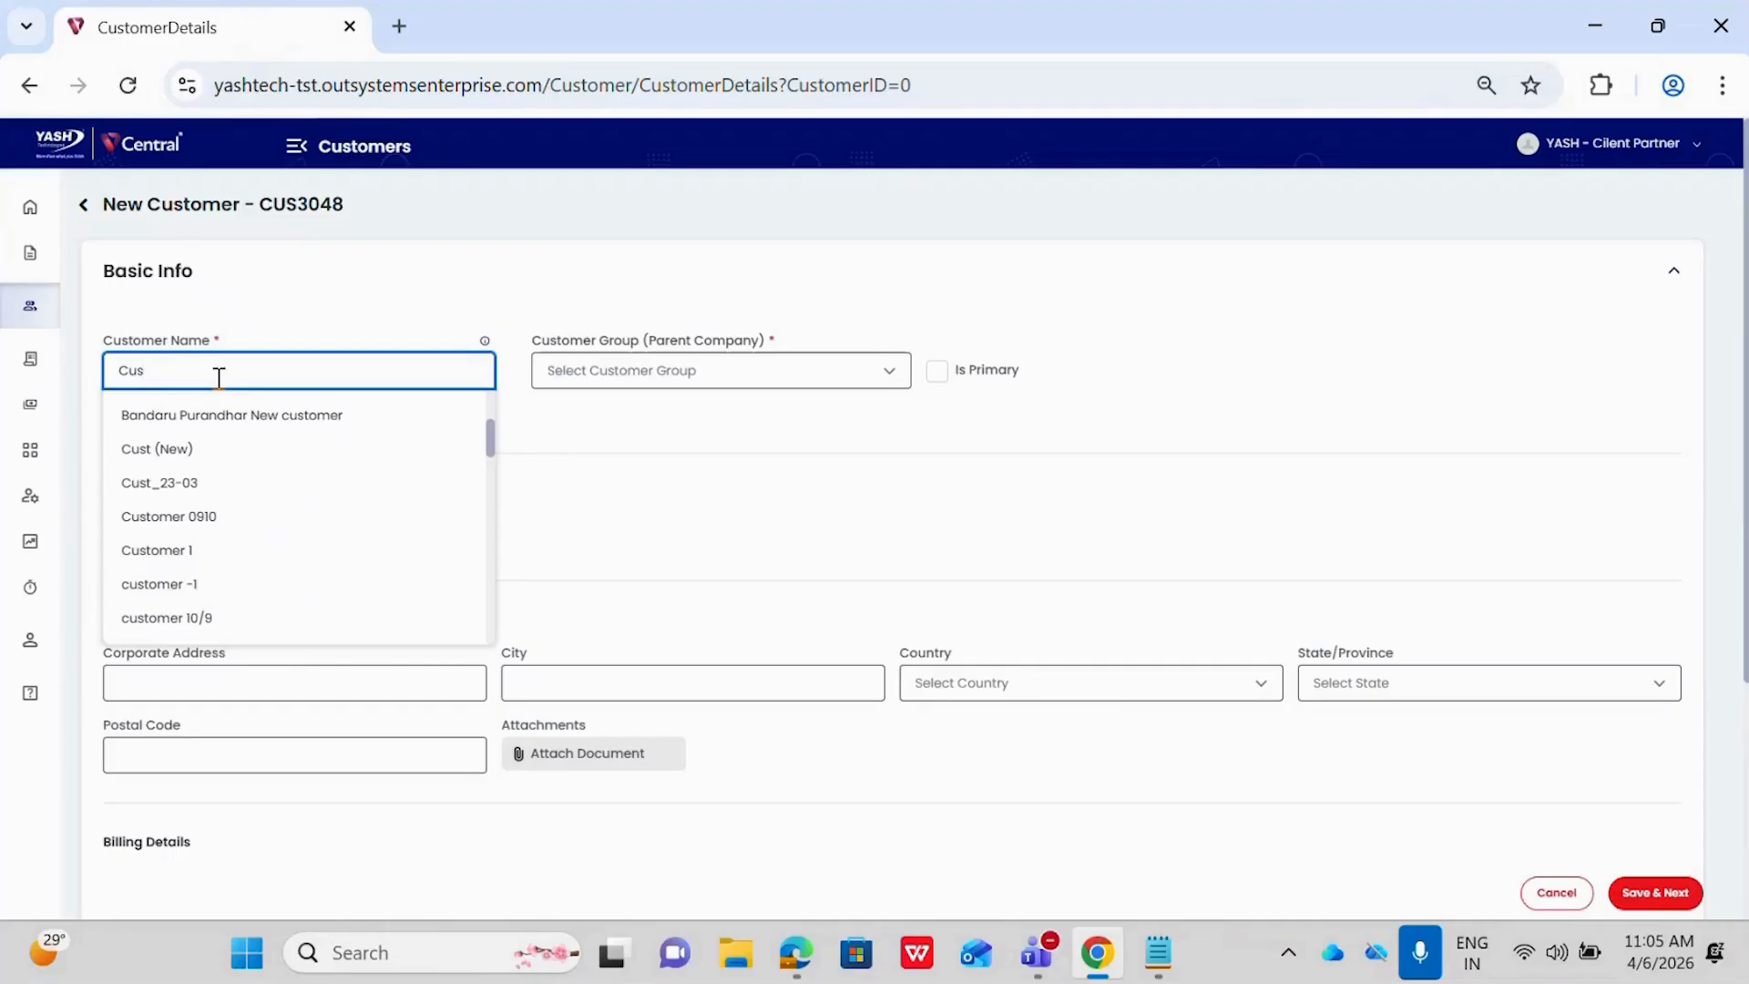
{"action": "type", "text": "tomer Demo"}
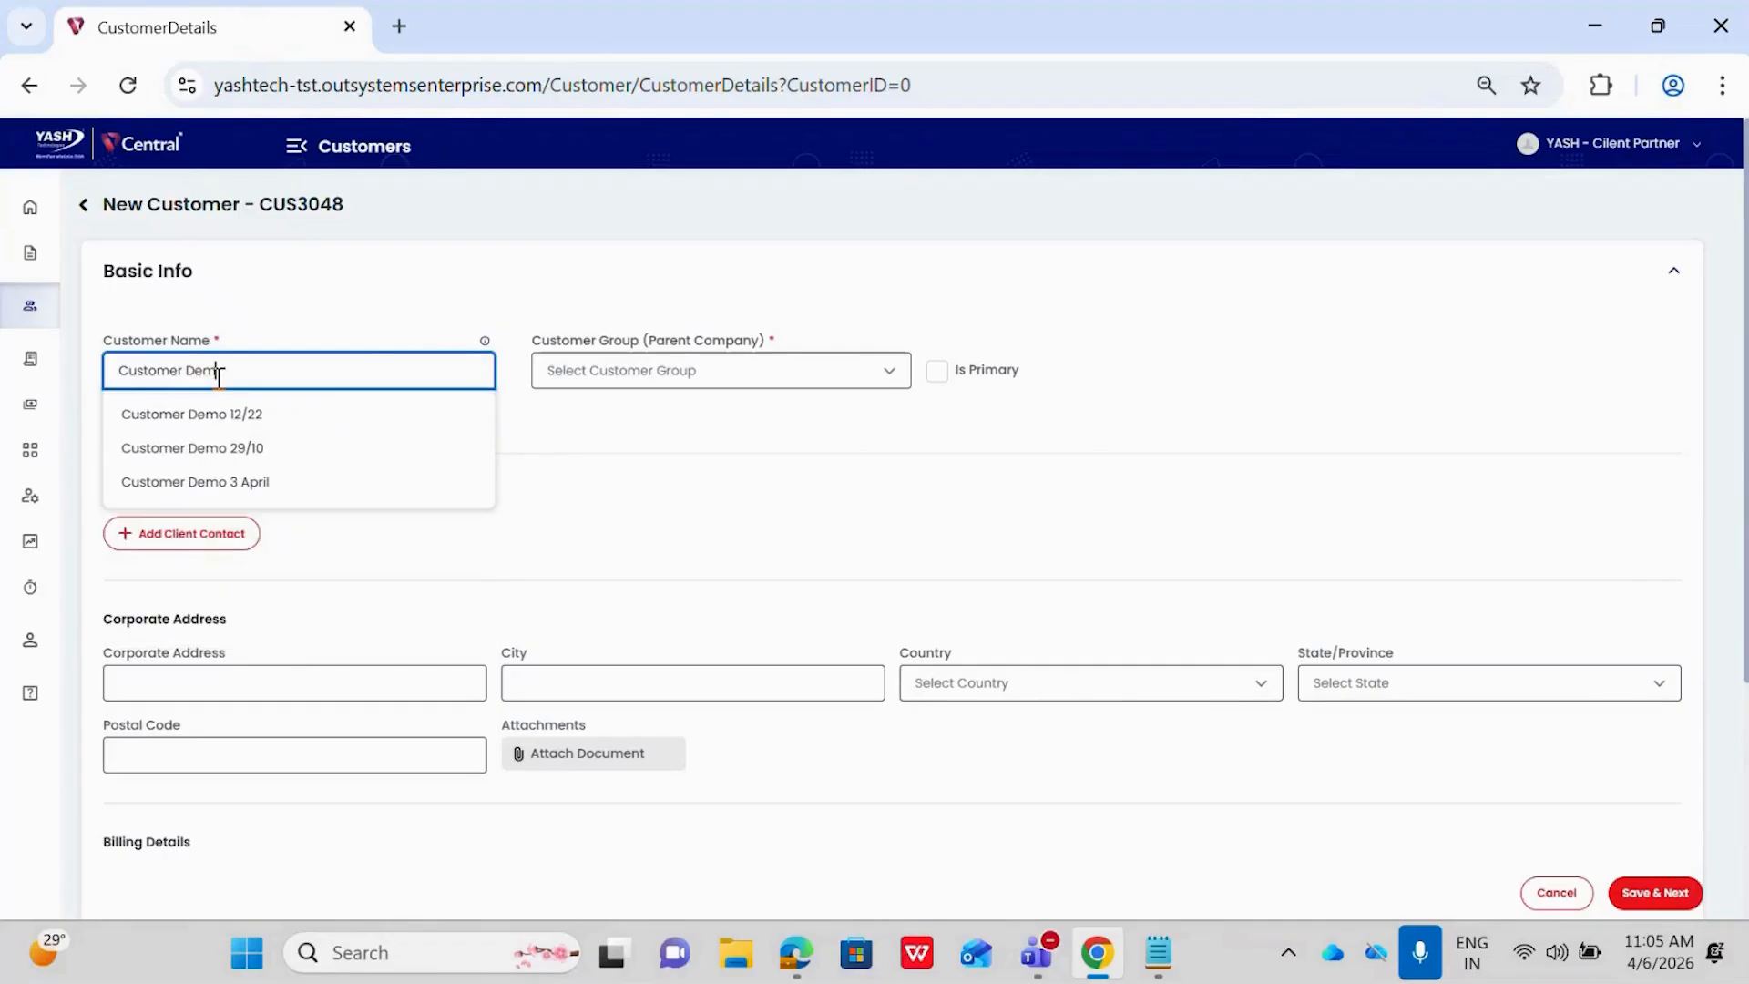
{"action": "type", "text": " 2.1"}
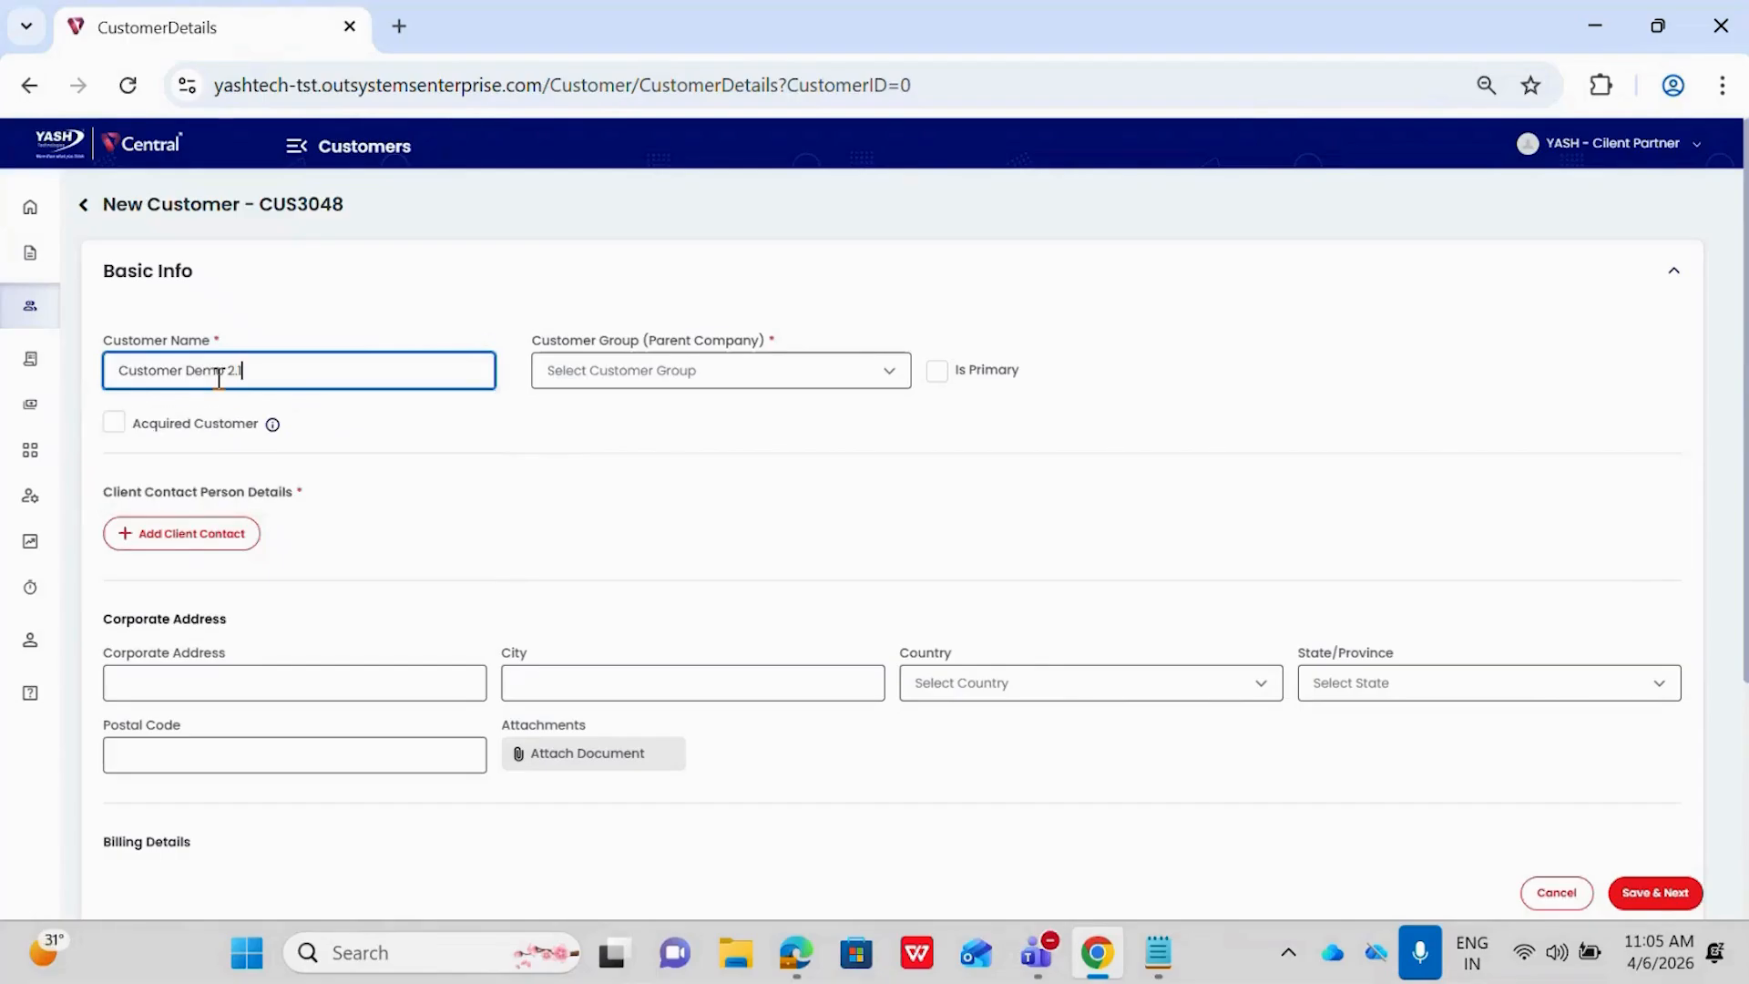
Search the parent-company customer groups for "Customer Demo 2.1" and add it as a new customer group
{"action": "left_click", "coordinate": [599, 385]}
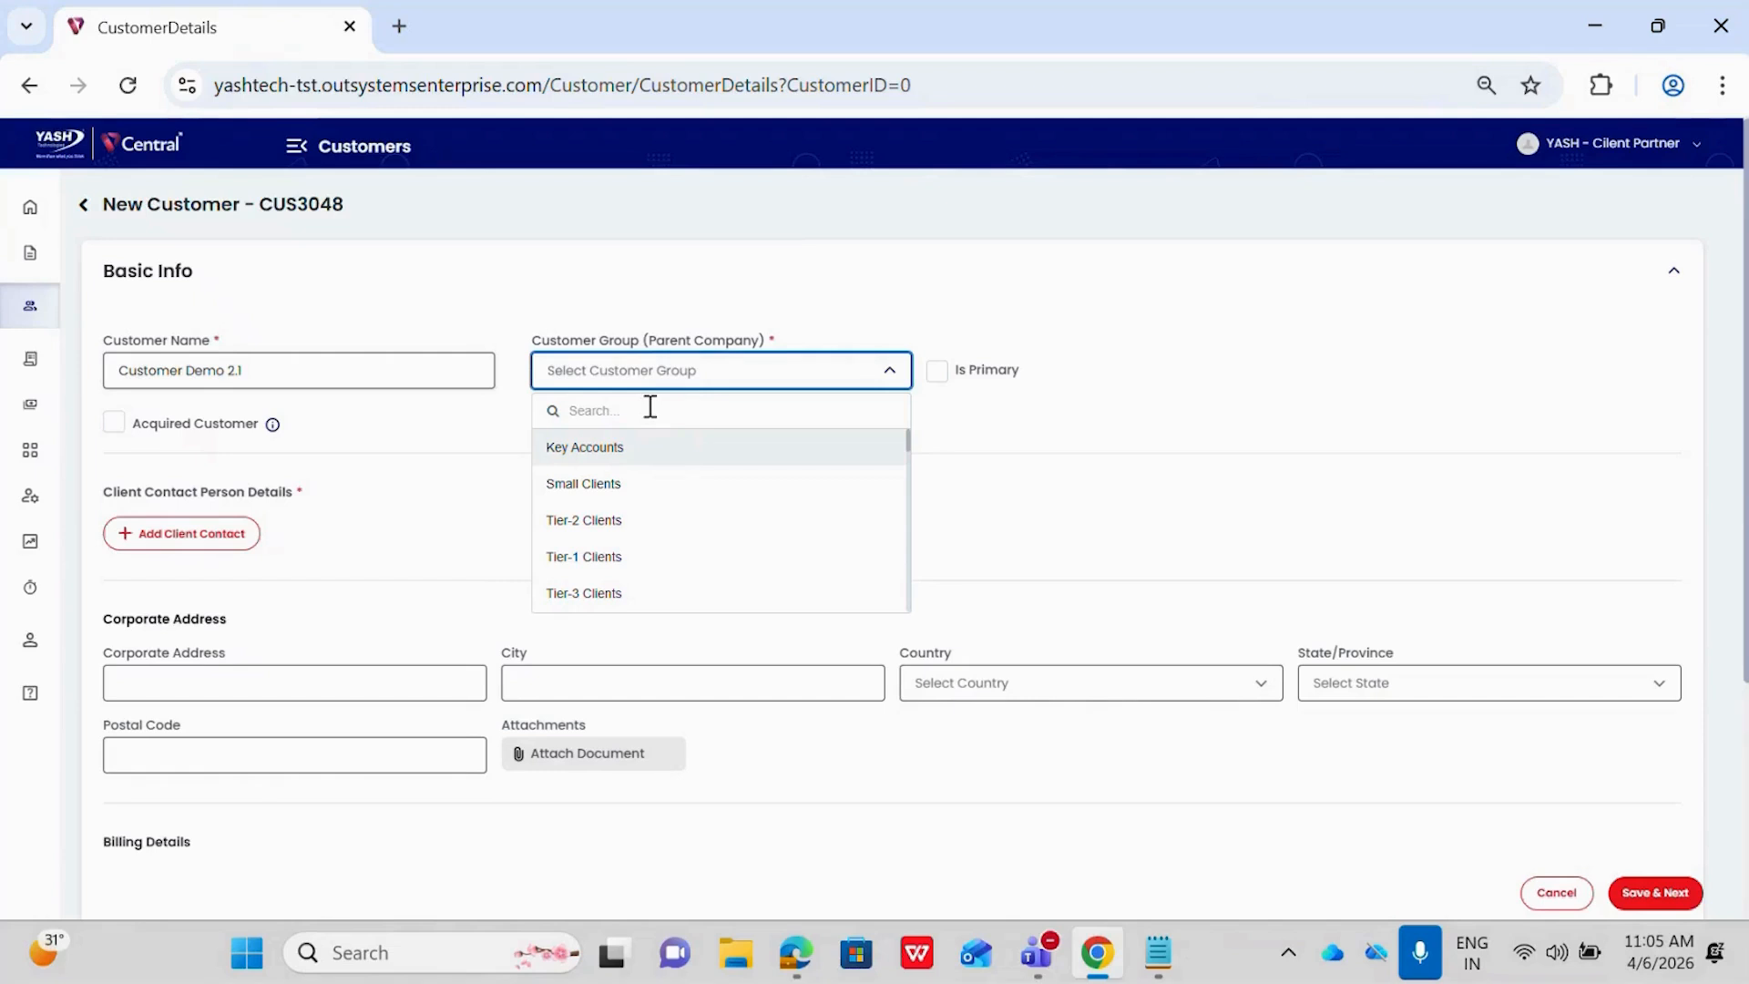
{"action": "type", "text": "Custo"}
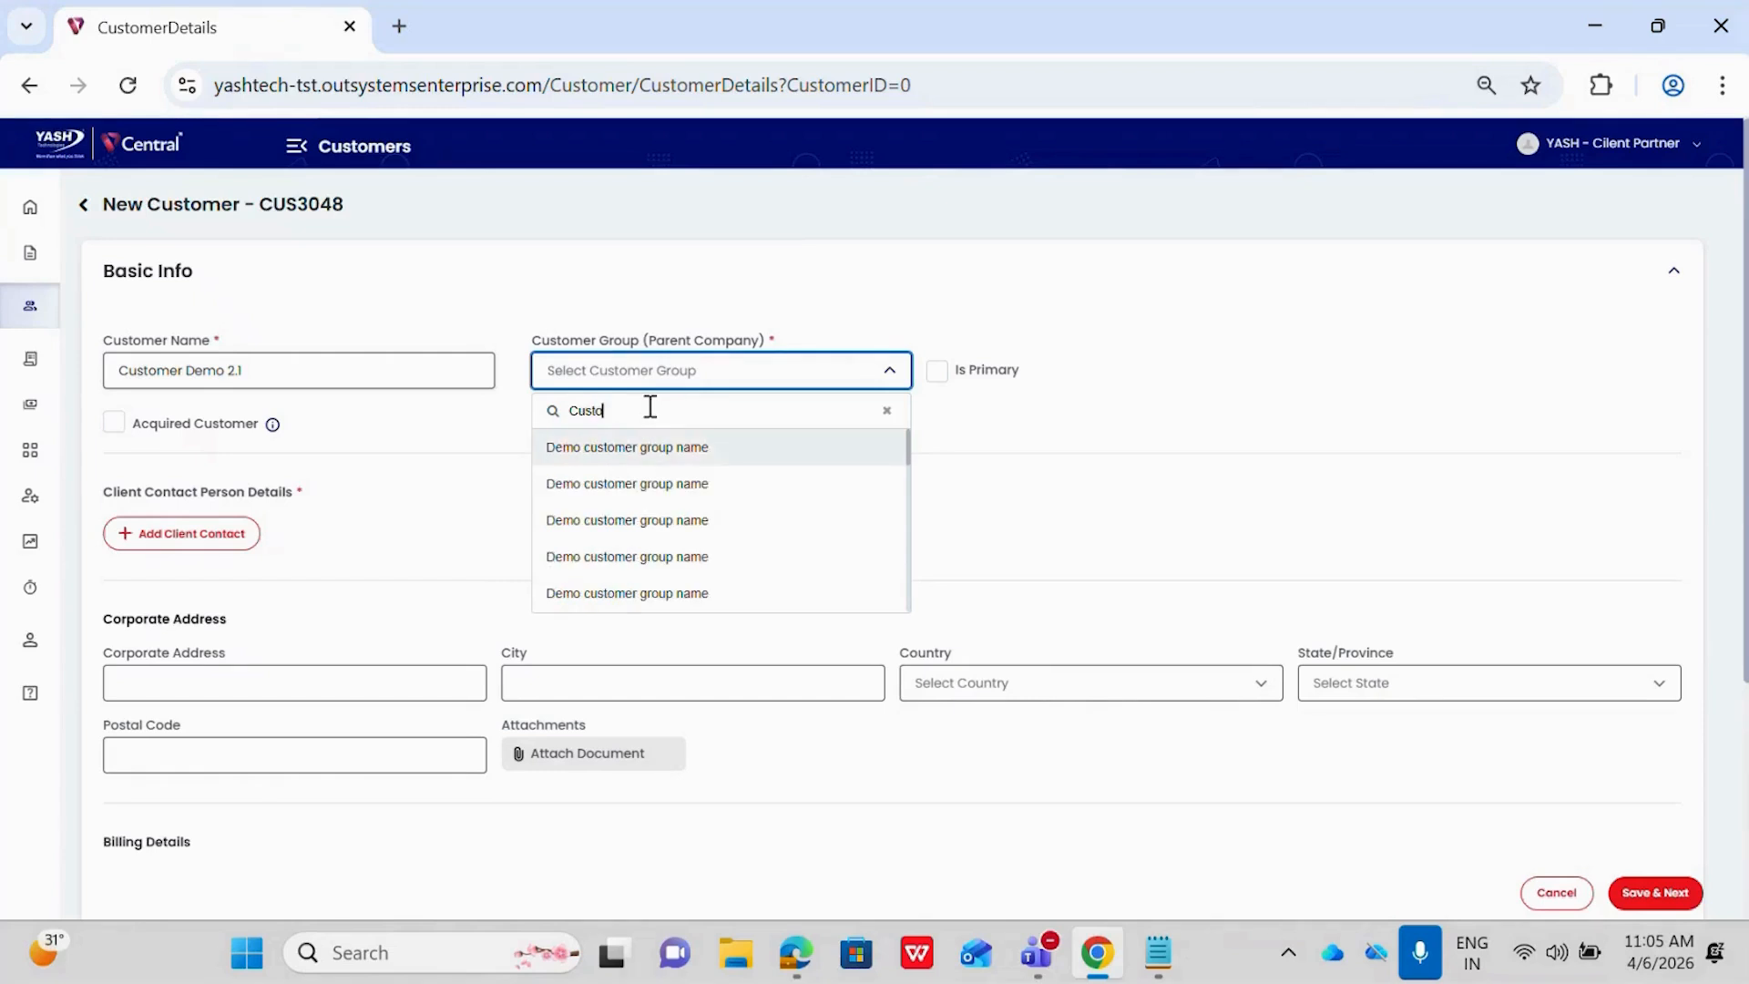
{"action": "type", "text": "mer De"}
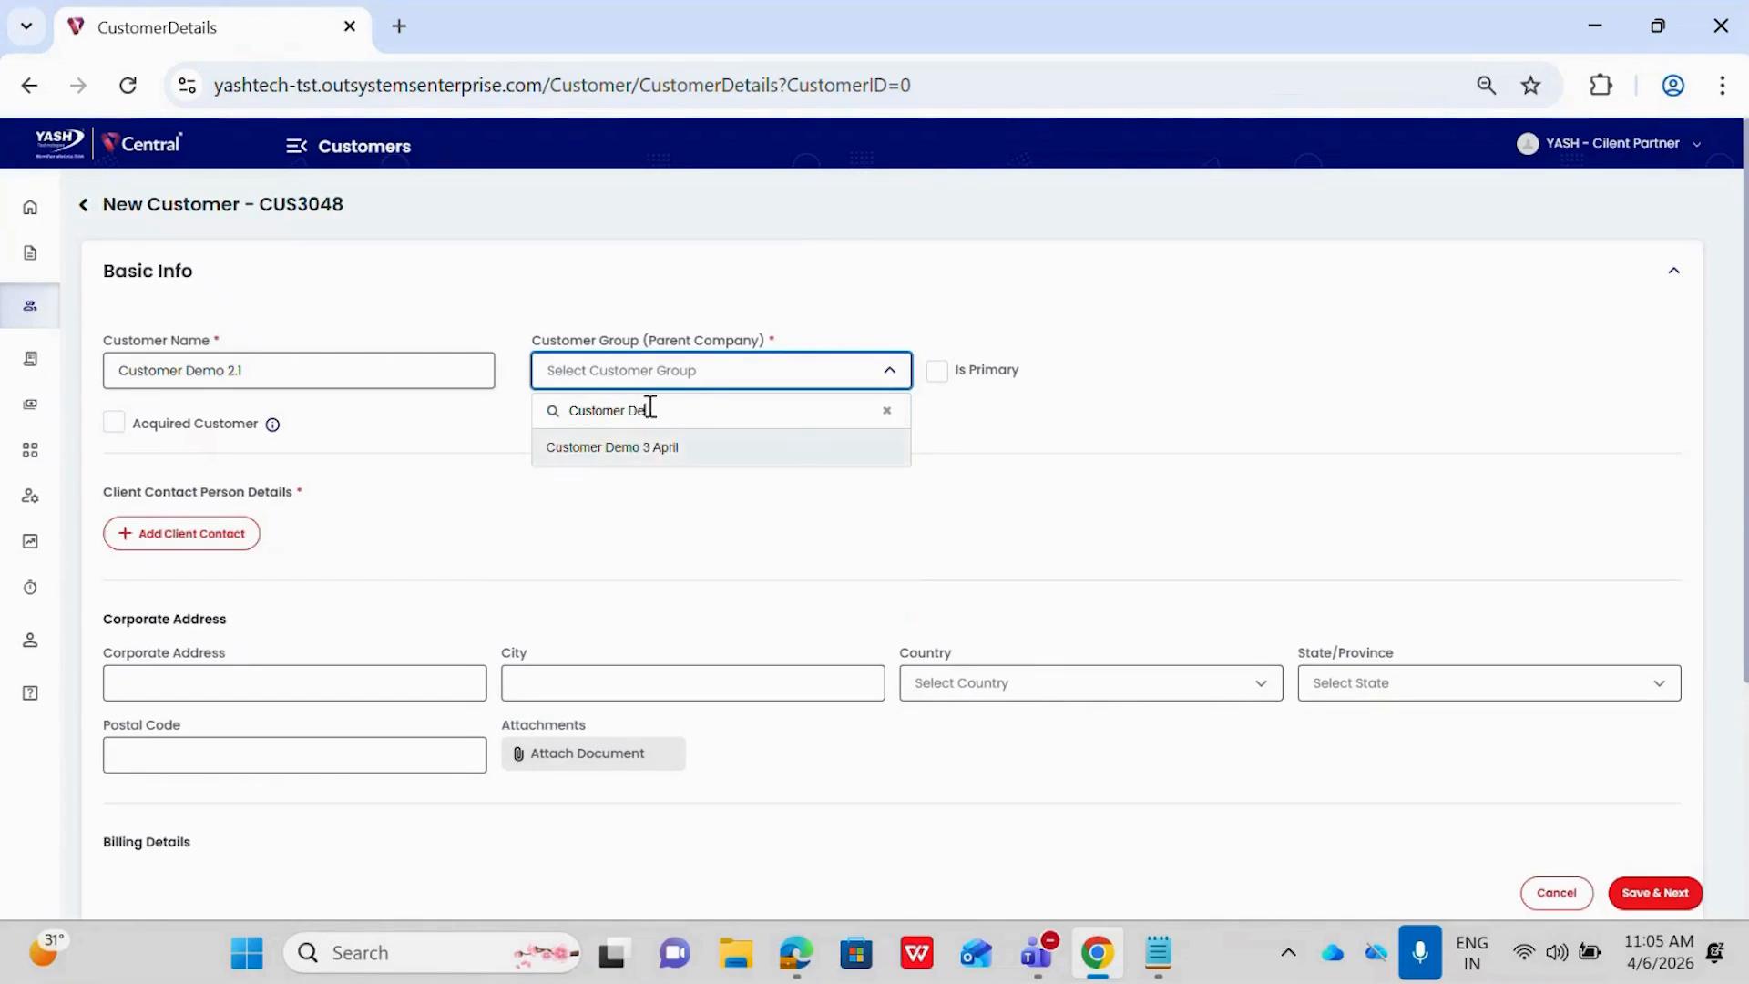
{"action": "type", "text": "mo 2.1"}
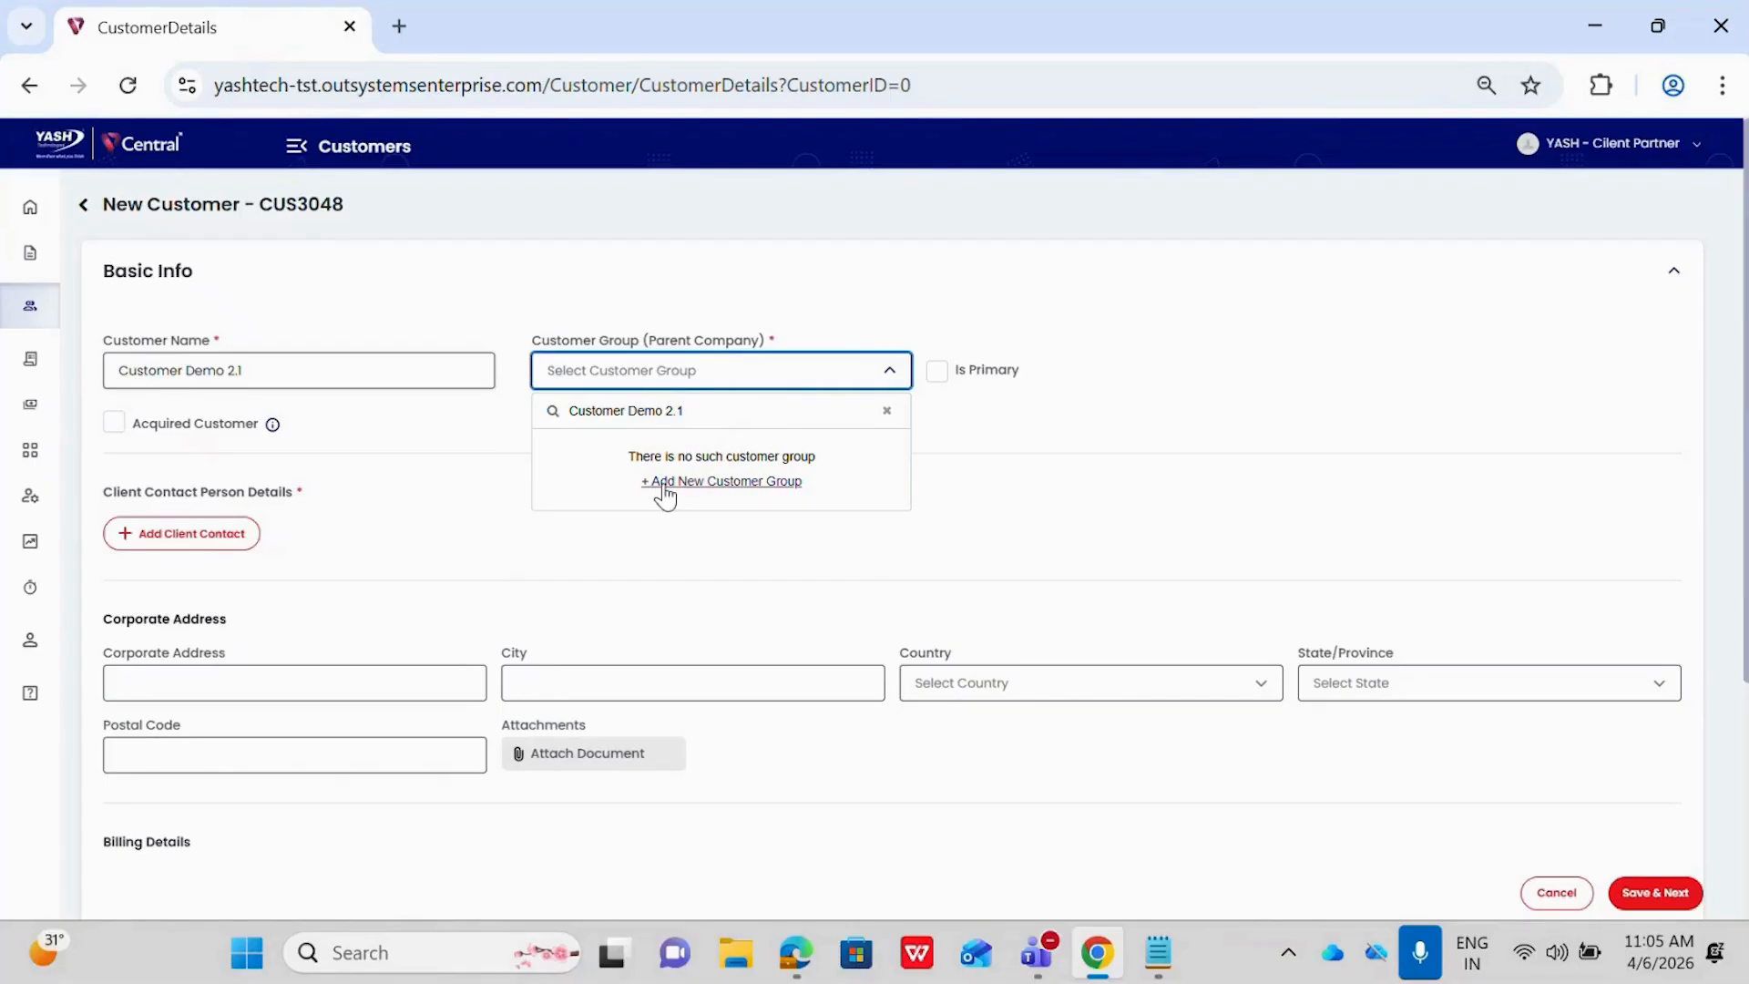
{"action": "left_click", "coordinate": [666, 483]}
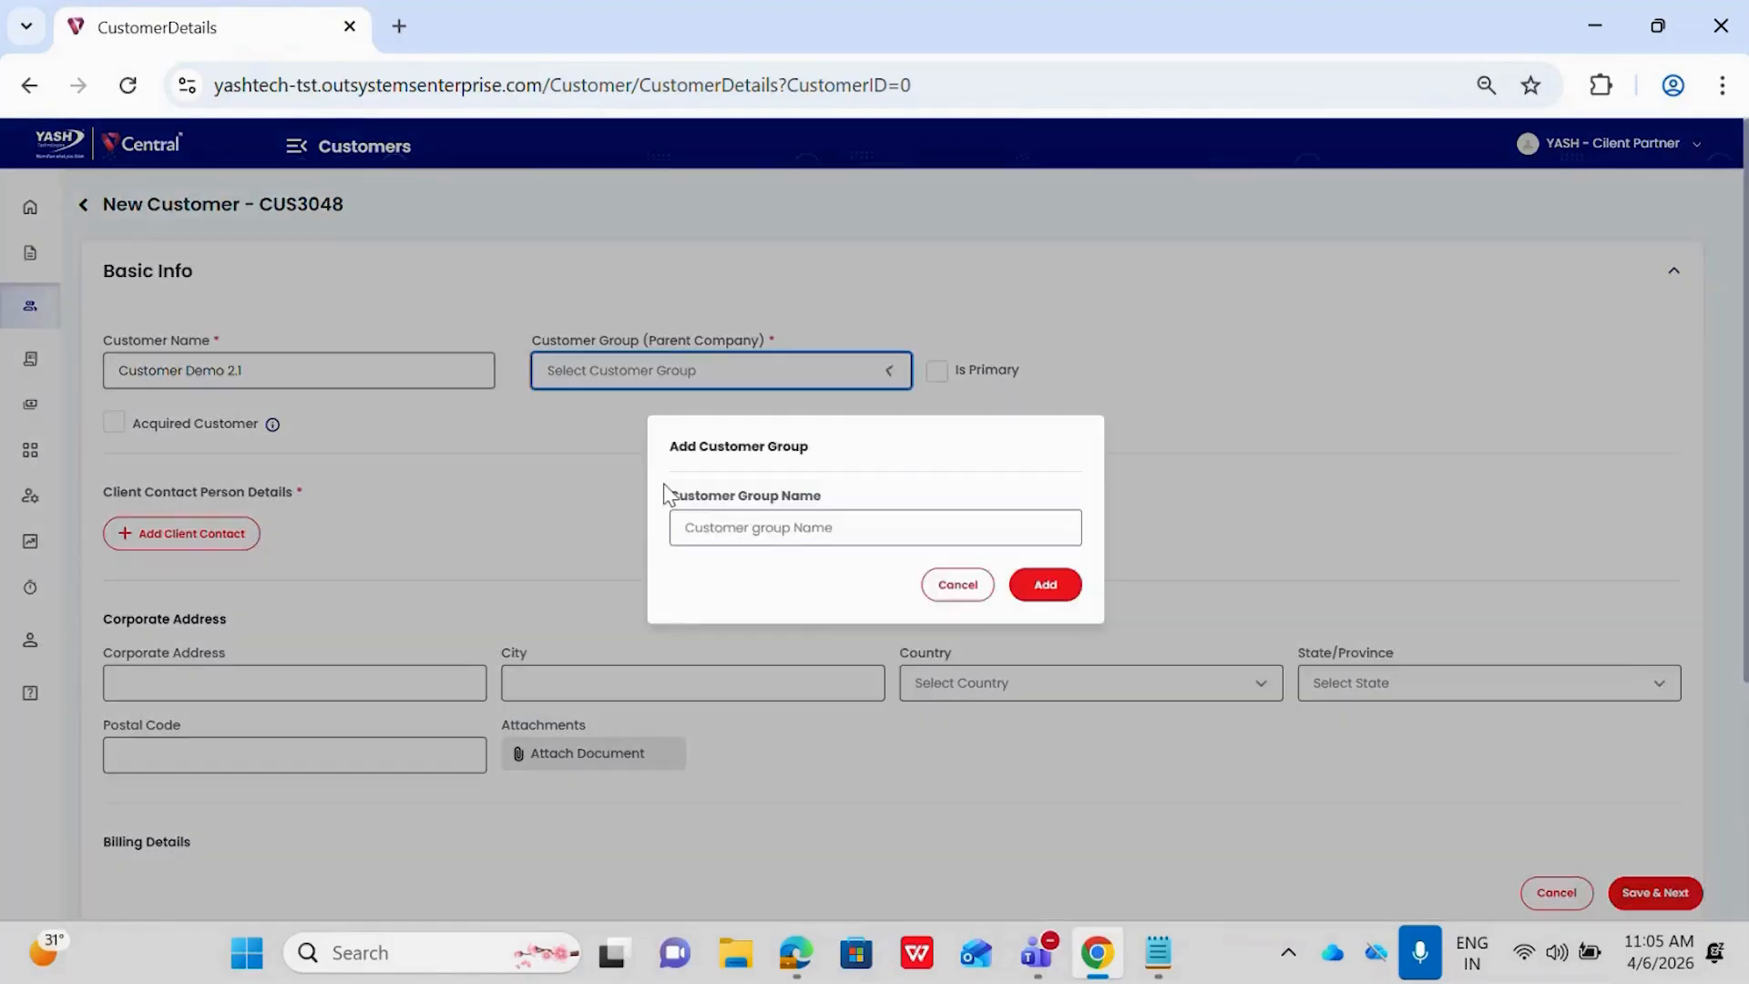
{"action": "left_click", "coordinate": [719, 533]}
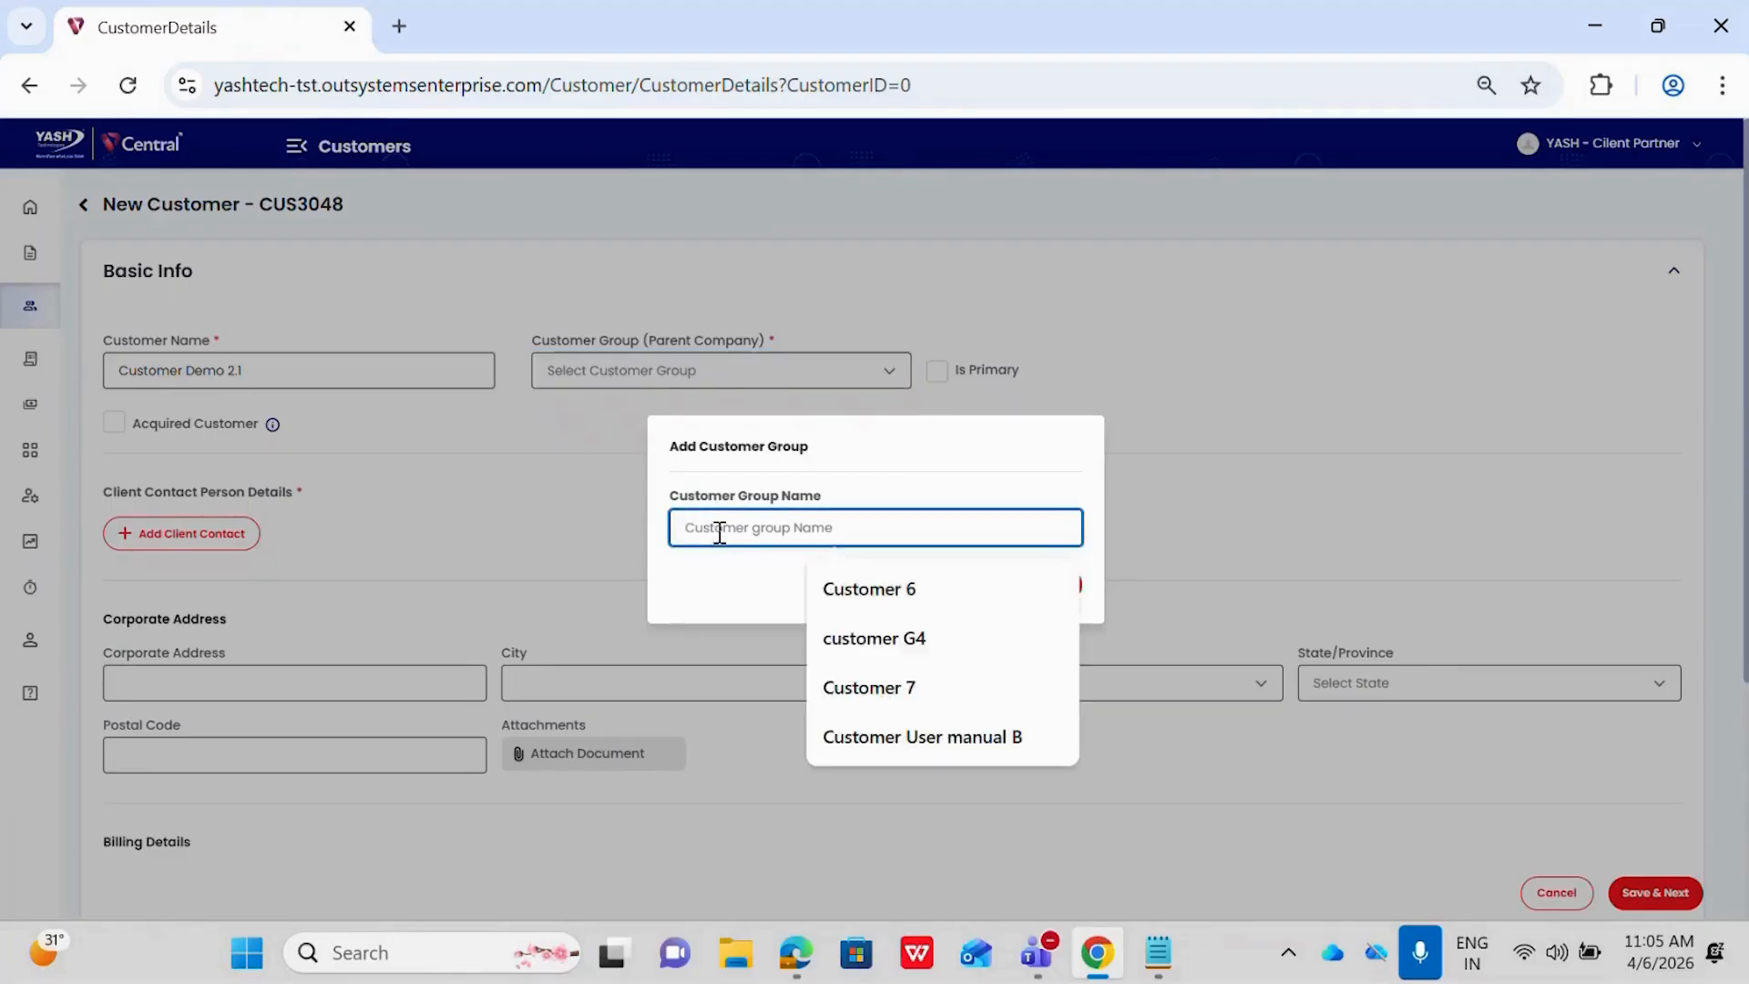
{"action": "type", "text": "Customer Demo "}
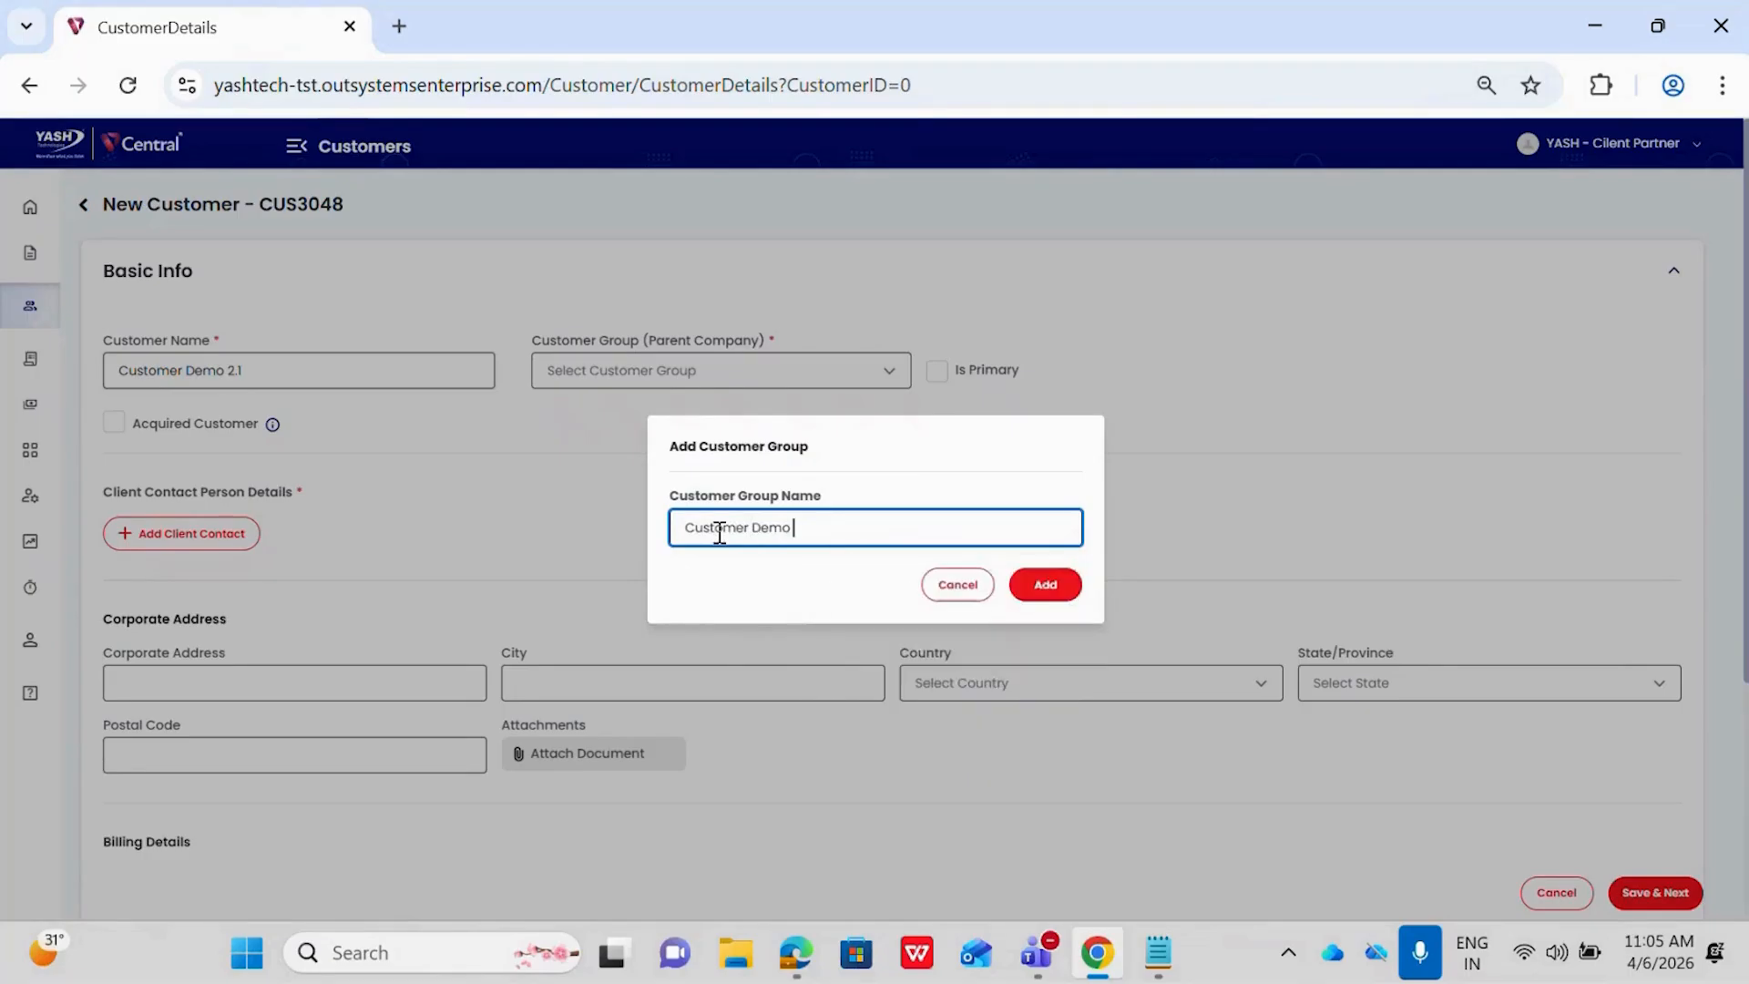
{"action": "type", "text": "2.1"}
{"action": "left_click", "coordinate": [1066, 591]}
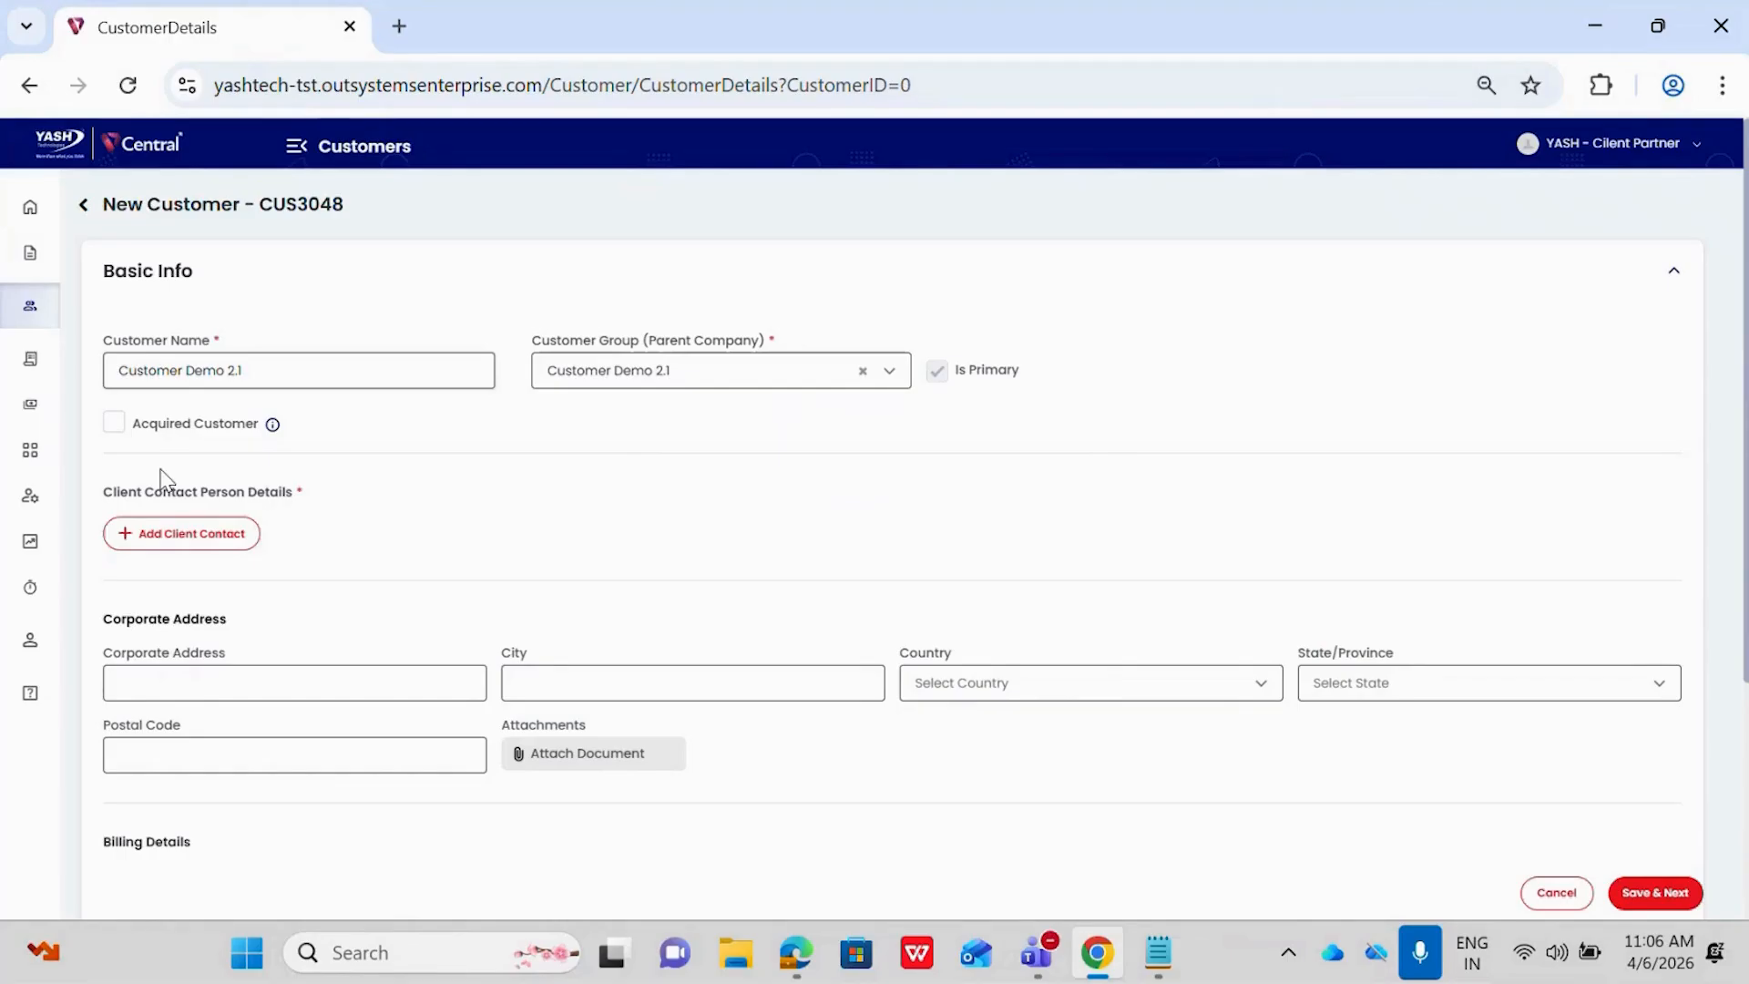
Add a client contact with the person's name, phone number and e-mail address, and save it
{"action": "mouse_move", "coordinate": [278, 427]}
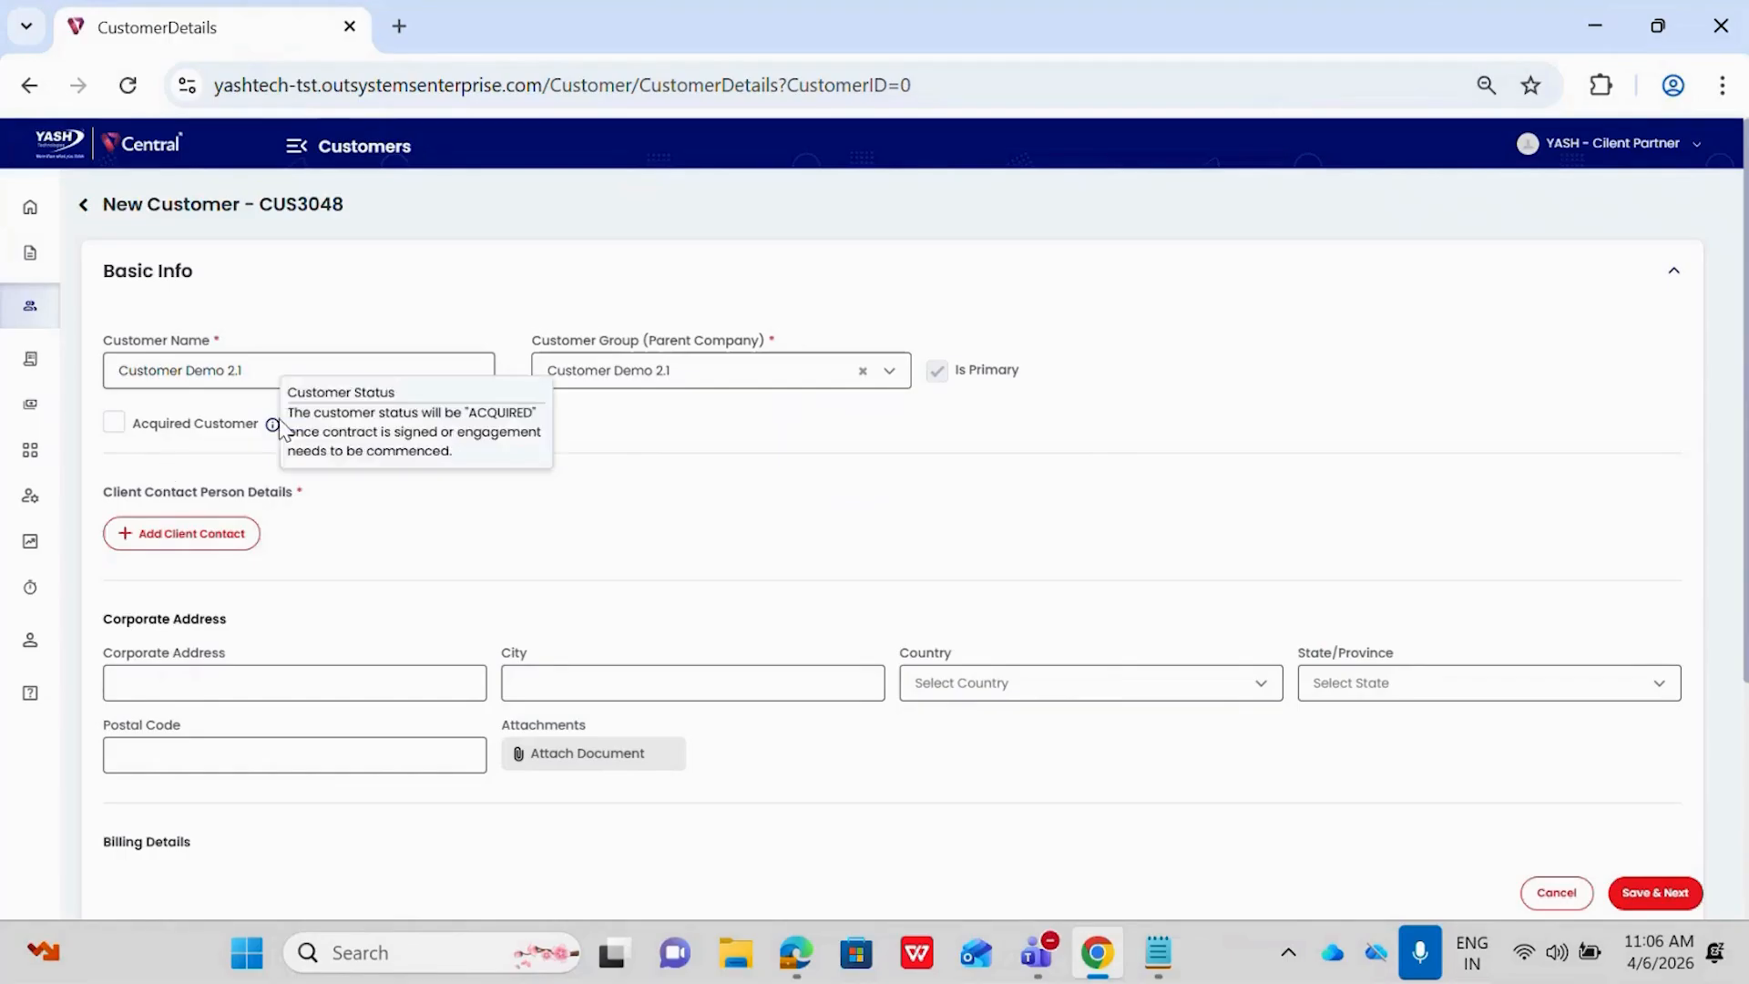
{"action": "left_click", "coordinate": [206, 545]}
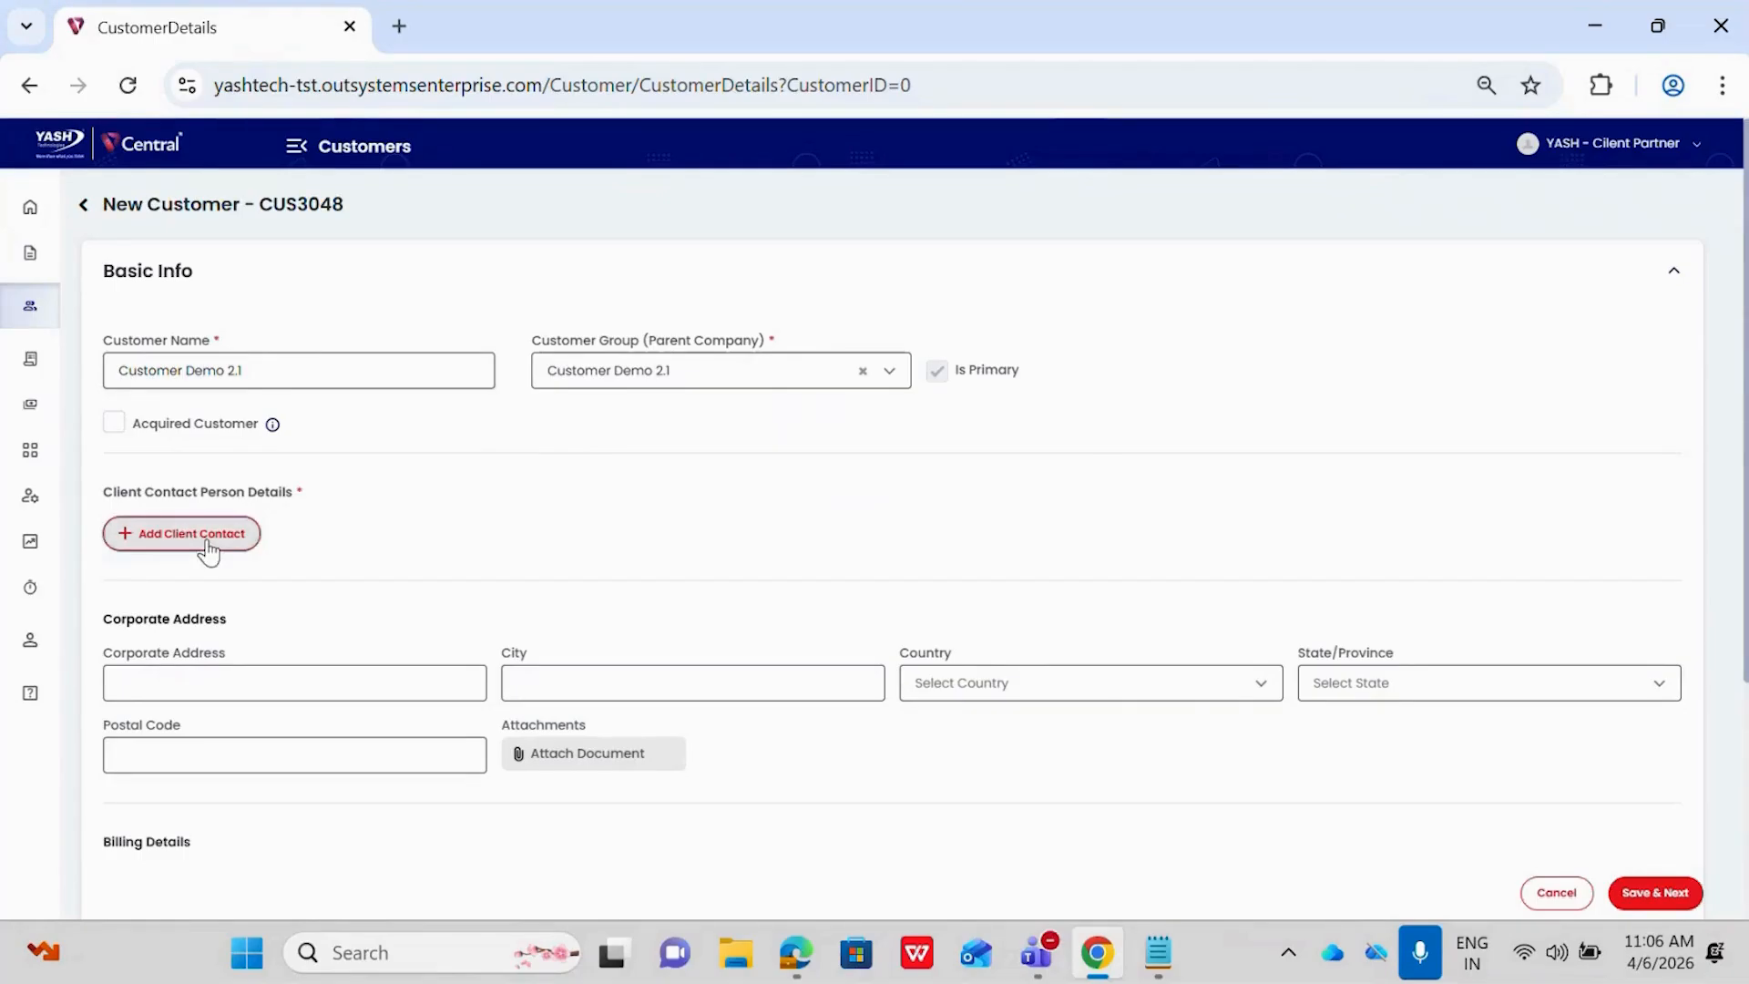
{"action": "left_click", "coordinate": [1007, 221]}
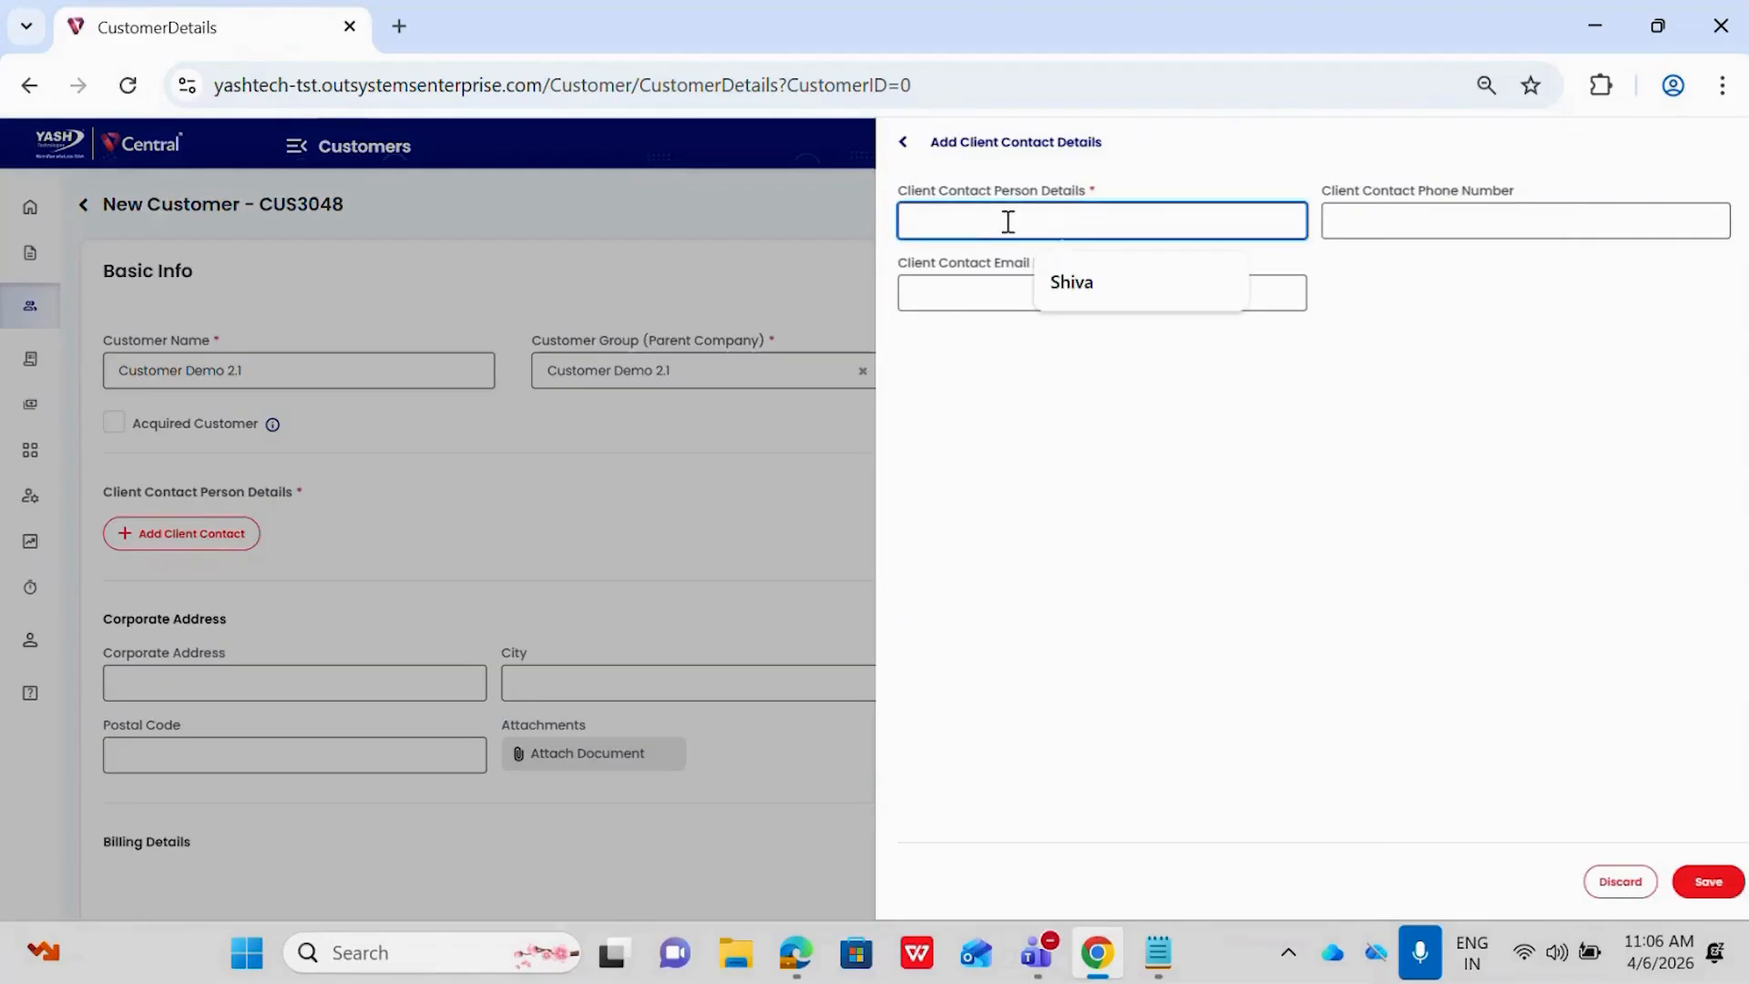
{"action": "type", "text": "R"}
{"action": "type", "text": "yusha"}
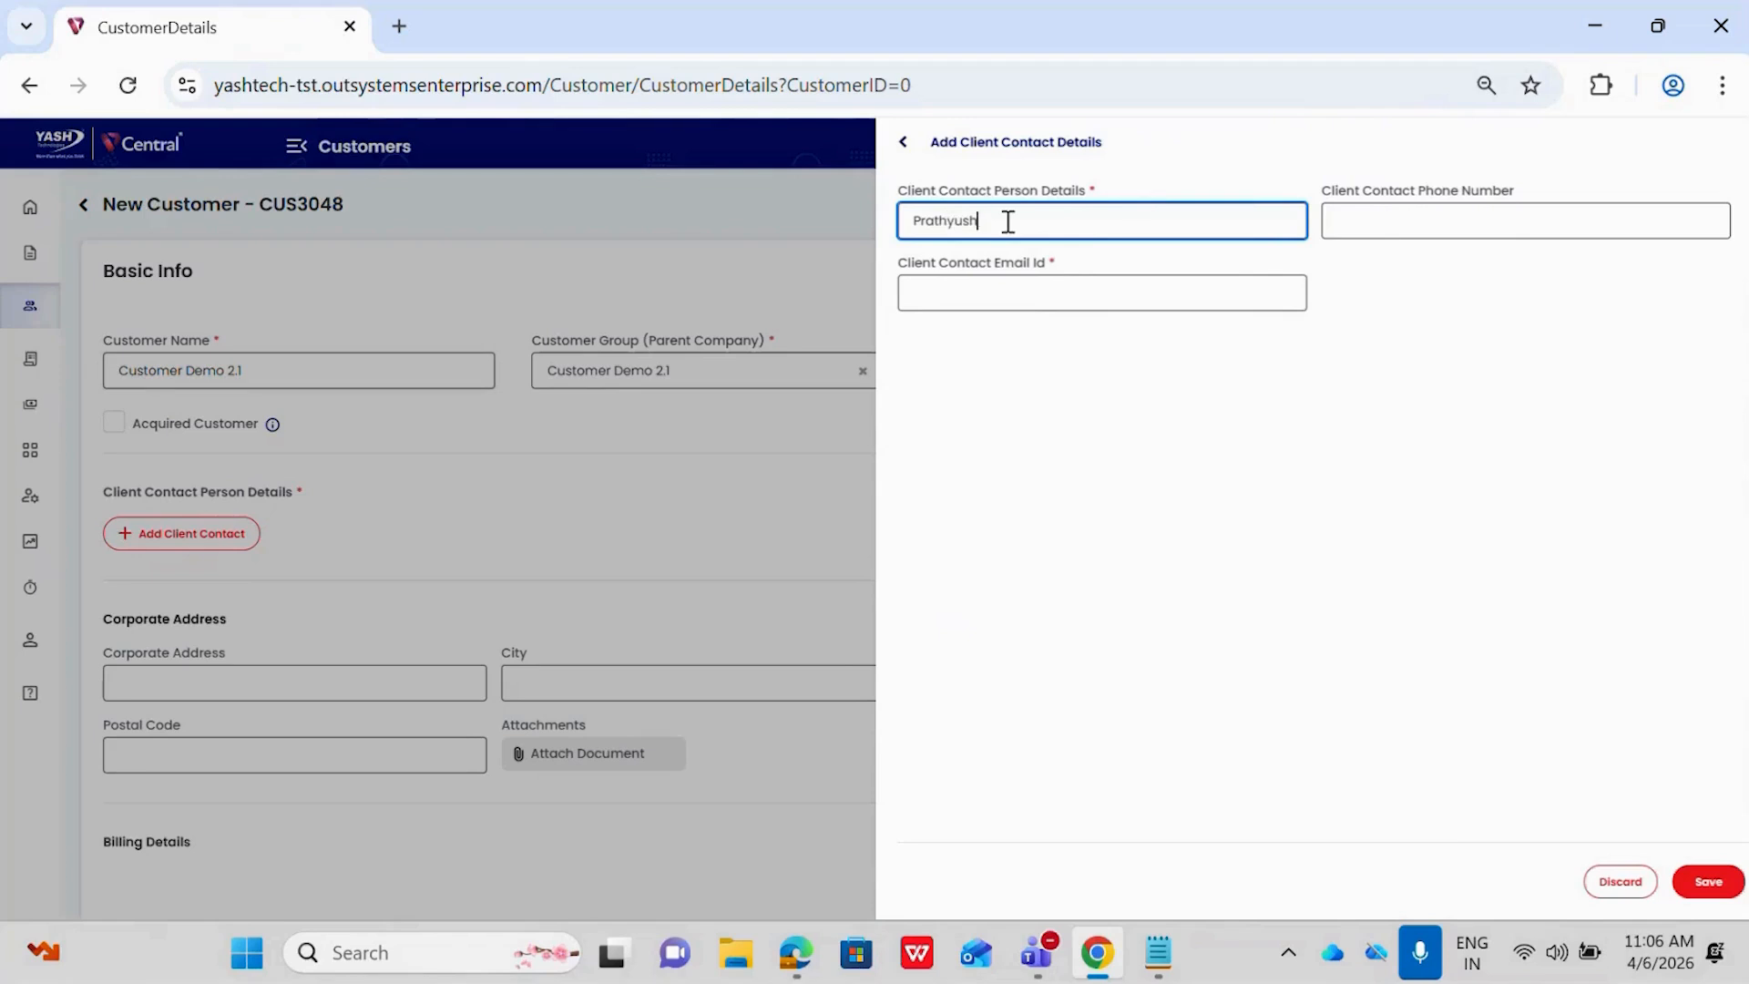
{"action": "left_click", "coordinate": [1441, 228]}
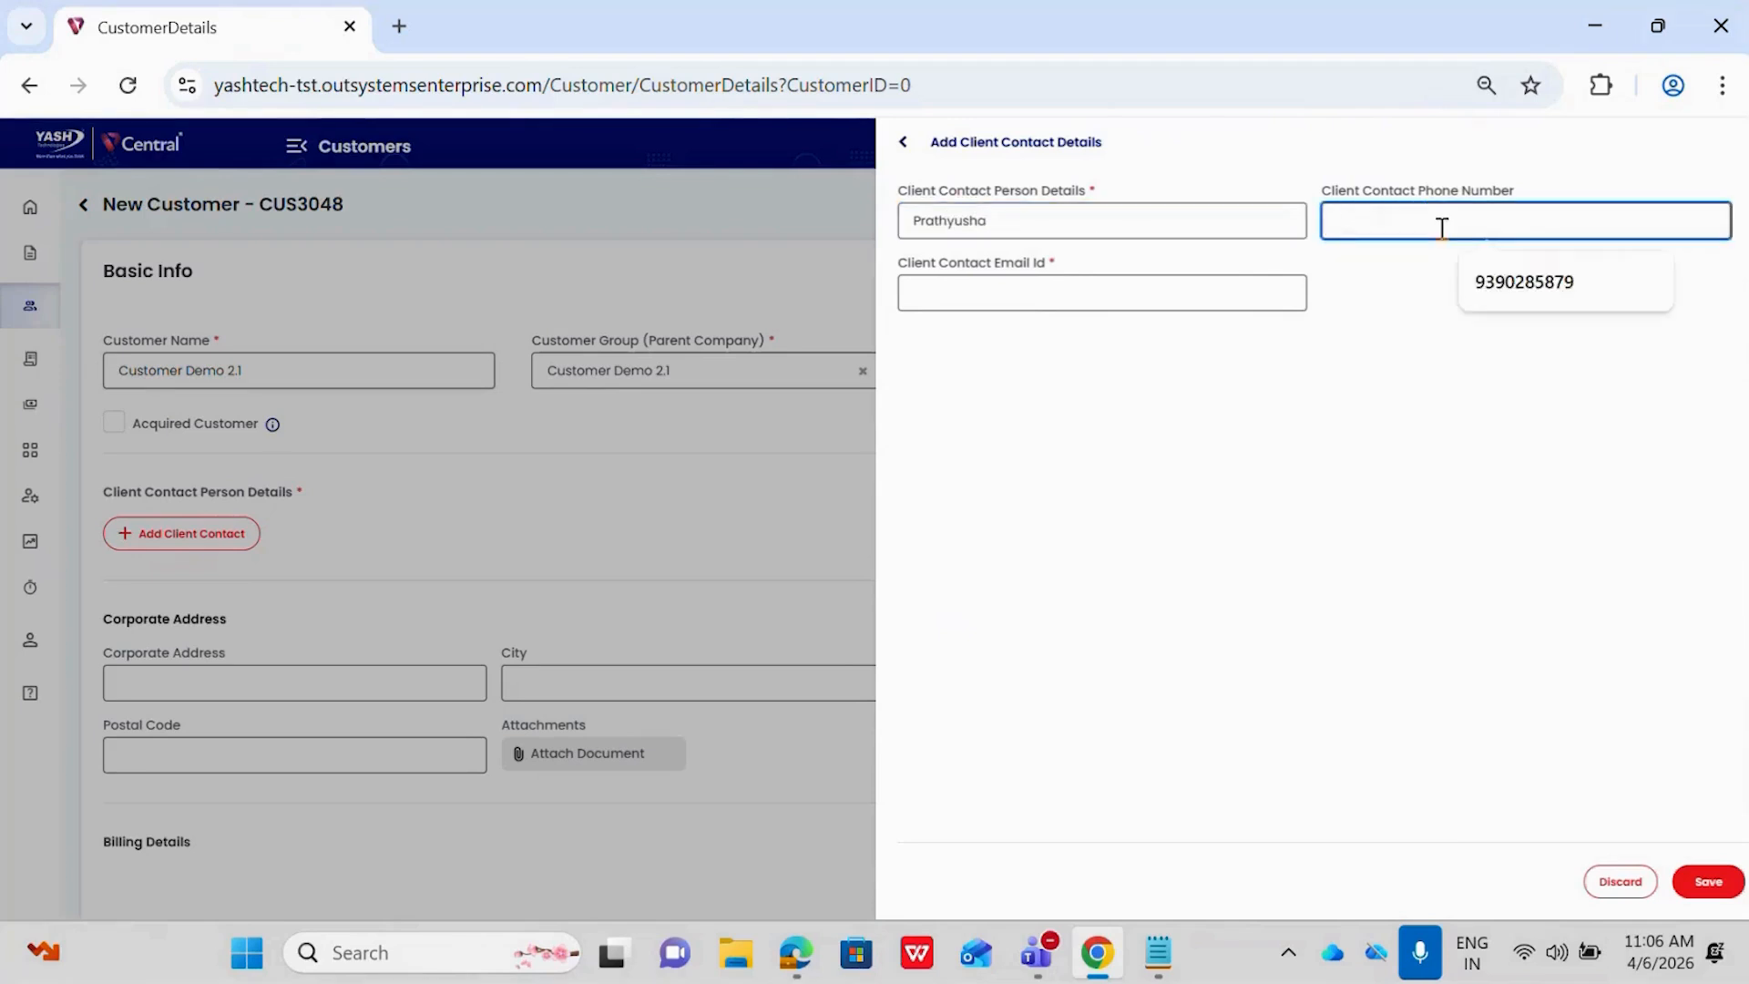
{"action": "left_click", "coordinate": [1538, 297]}
{"action": "left_click", "coordinate": [978, 280]}
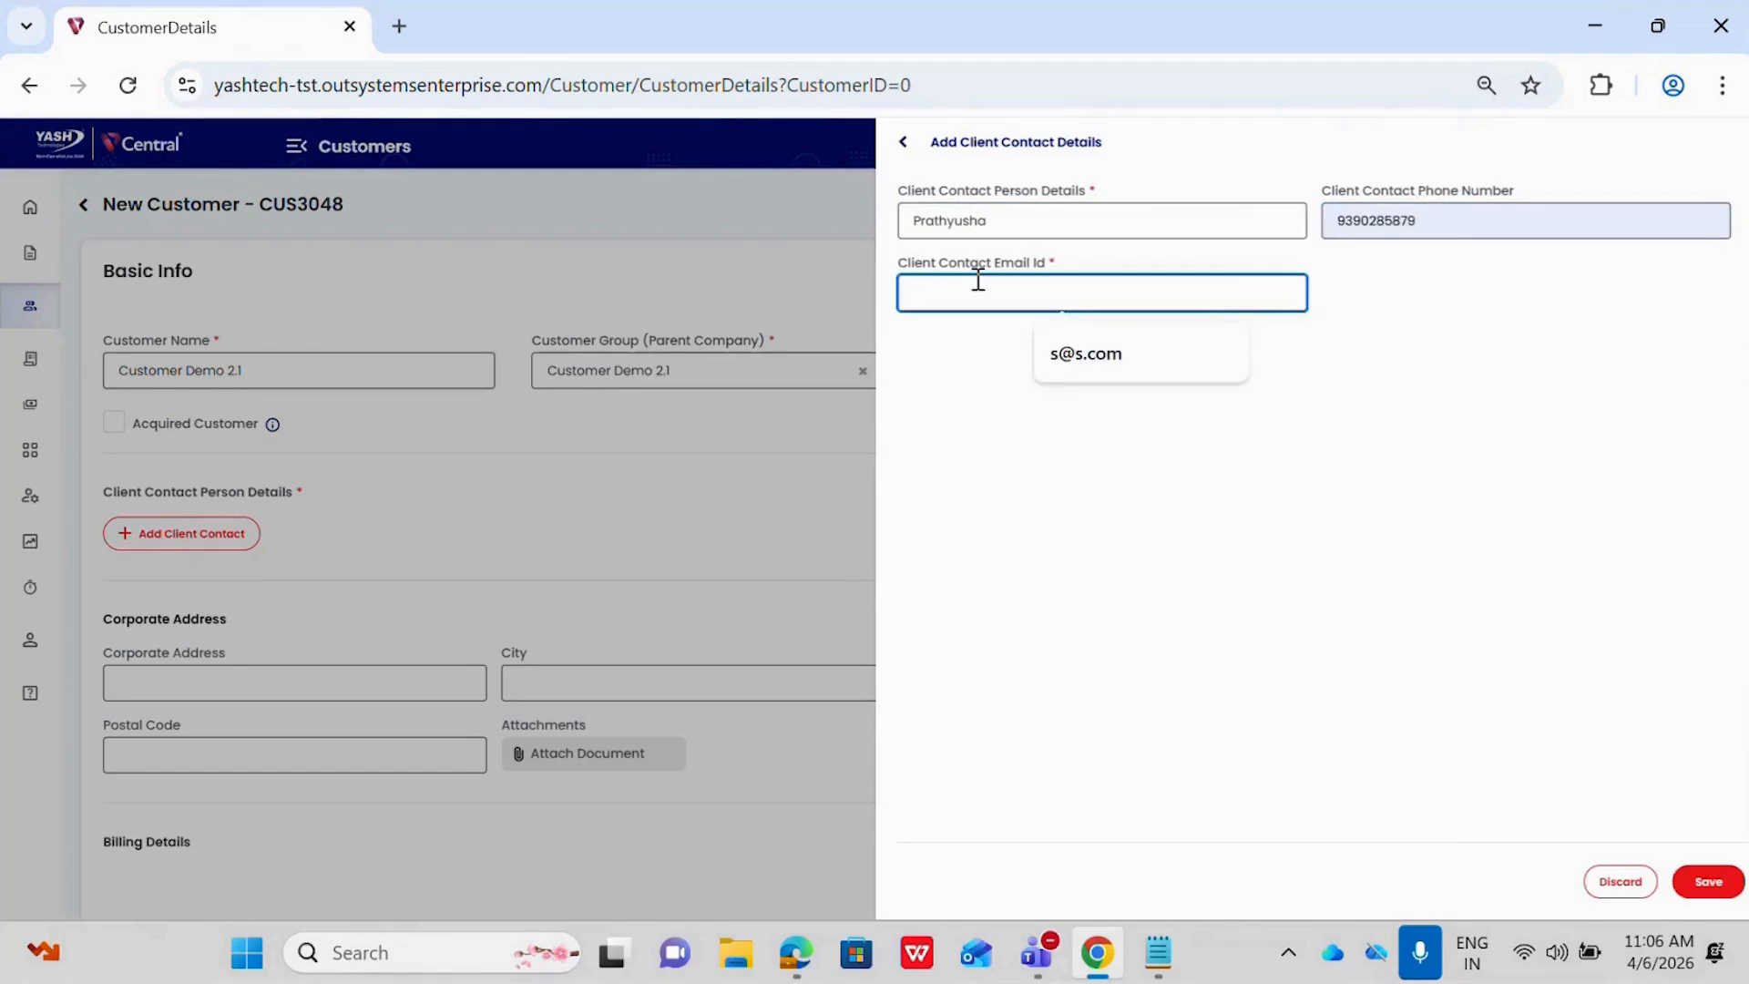
{"action": "left_click", "coordinate": [1707, 879]}
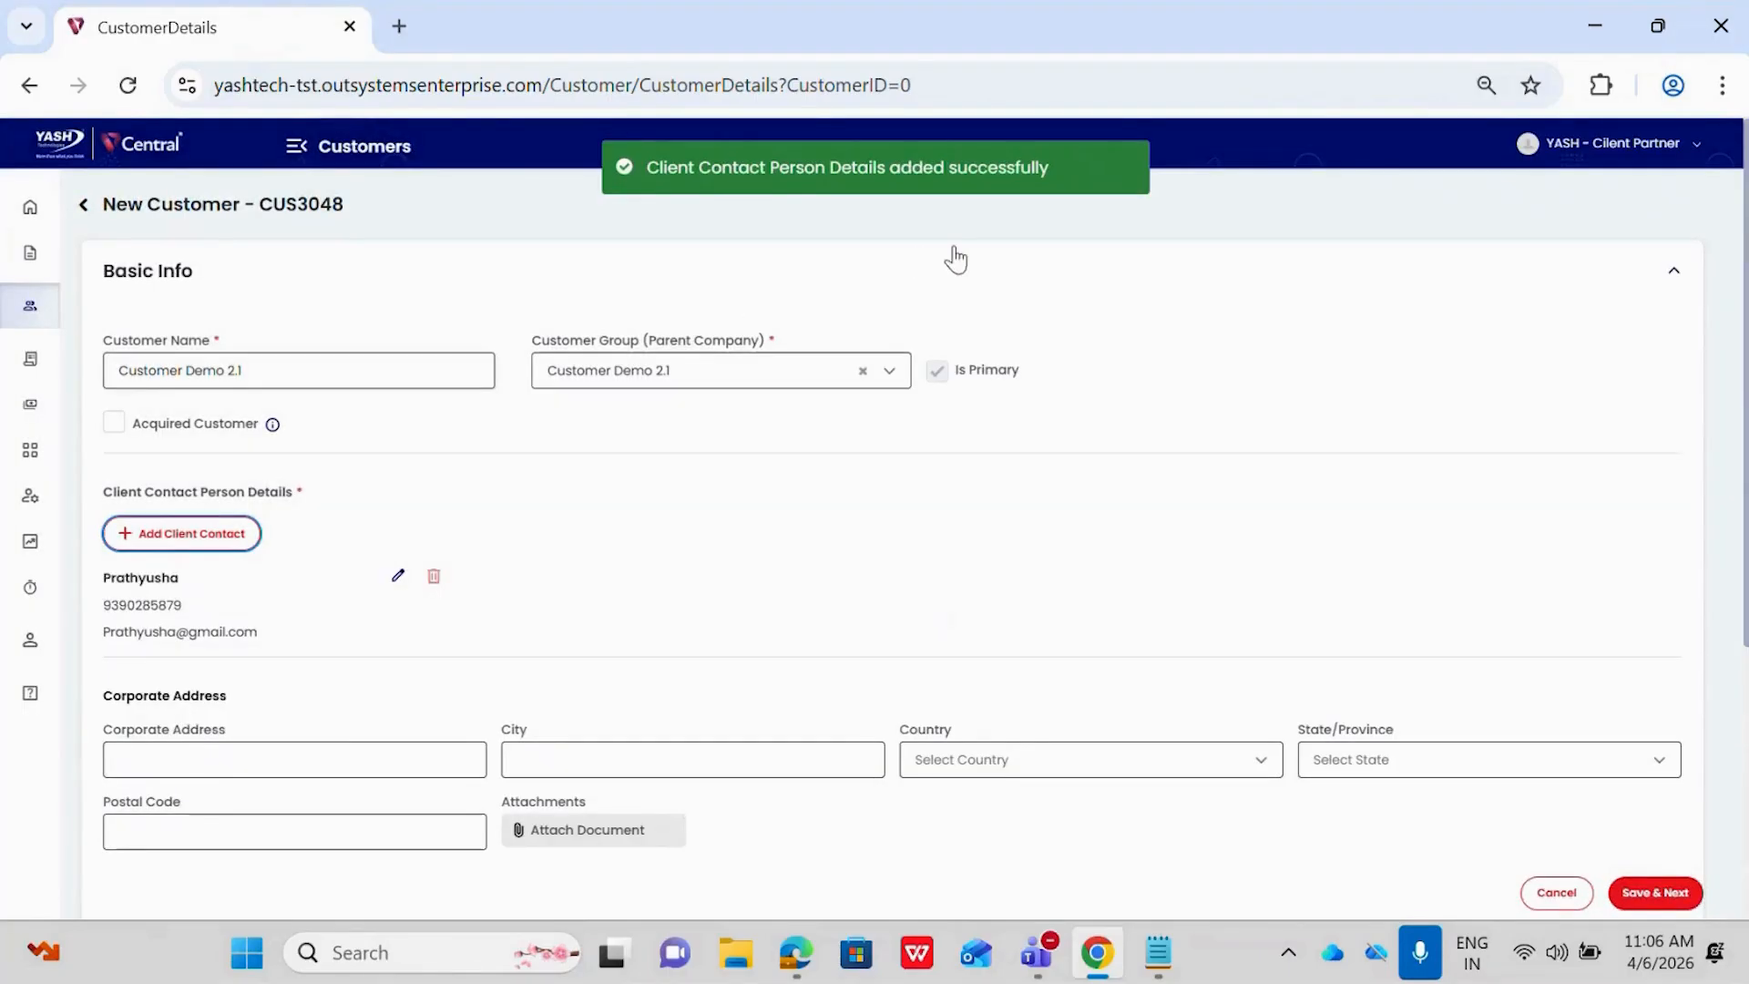
{"action": "scroll", "coordinate": [709, 546], "scroll_direction": "down", "scroll_amount": 1}
{"action": "scroll", "coordinate": [709, 547], "scroll_direction": "down", "scroll_amount": 1}
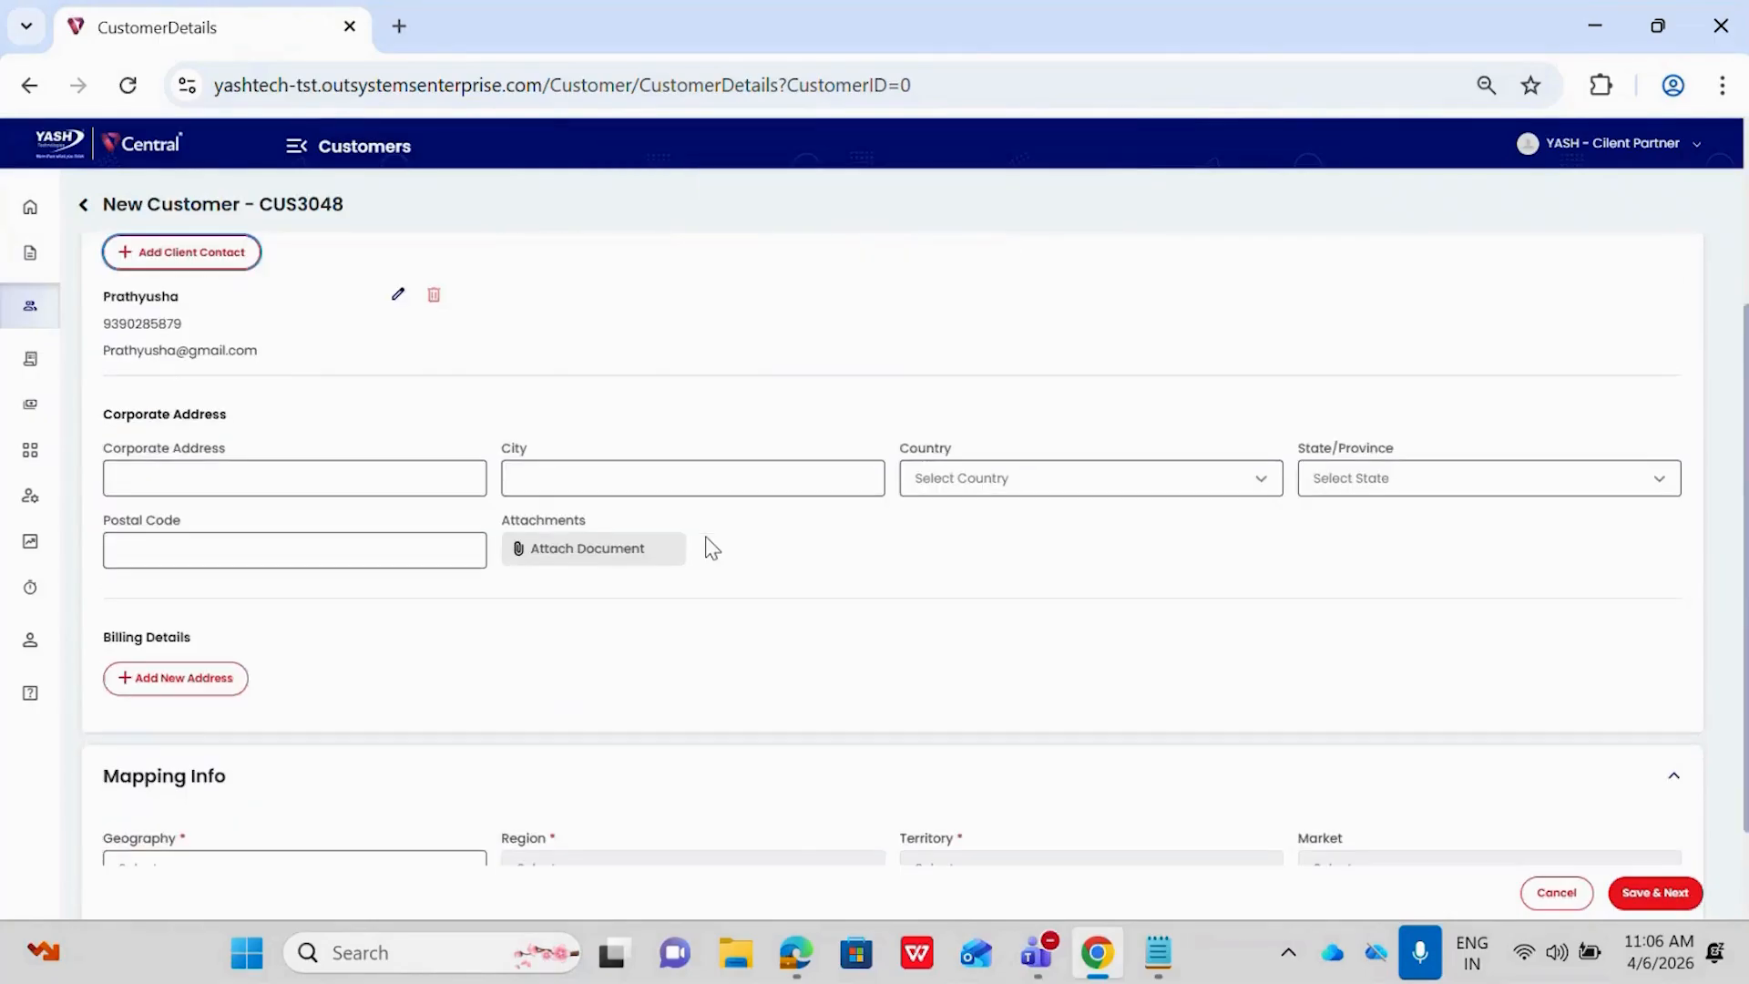
{"action": "scroll", "coordinate": [711, 547], "scroll_direction": "down", "scroll_amount": 1}
{"action": "scroll", "coordinate": [711, 547], "scroll_direction": "up", "scroll_amount": 2}
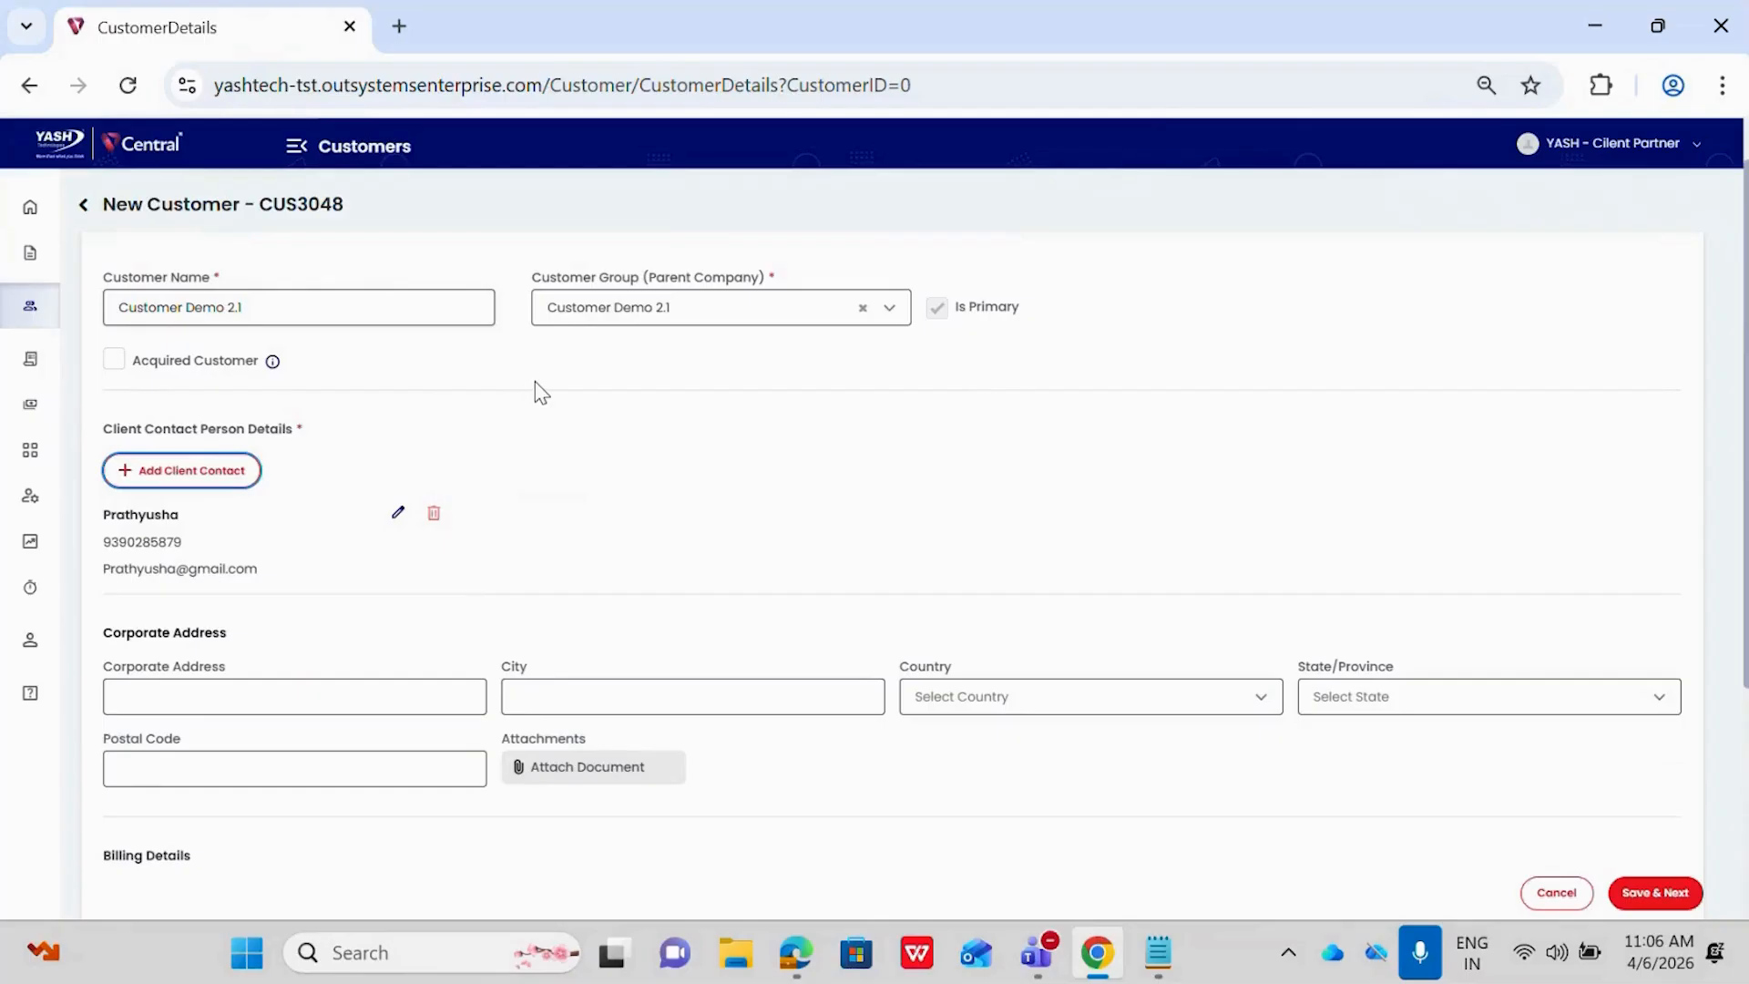
{"action": "scroll", "coordinate": [537, 392], "scroll_direction": "down", "scroll_amount": 1}
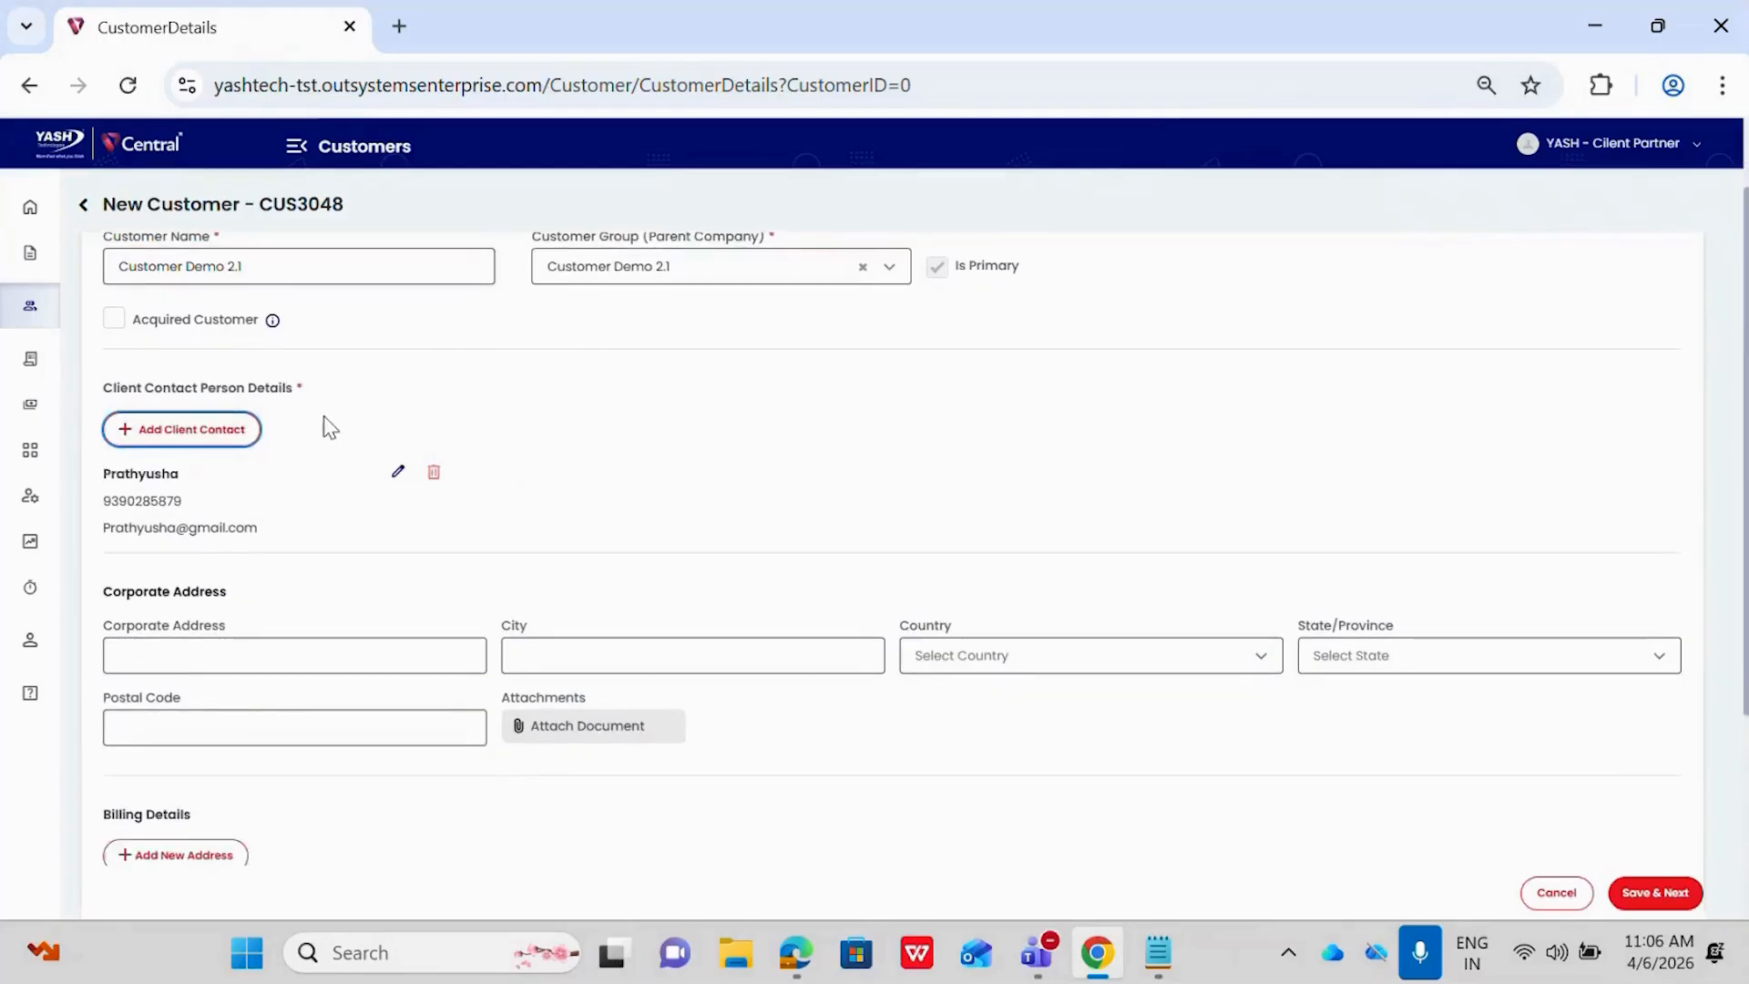
Set the mapping geography to EUROPE, the region to Europe and the territory to Europe, and save the new customer
{"action": "scroll", "coordinate": [326, 421], "scroll_direction": "down", "scroll_amount": 2}
{"action": "scroll", "coordinate": [283, 642], "scroll_direction": "down", "scroll_amount": 1}
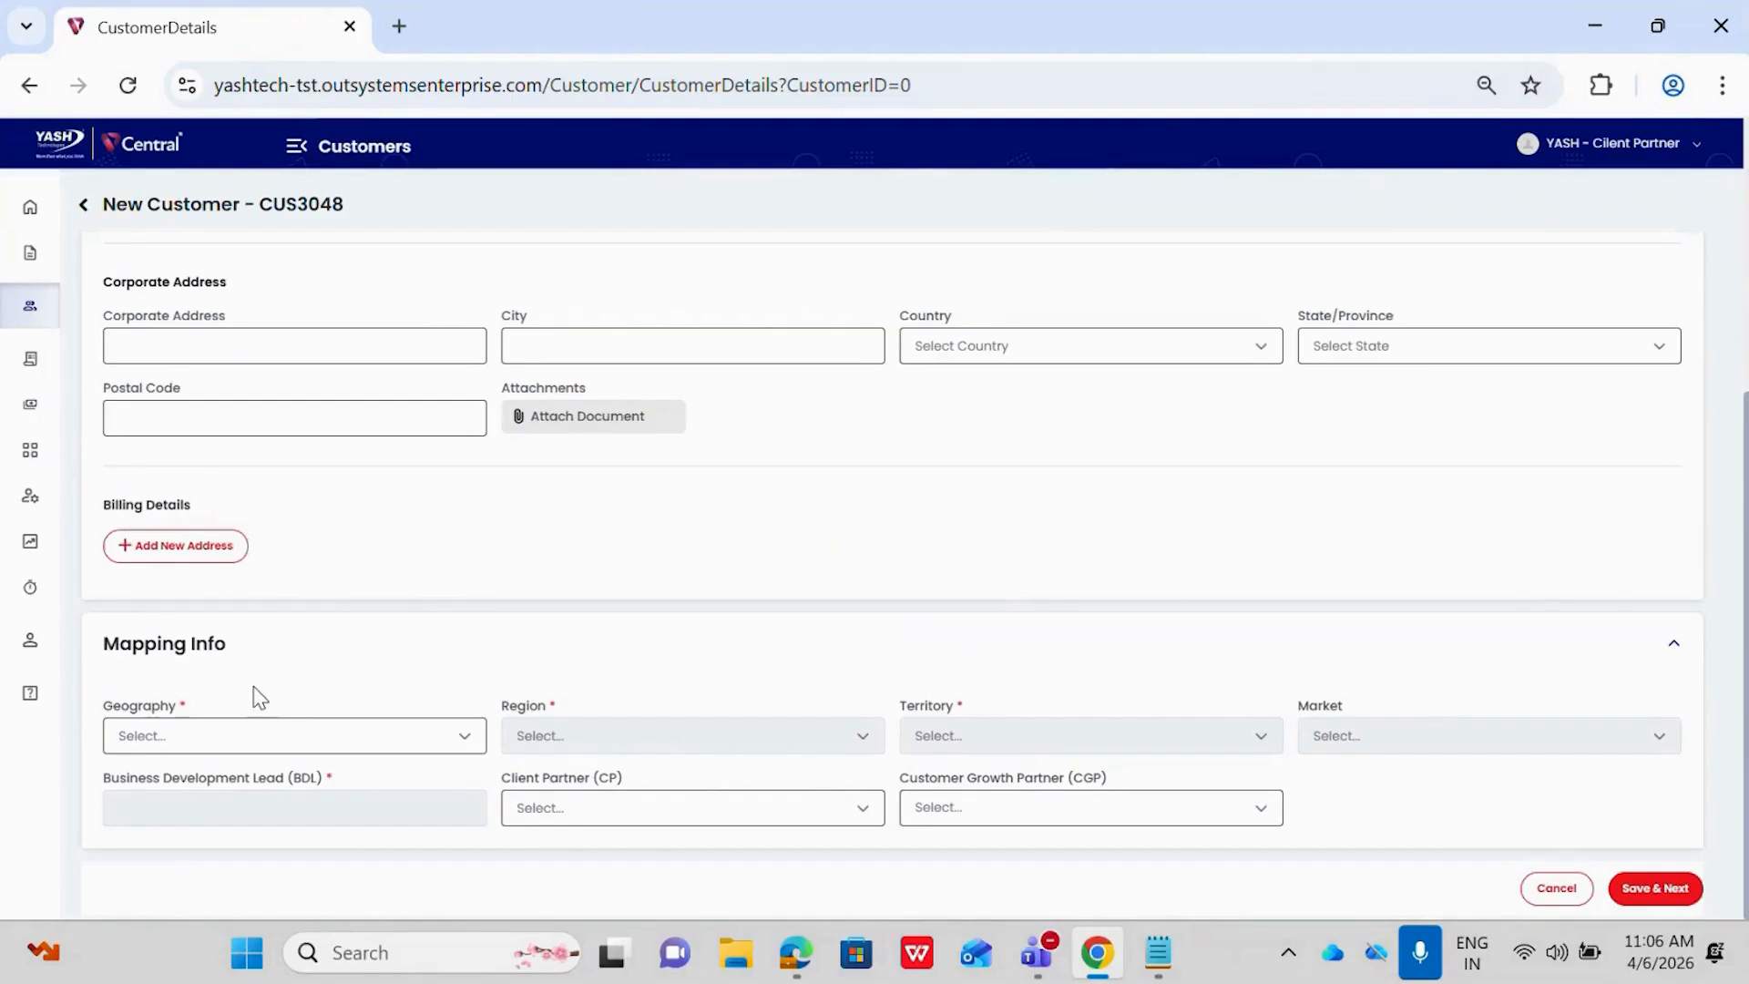
{"action": "left_click", "coordinate": [244, 748]}
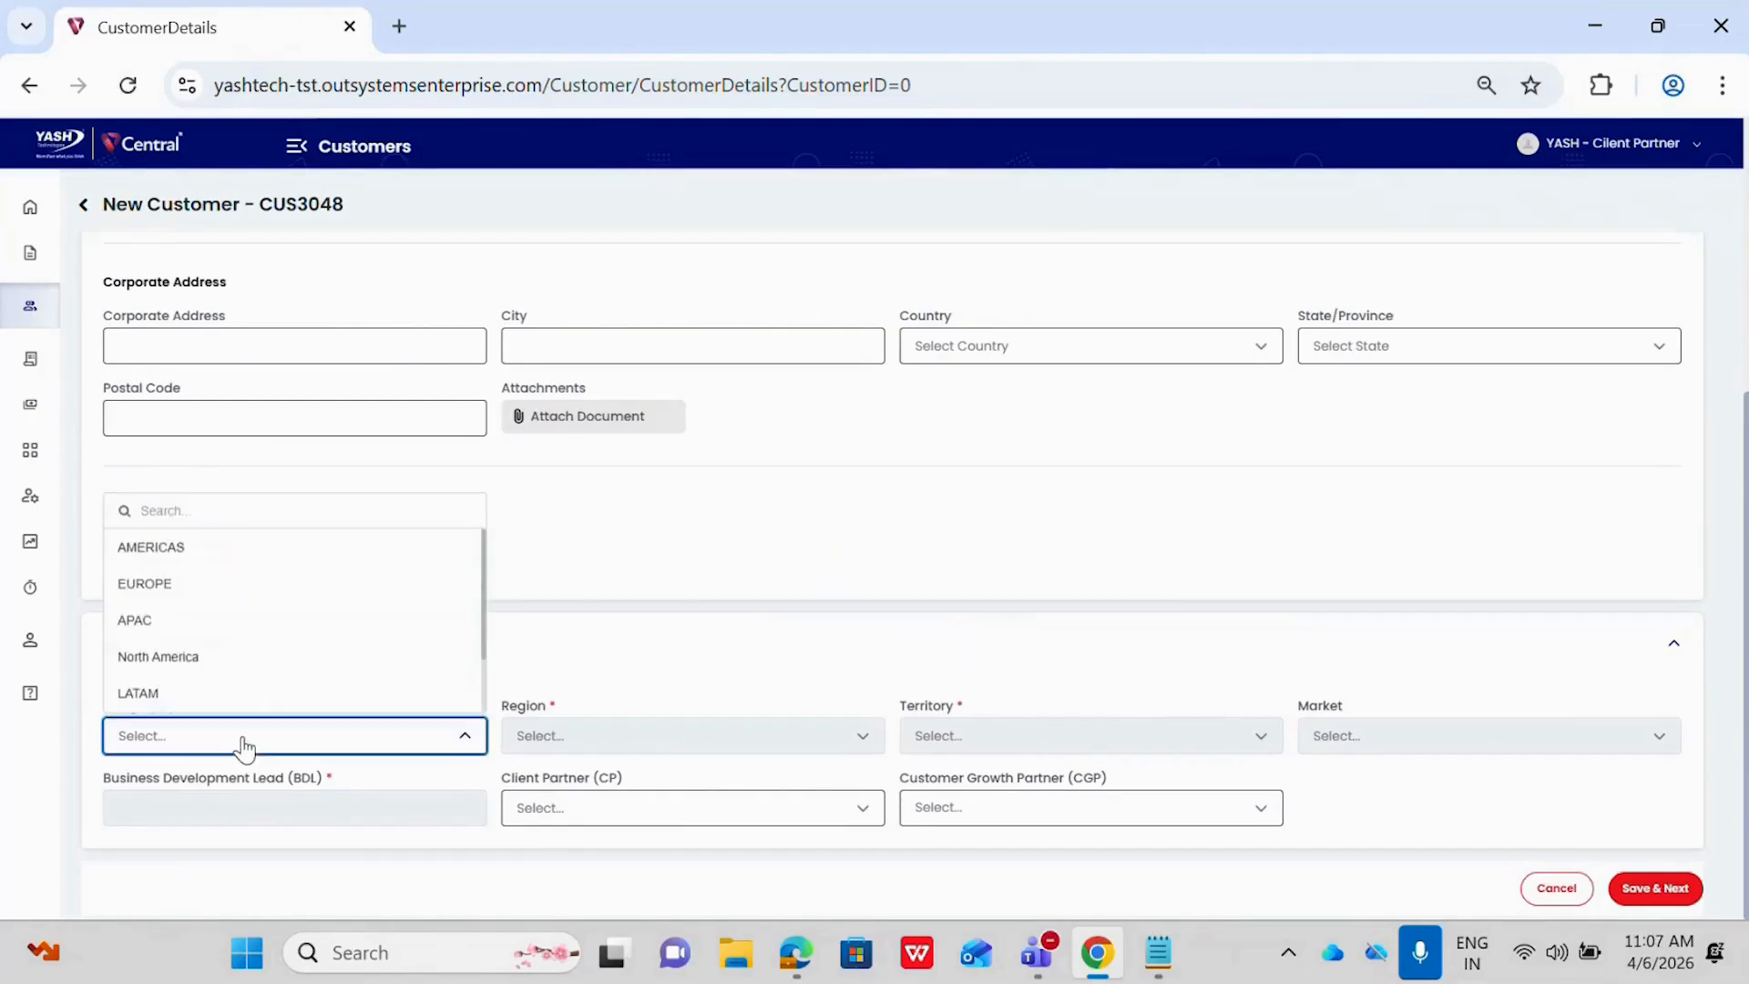
{"action": "left_click", "coordinate": [227, 603]}
{"action": "left_click", "coordinate": [577, 742]}
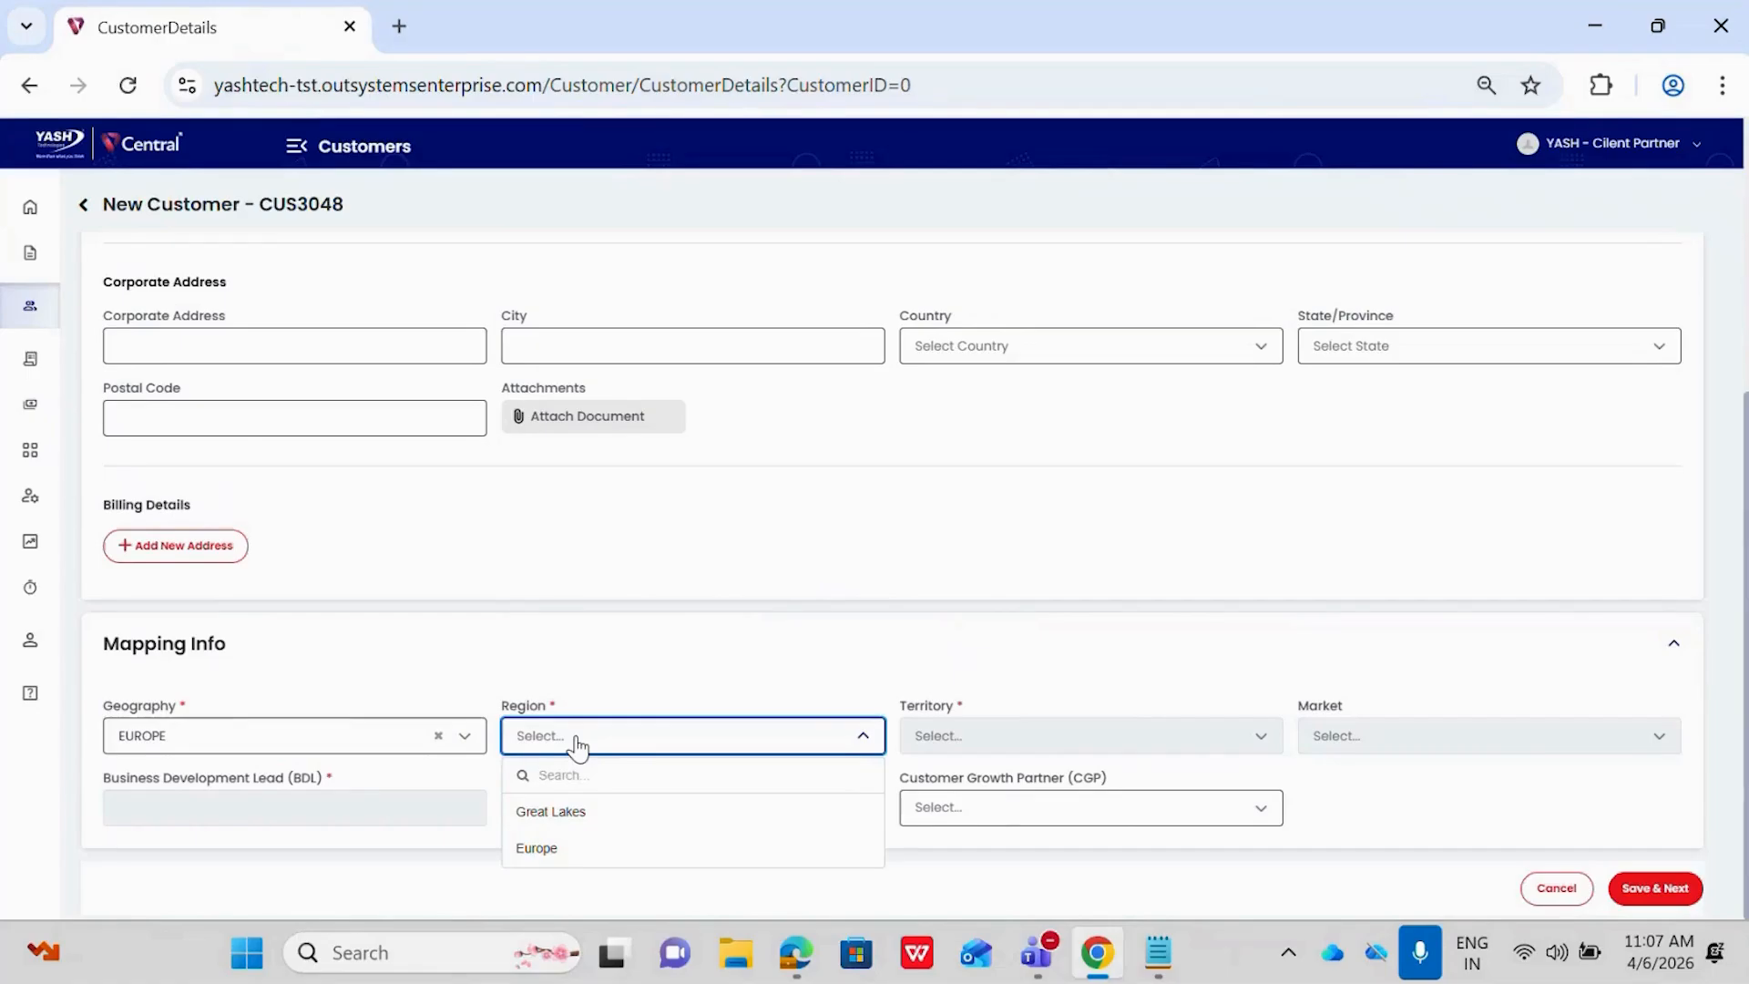
{"action": "left_click", "coordinate": [537, 848]}
{"action": "left_click", "coordinate": [947, 736]}
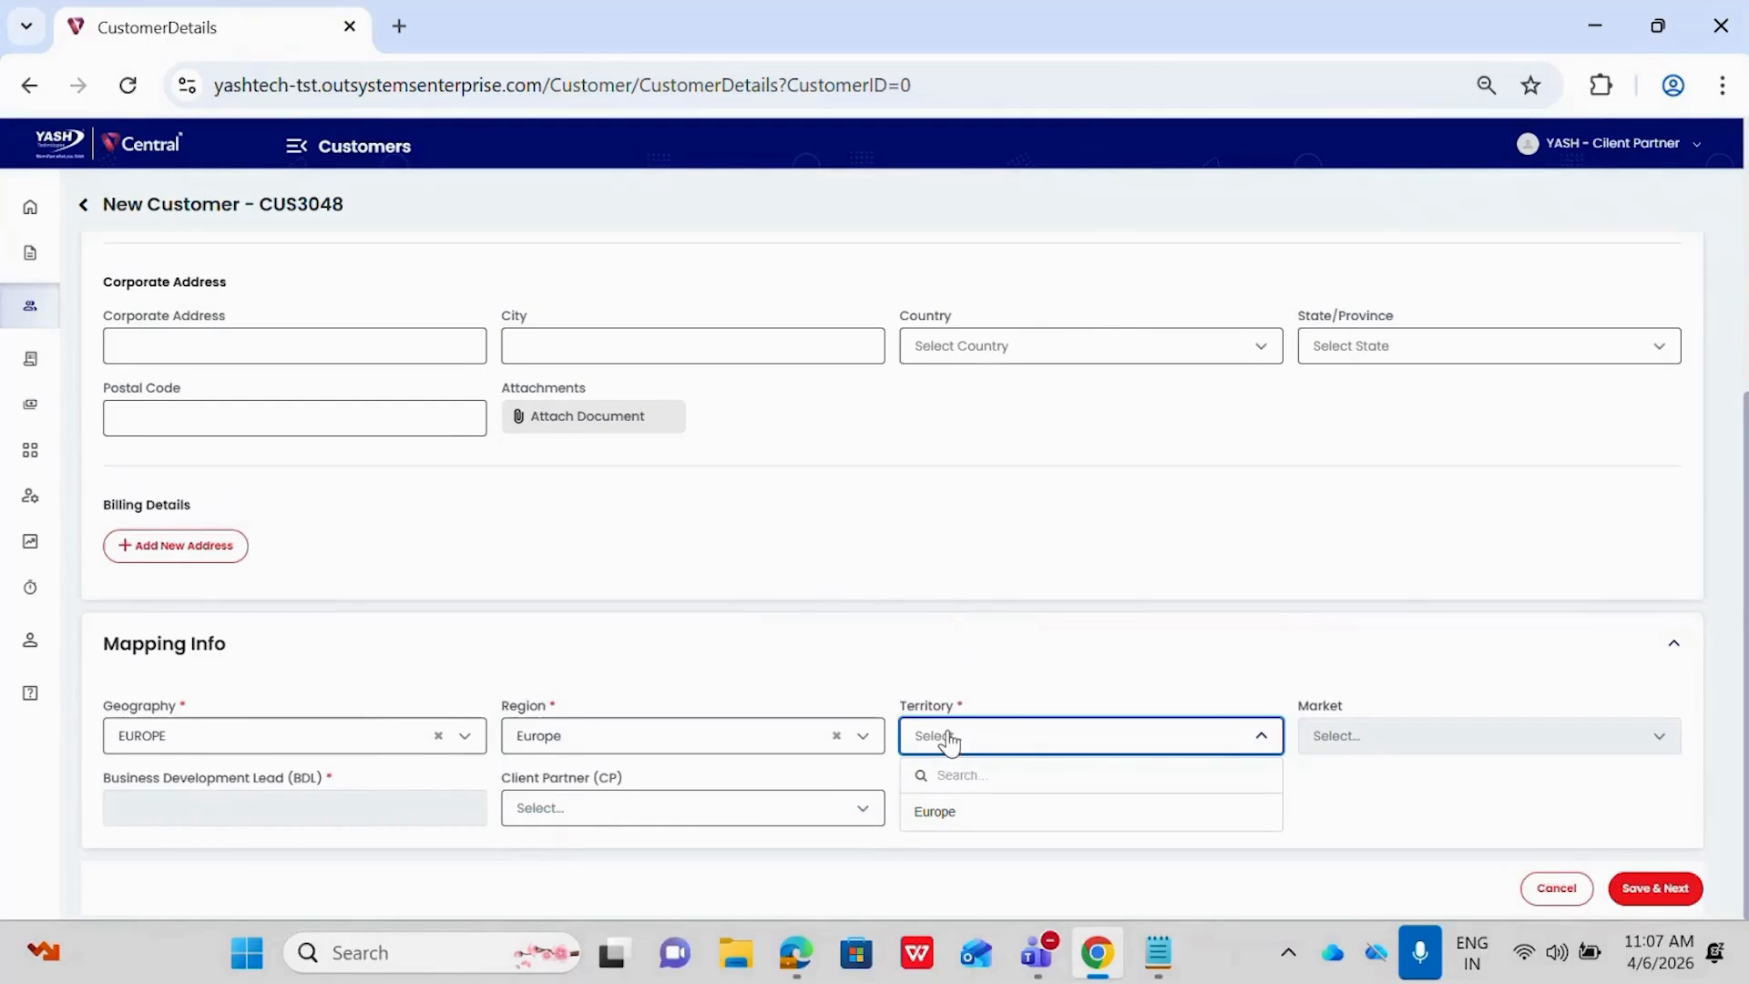
{"action": "left_click", "coordinate": [938, 812]}
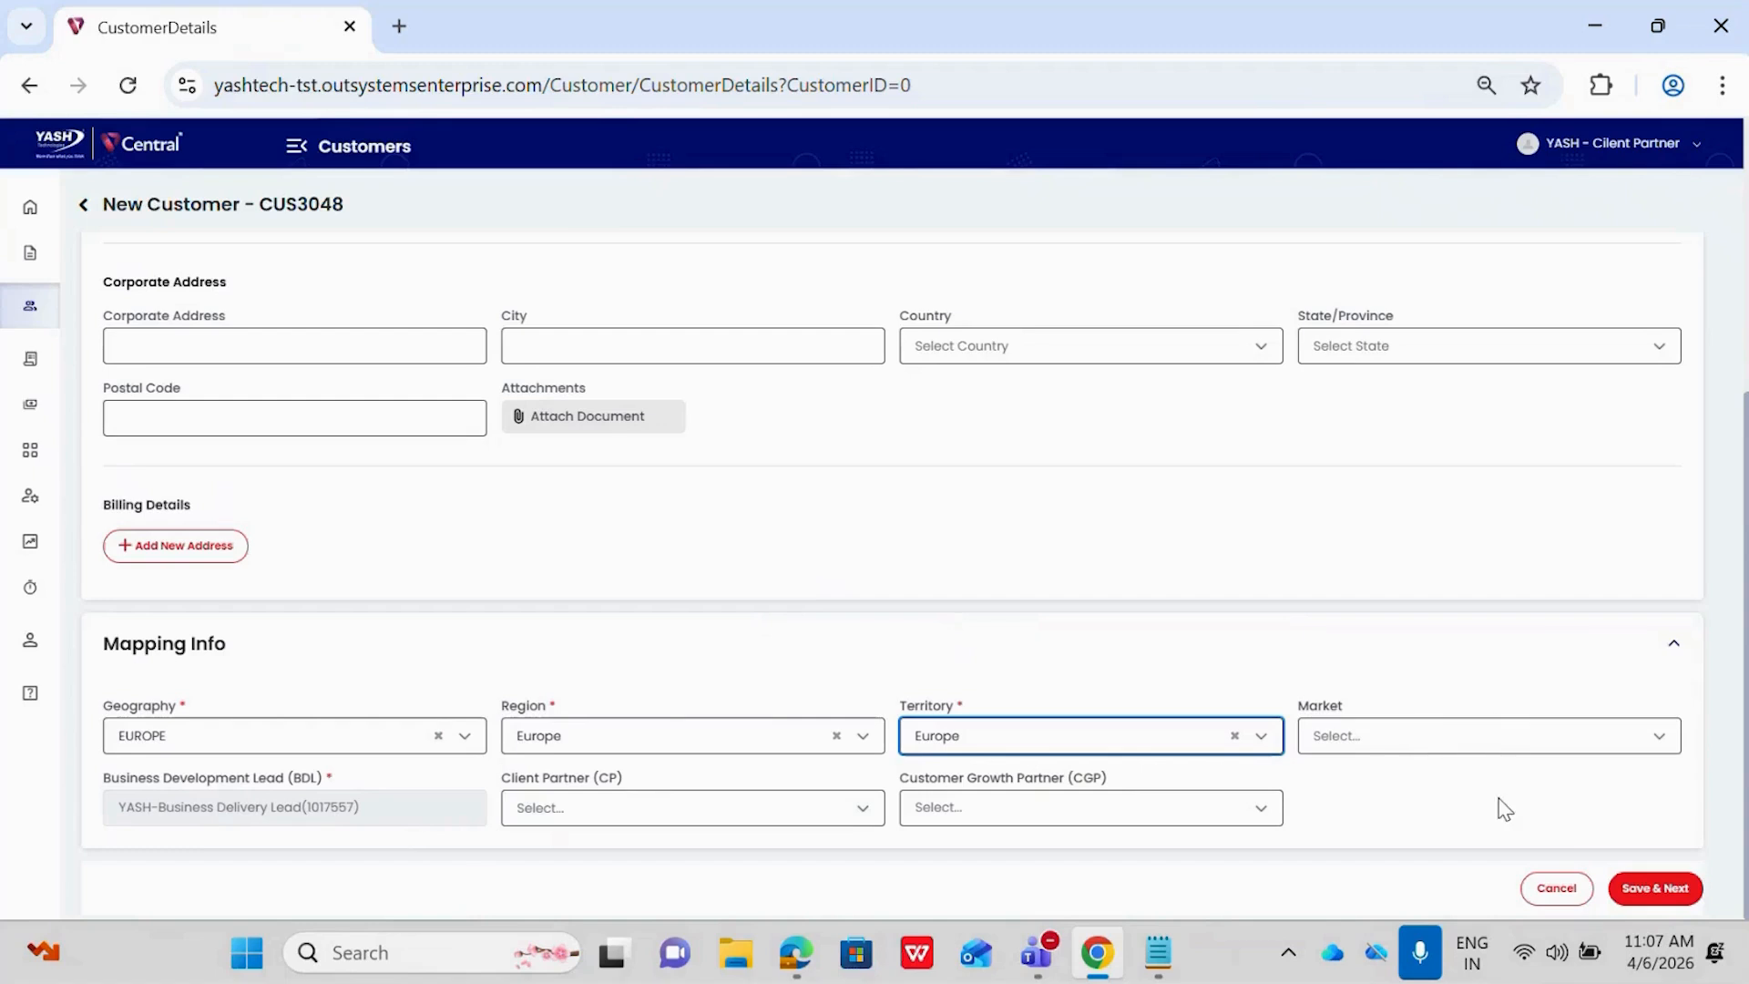
{"action": "left_click", "coordinate": [1656, 890]}
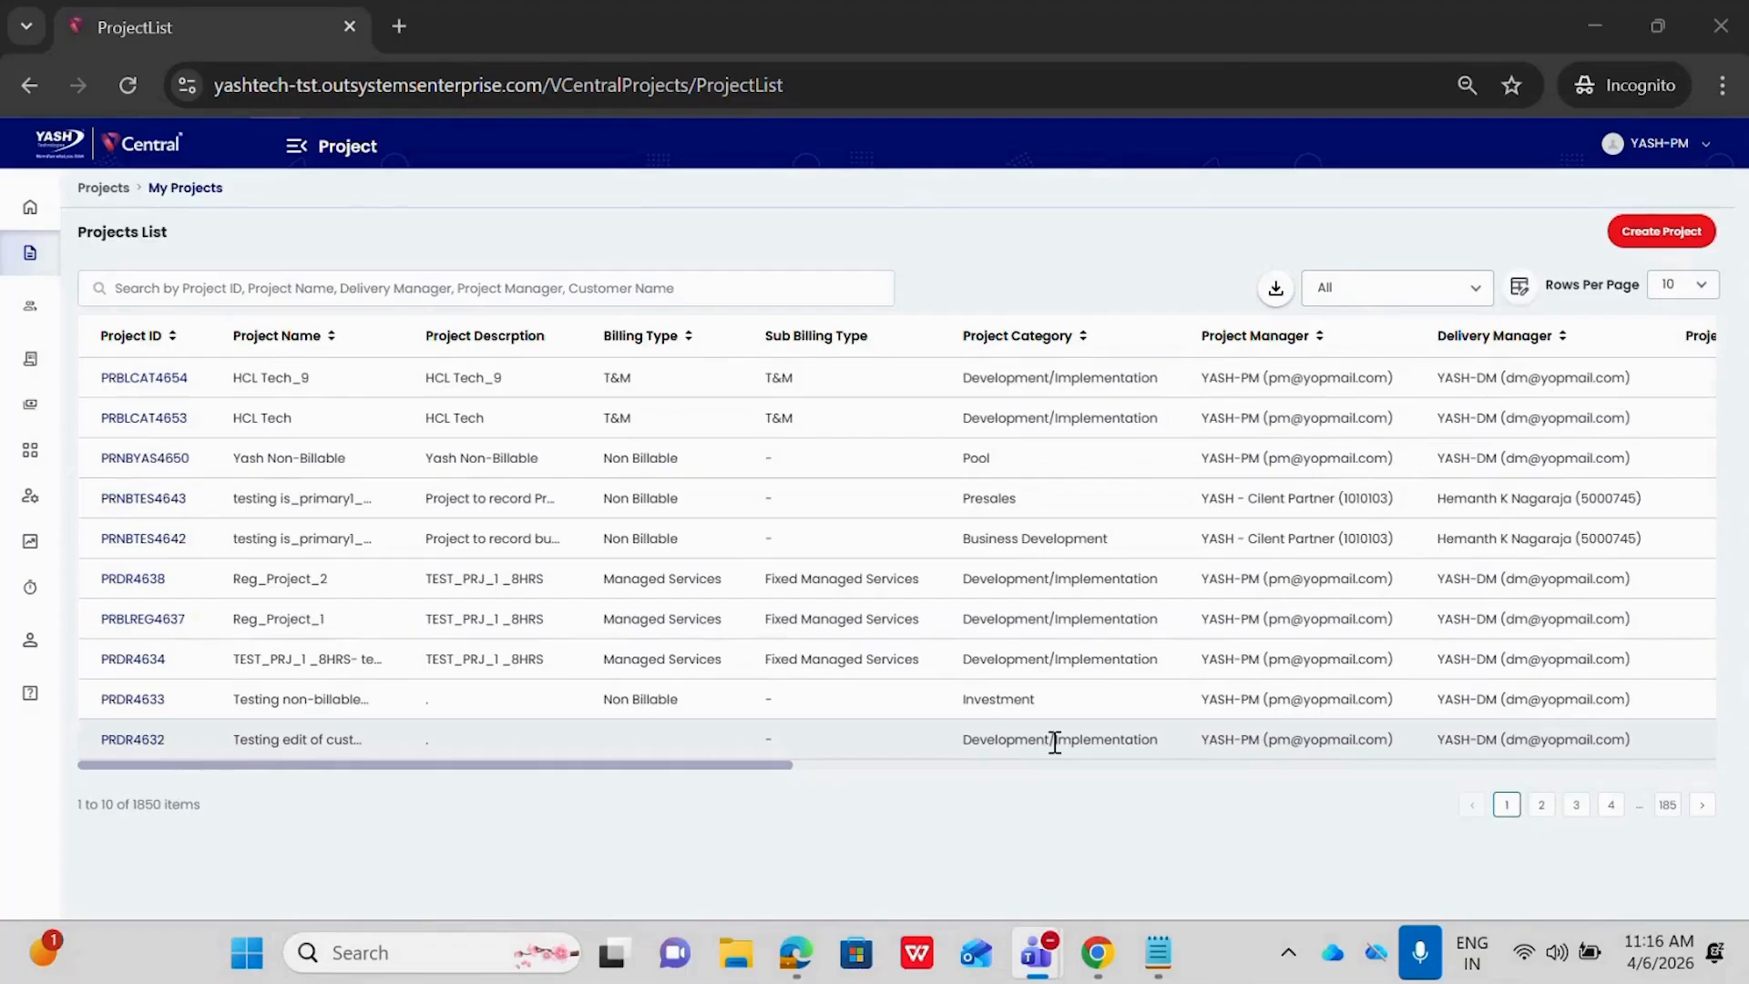
Open the customer details of project Reg_Project_1 and search its customer names for "customer demo 2.1"
{"action": "left_click", "coordinate": [162, 621]}
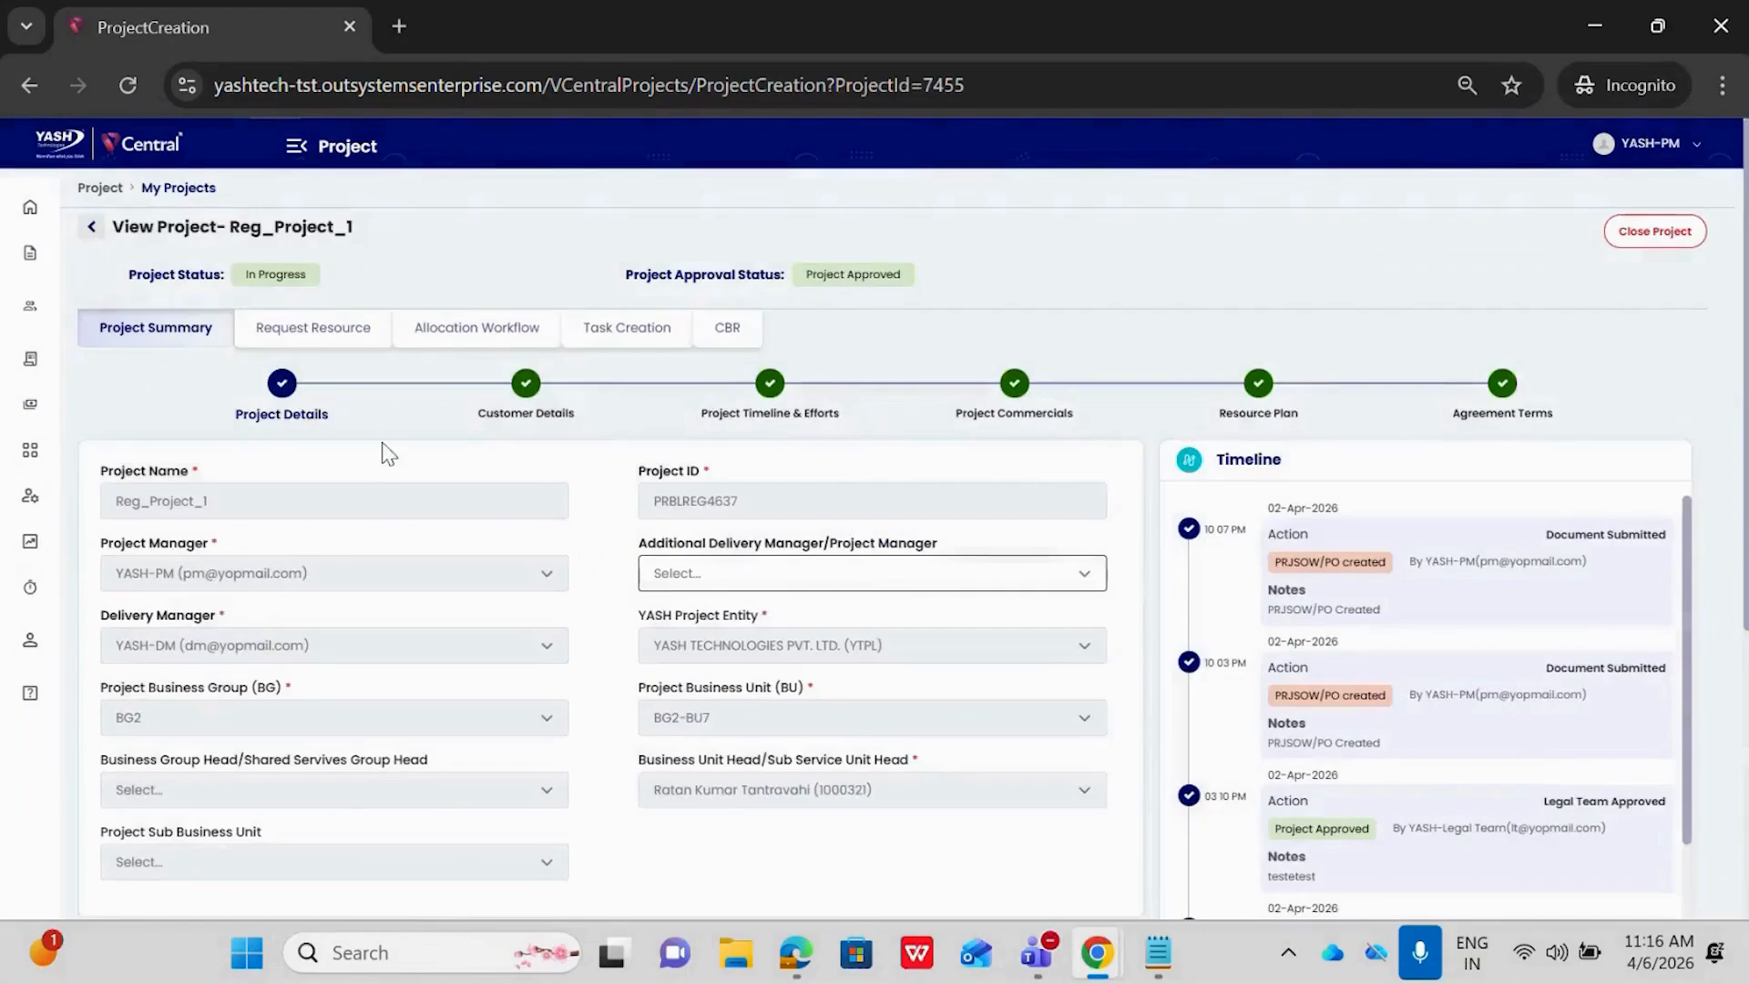
{"action": "left_click", "coordinate": [538, 398]}
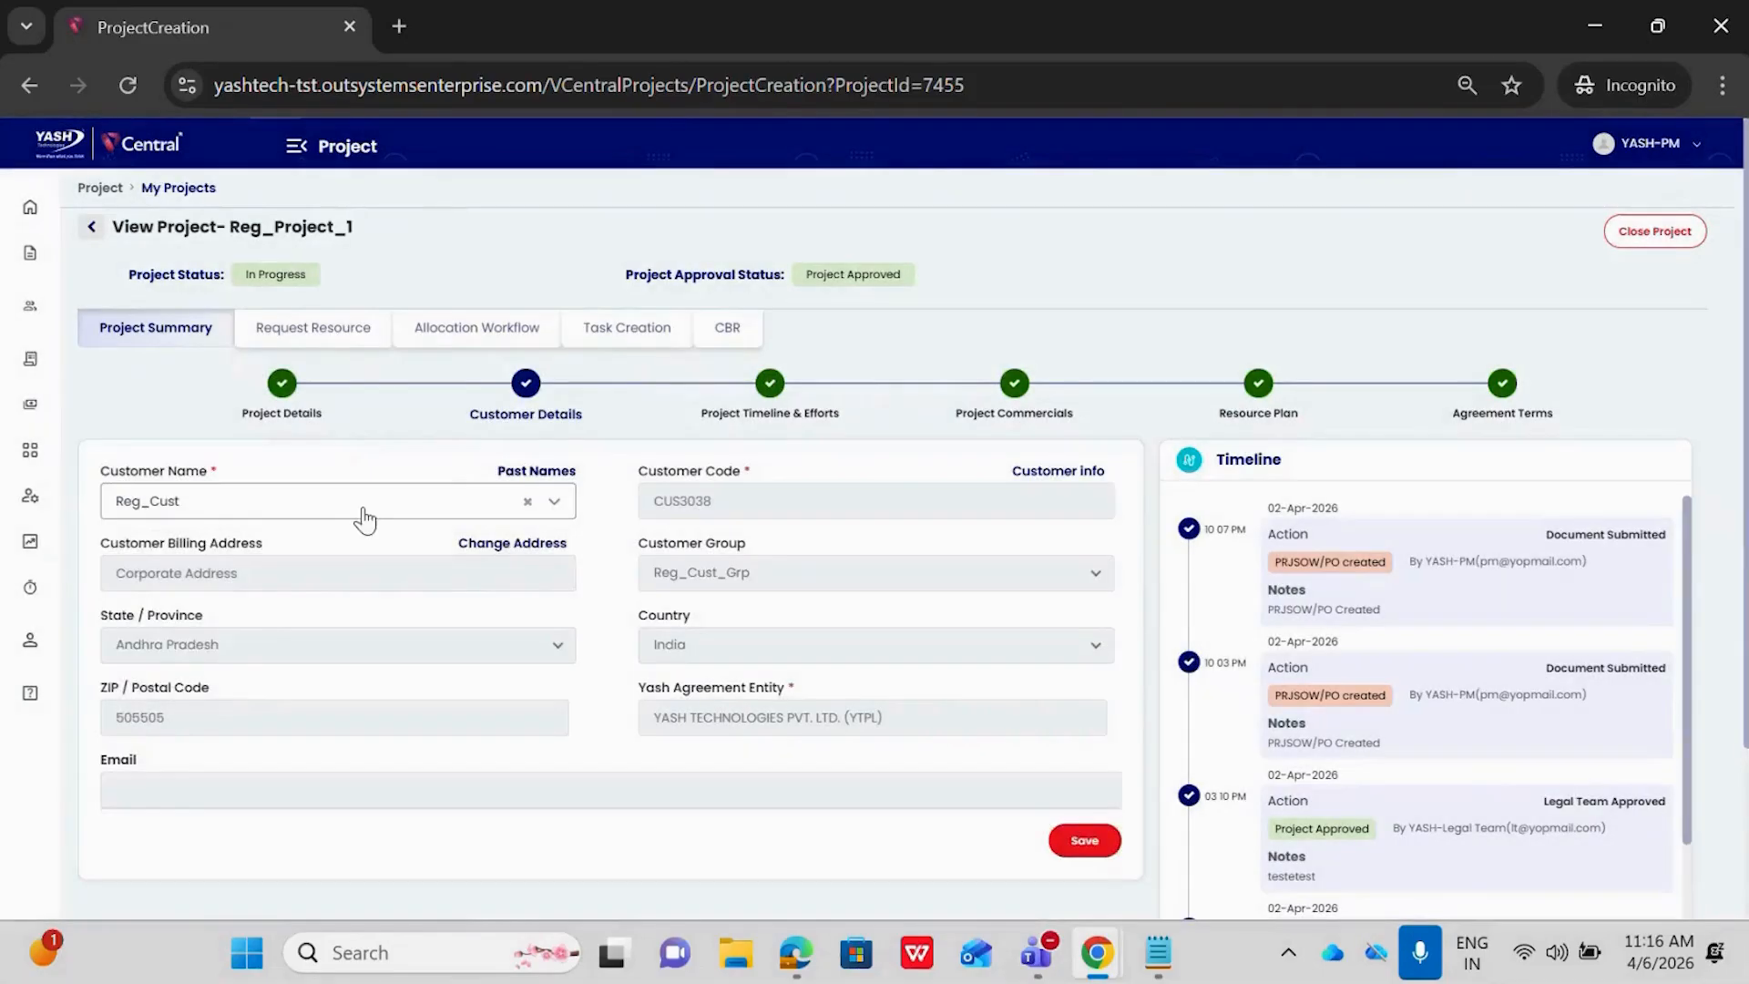
{"action": "left_click", "coordinate": [350, 507]}
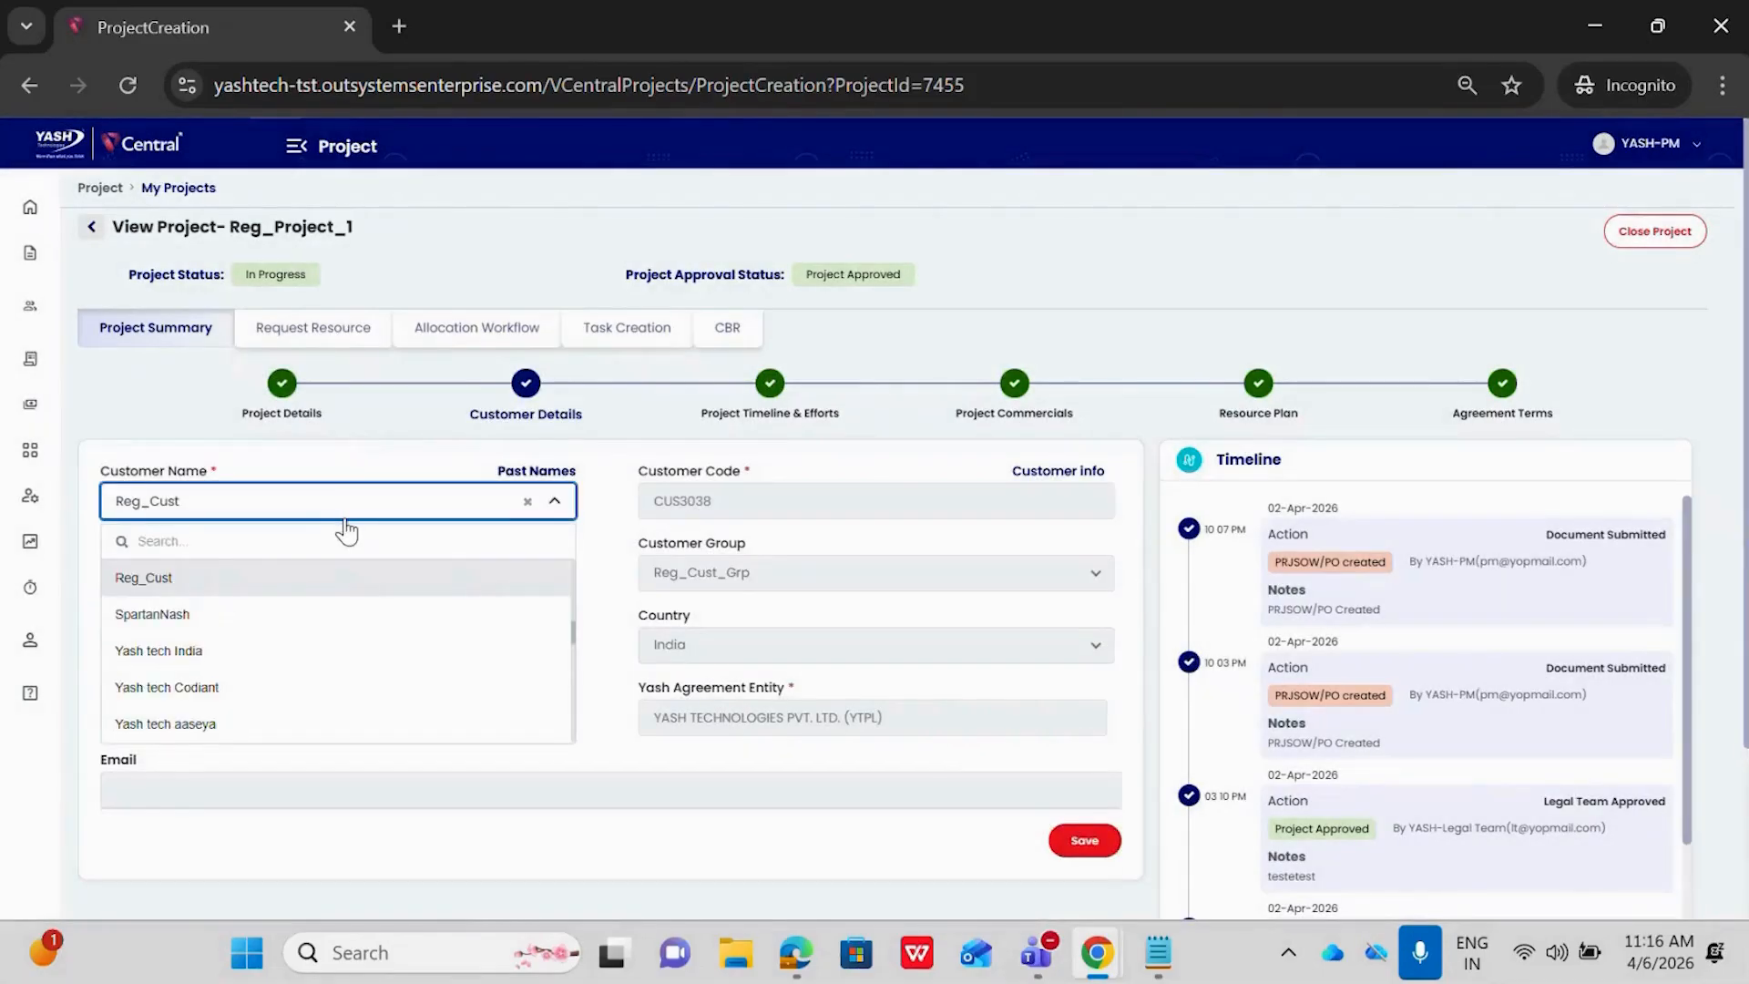
{"action": "type", "text": "customer d"}
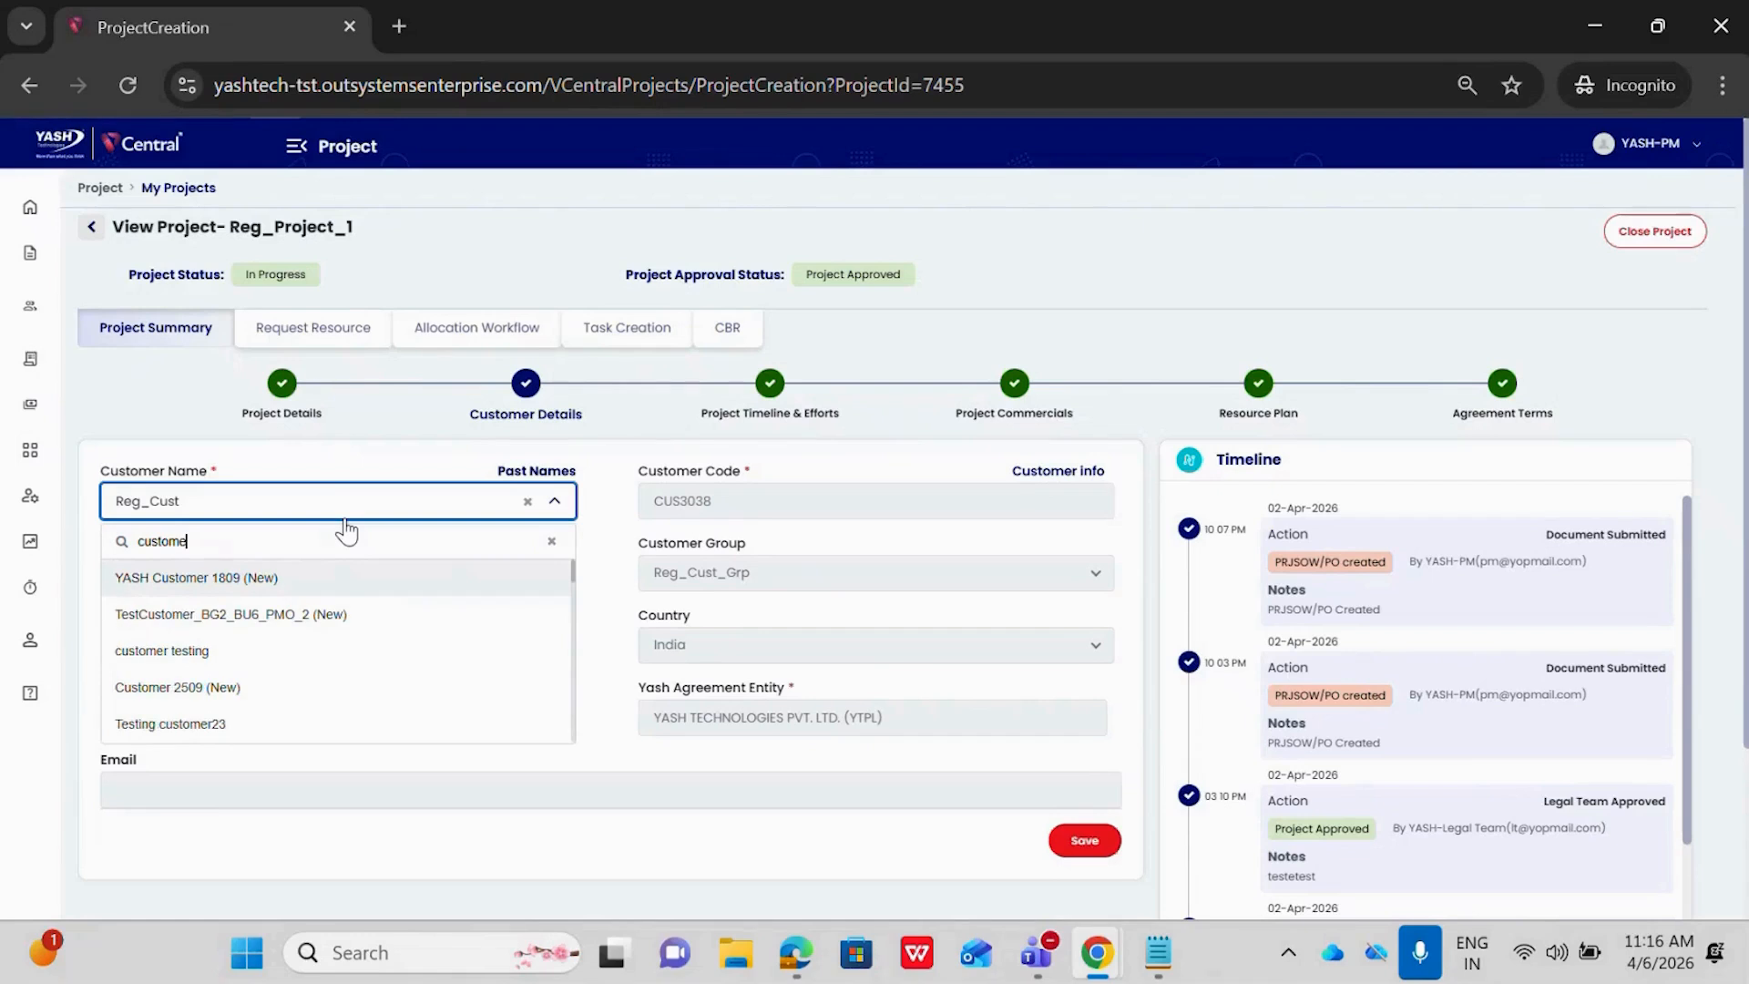
{"action": "type", "text": "emo 2.1"}
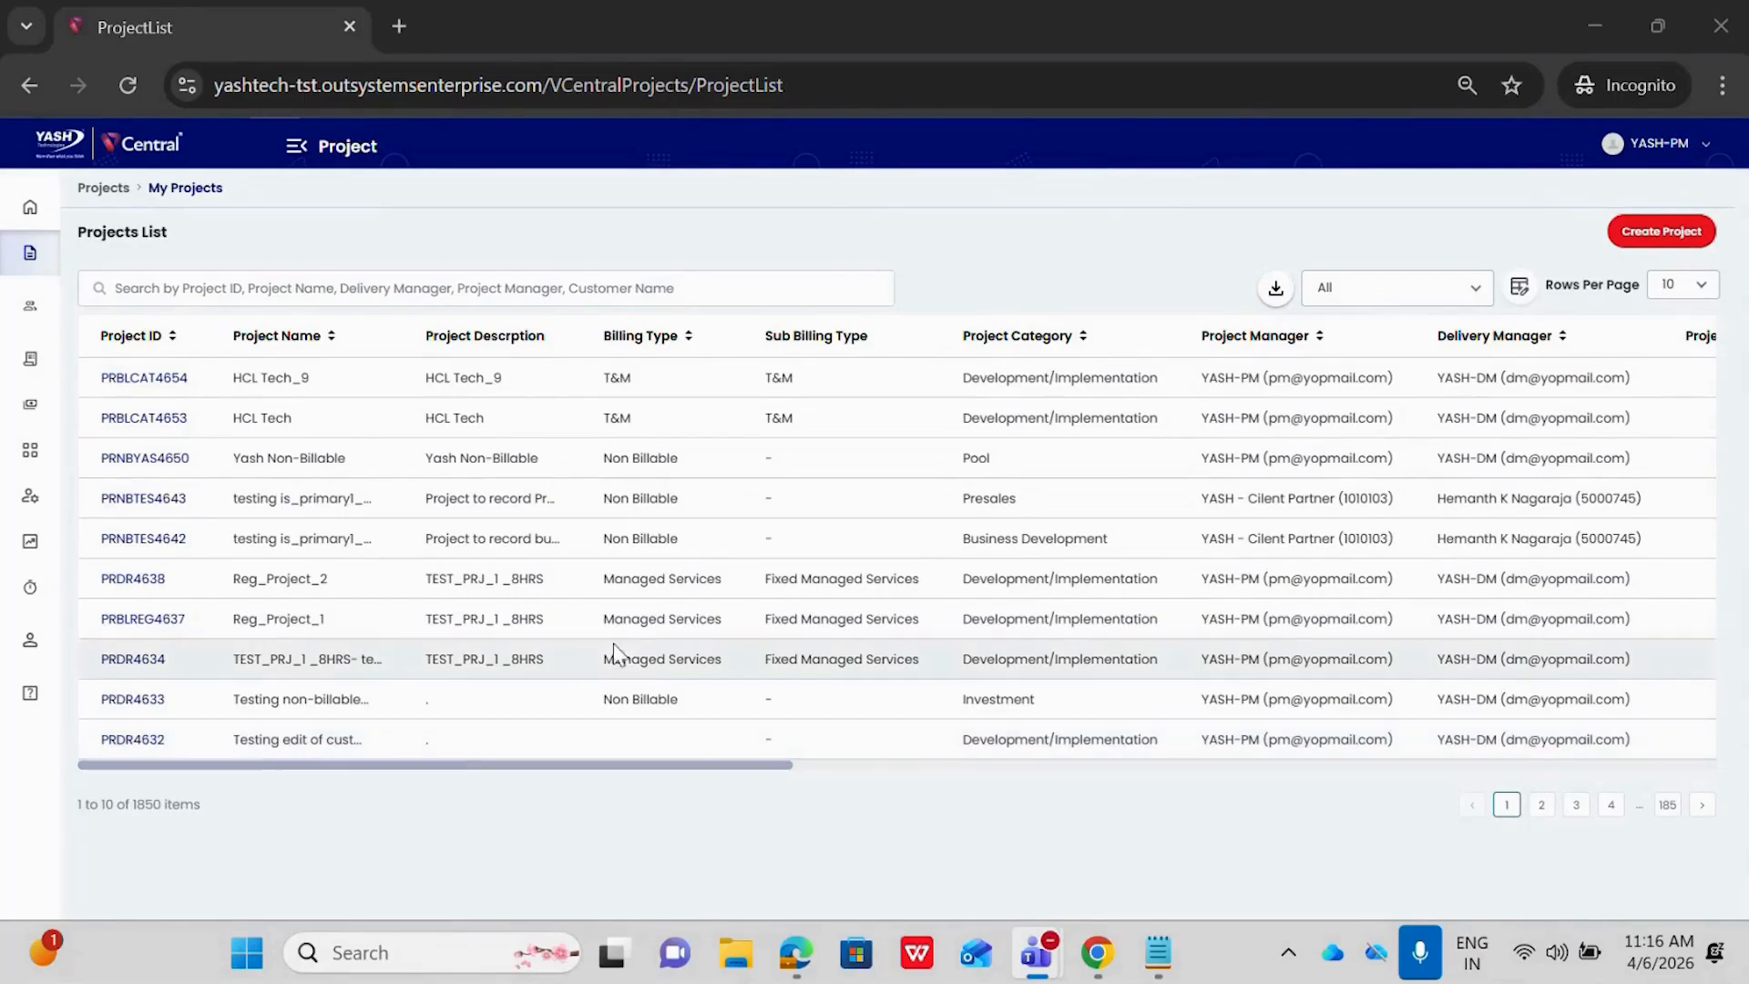
Reopen Reg_Project_1 from the projects list and repeat the customer name search for "customer demo 2.1" in its customer details
{"action": "left_click", "coordinate": [162, 618]}
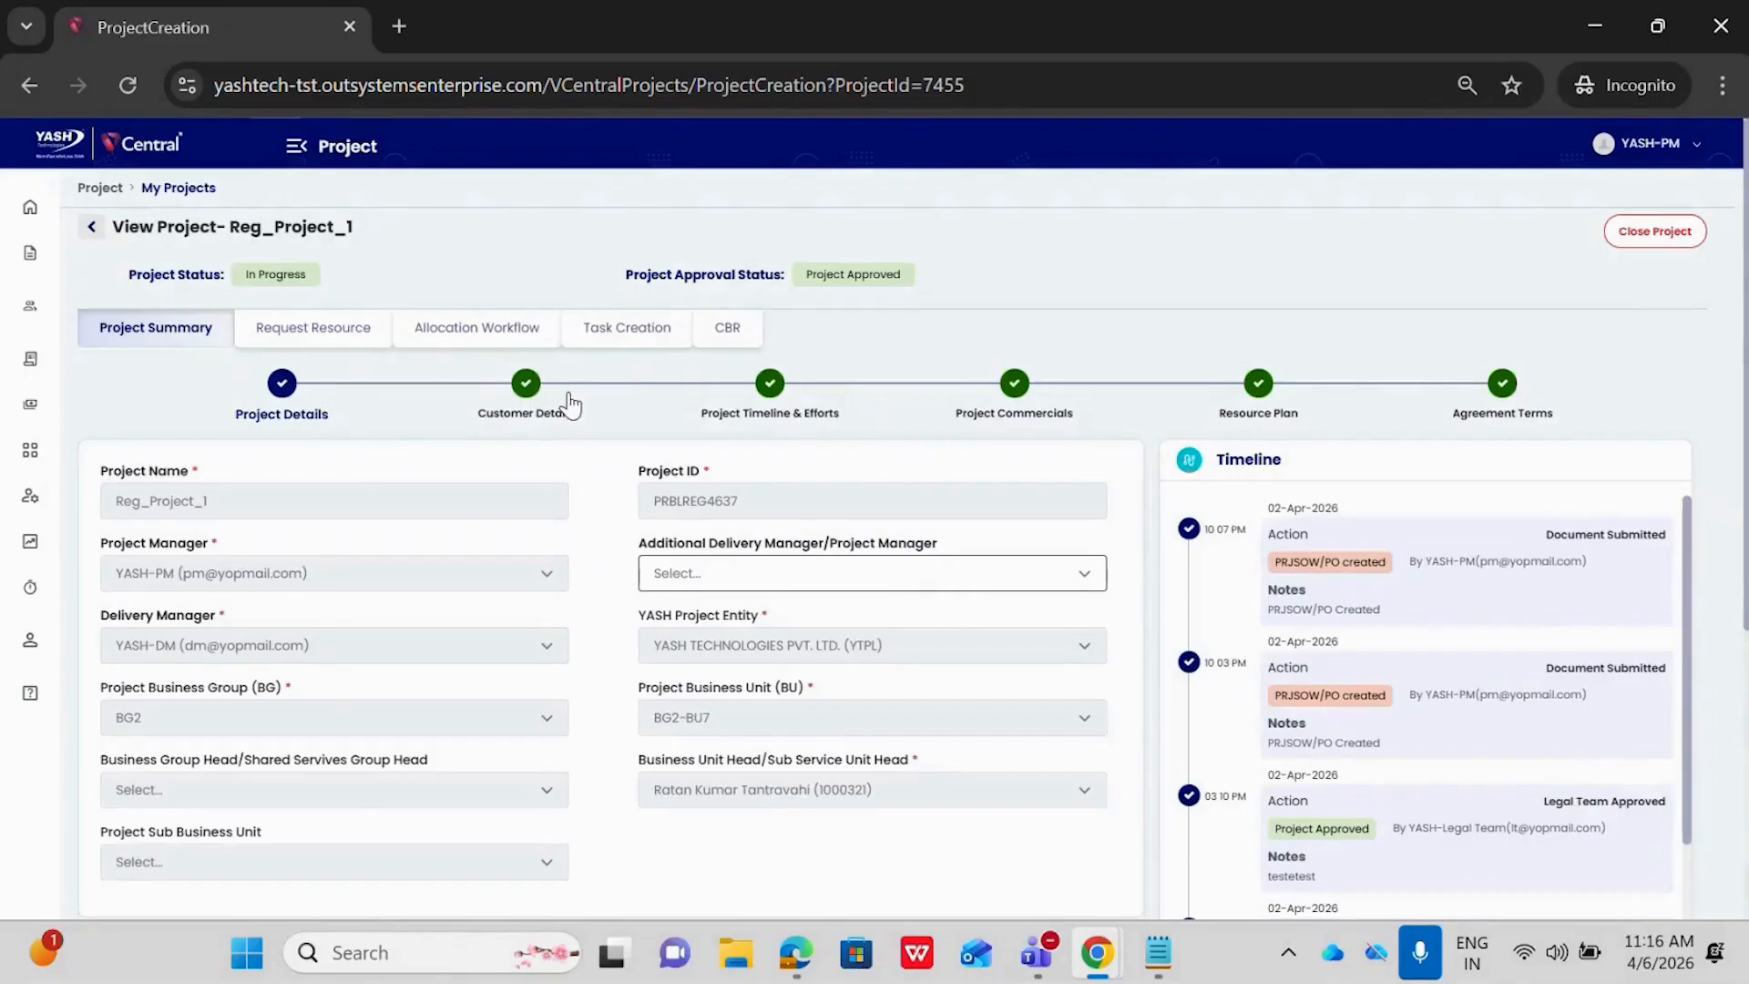
{"action": "left_click", "coordinate": [539, 404]}
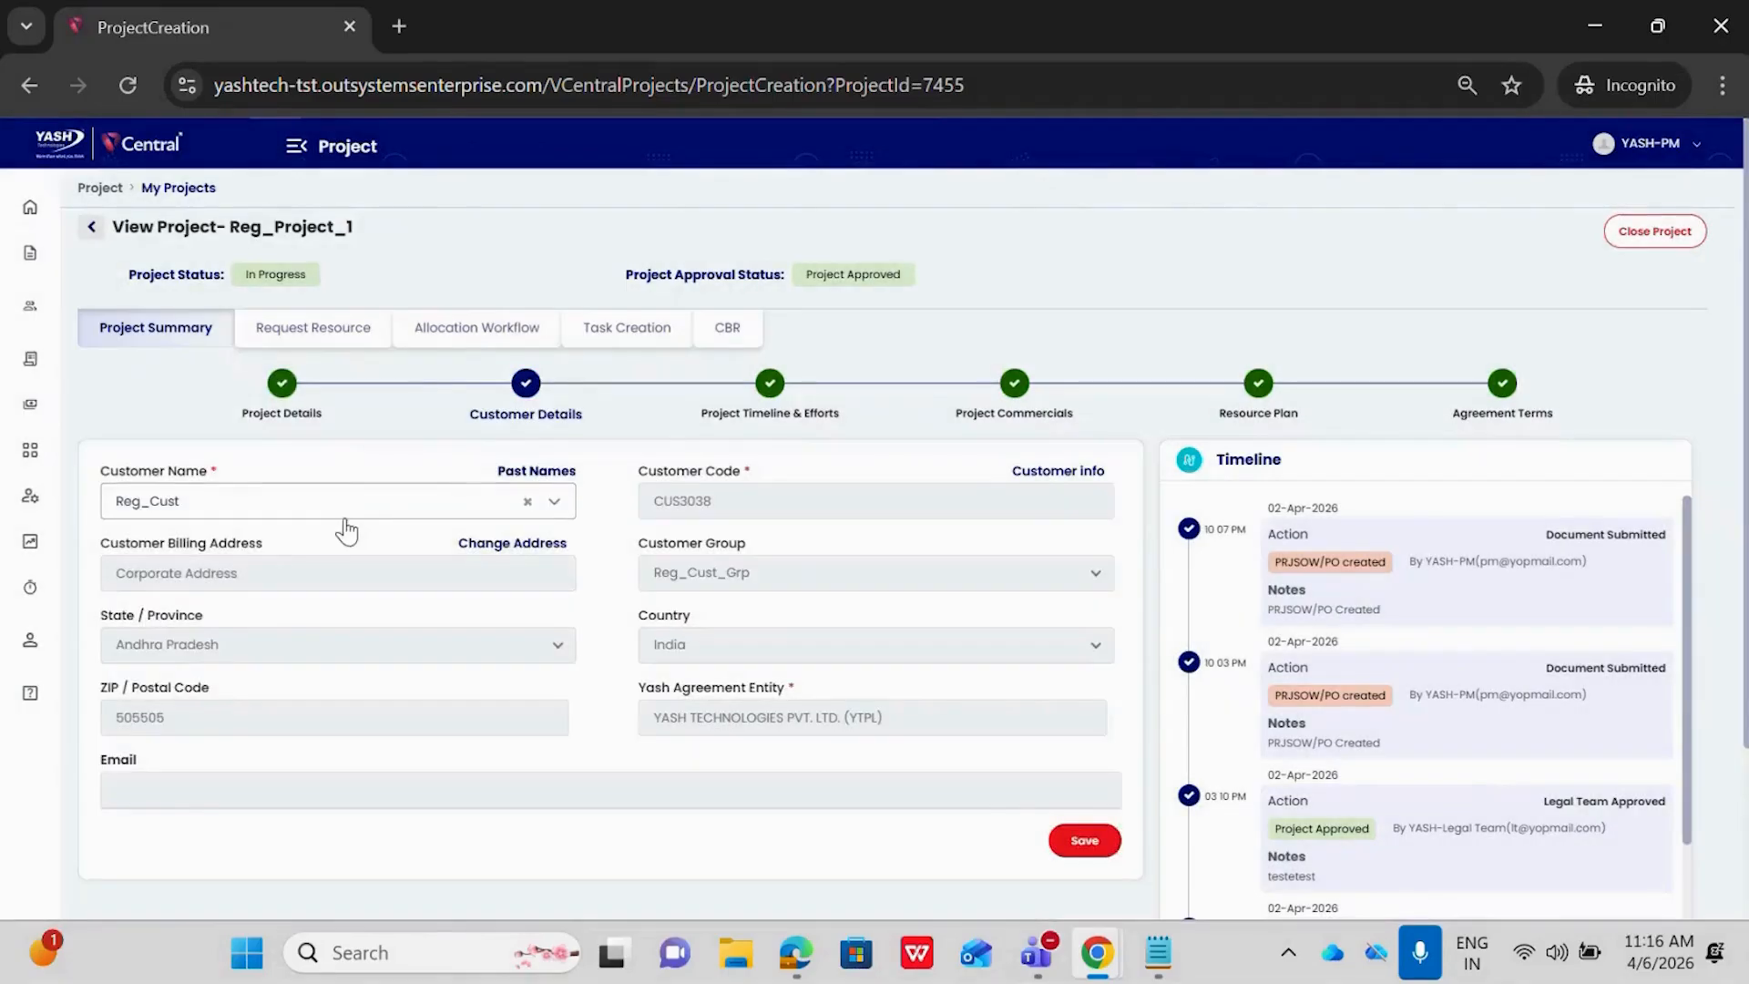
{"action": "left_click", "coordinate": [346, 510]}
{"action": "type", "text": "customer demo 2.1"}
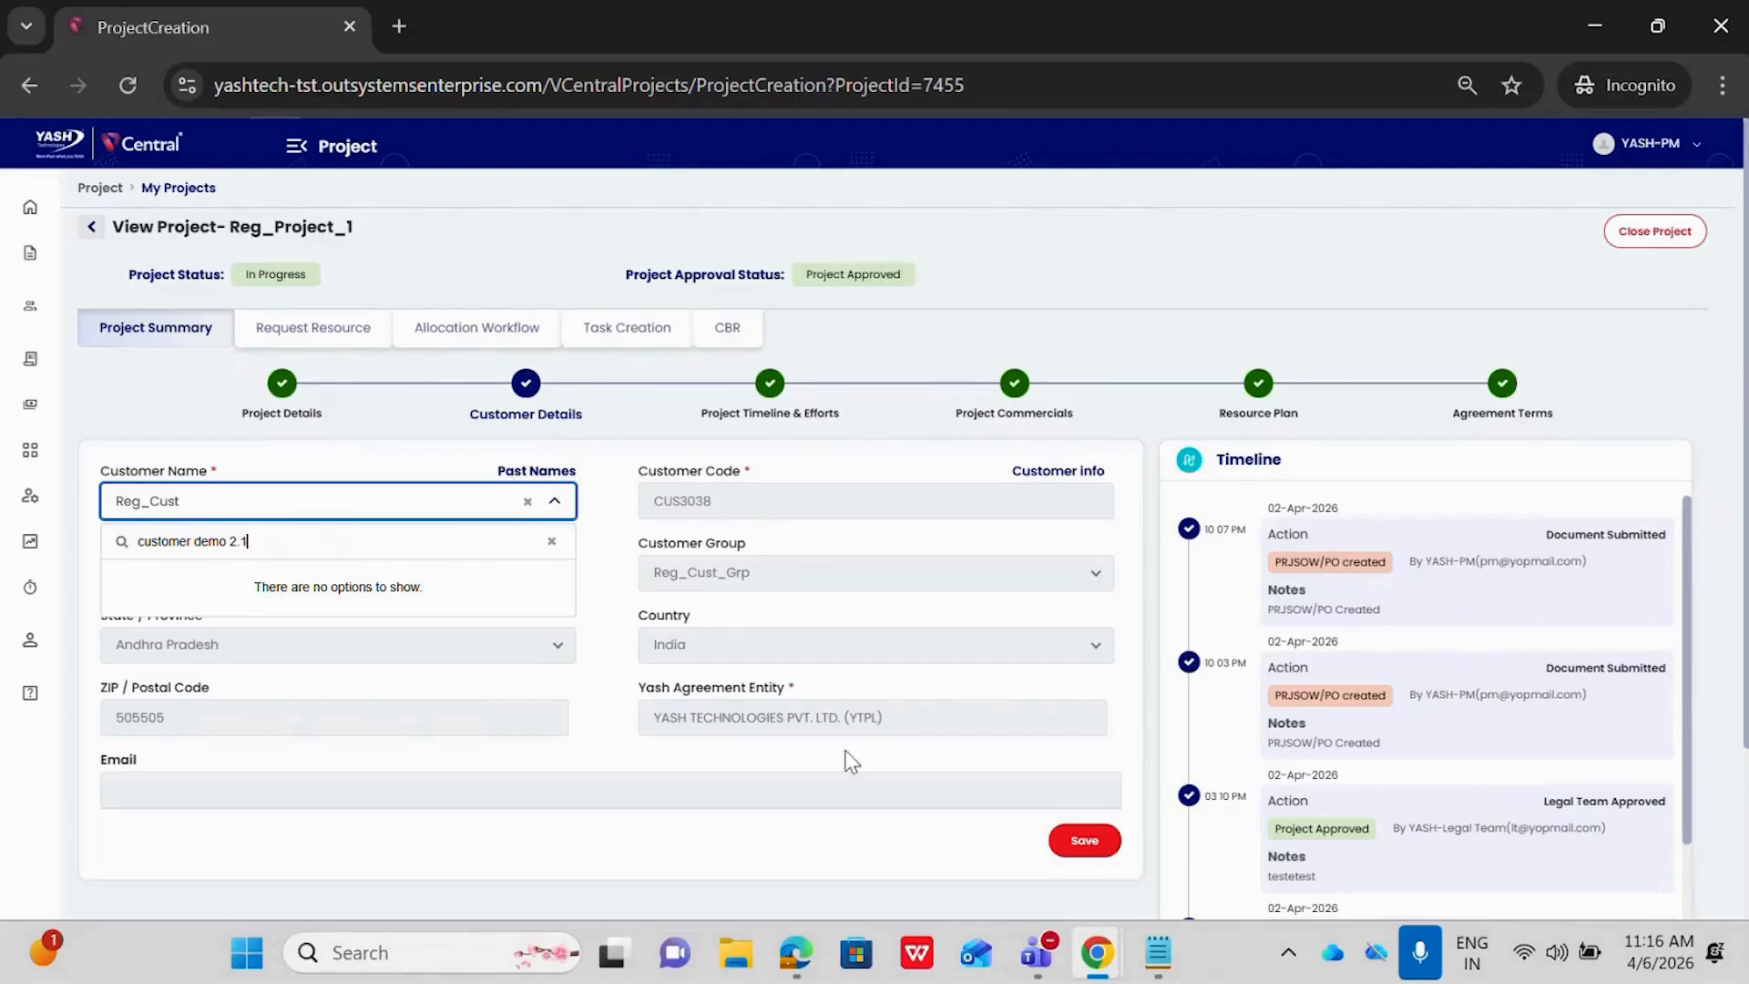
Switch back to the customer list window, open Customer Demo 2.1 for editing and mark it as an acquired customer
{"action": "mouse_move", "coordinate": [1105, 947]}
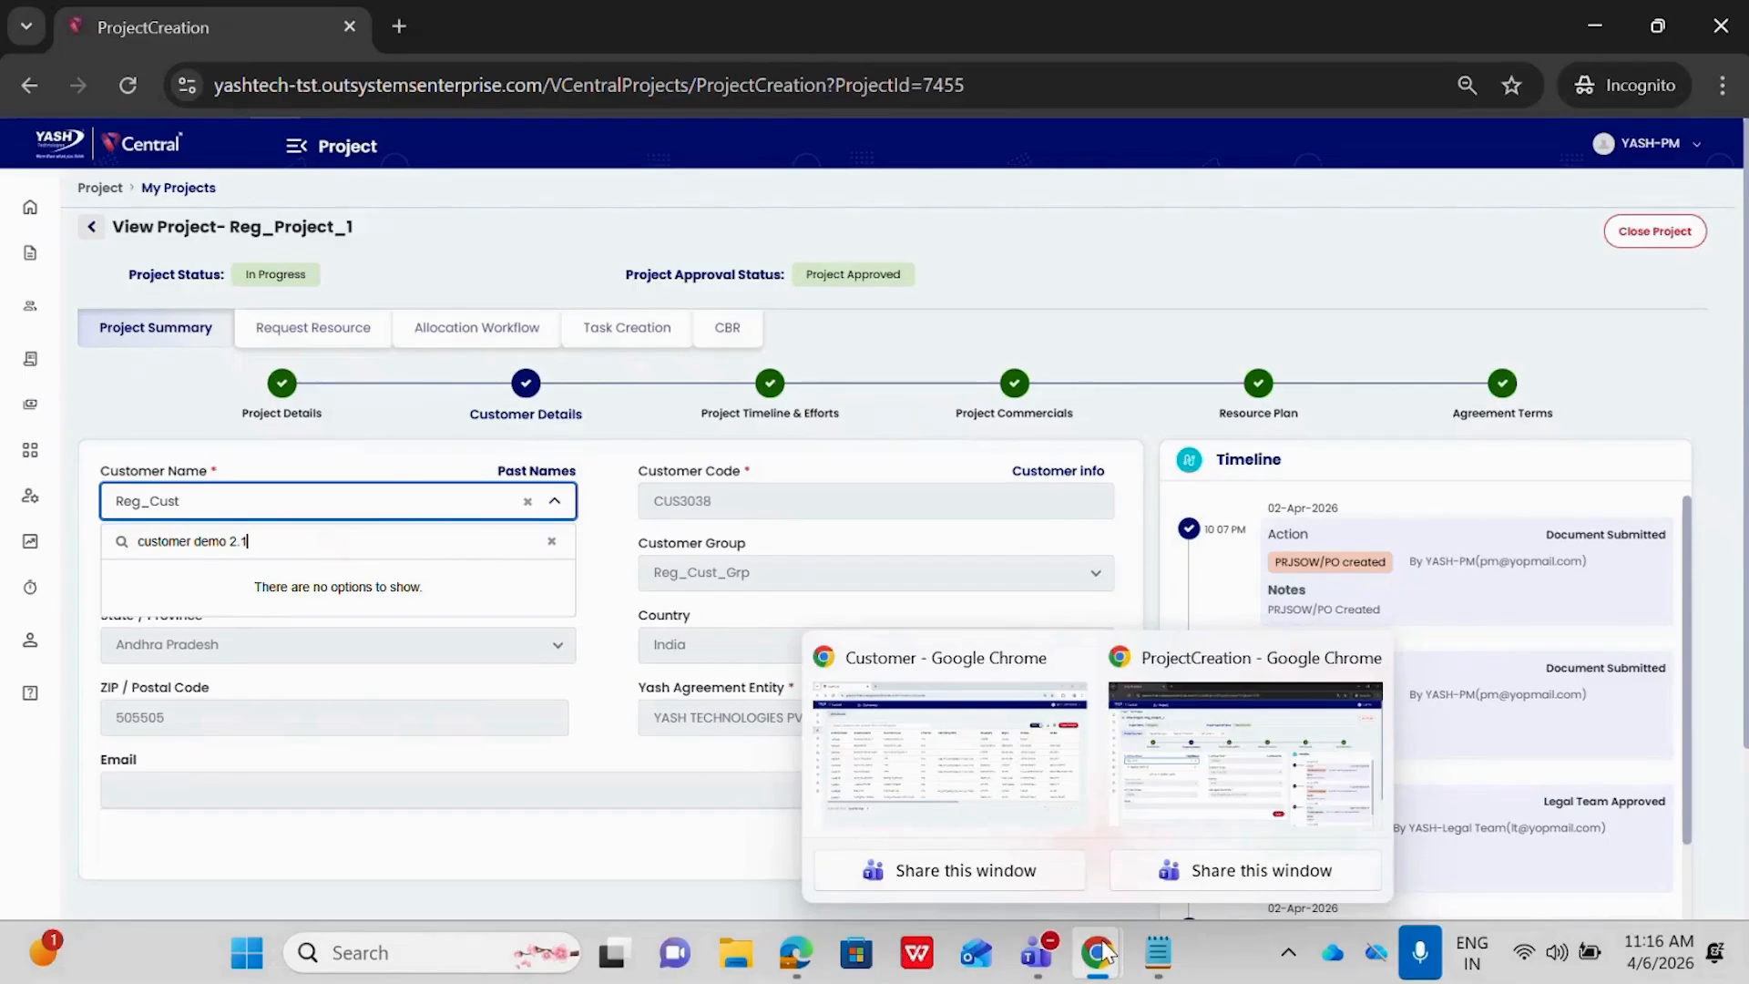
{"action": "left_click", "coordinate": [1018, 764]}
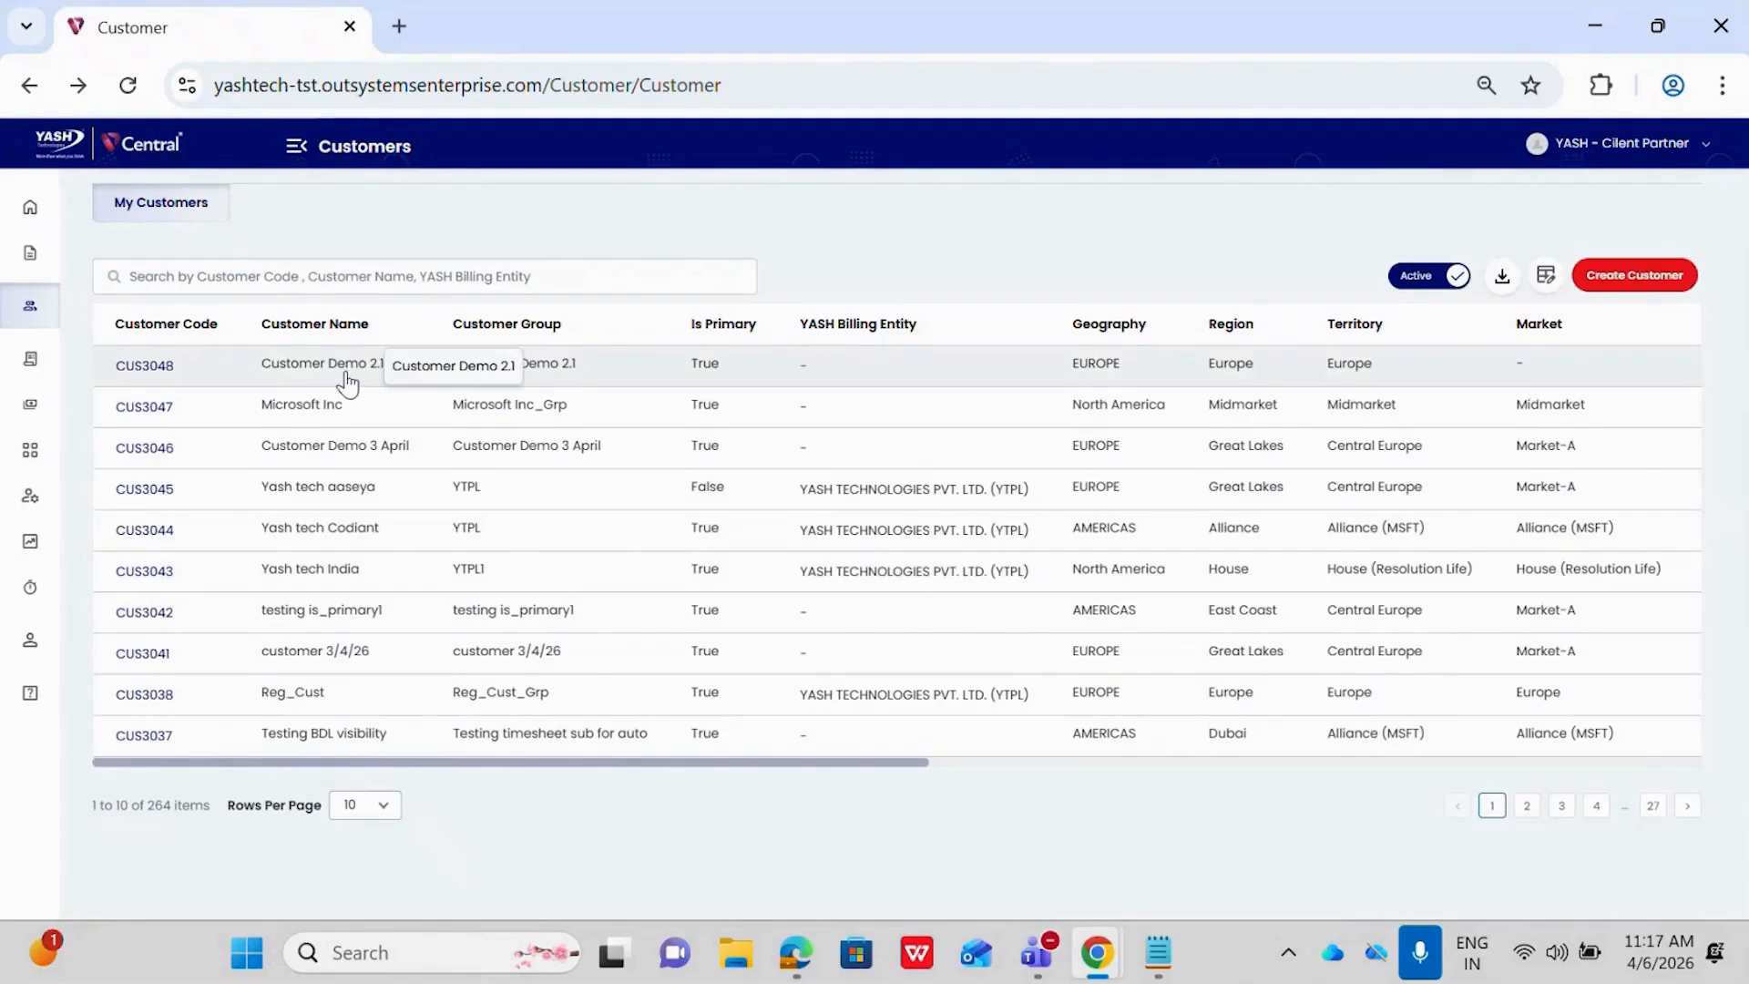
{"action": "left_click", "coordinate": [145, 366]}
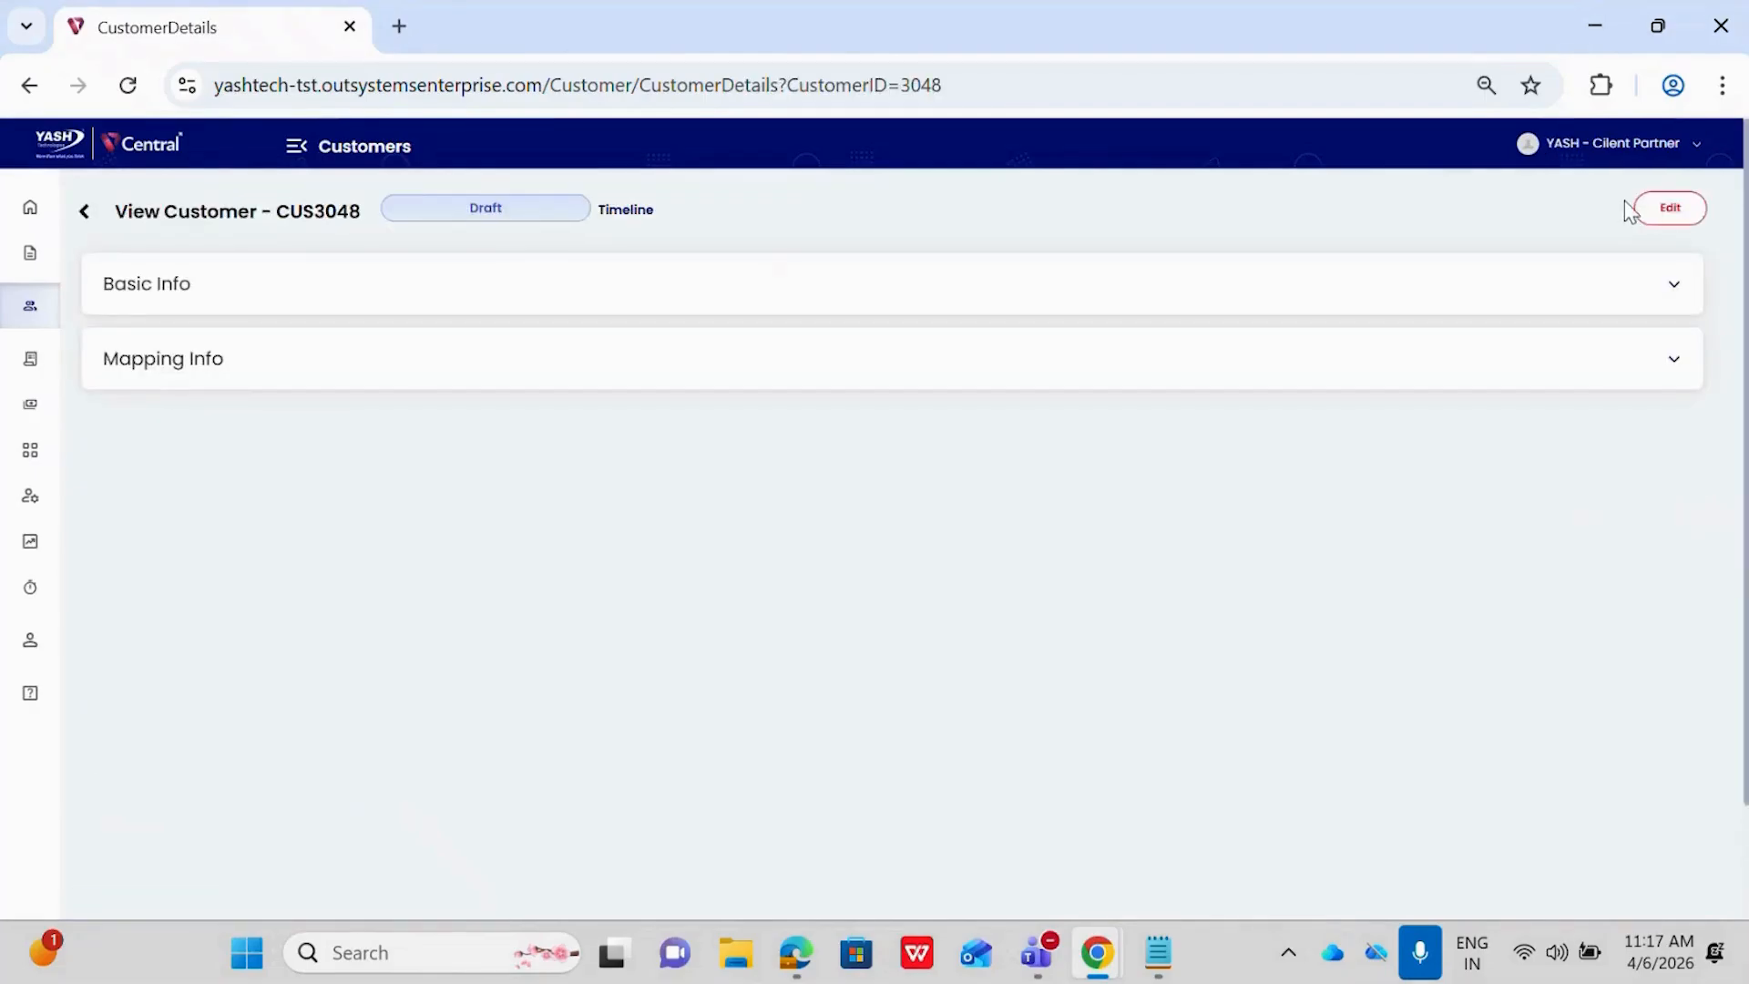
{"action": "left_click", "coordinate": [1668, 209]}
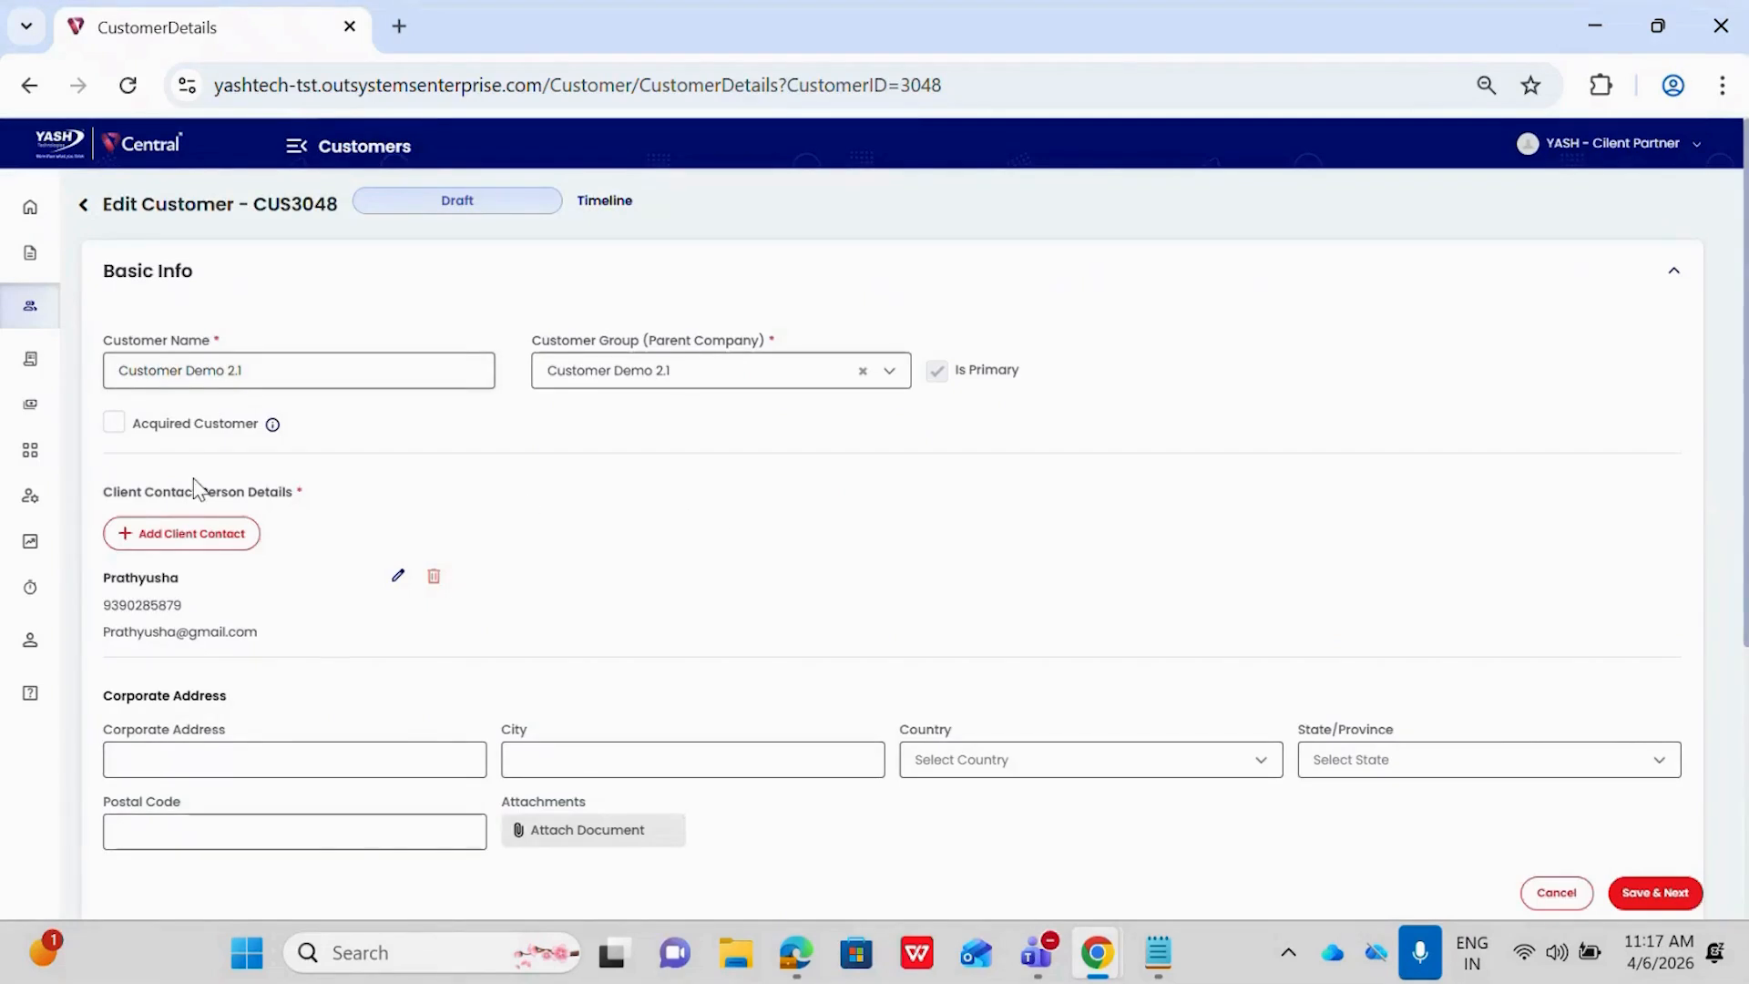
{"action": "left_click", "coordinate": [113, 428]}
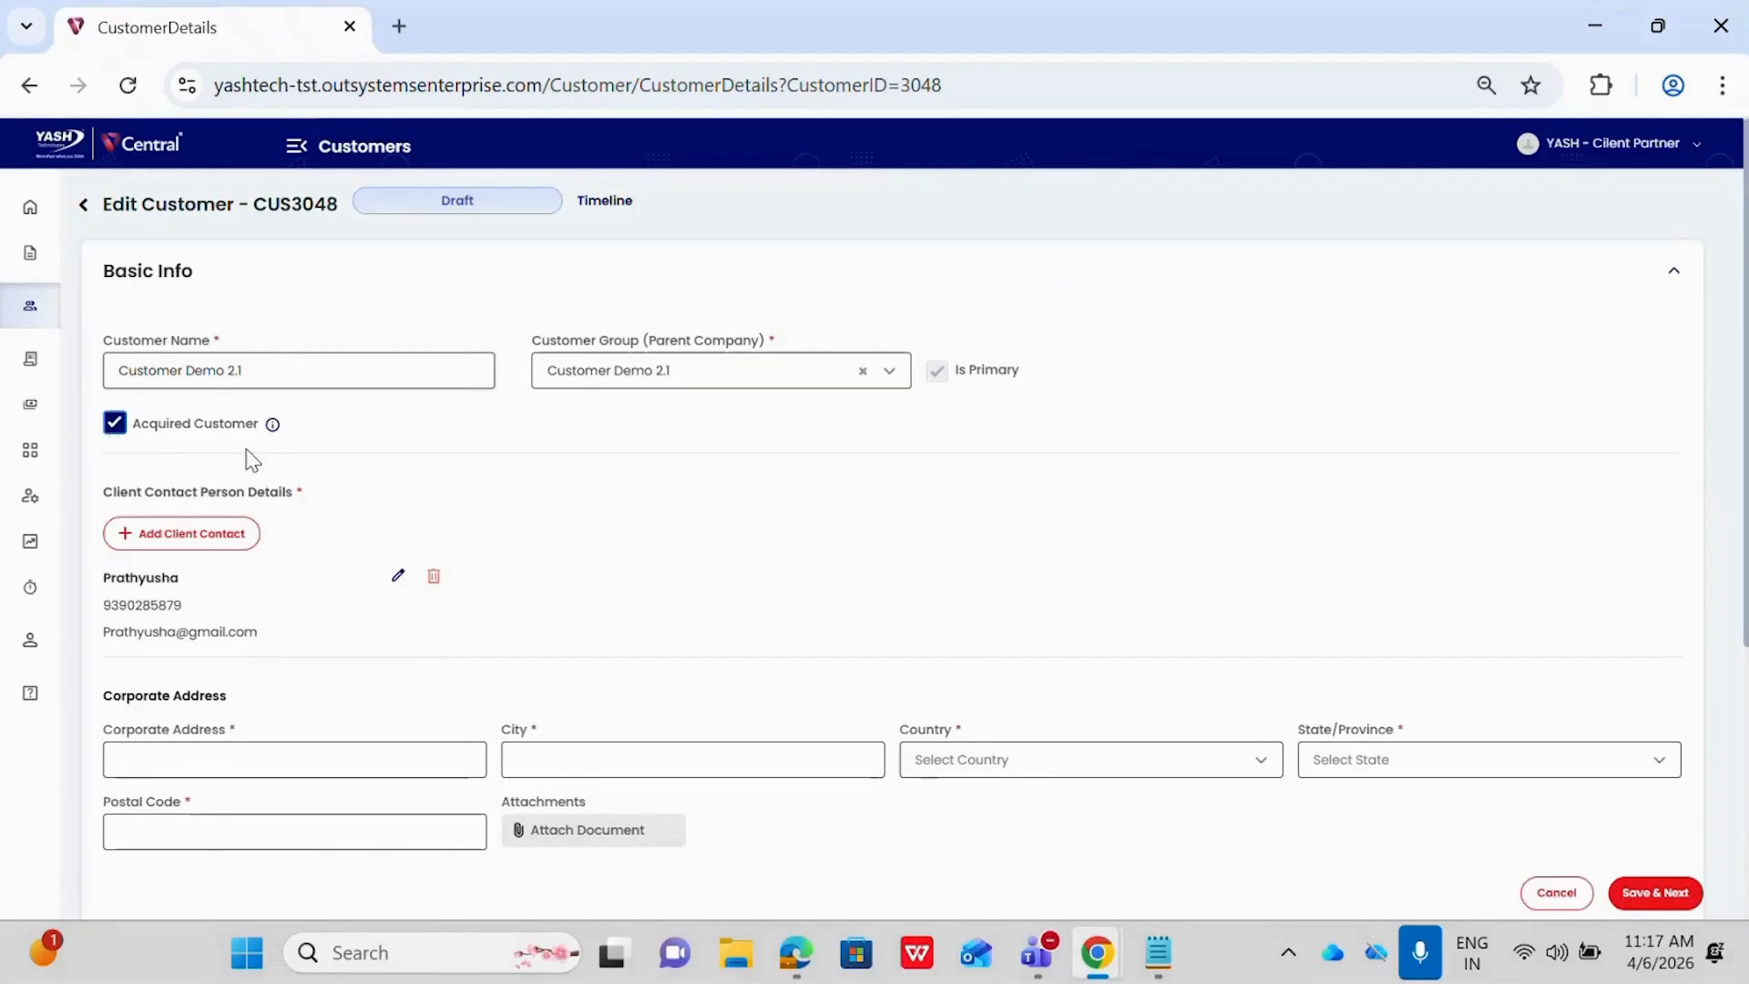
Fill in the customer's corporate address and city
{"action": "scroll", "coordinate": [461, 491], "scroll_direction": "down", "scroll_amount": 2}
{"action": "scroll", "coordinate": [467, 492], "scroll_direction": "up", "scroll_amount": 1}
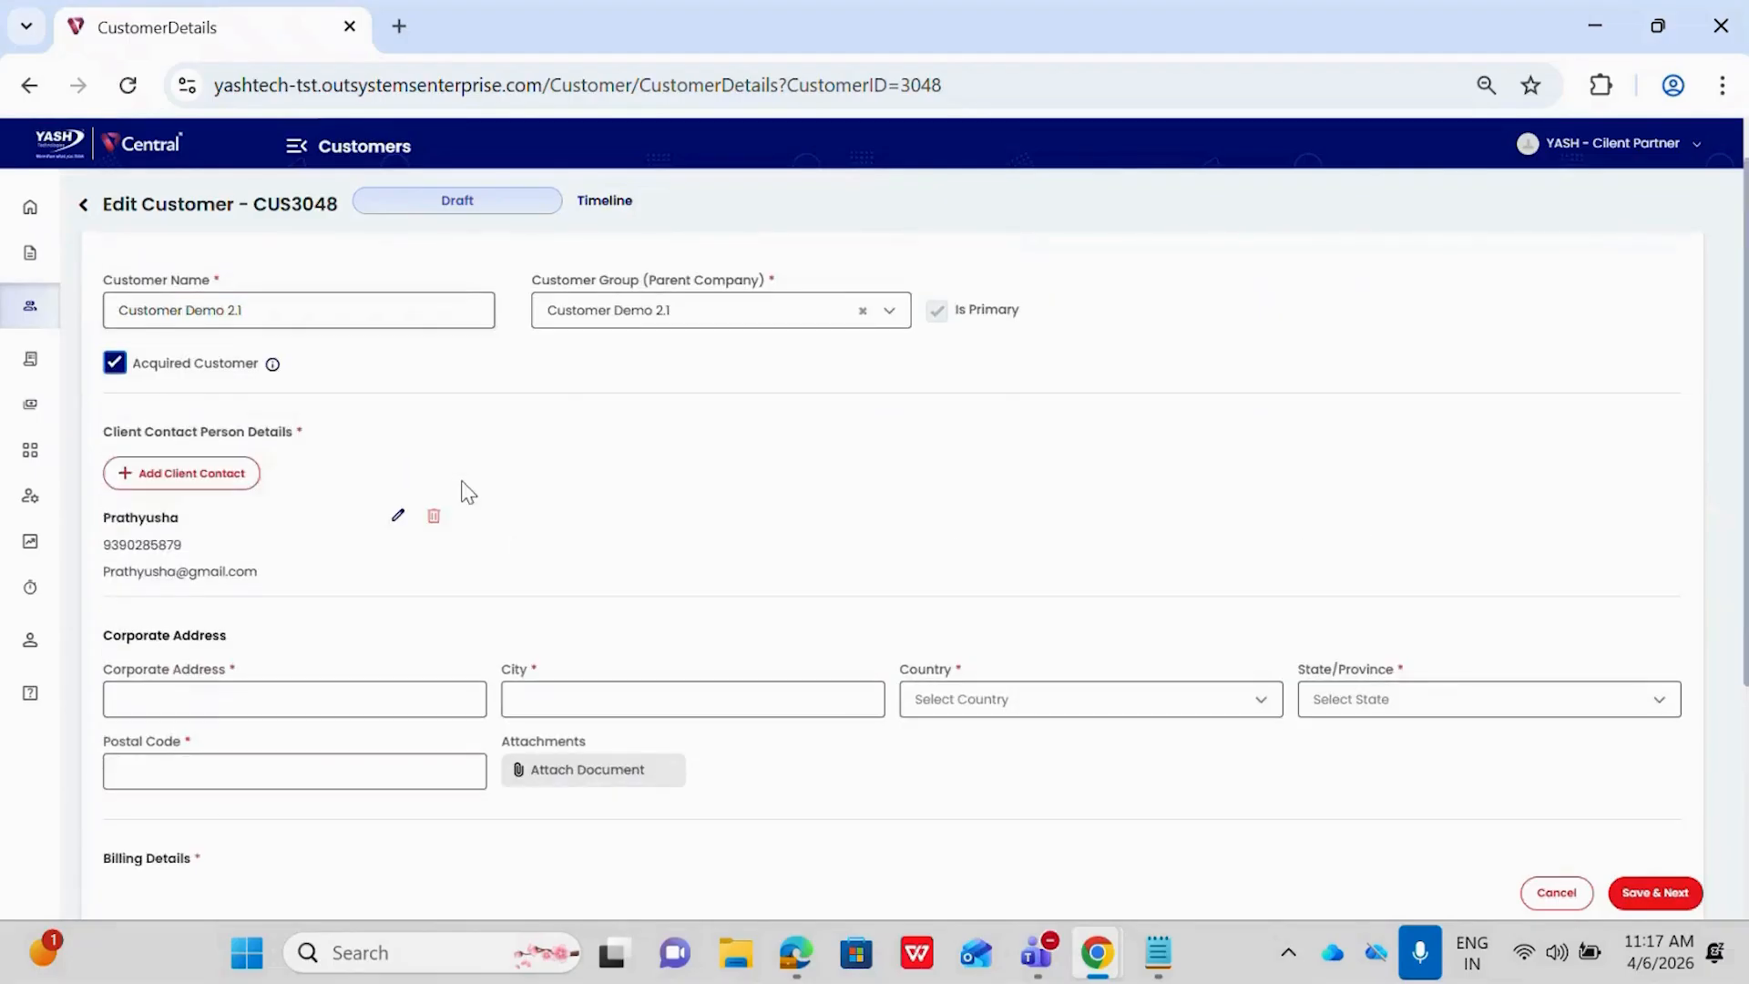
{"action": "scroll", "coordinate": [468, 491], "scroll_direction": "down", "scroll_amount": 1}
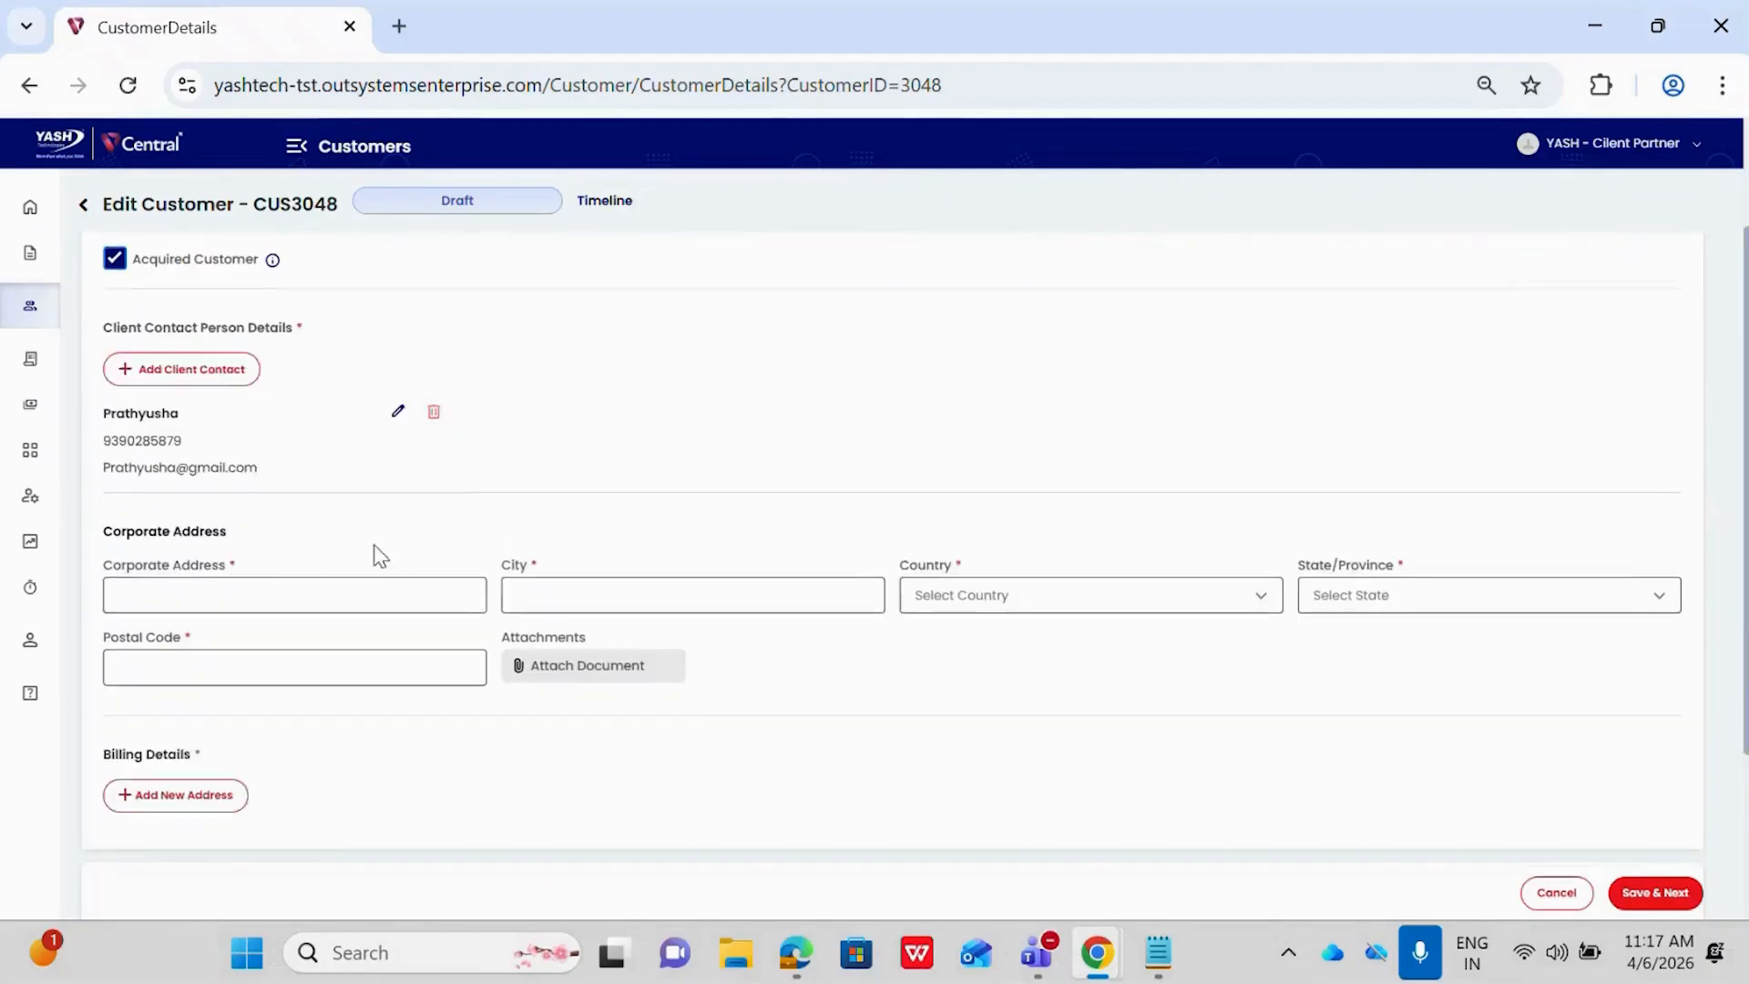
{"action": "left_click", "coordinate": [291, 595]}
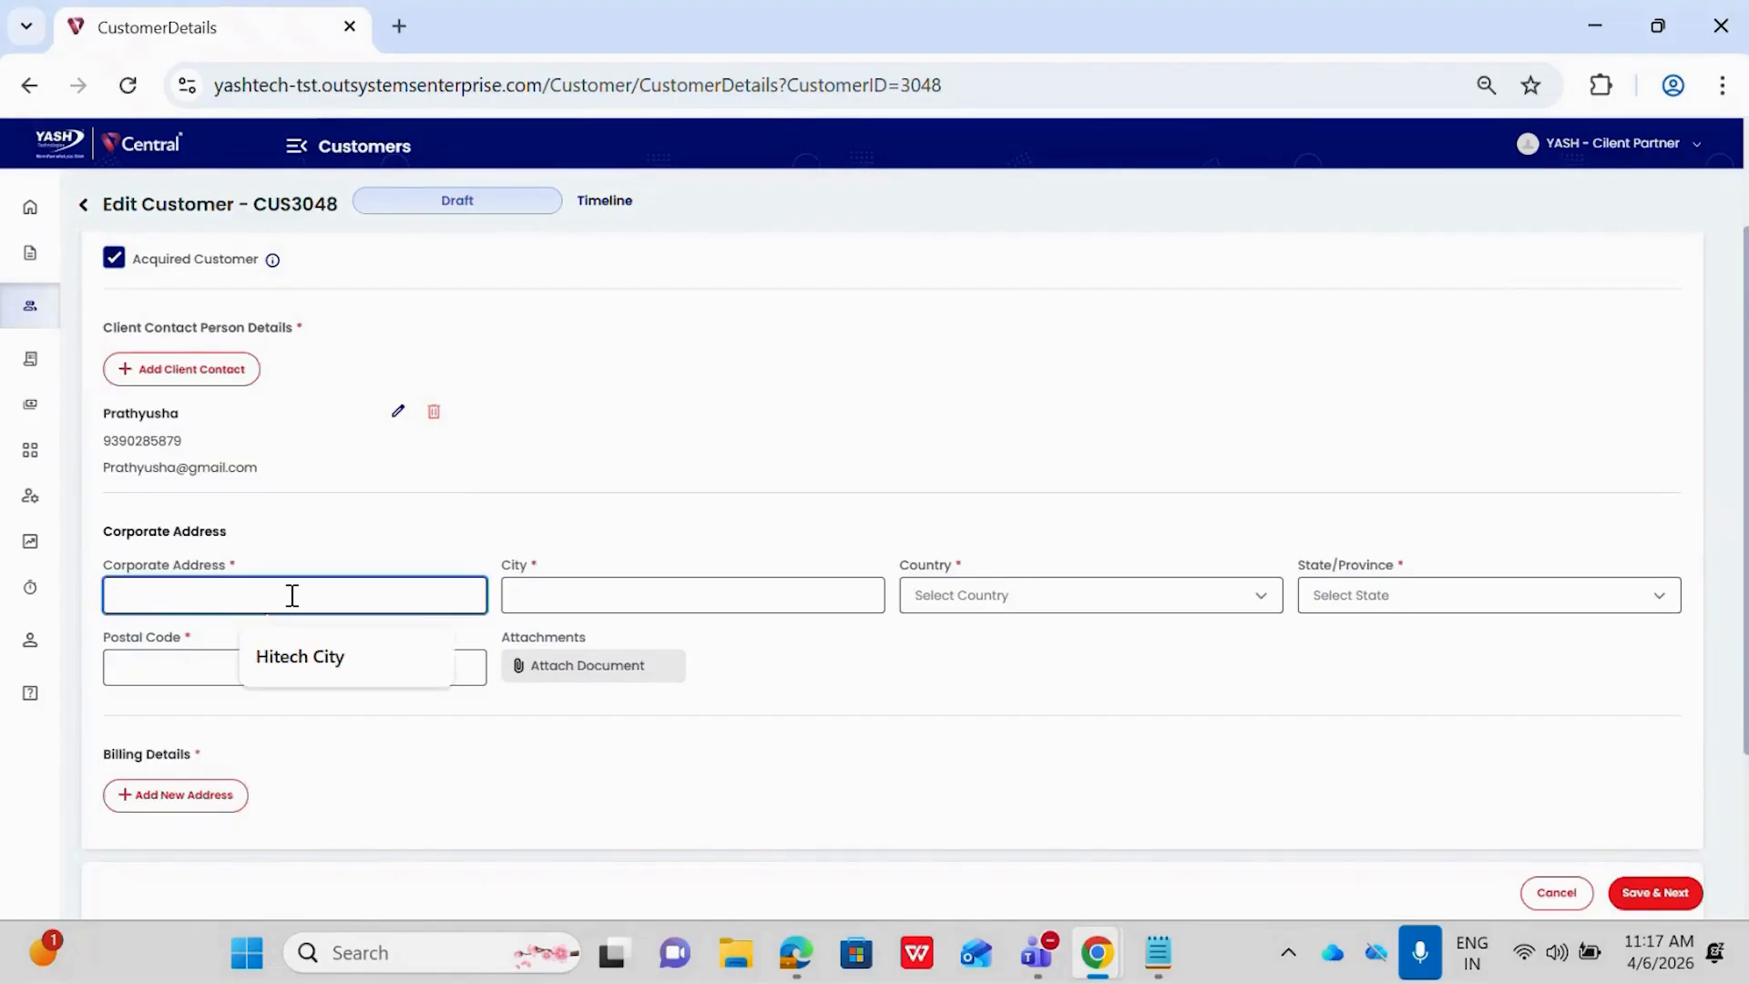
{"action": "left_click", "coordinate": [301, 656]}
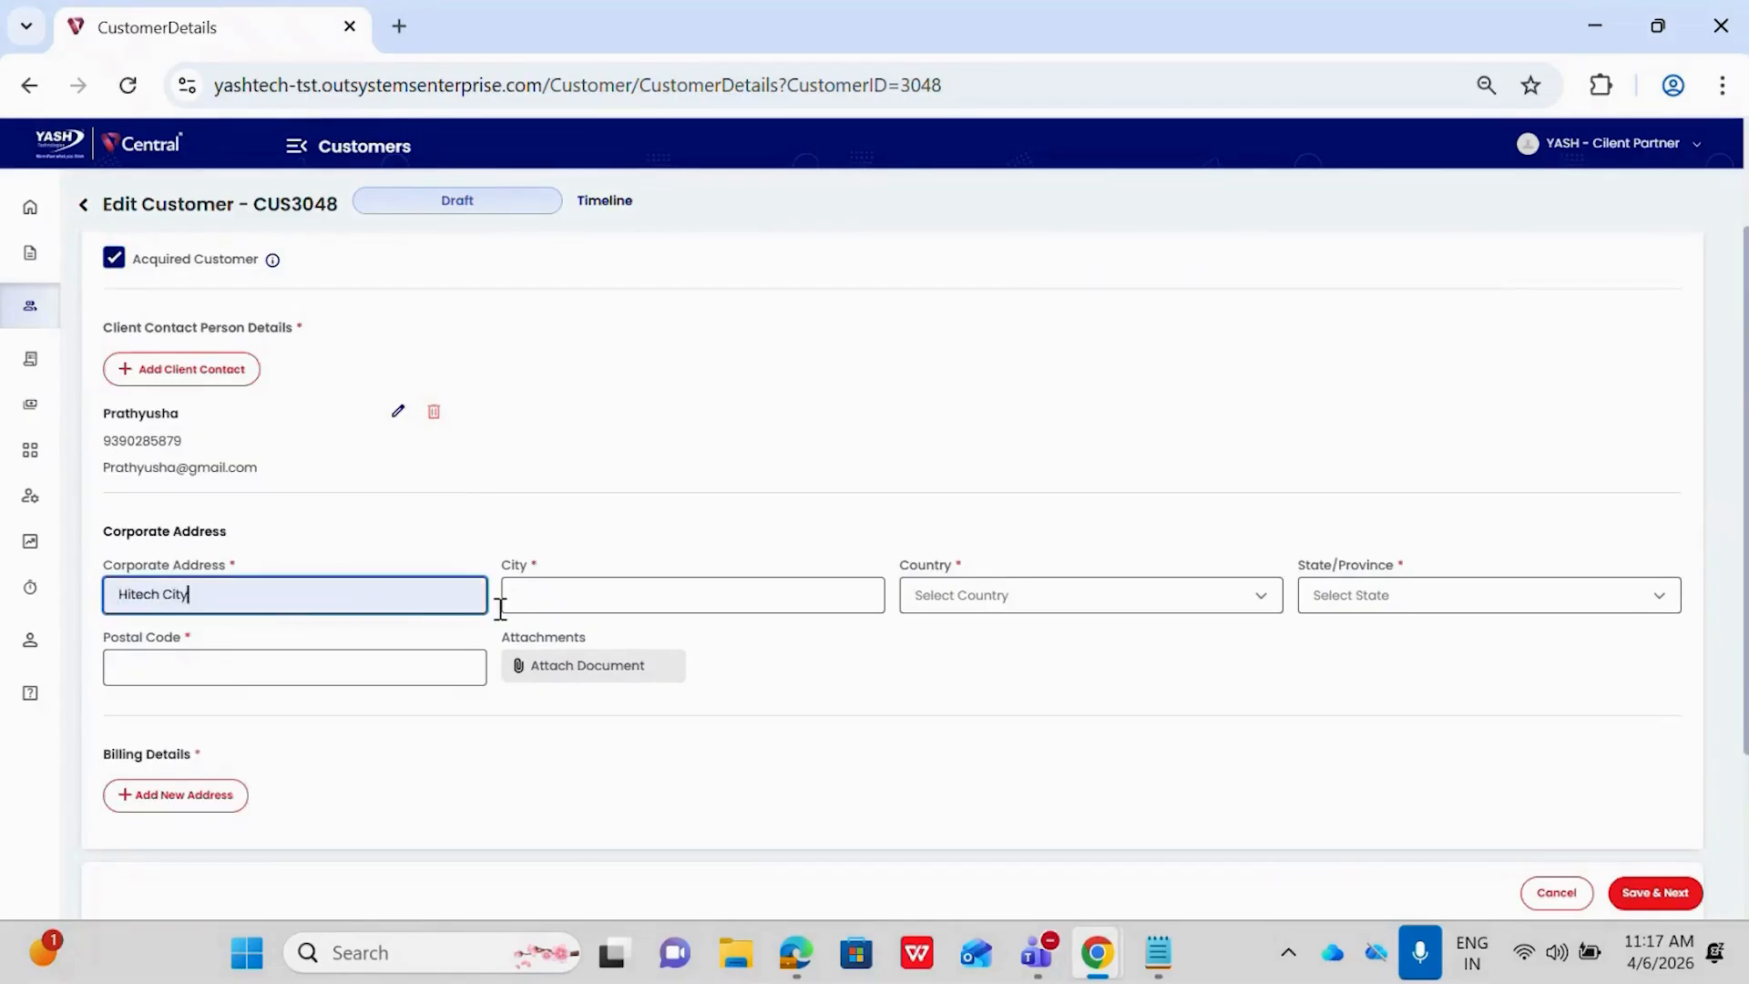
{"action": "left_click", "coordinate": [565, 594]}
{"action": "left_click", "coordinate": [724, 656]}
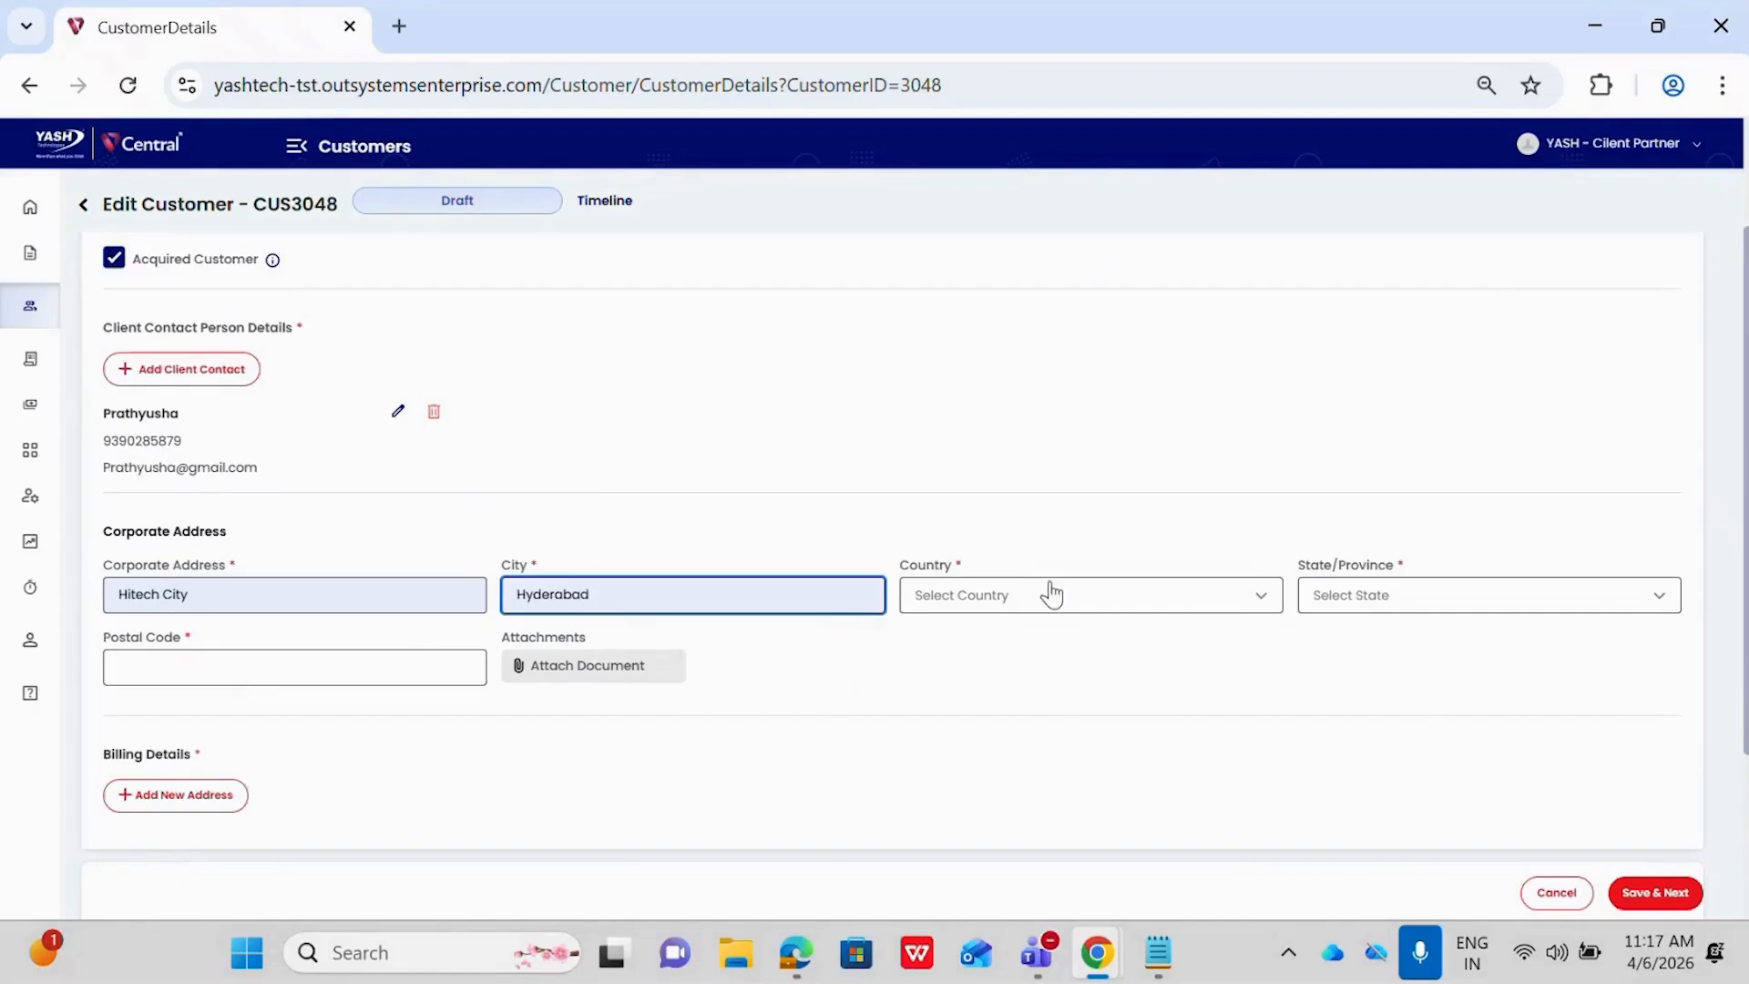
Set the corporate address's country to India and state to Andhra Pradesh, and fill in its postal code
{"action": "left_click", "coordinate": [1008, 601]}
{"action": "type", "text": "ind"}
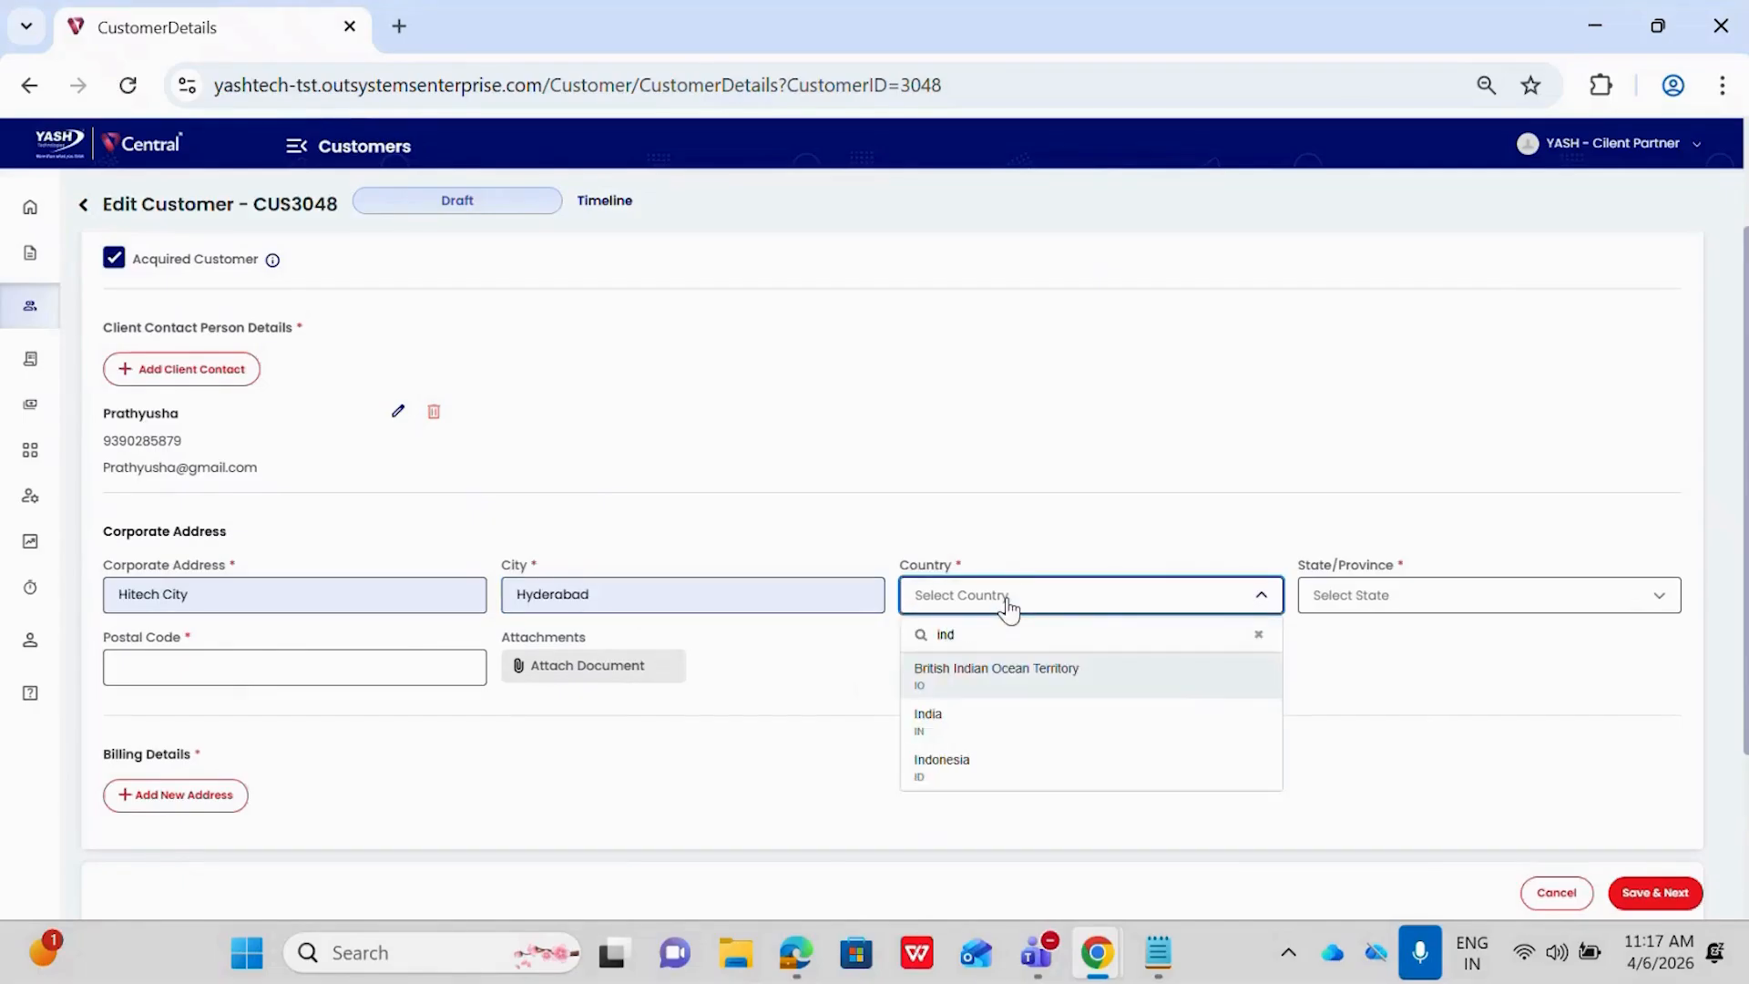
{"action": "left_click", "coordinate": [947, 721]}
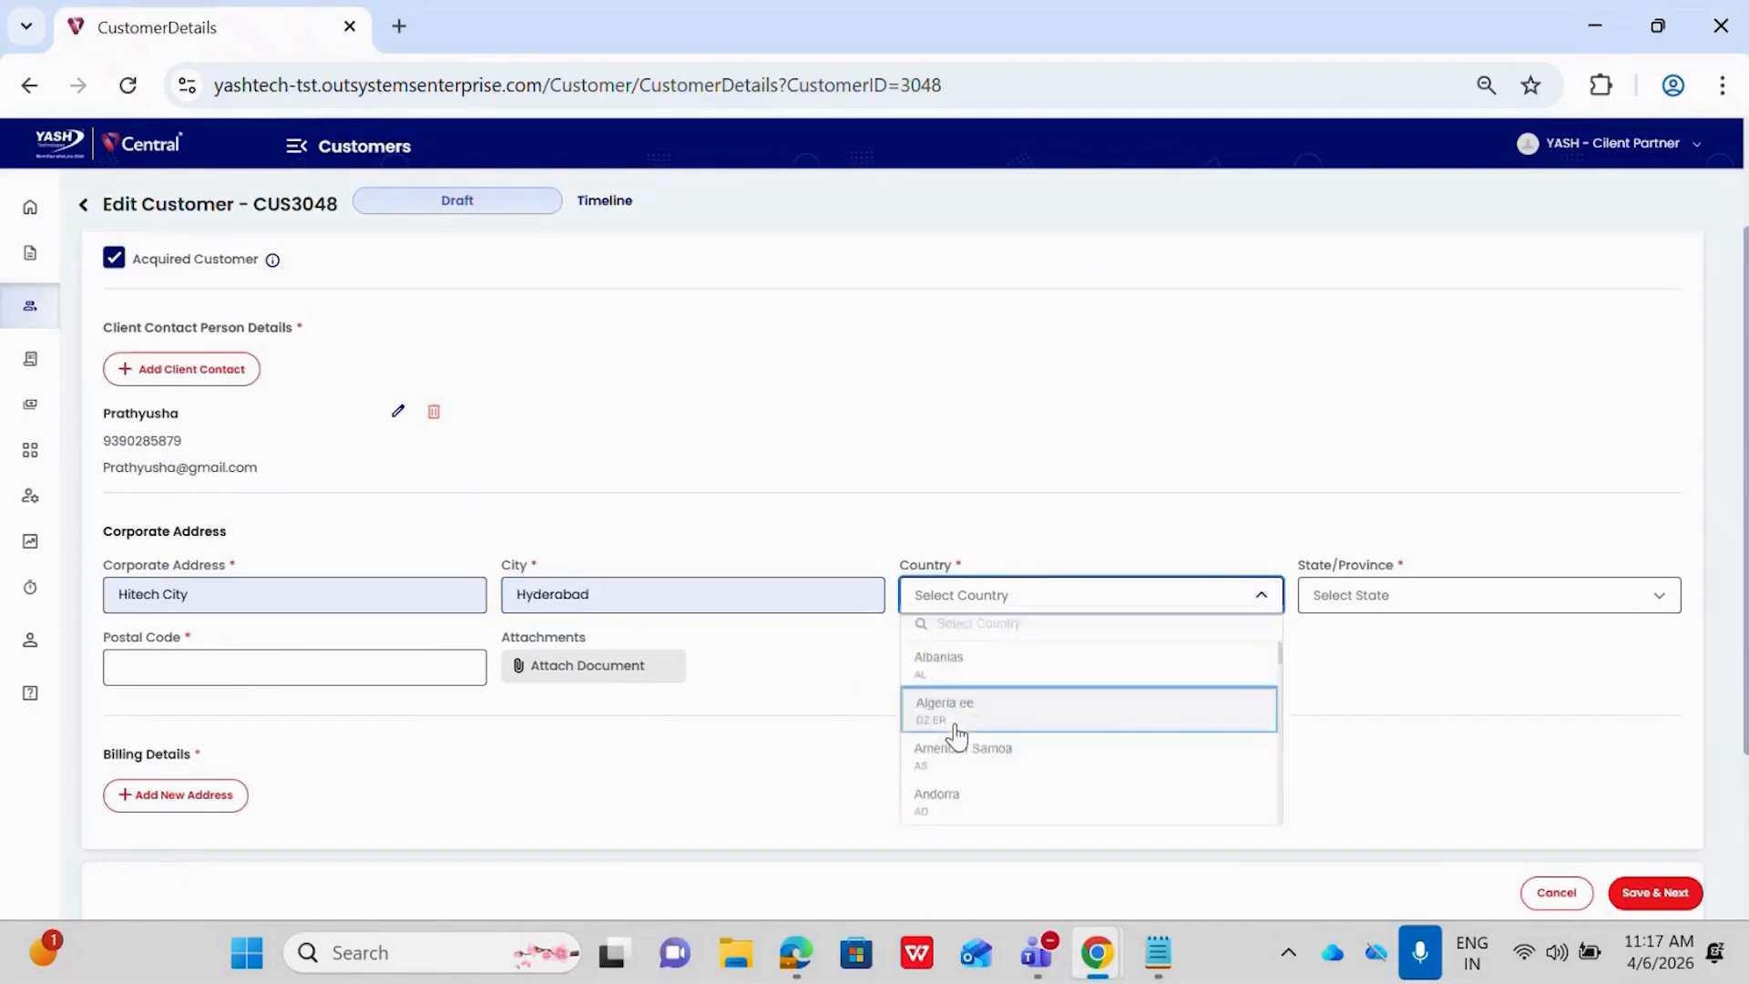
{"action": "left_click", "coordinate": [1403, 604]}
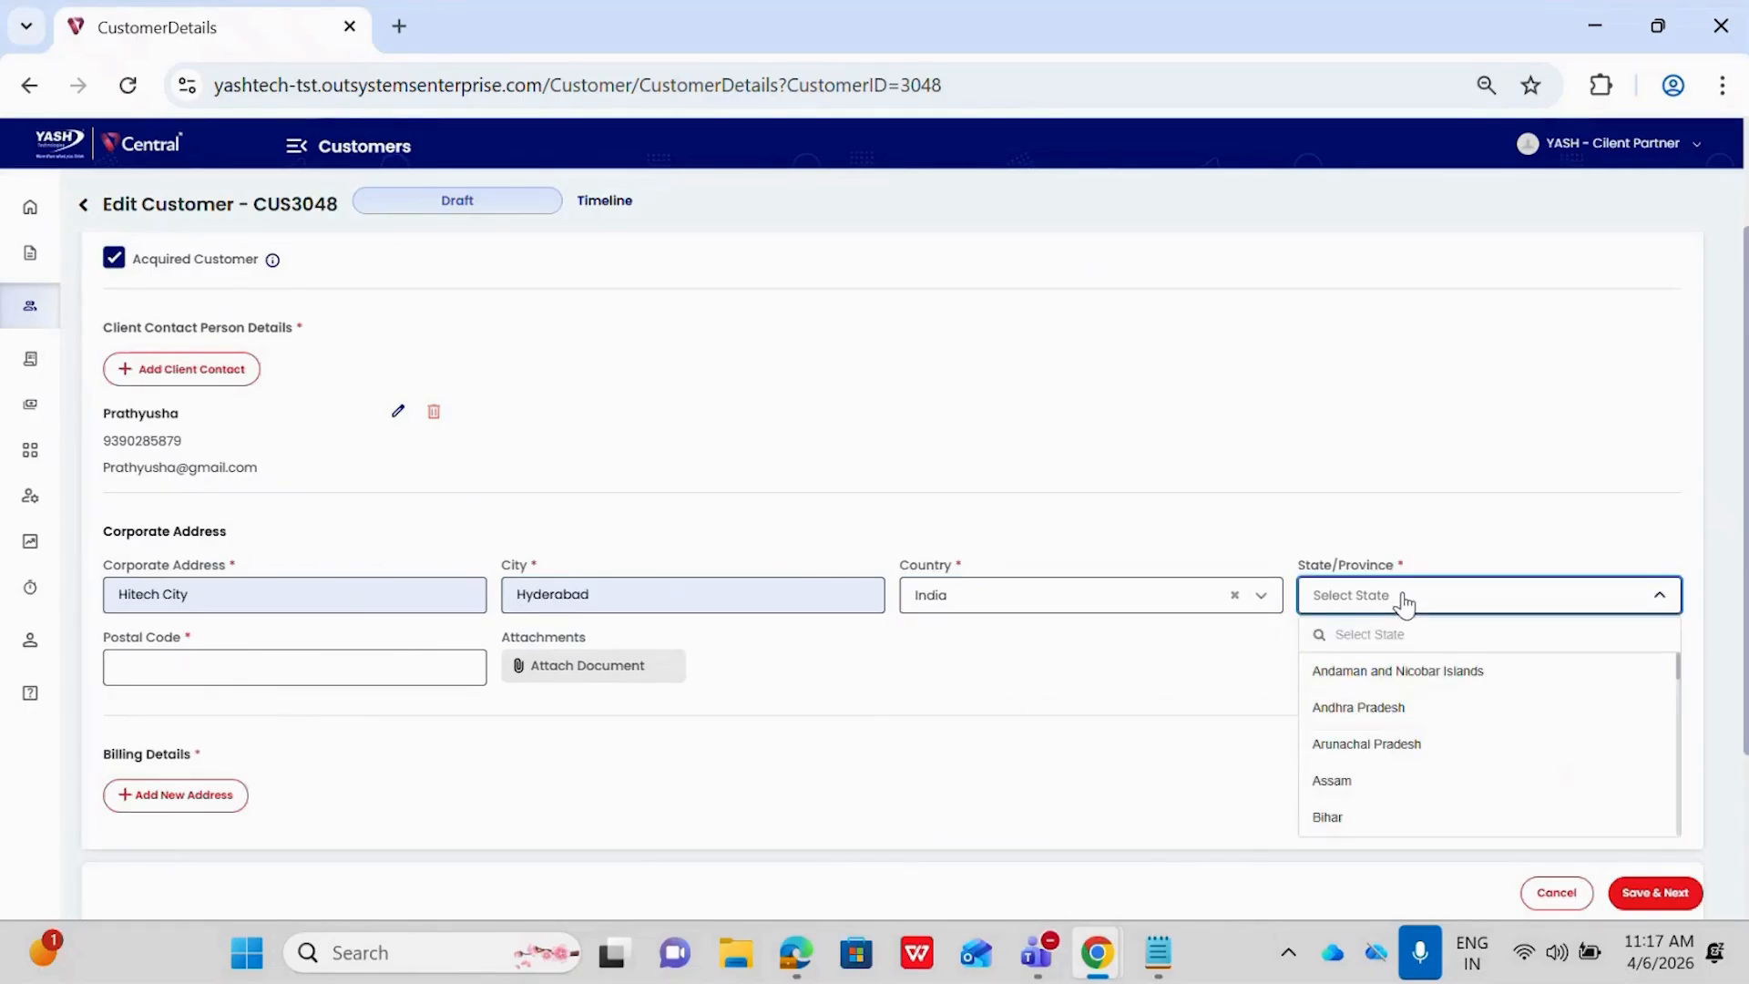
{"action": "left_click", "coordinate": [1371, 713]}
{"action": "left_click", "coordinate": [223, 662]}
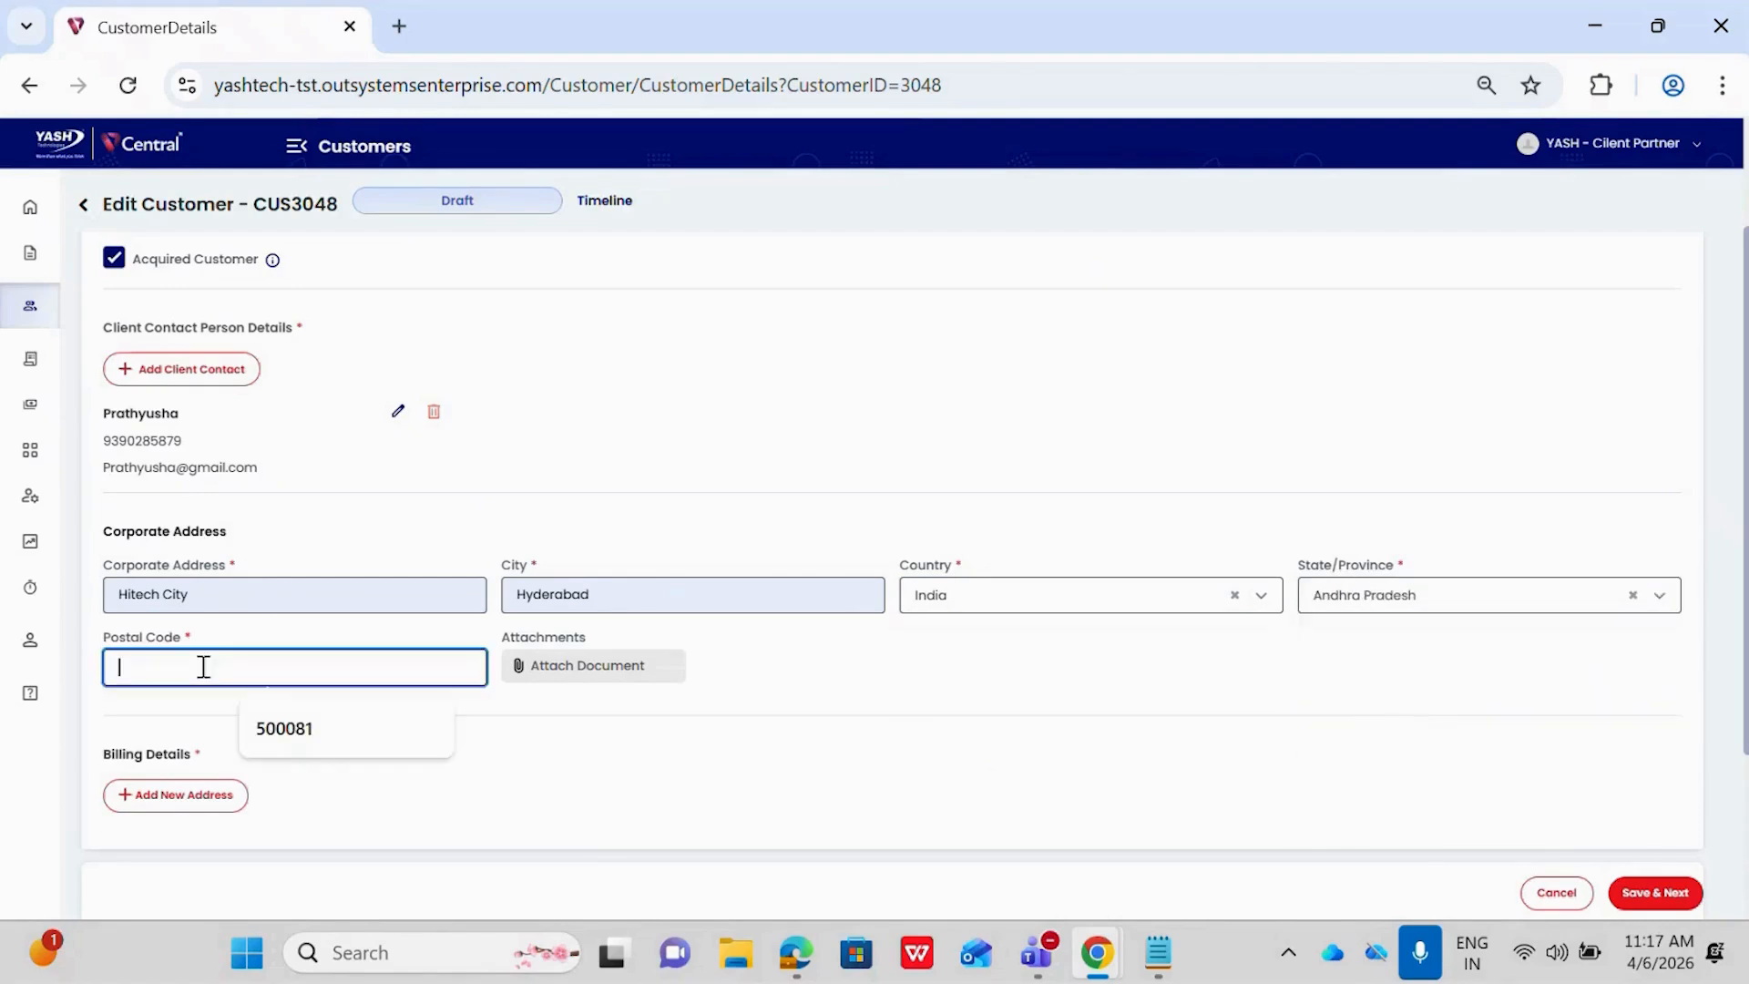
{"action": "left_click", "coordinate": [282, 729]}
Attach the file ProjectList (9) from the Downloads folder to the corporate address
{"action": "left_click", "coordinate": [550, 685]}
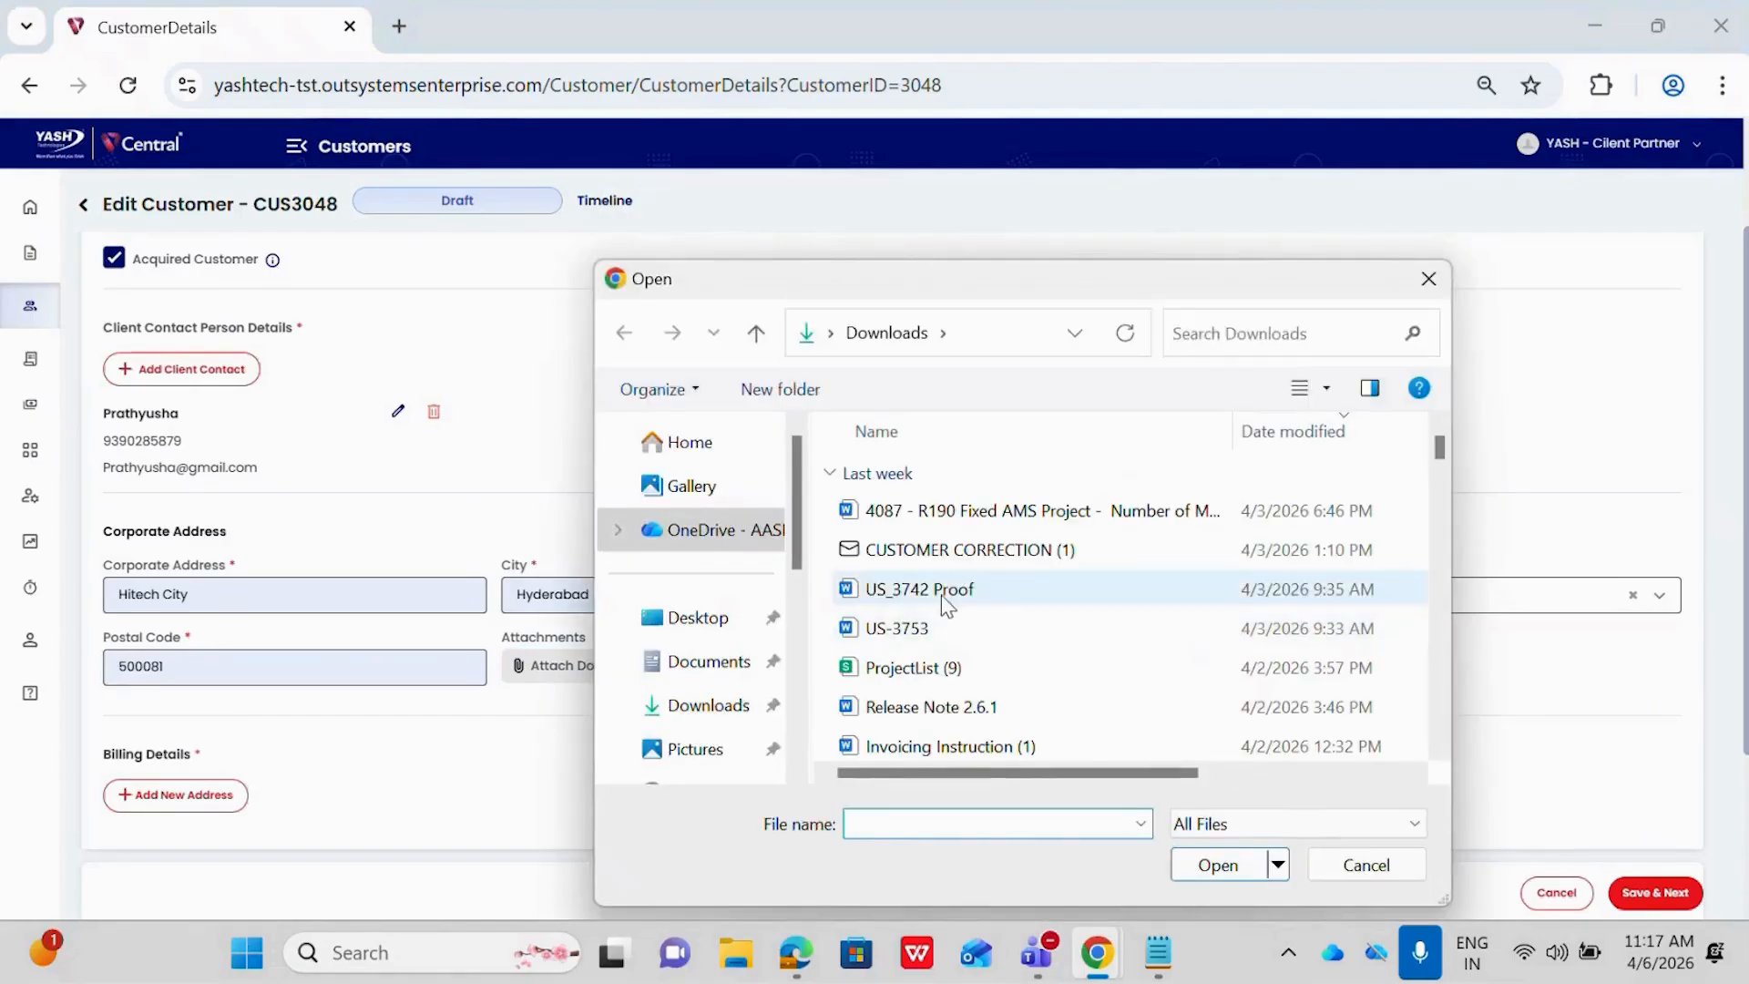
{"action": "left_click", "coordinate": [911, 667]}
{"action": "left_click", "coordinate": [1216, 865]}
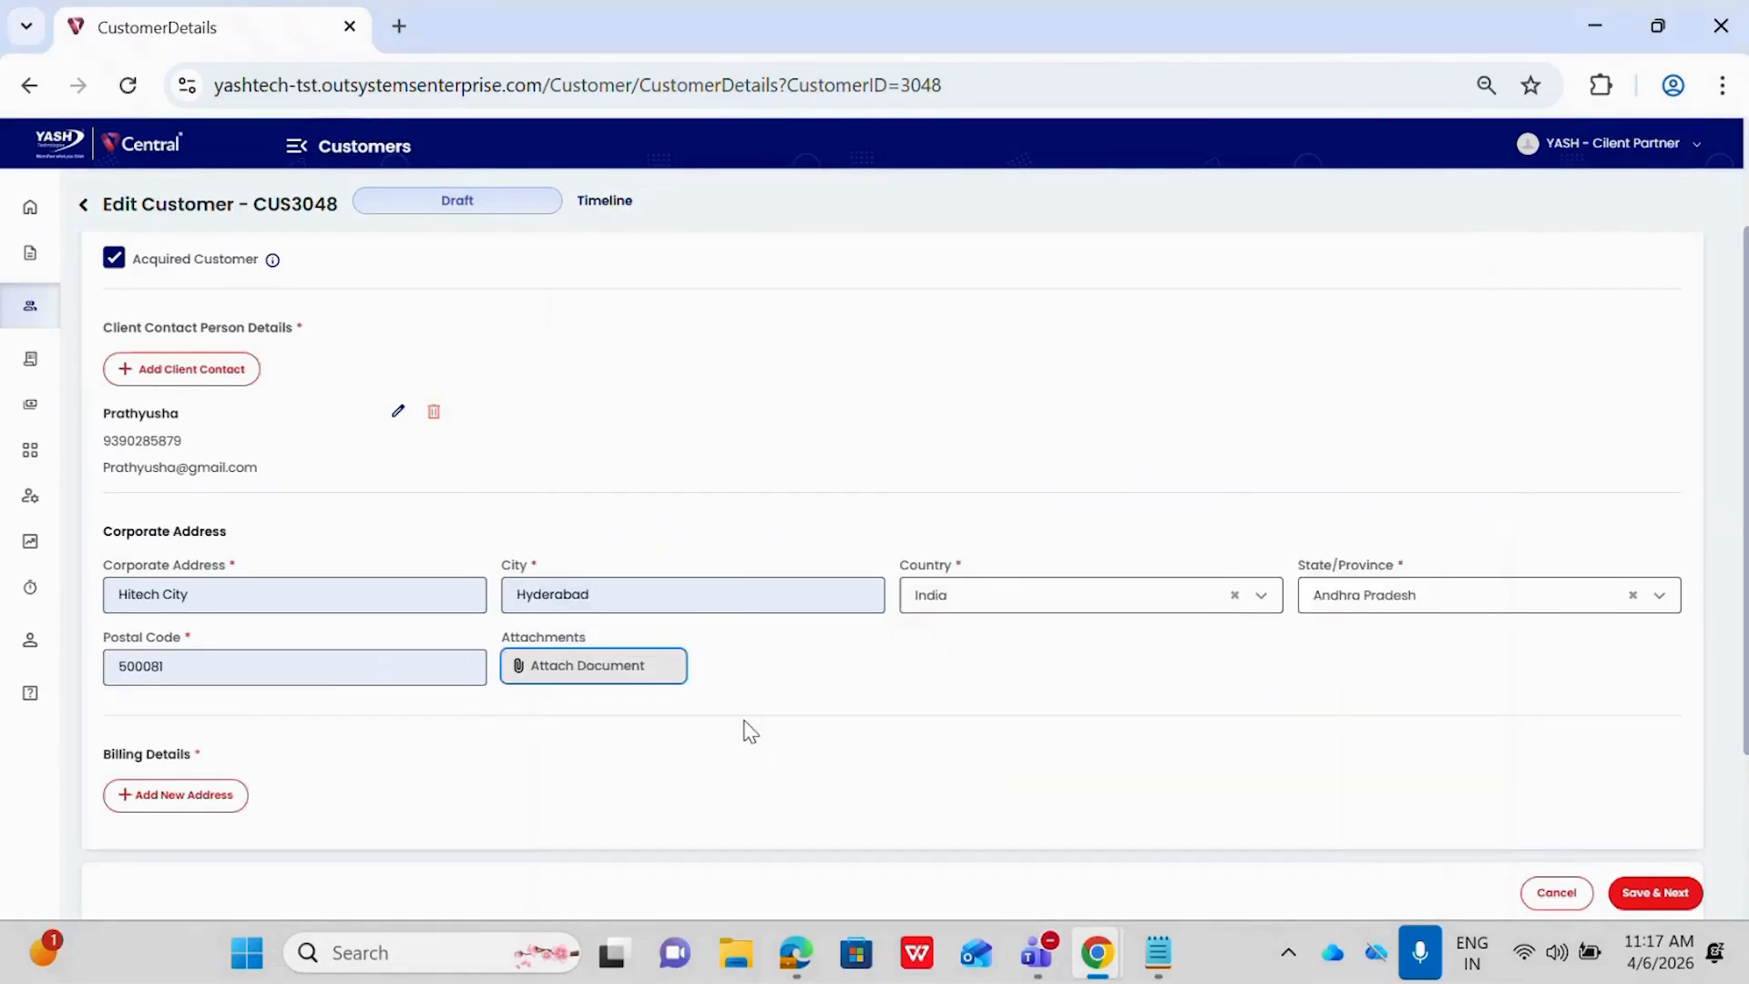
Add a new billing address that is the same as the corporate address and save it
{"action": "scroll", "coordinate": [718, 708], "scroll_direction": "down", "scroll_amount": 1}
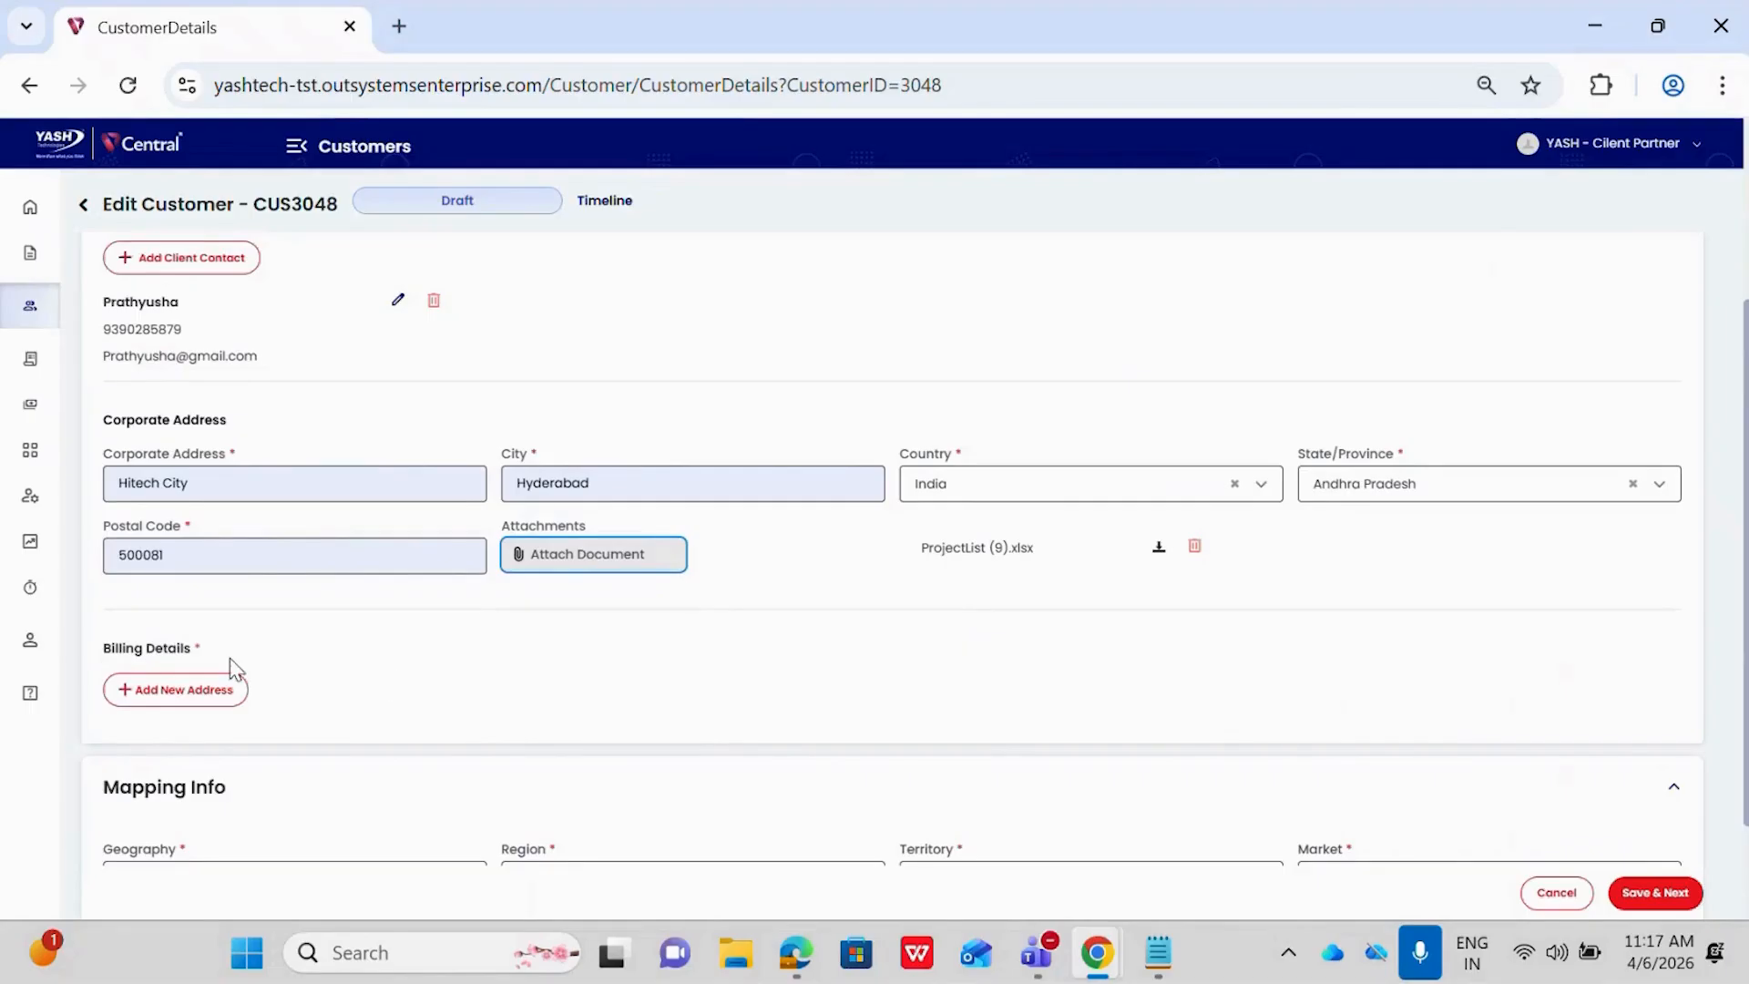
{"action": "left_click", "coordinate": [172, 696]}
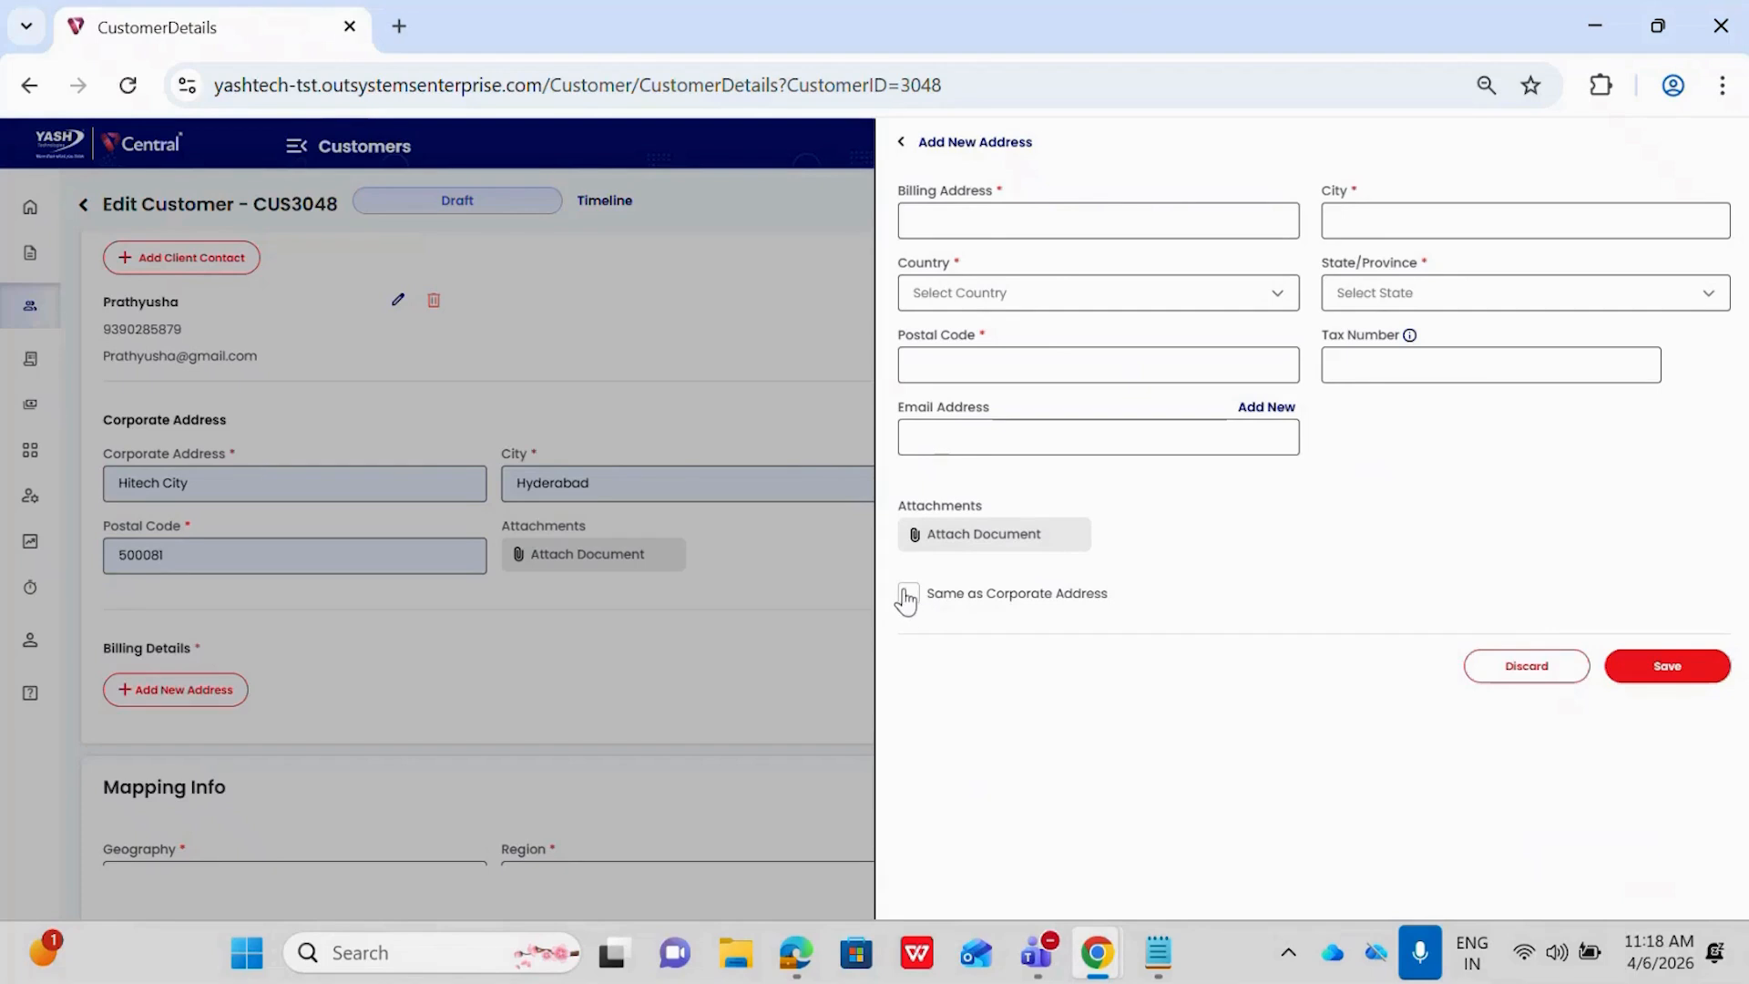
{"action": "left_click", "coordinate": [909, 596]}
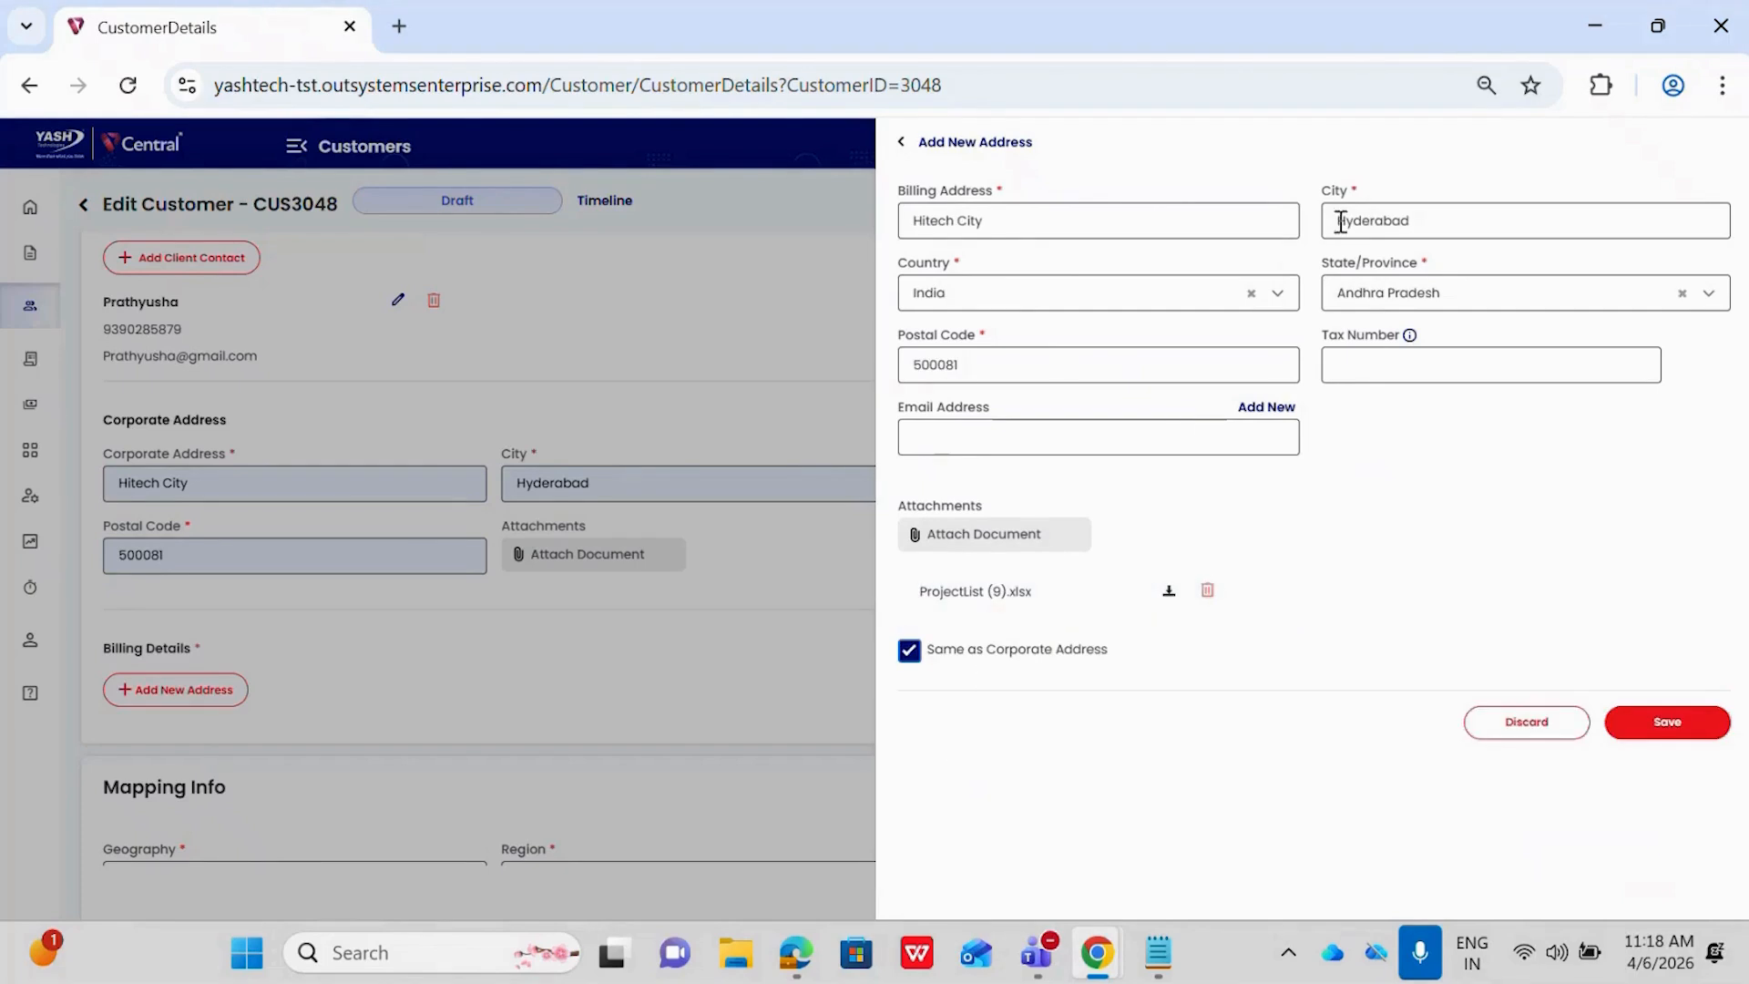
{"action": "left_click", "coordinate": [1649, 732]}
In the mapping info, set the market to Europe and choose the YASH client partner account as Client Partner
{"action": "scroll", "coordinate": [912, 678], "scroll_direction": "down", "scroll_amount": 3}
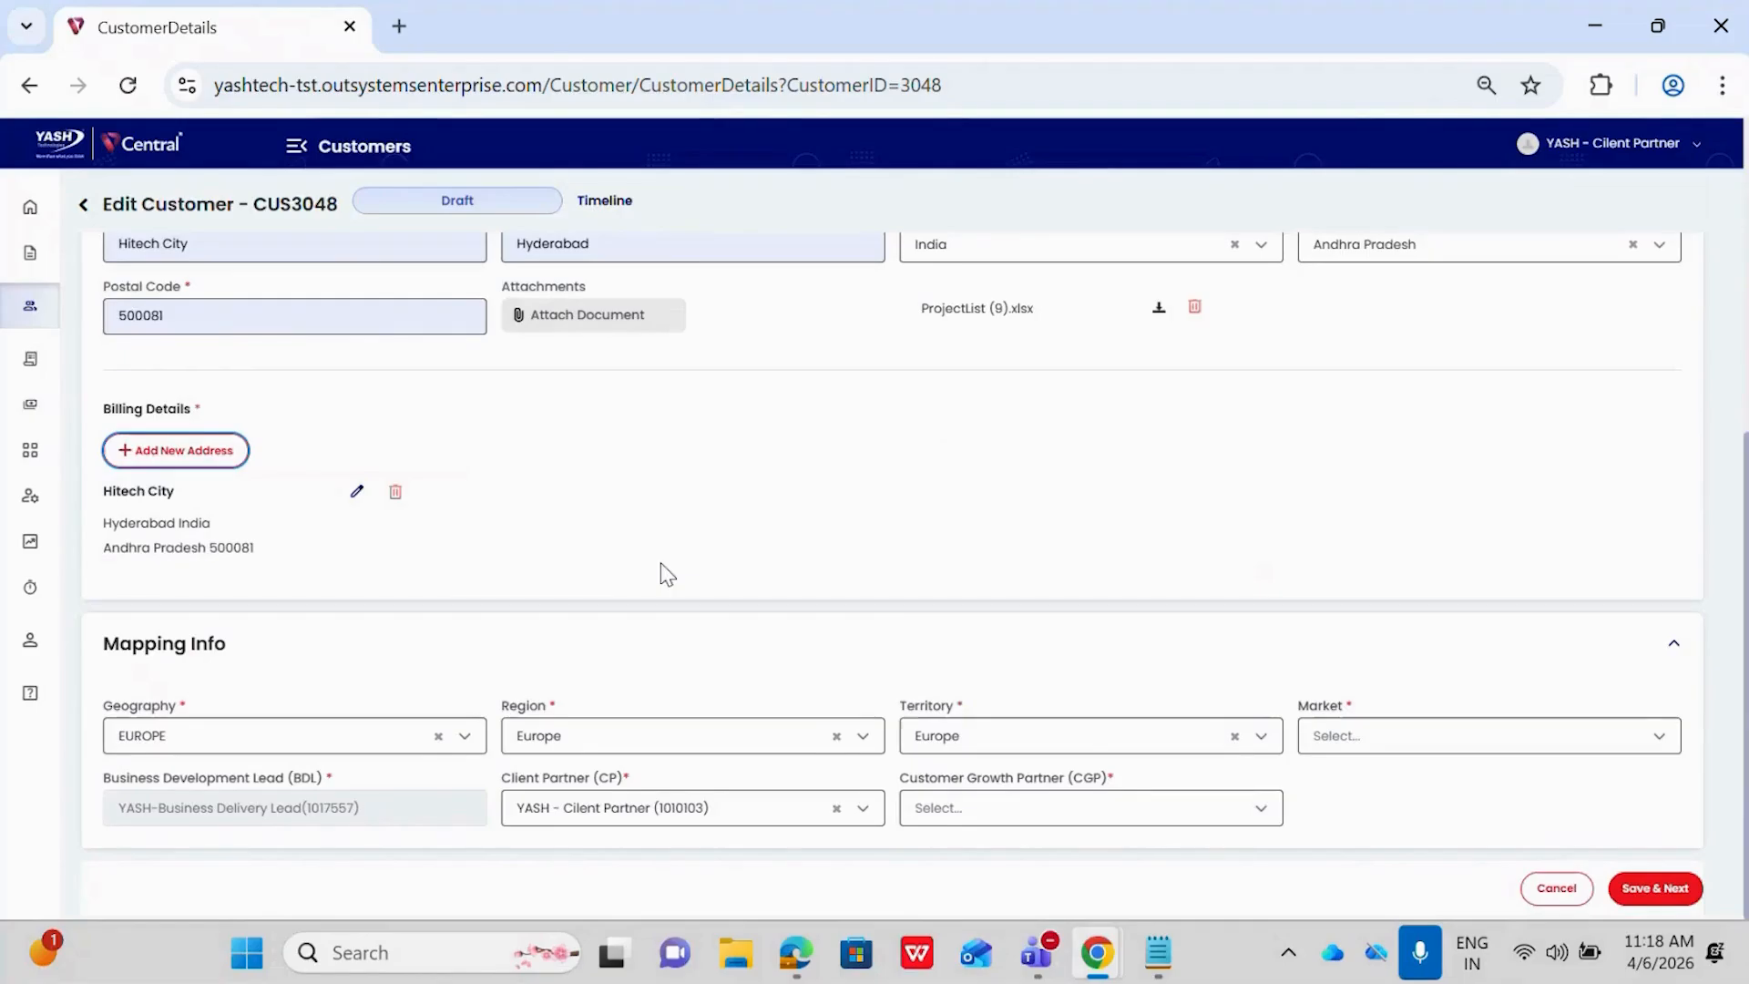
{"action": "left_click", "coordinate": [1426, 749]}
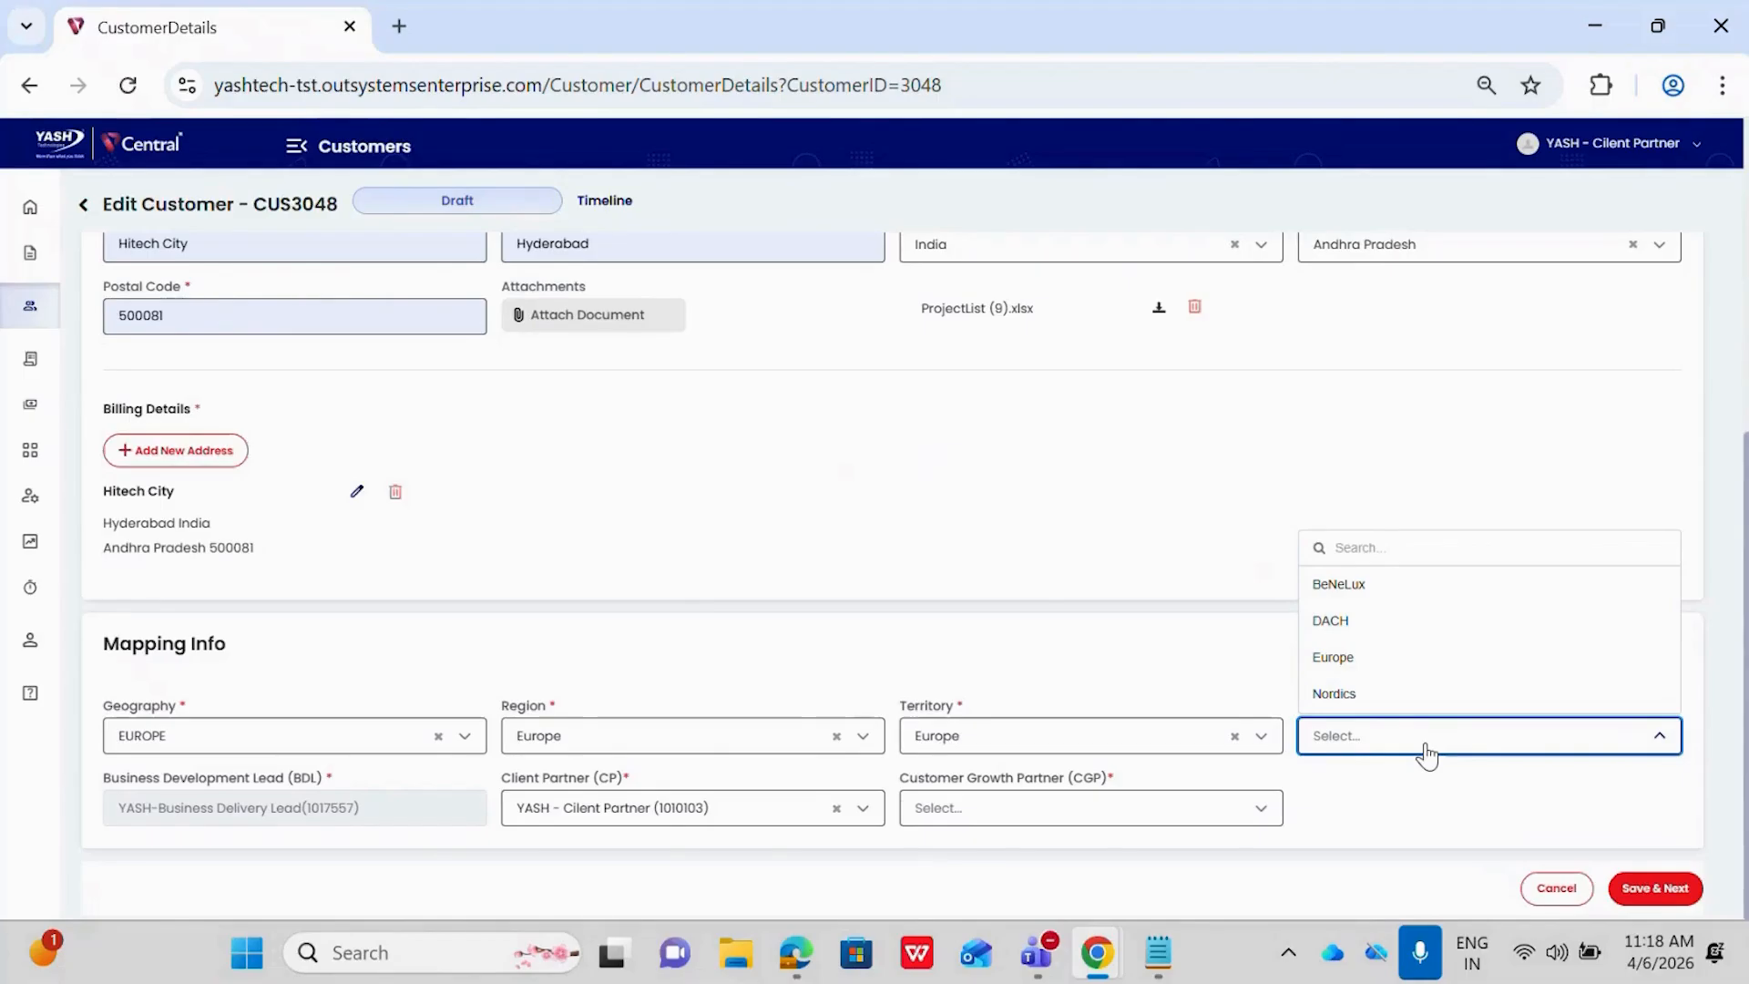
{"action": "left_click", "coordinate": [1381, 661]}
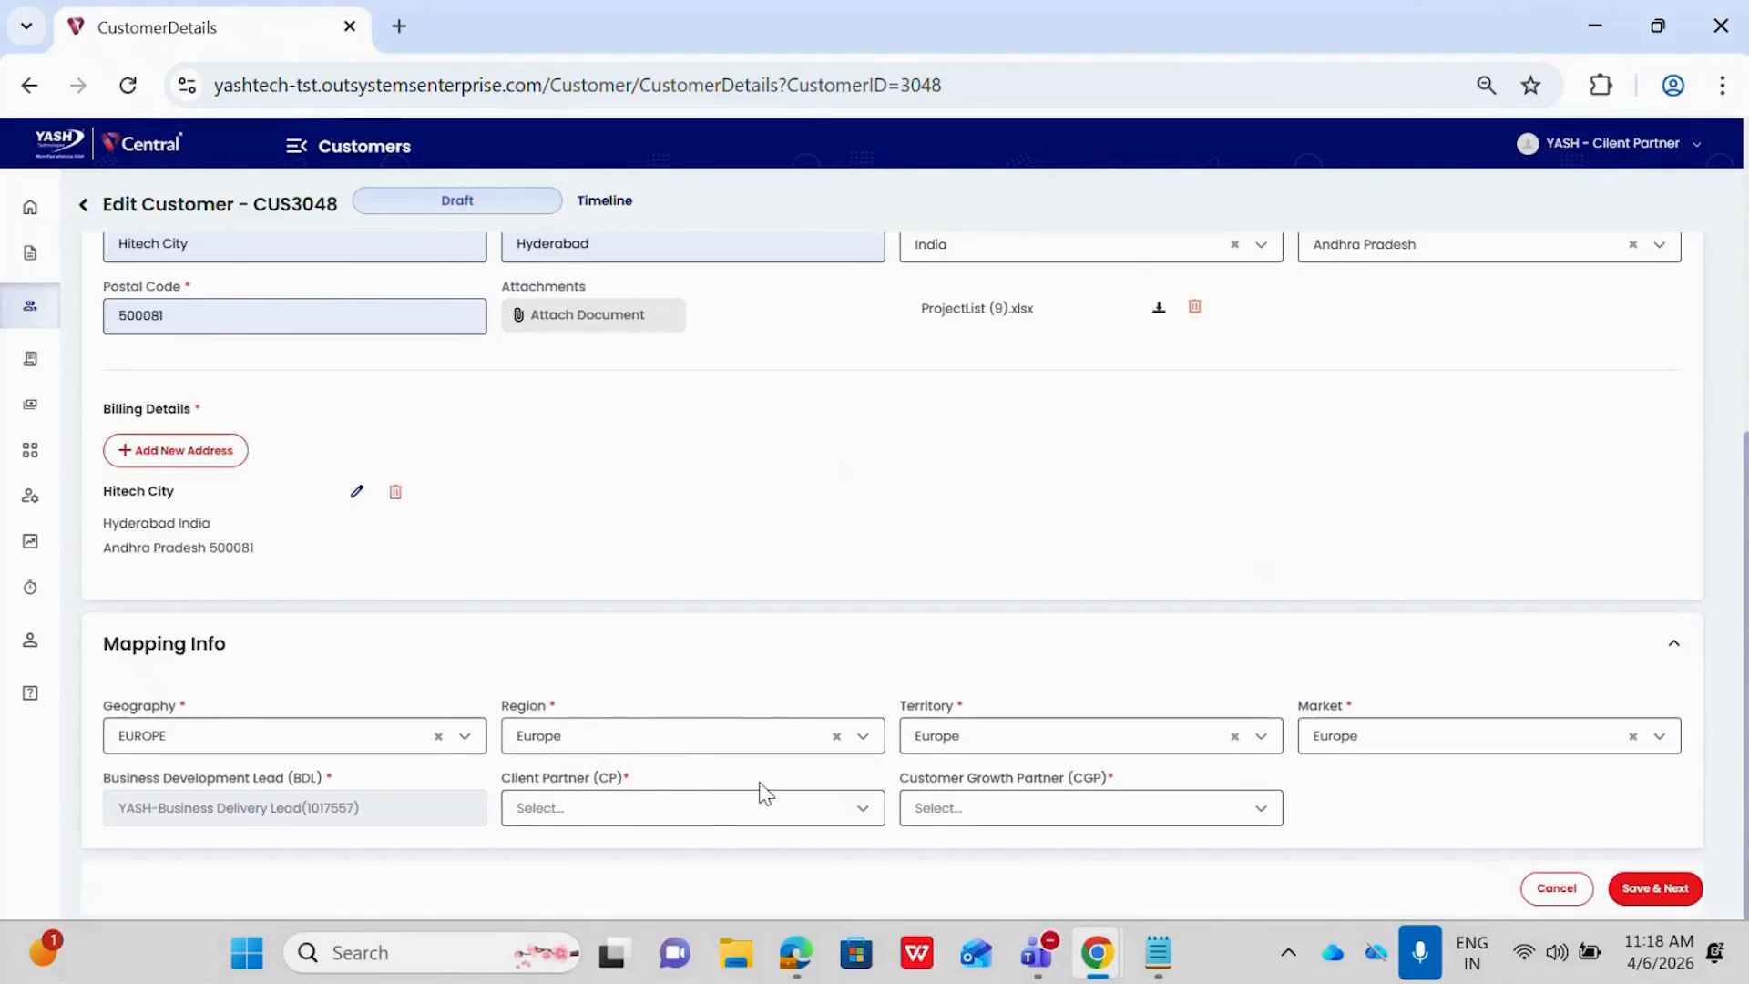
{"action": "left_click", "coordinate": [724, 809]}
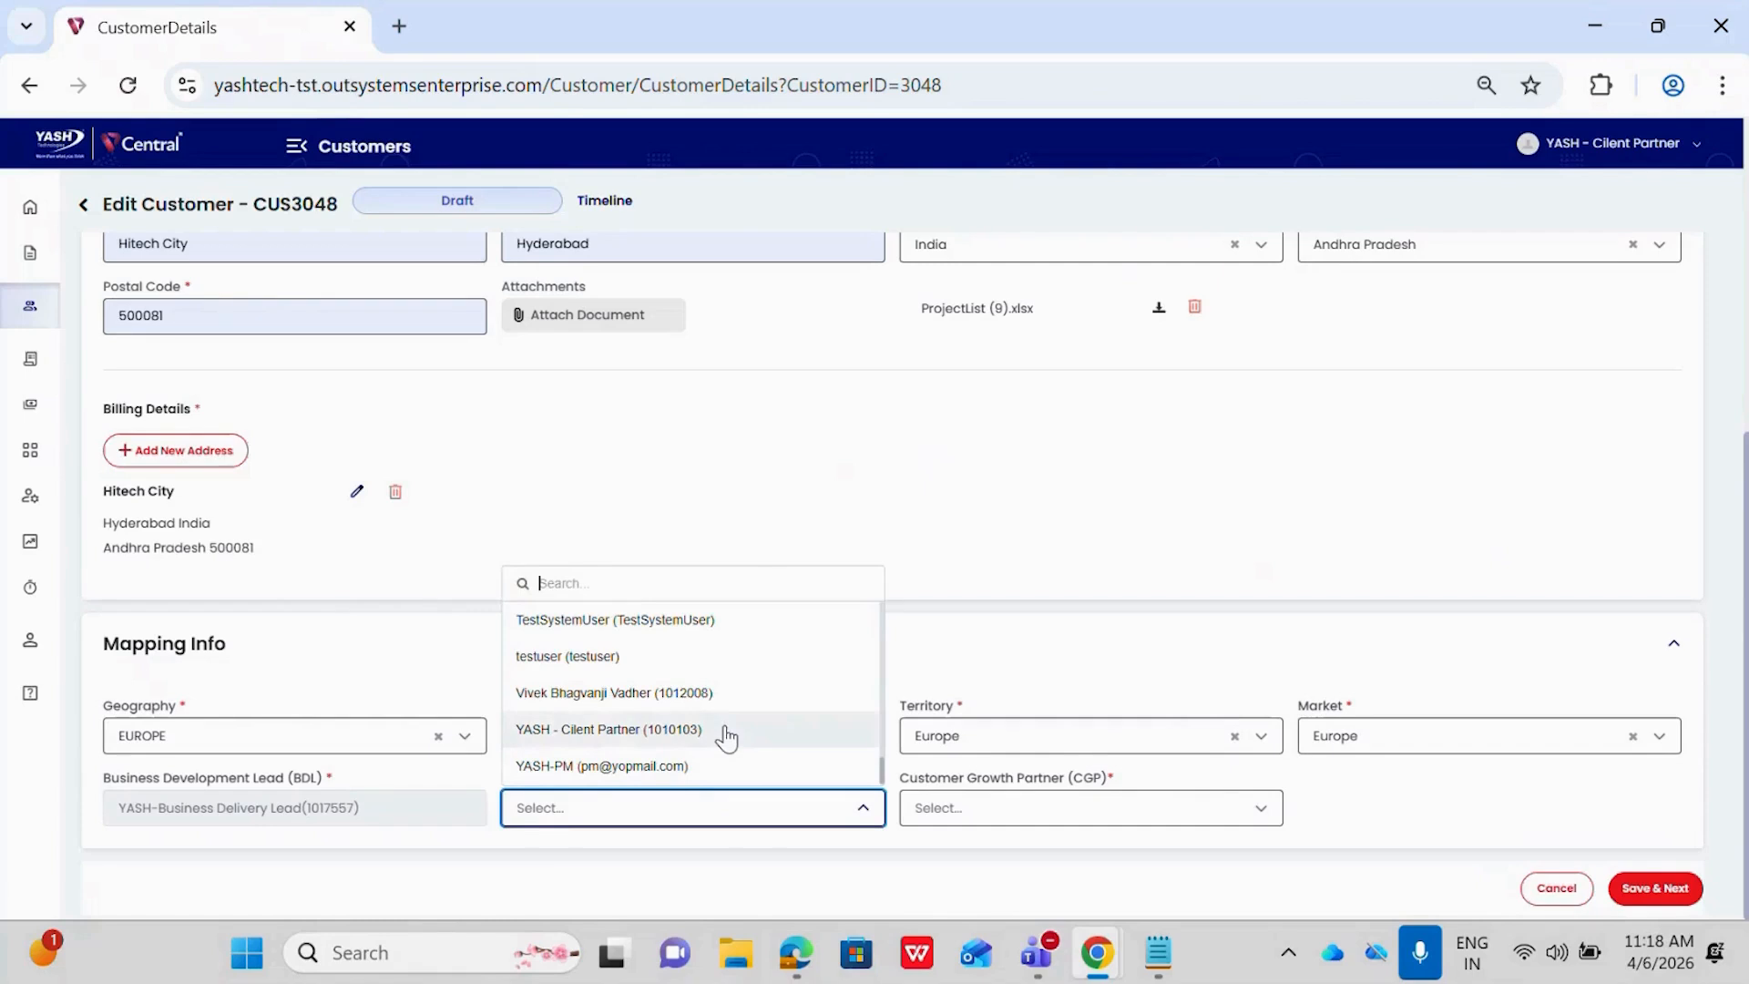
{"action": "scroll", "coordinate": [726, 737], "scroll_direction": "up", "scroll_amount": 15}
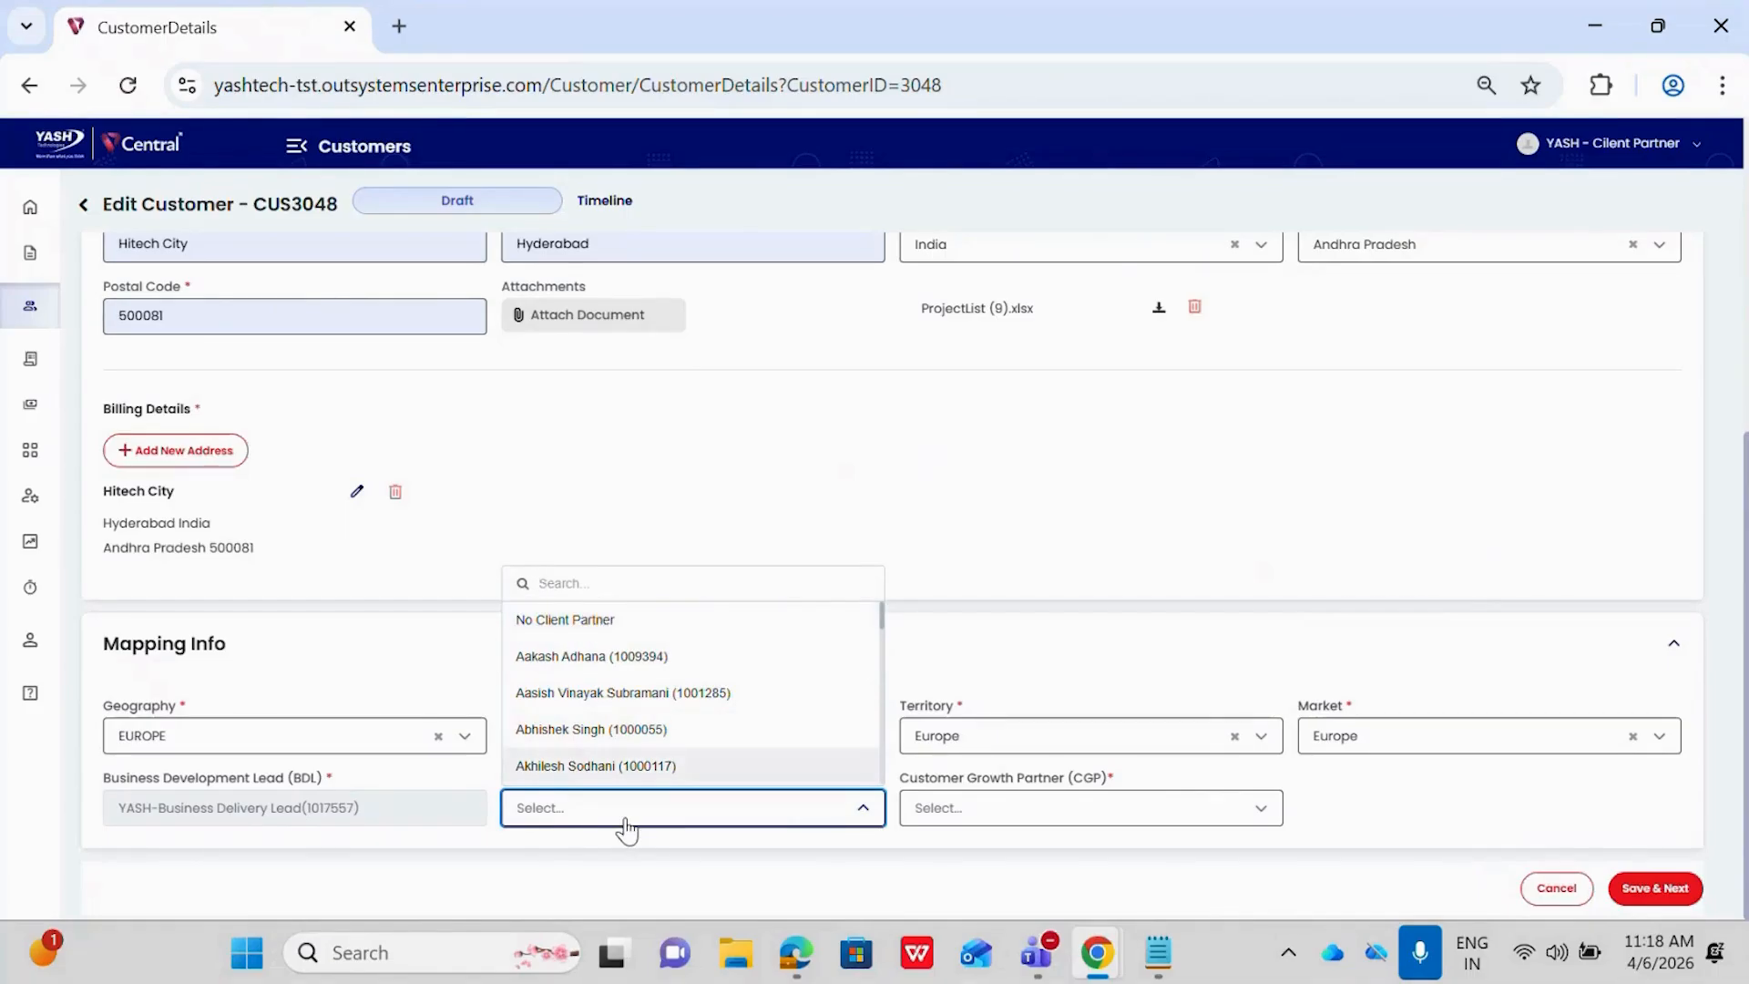
{"action": "type", "text": "y"}
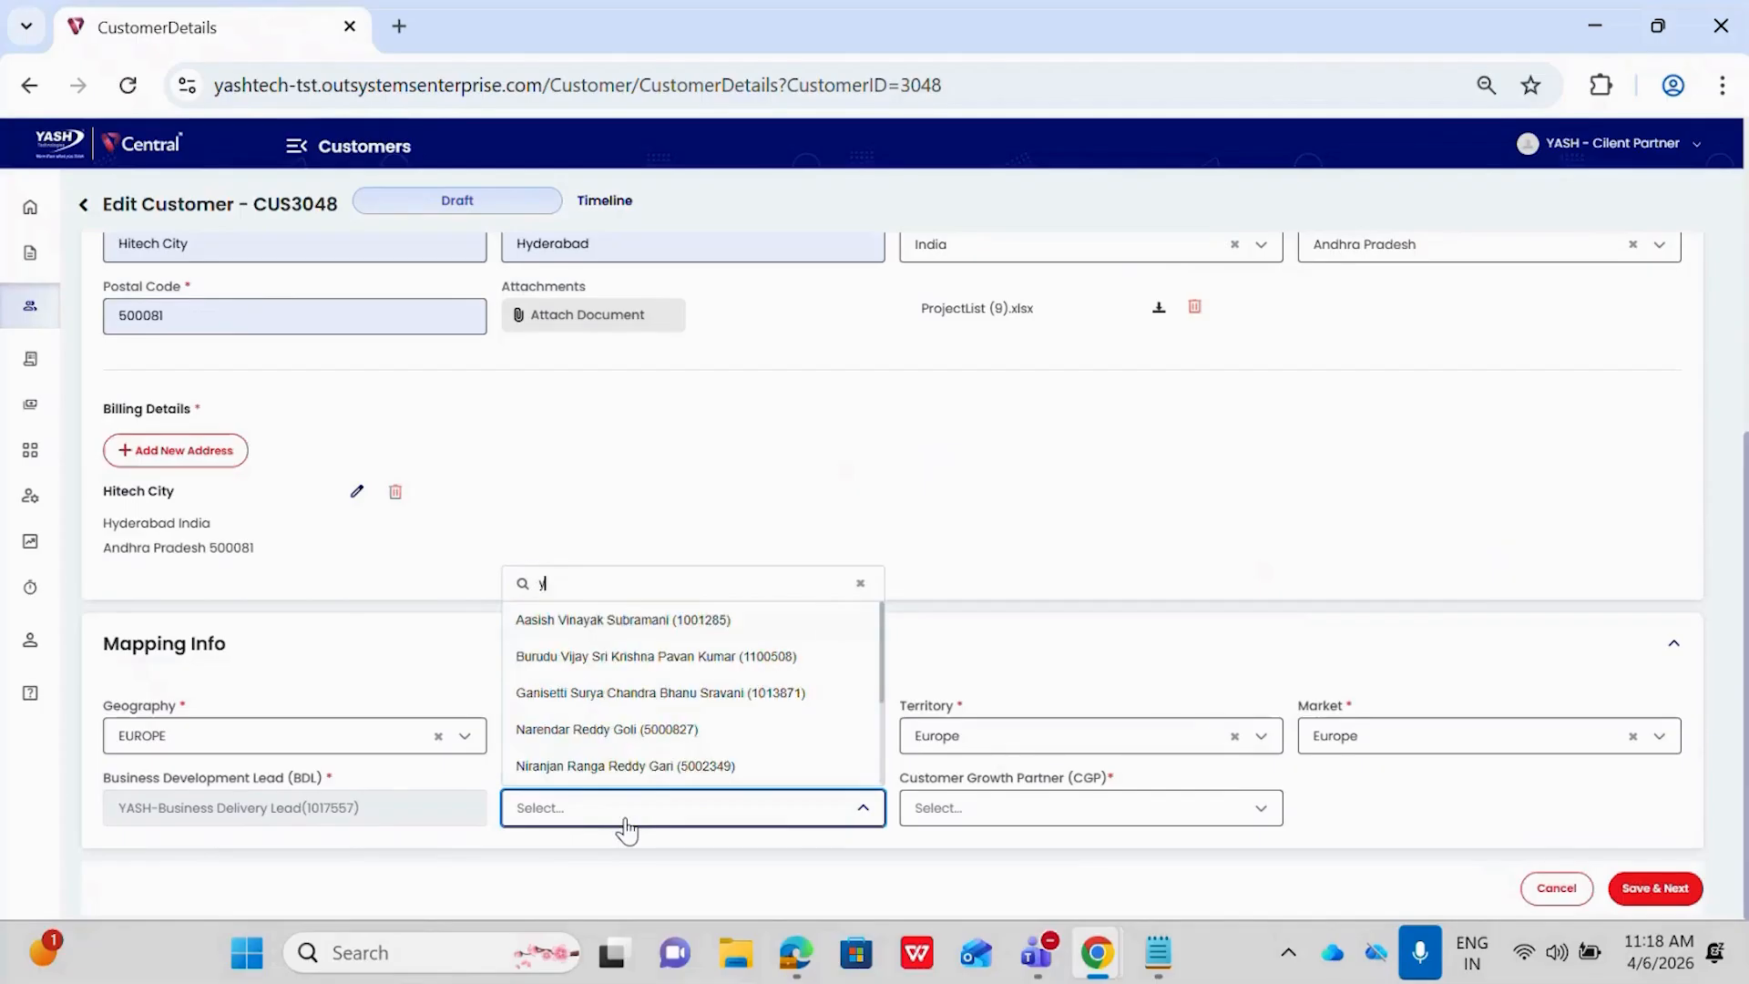
{"action": "type", "text": "ash"}
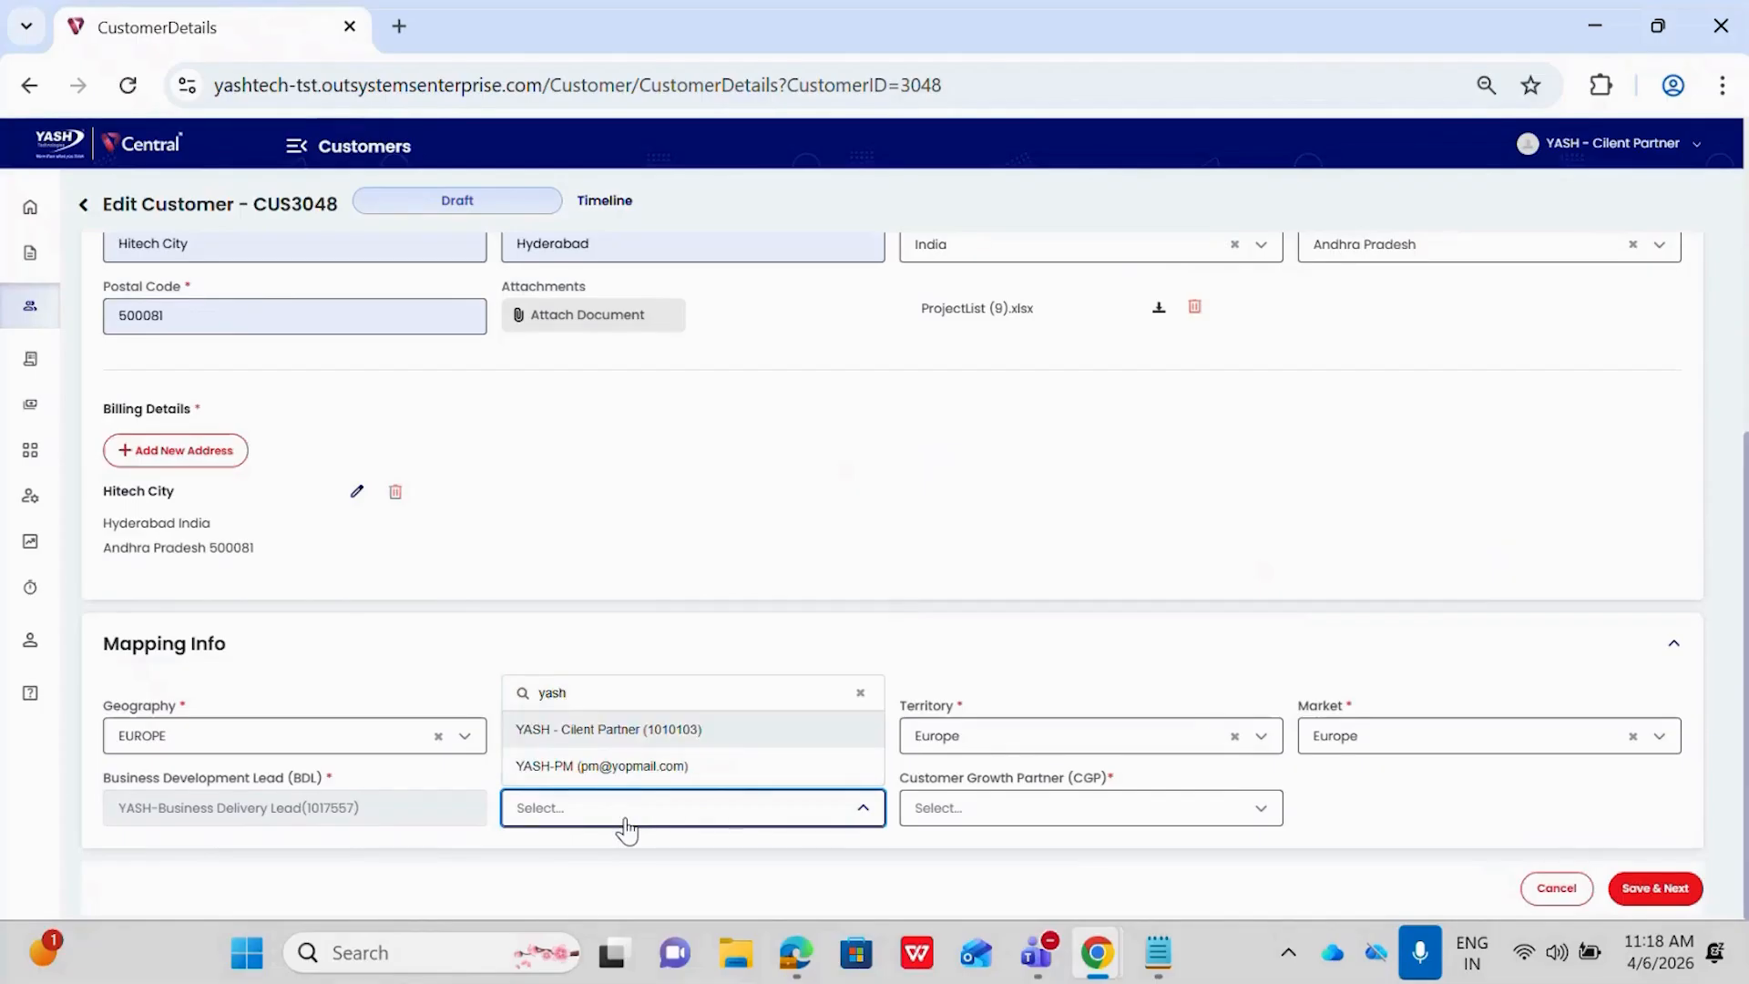
{"action": "left_click", "coordinate": [619, 732]}
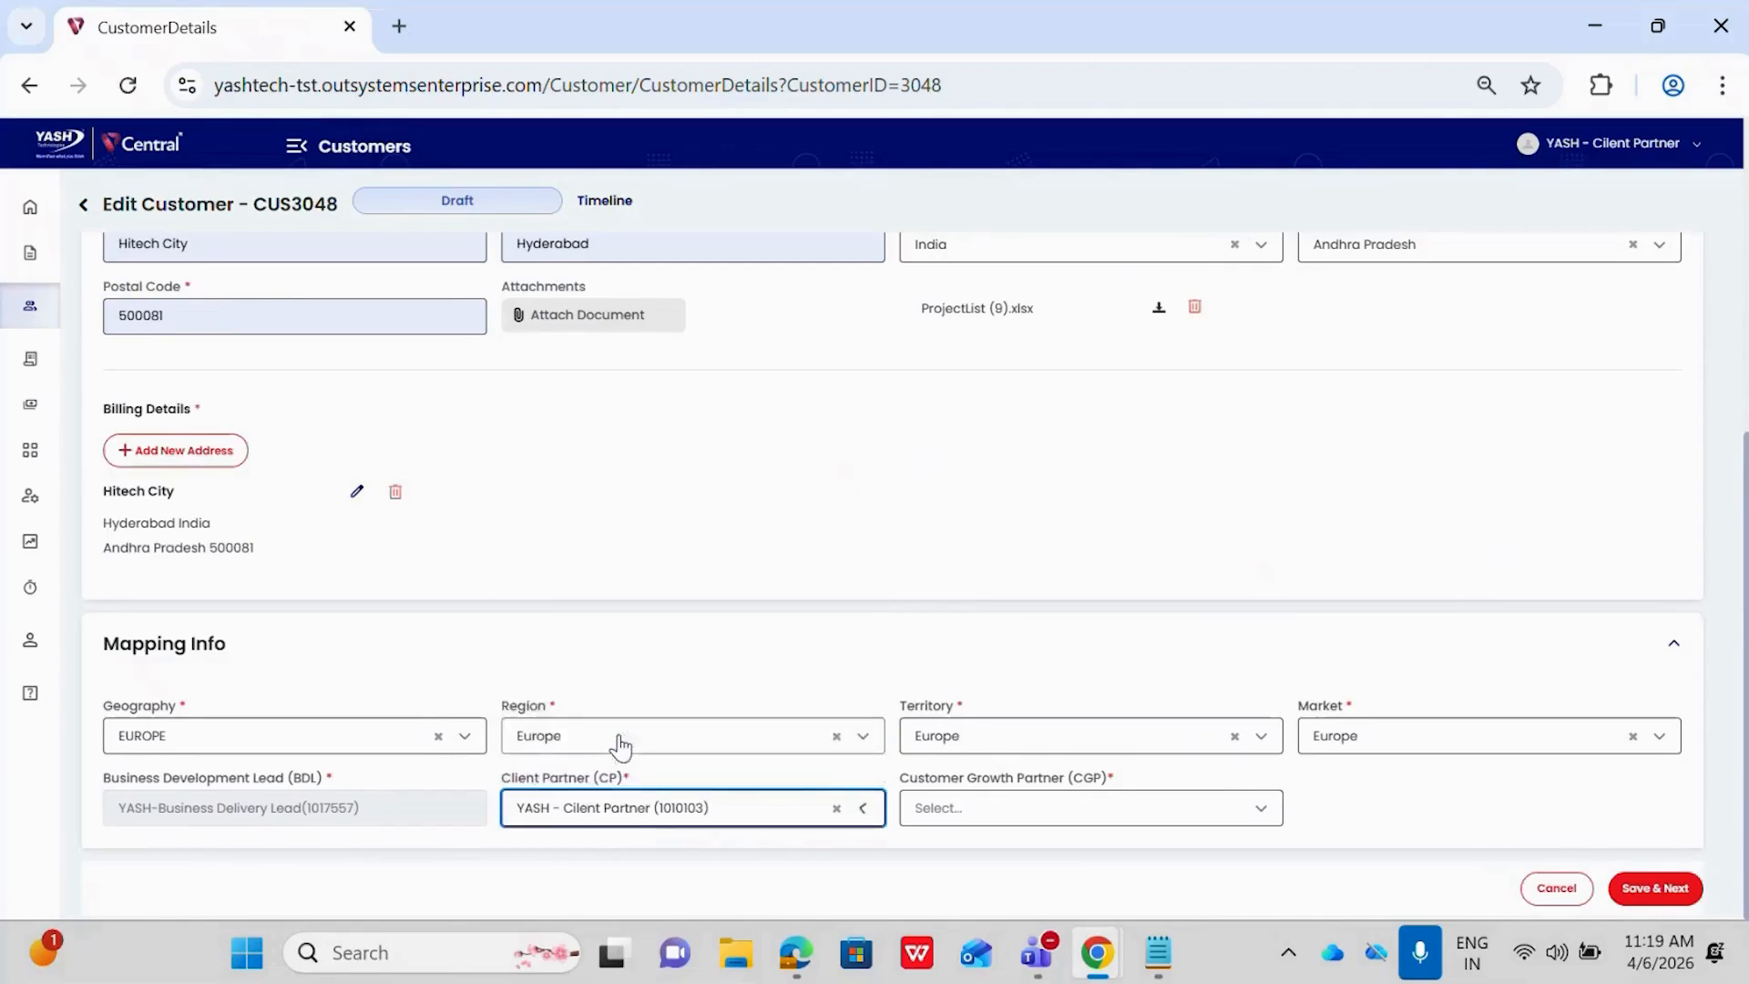
Choose the intended Customer Growth Partner, save the basic and mapping info, and continue to the MSA-NDA stage
{"action": "left_click", "coordinate": [1024, 808]}
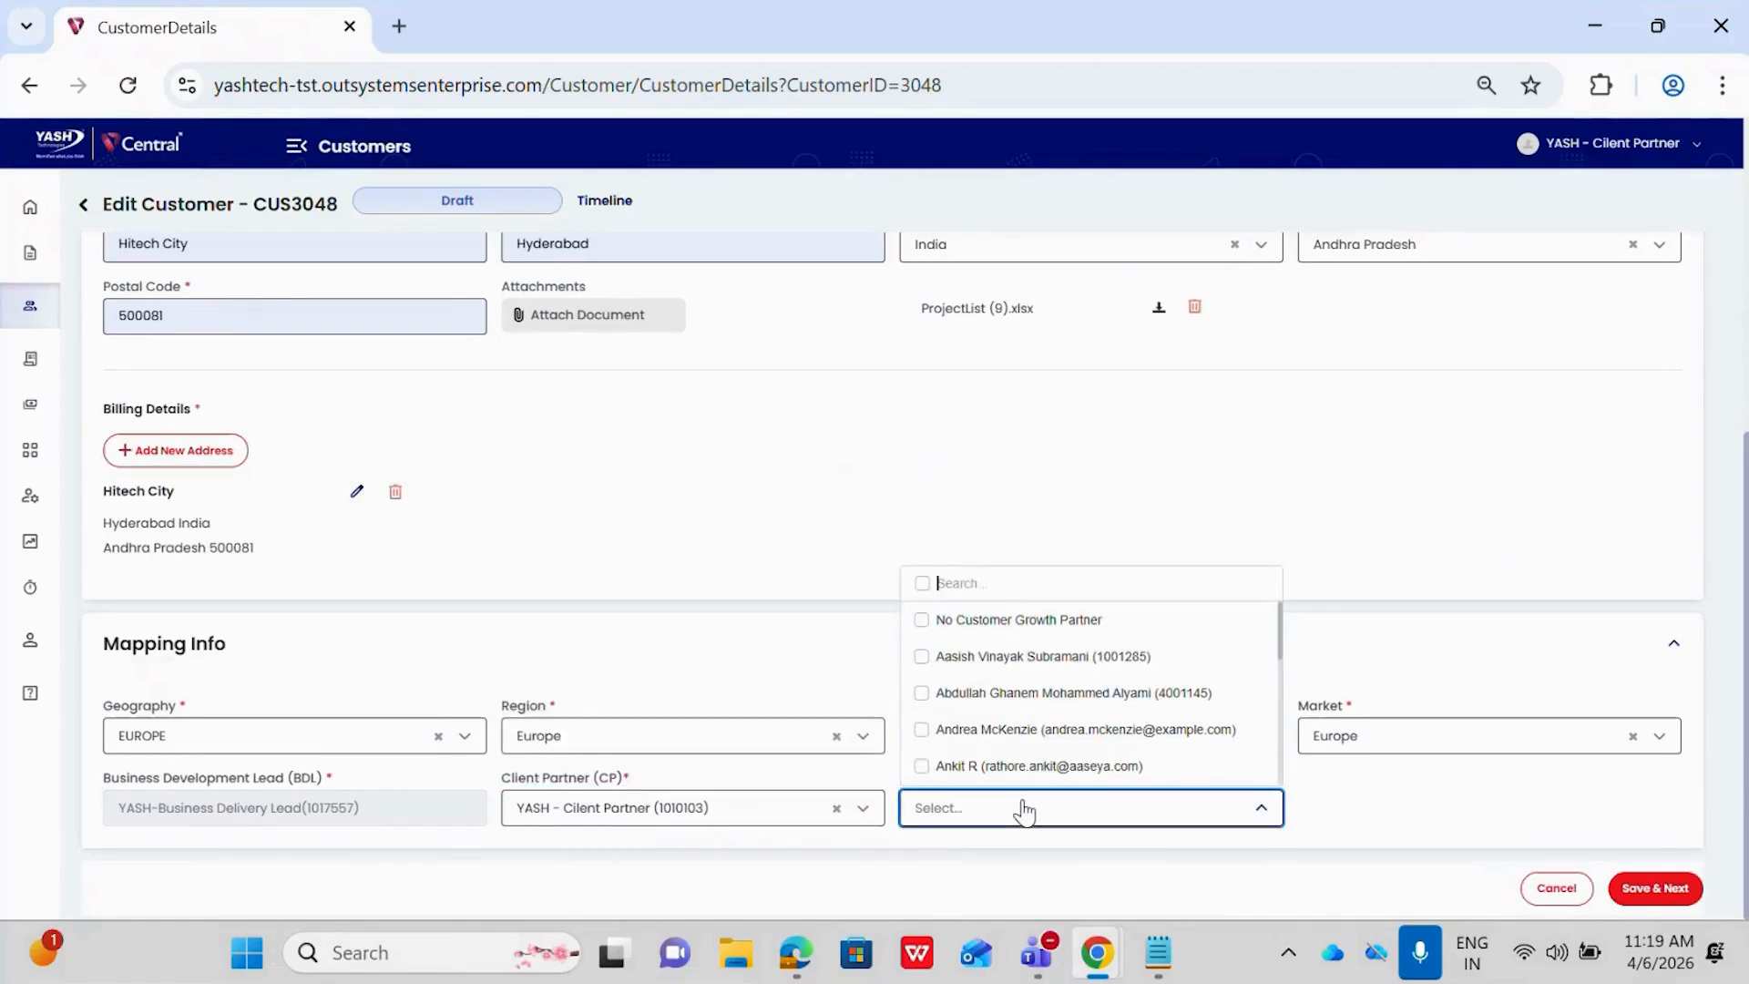
{"action": "left_click", "coordinate": [1030, 809]}
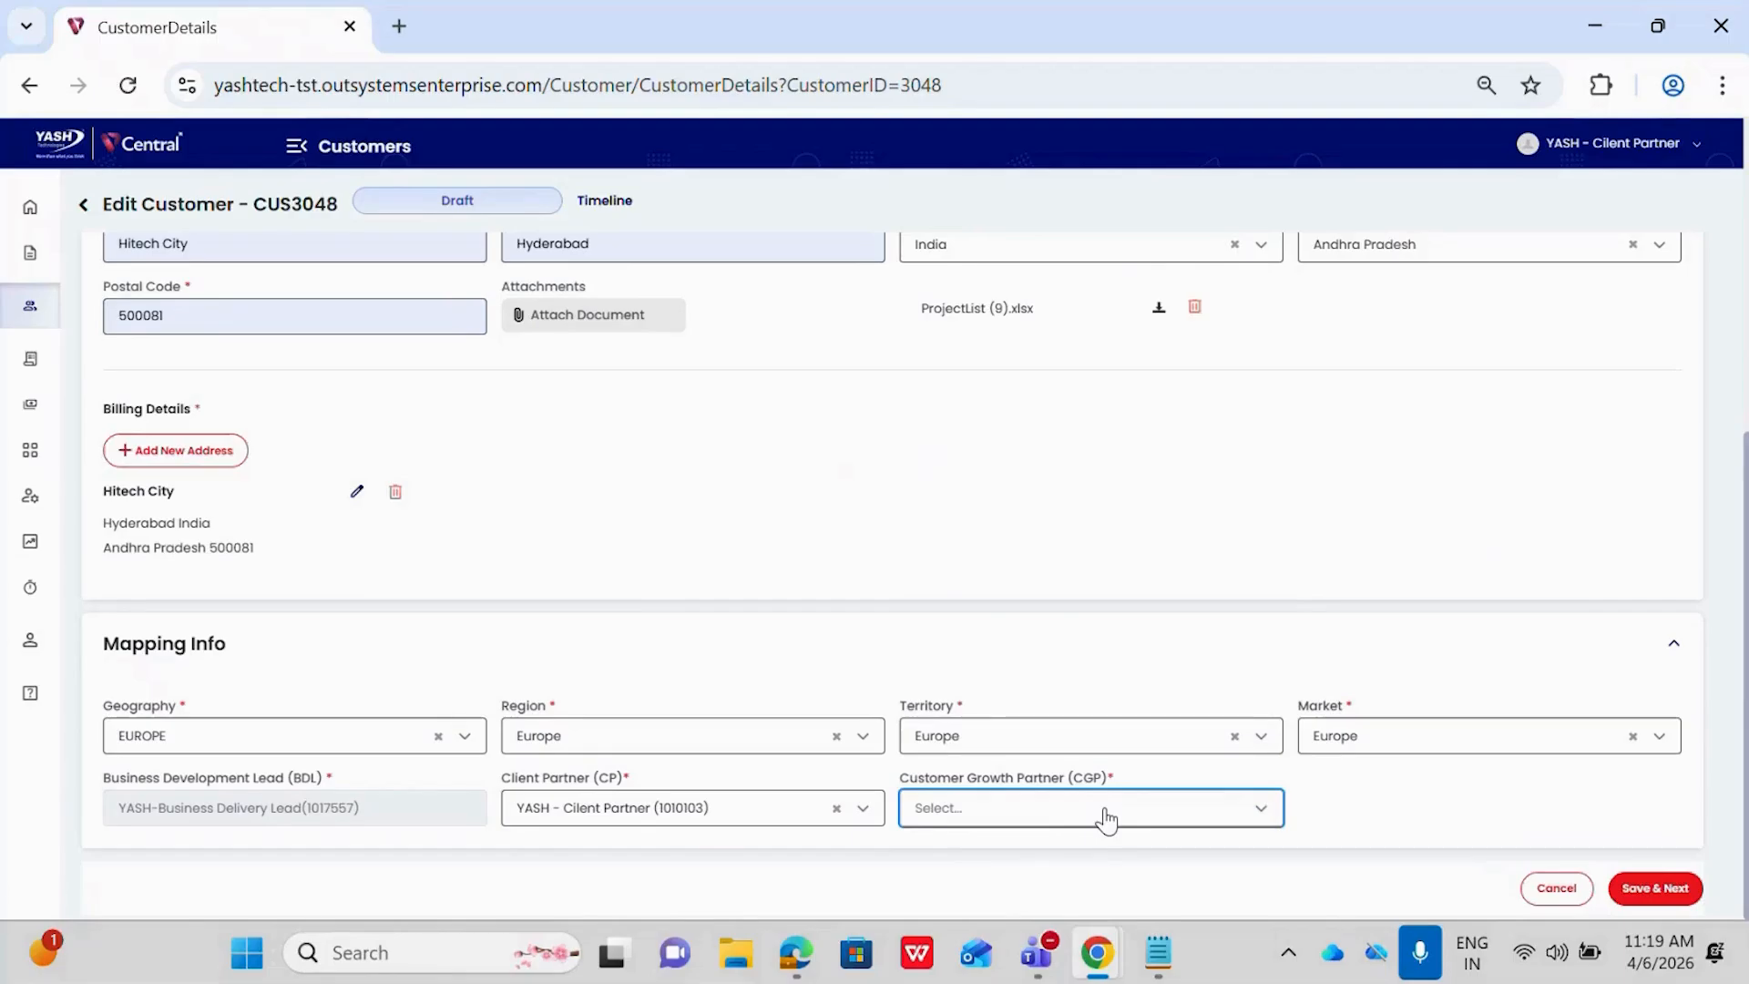
{"action": "left_click", "coordinate": [1107, 819]}
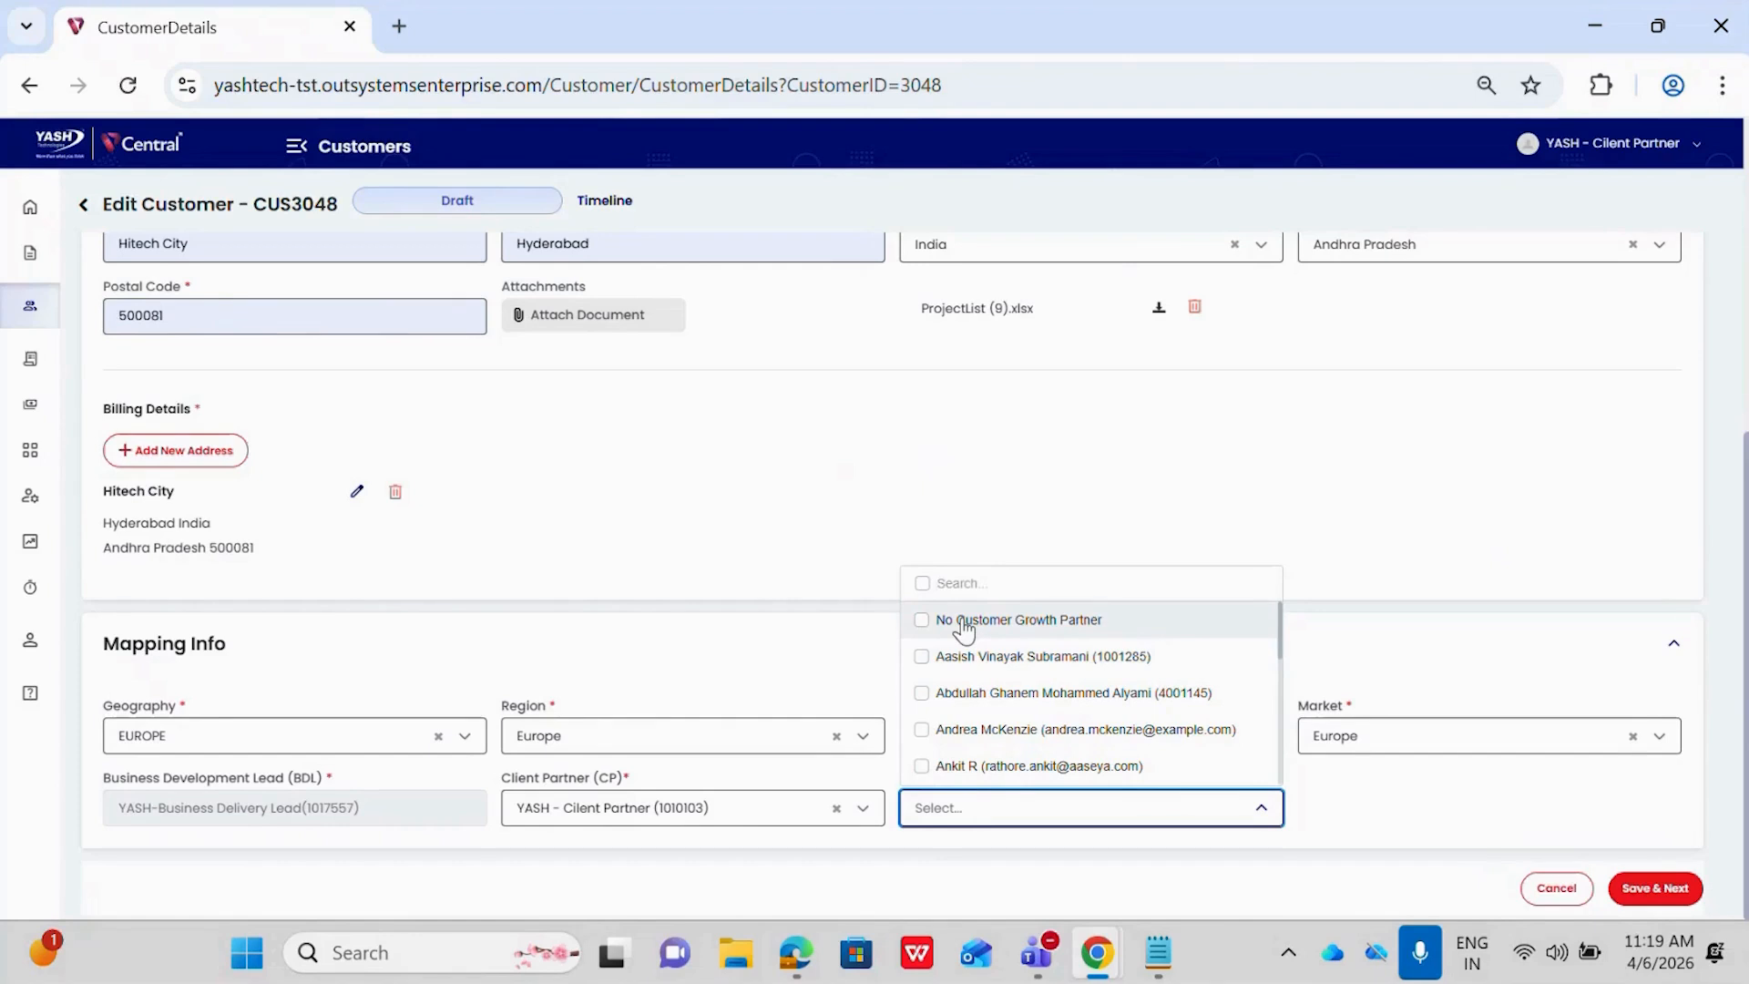
{"action": "type", "text": "sw"}
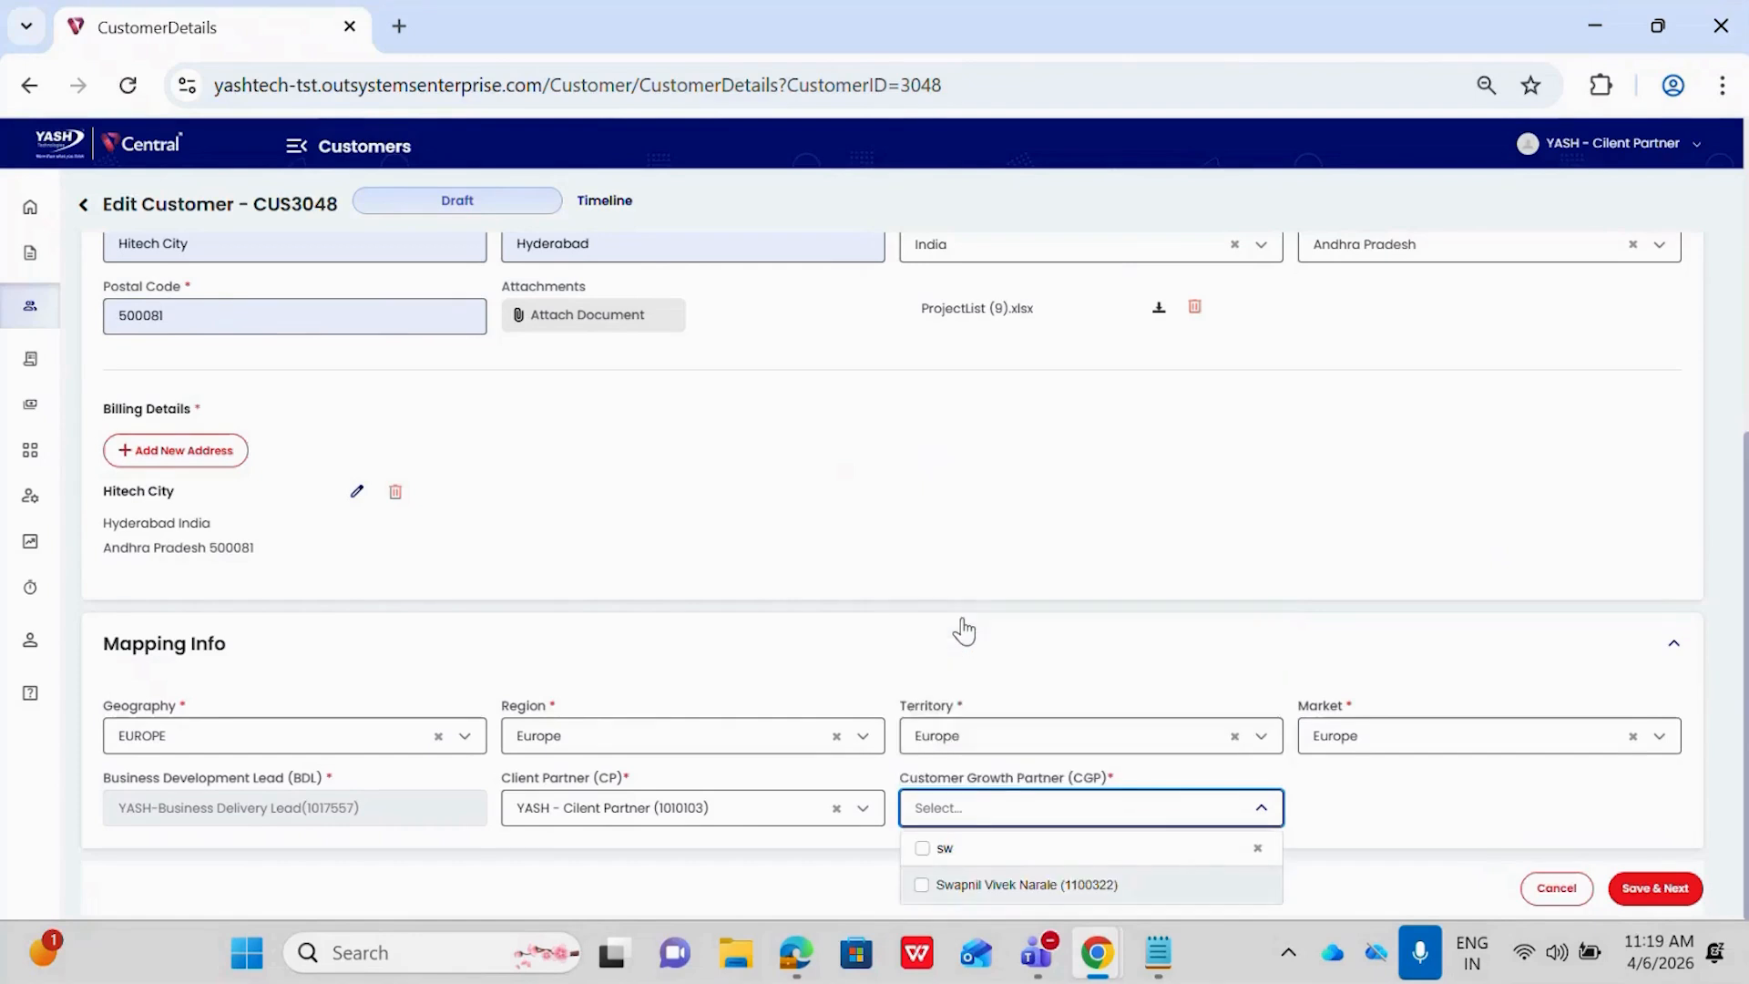
{"action": "left_click", "coordinate": [978, 899]}
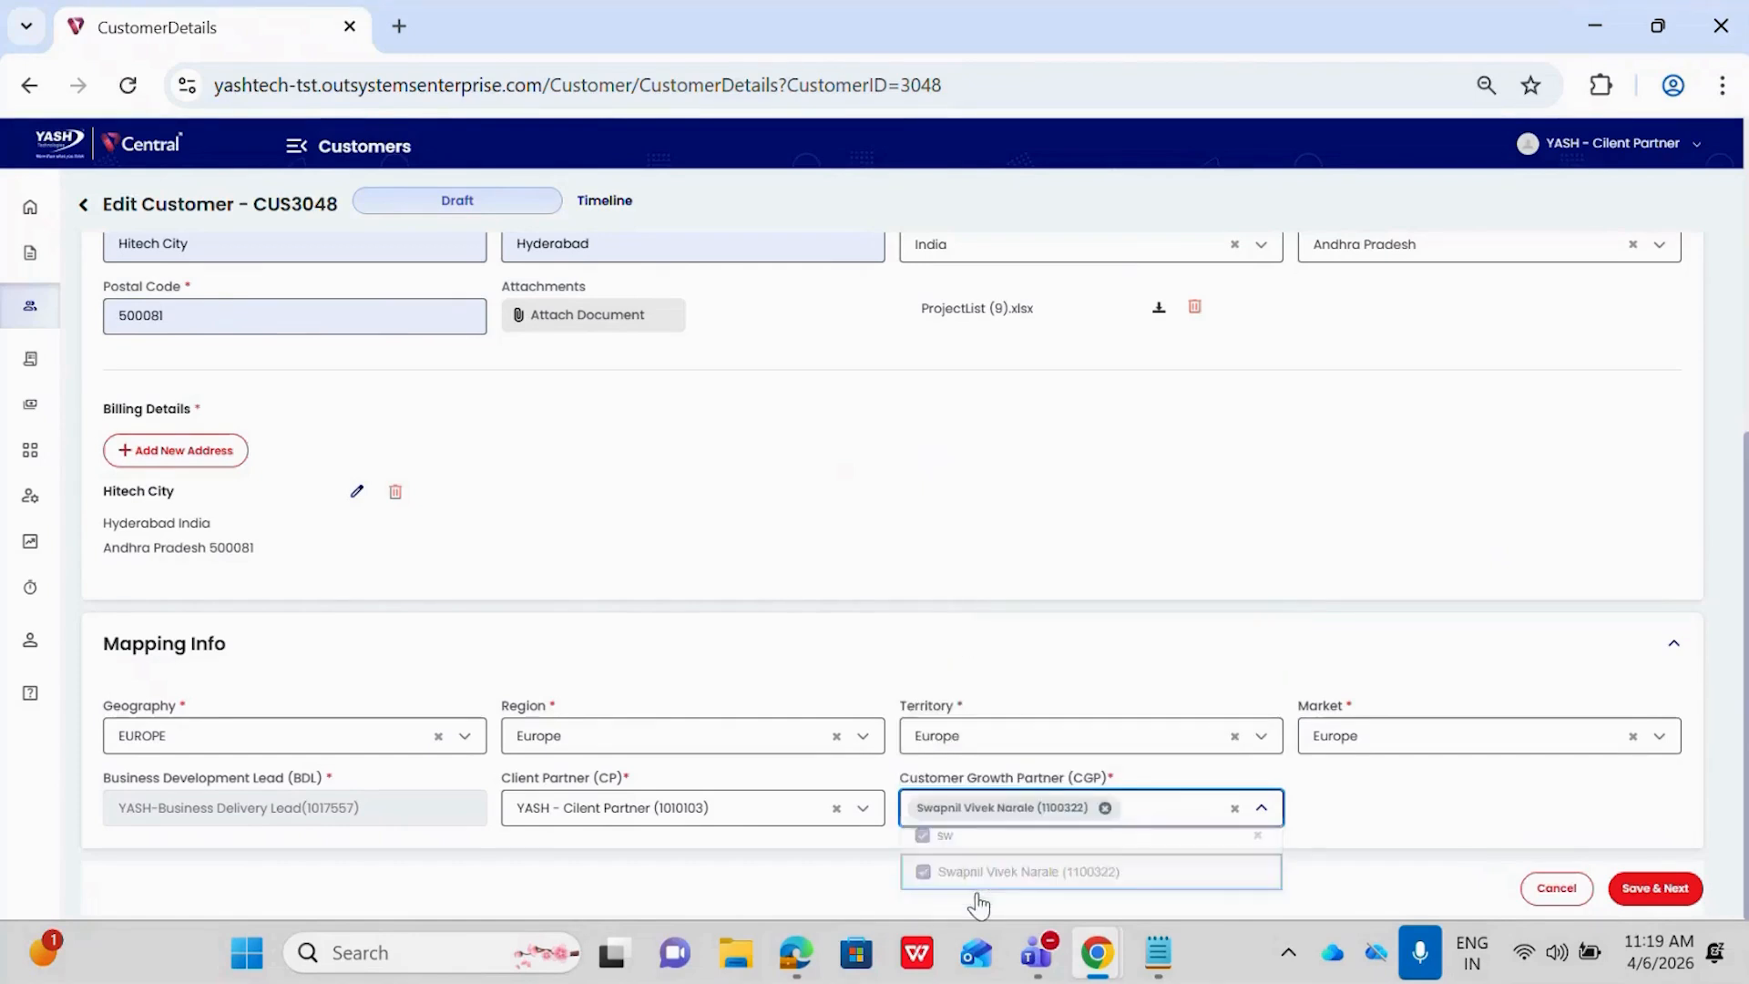
{"action": "left_click", "coordinate": [1635, 898]}
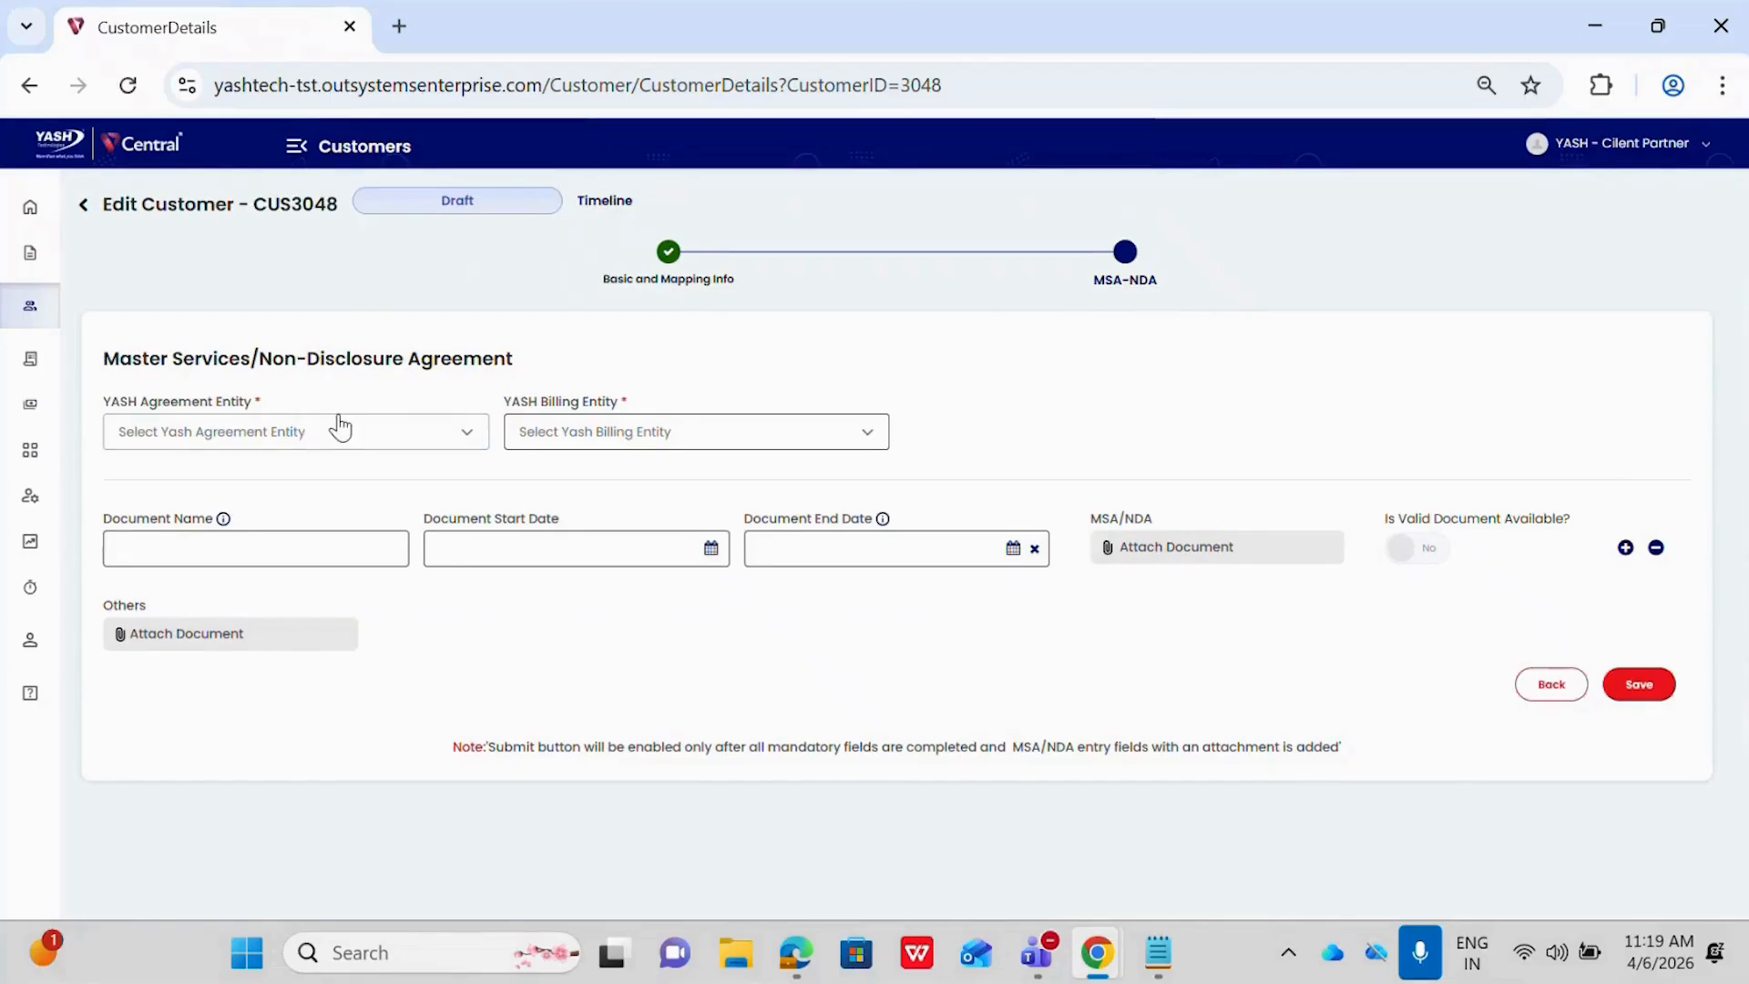
Set the YASH Agreement Entity to YASH TECHNOLOGIES PVT. LTD. (YTPL) and check the YASH Billing Entity choices
{"action": "left_click", "coordinate": [258, 446]}
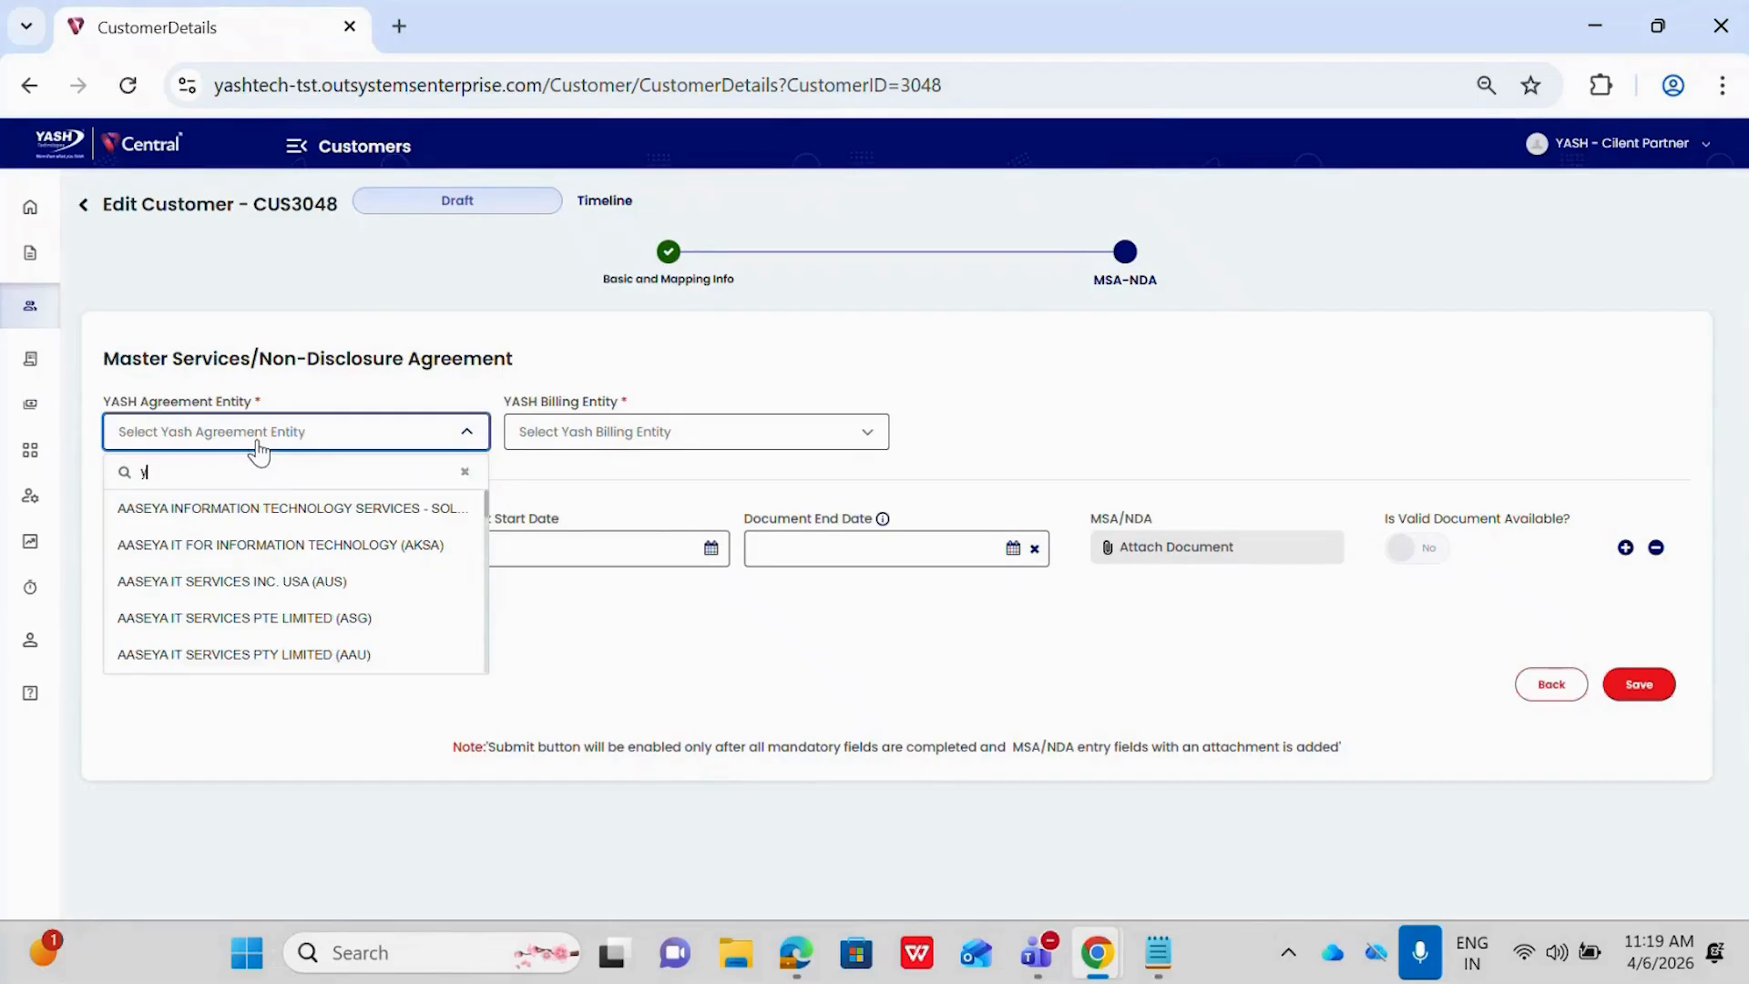
{"action": "type", "text": "ytpl"}
{"action": "key", "text": "Return"}
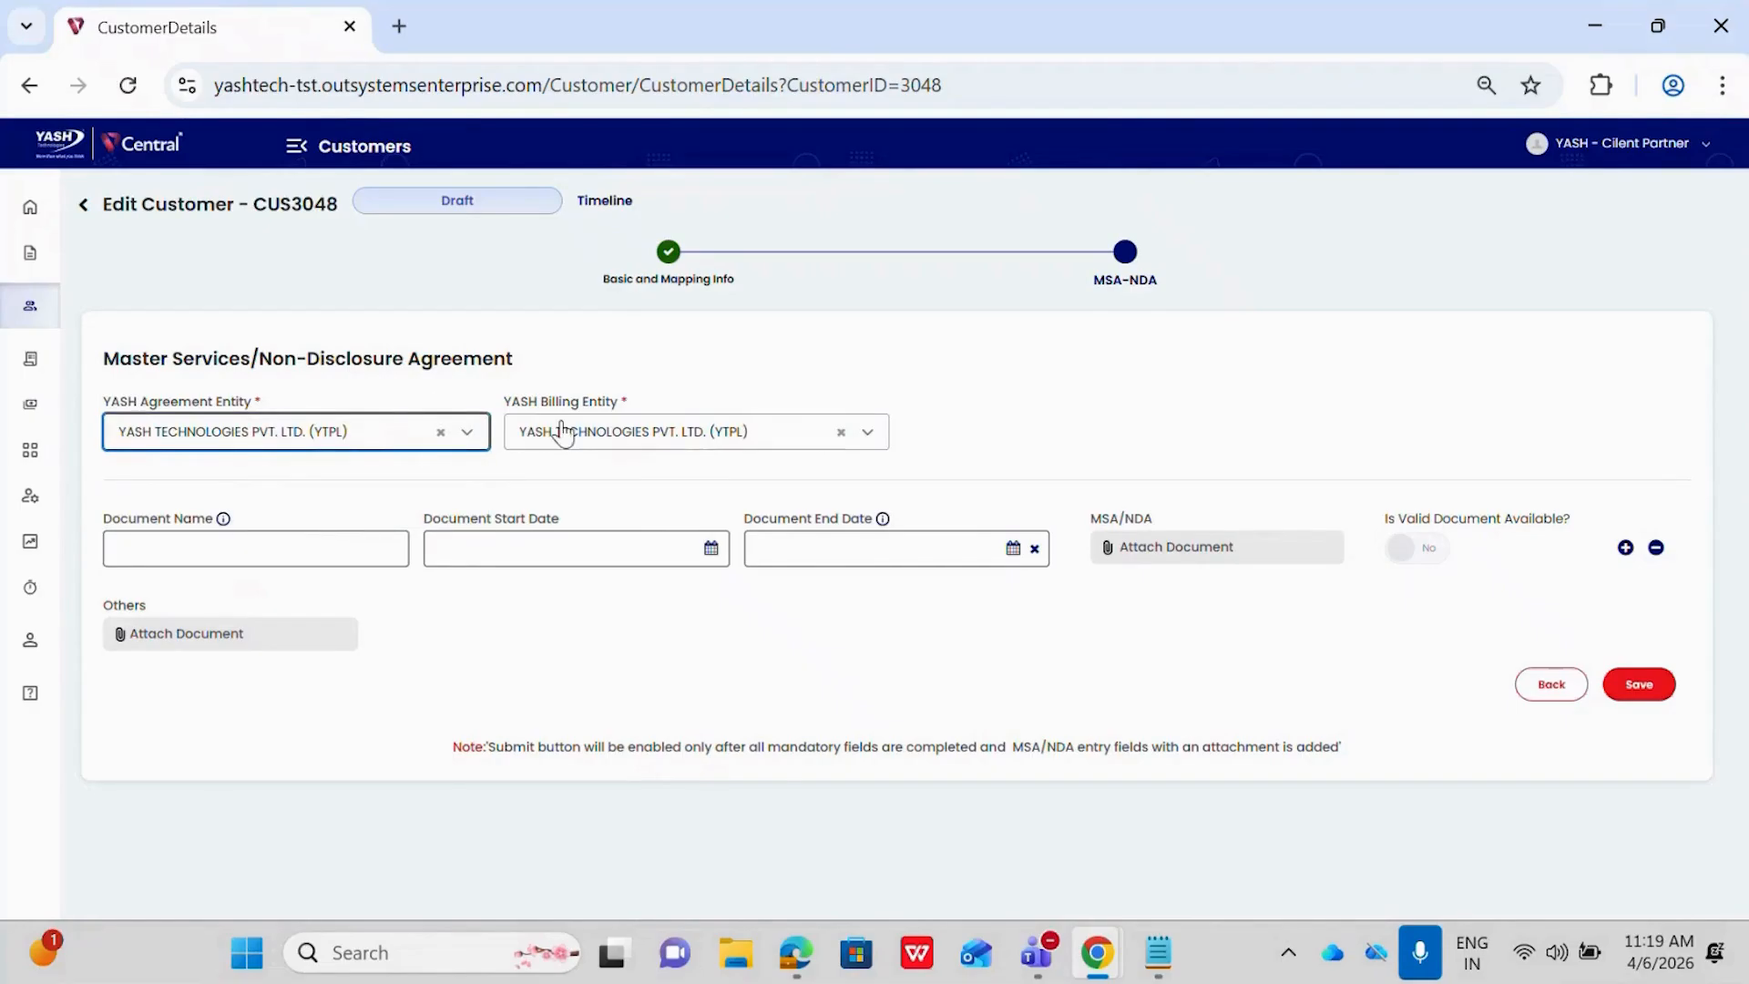
{"action": "left_click", "coordinate": [635, 437]}
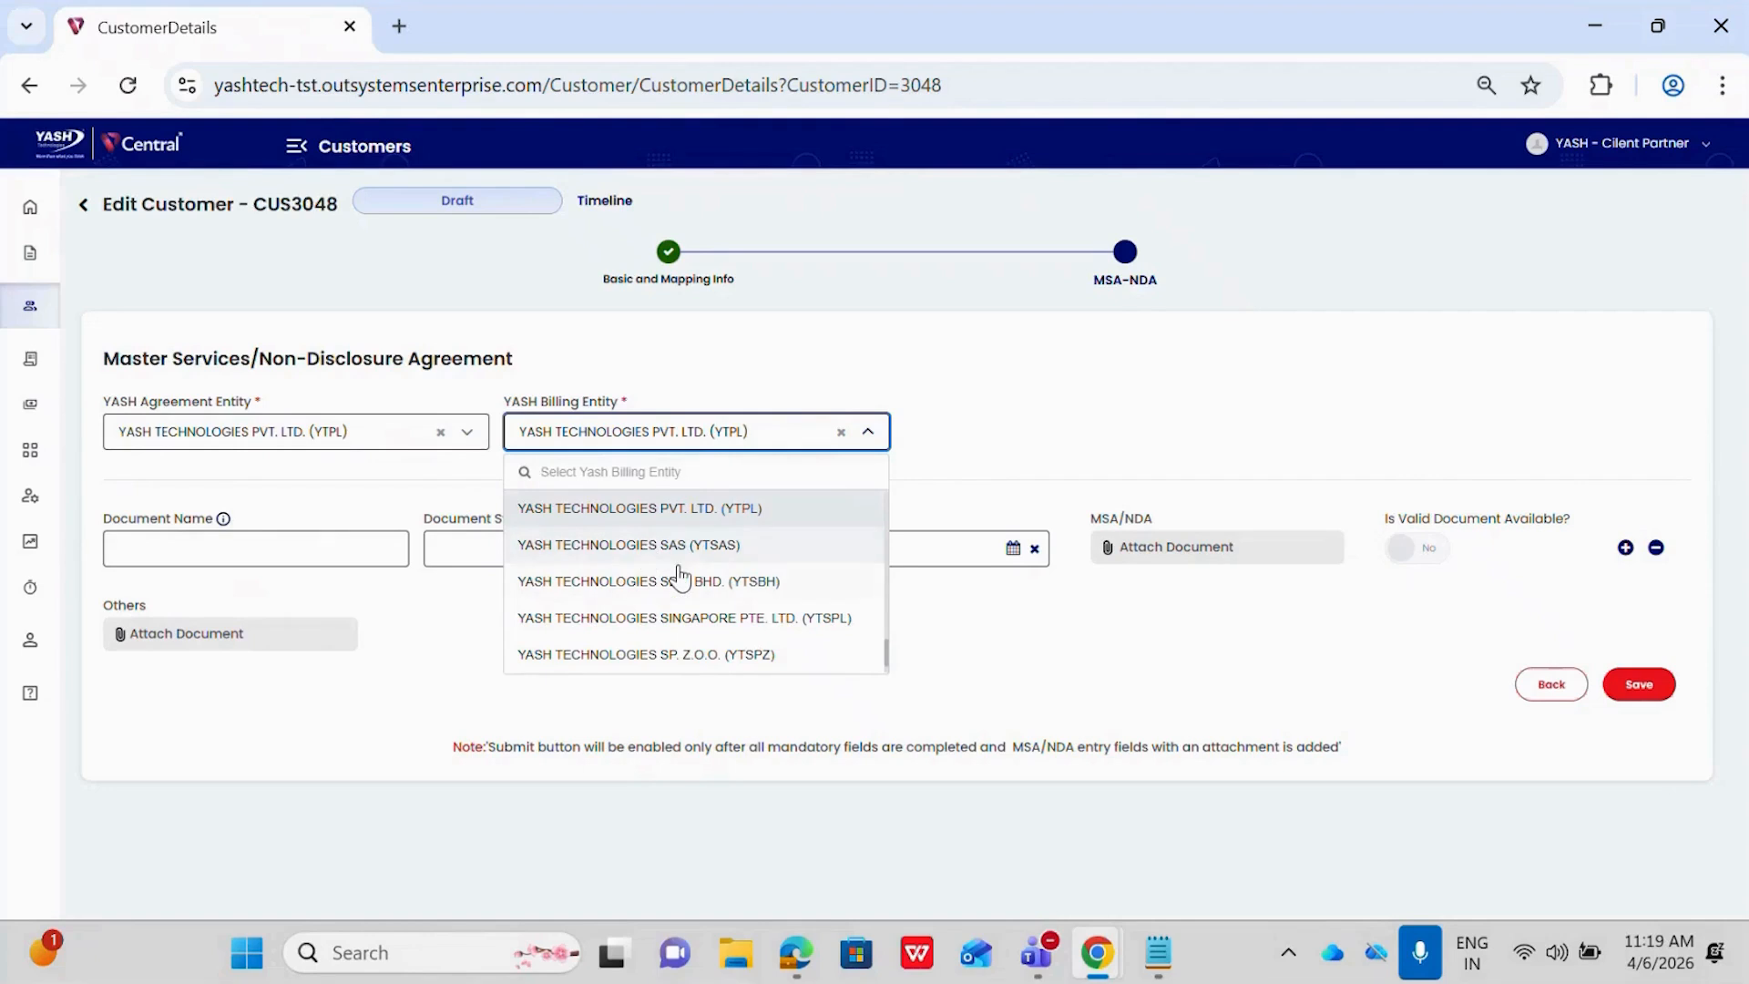
{"action": "left_click", "coordinate": [937, 450]}
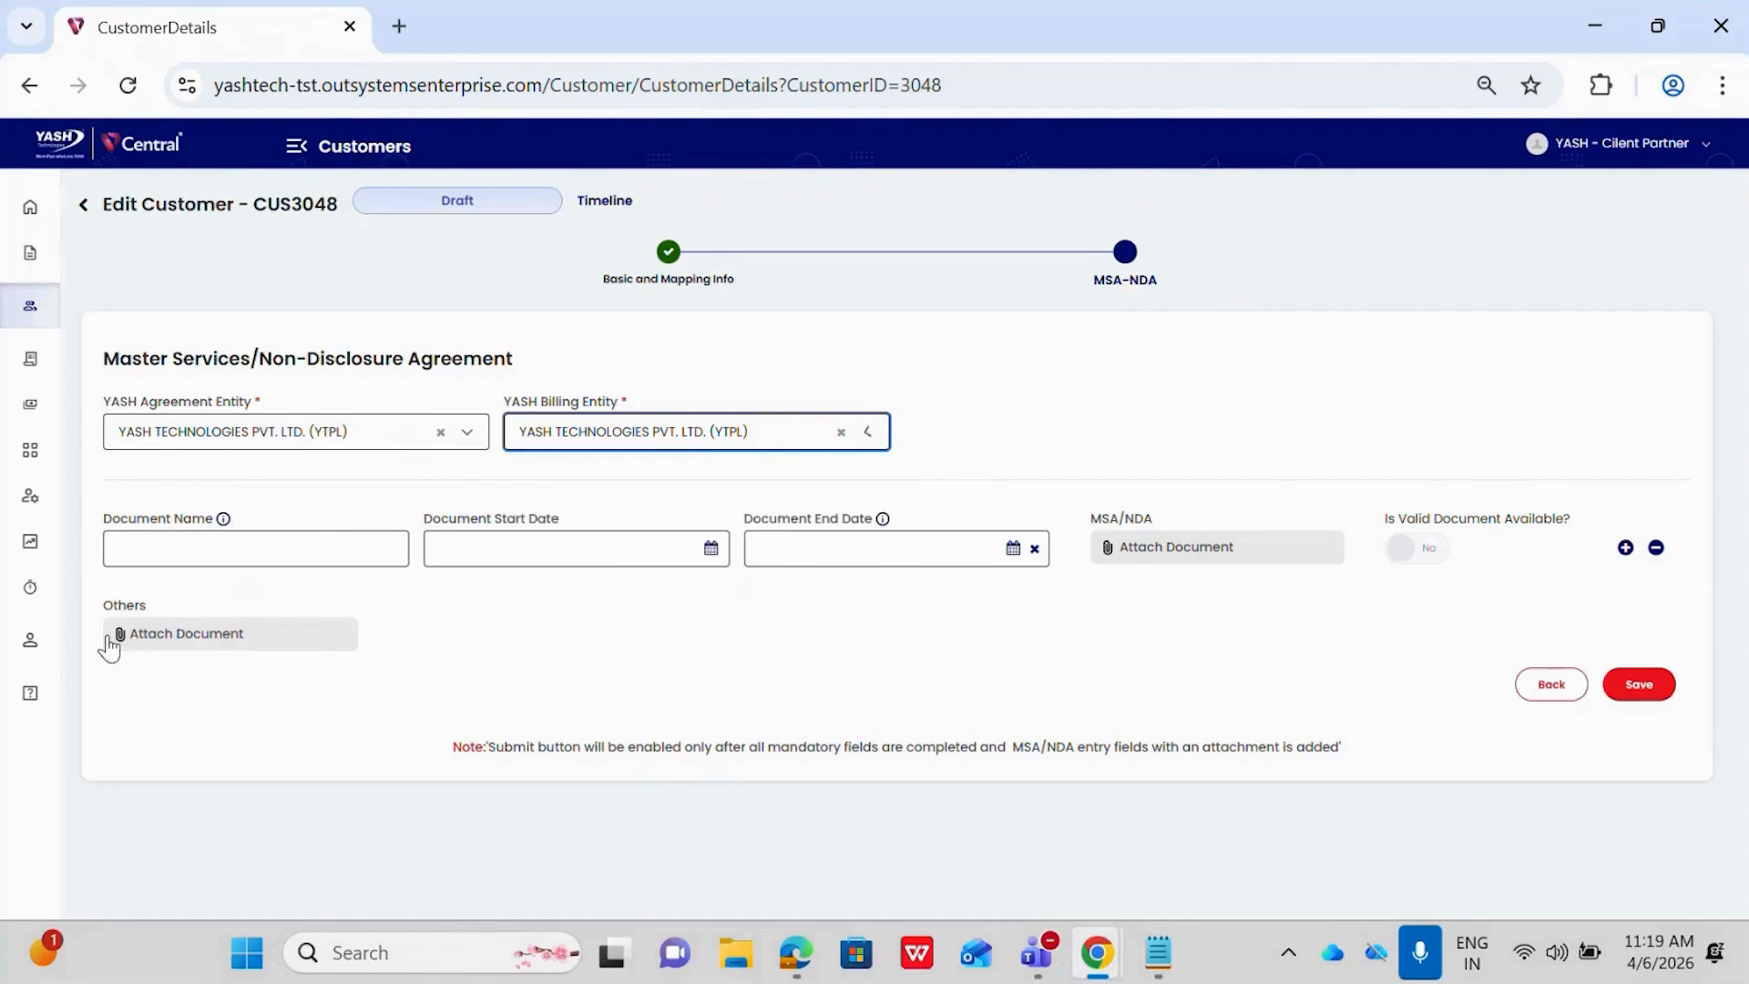
Enter Cutsomer as the name of the MSA/NDA document
{"action": "left_click", "coordinate": [178, 556]}
{"action": "type", "text": "Cuts"}
{"action": "key", "text": "BackSpace"}
{"action": "key", "text": "BackSpace"}
{"action": "key", "text": "BackSpace"}
{"action": "type", "text": "Cu"}
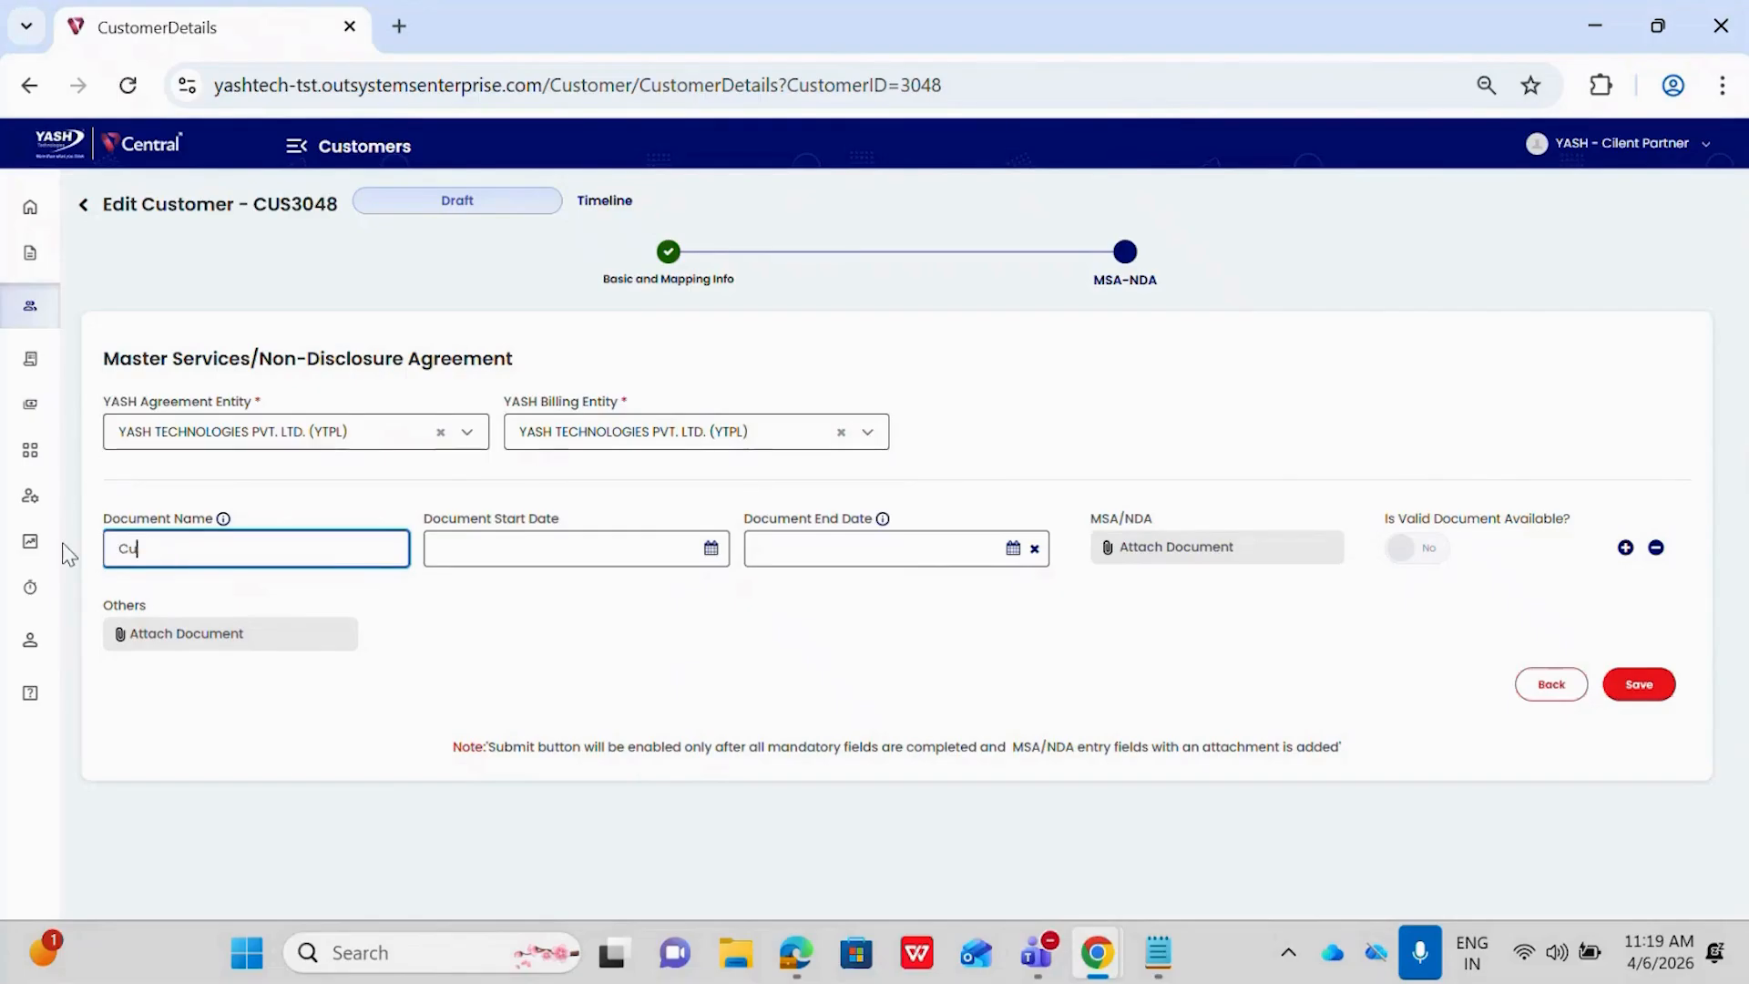
{"action": "type", "text": "tsomer"}
Set the document's start date to 2026-04-01 and its end date to 2026-09-30
{"action": "left_click", "coordinate": [552, 550]}
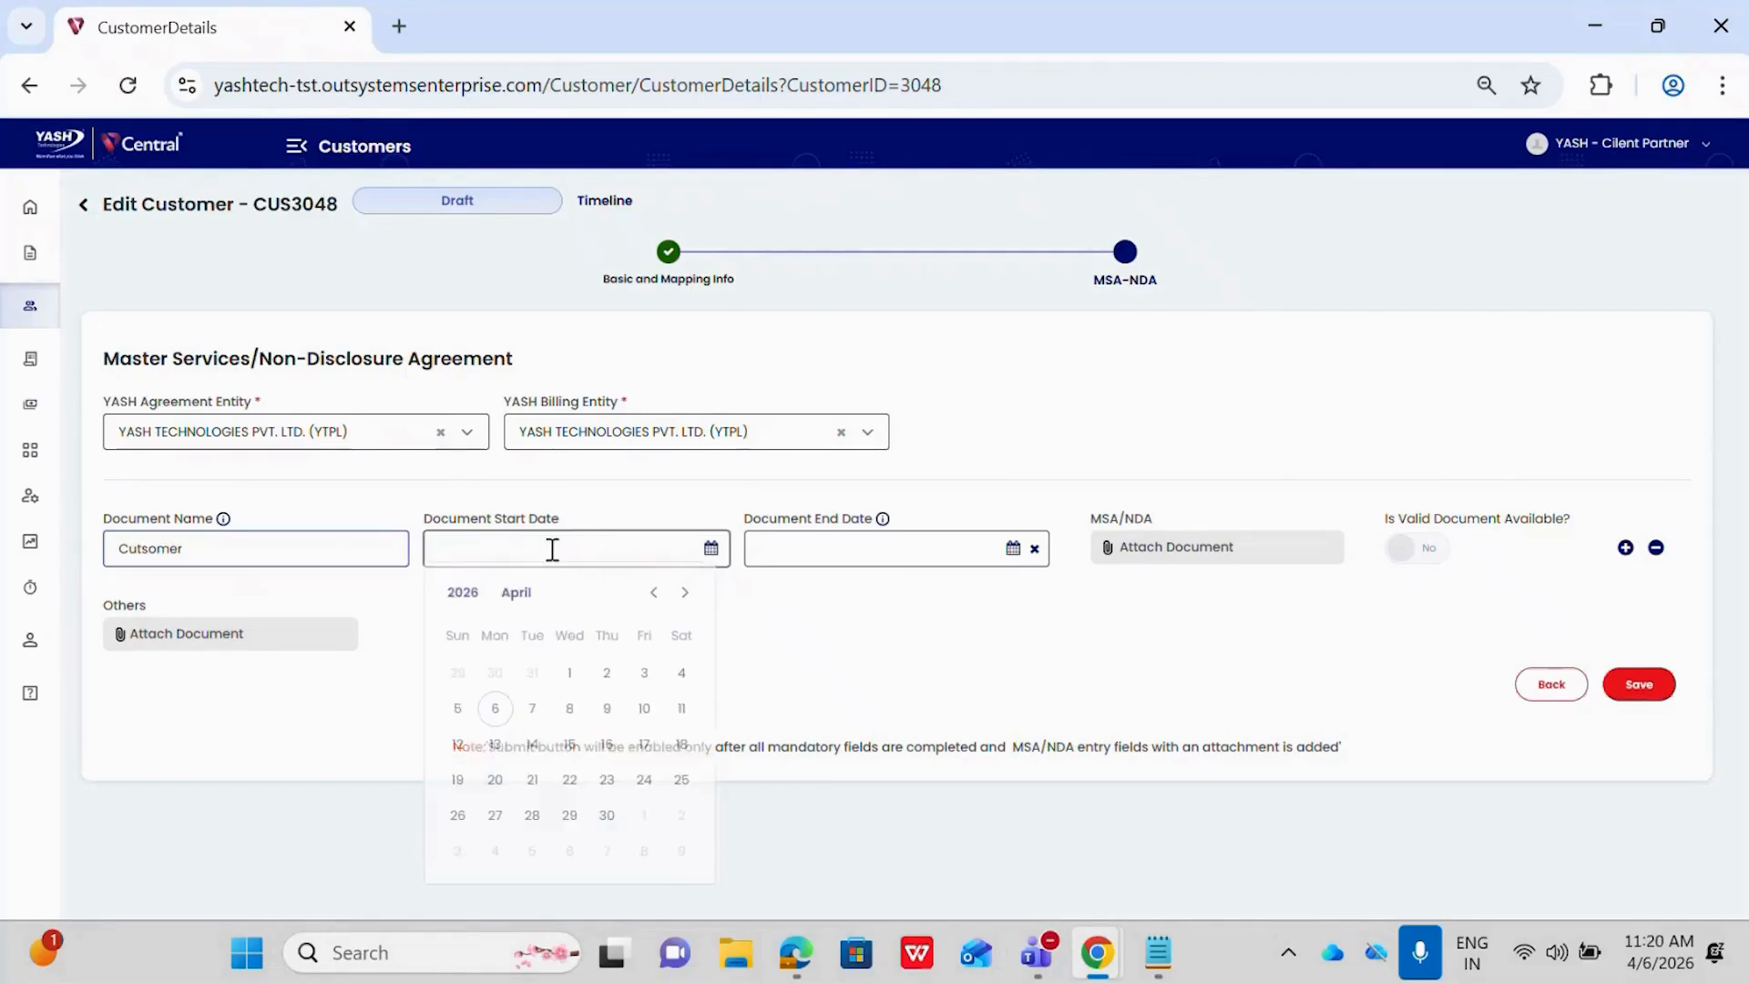
{"action": "left_click", "coordinate": [569, 679]}
{"action": "left_click", "coordinate": [859, 543]}
{"action": "left_click", "coordinate": [1005, 599]}
{"action": "left_click", "coordinate": [1005, 599]}
{"action": "left_click", "coordinate": [1005, 599]}
{"action": "left_click", "coordinate": [1005, 599]}
{"action": "left_click", "coordinate": [1005, 599]}
{"action": "left_click", "coordinate": [889, 822]}
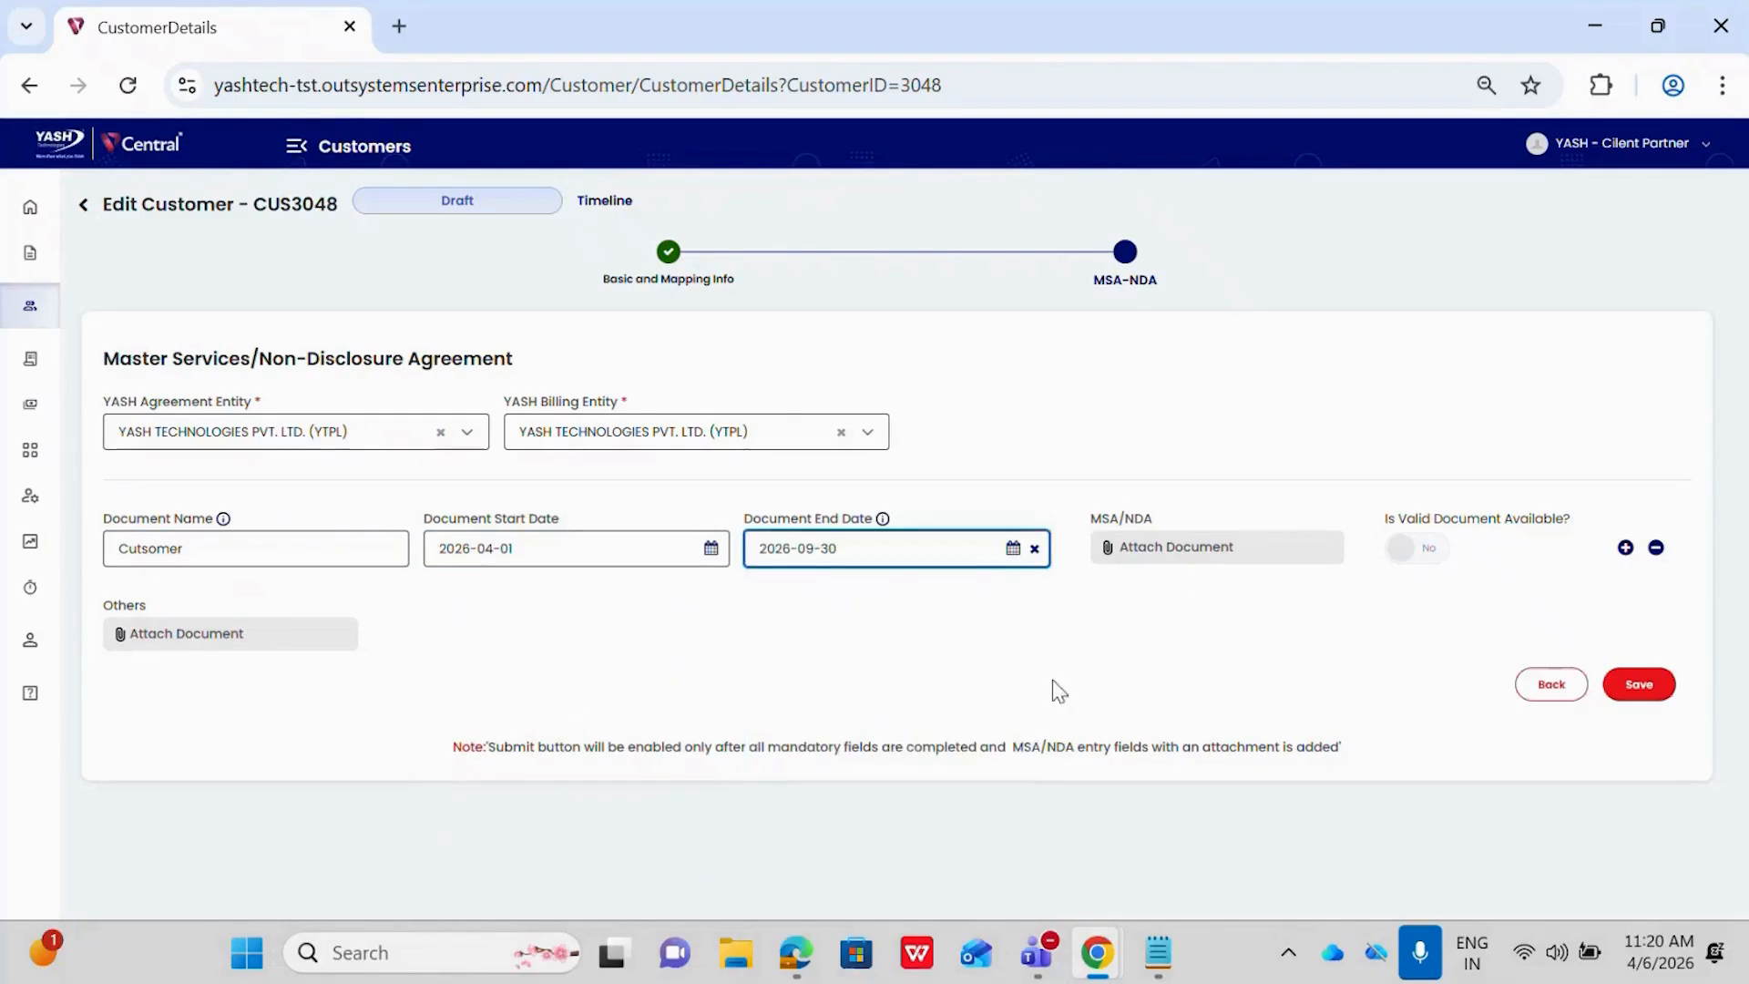
Attach Release Note 2.6.1.docx as the MSA/NDA file, and try adding and removing an extra document row
{"action": "left_click", "coordinate": [1215, 558]}
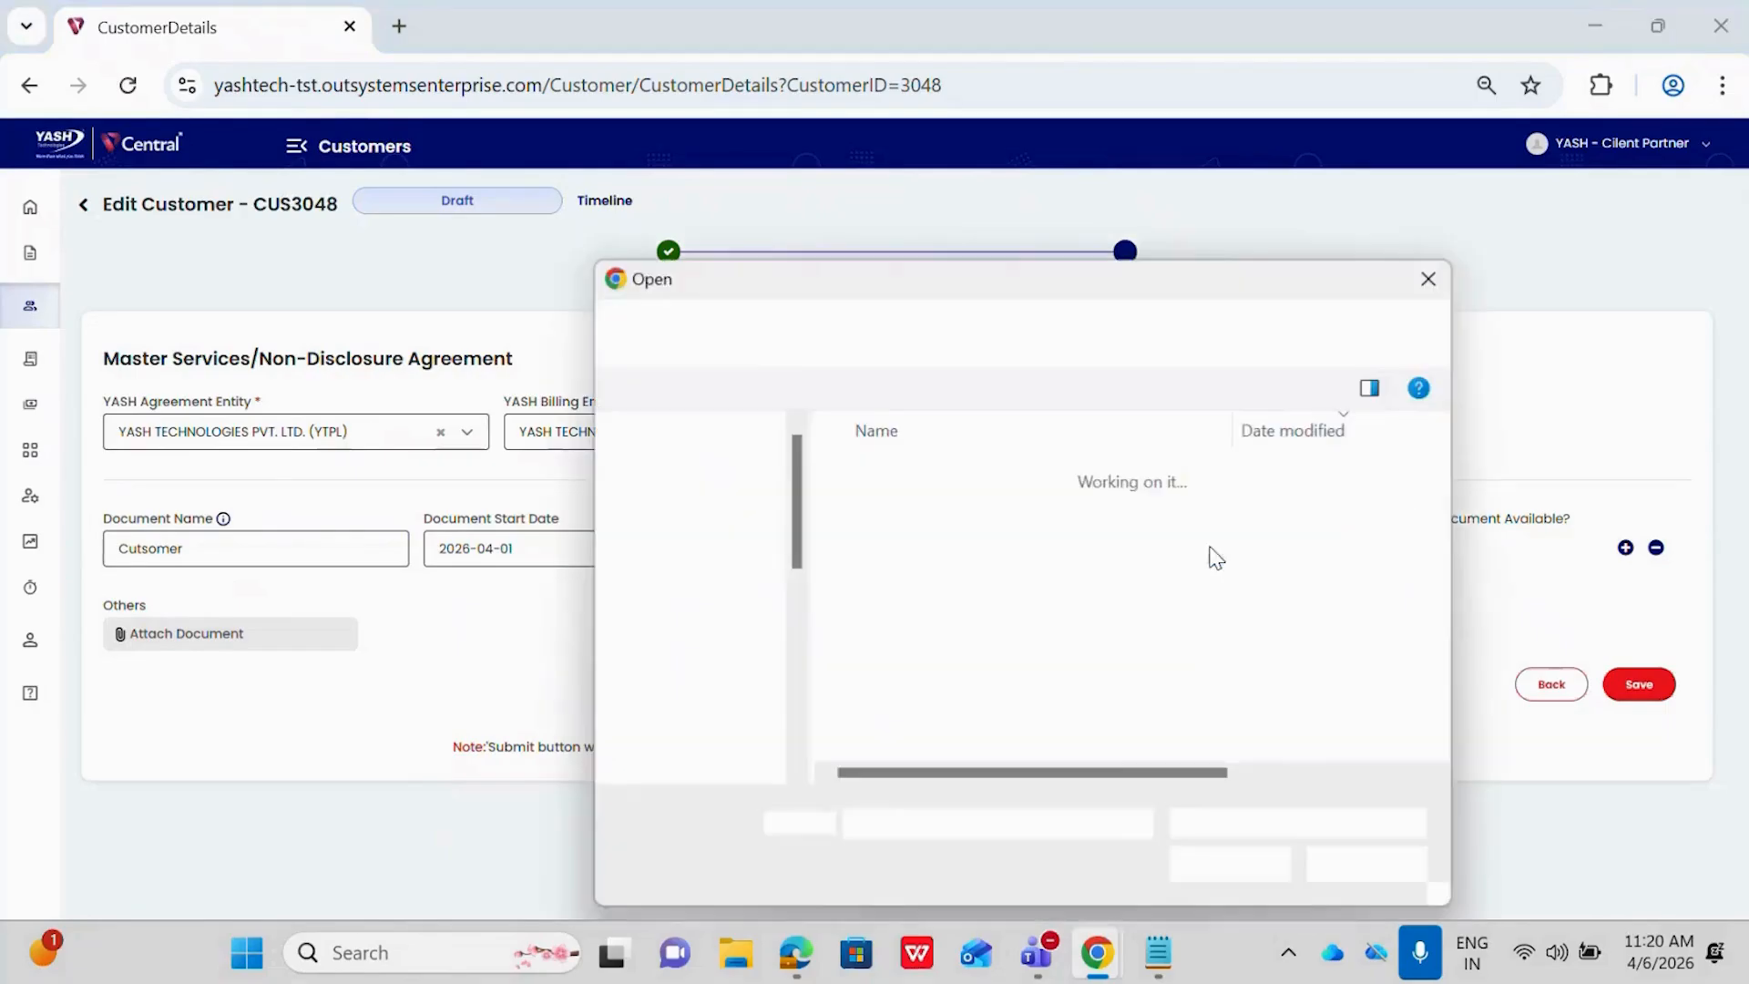
{"action": "left_click", "coordinate": [1011, 716]}
{"action": "left_click", "coordinate": [1217, 865]}
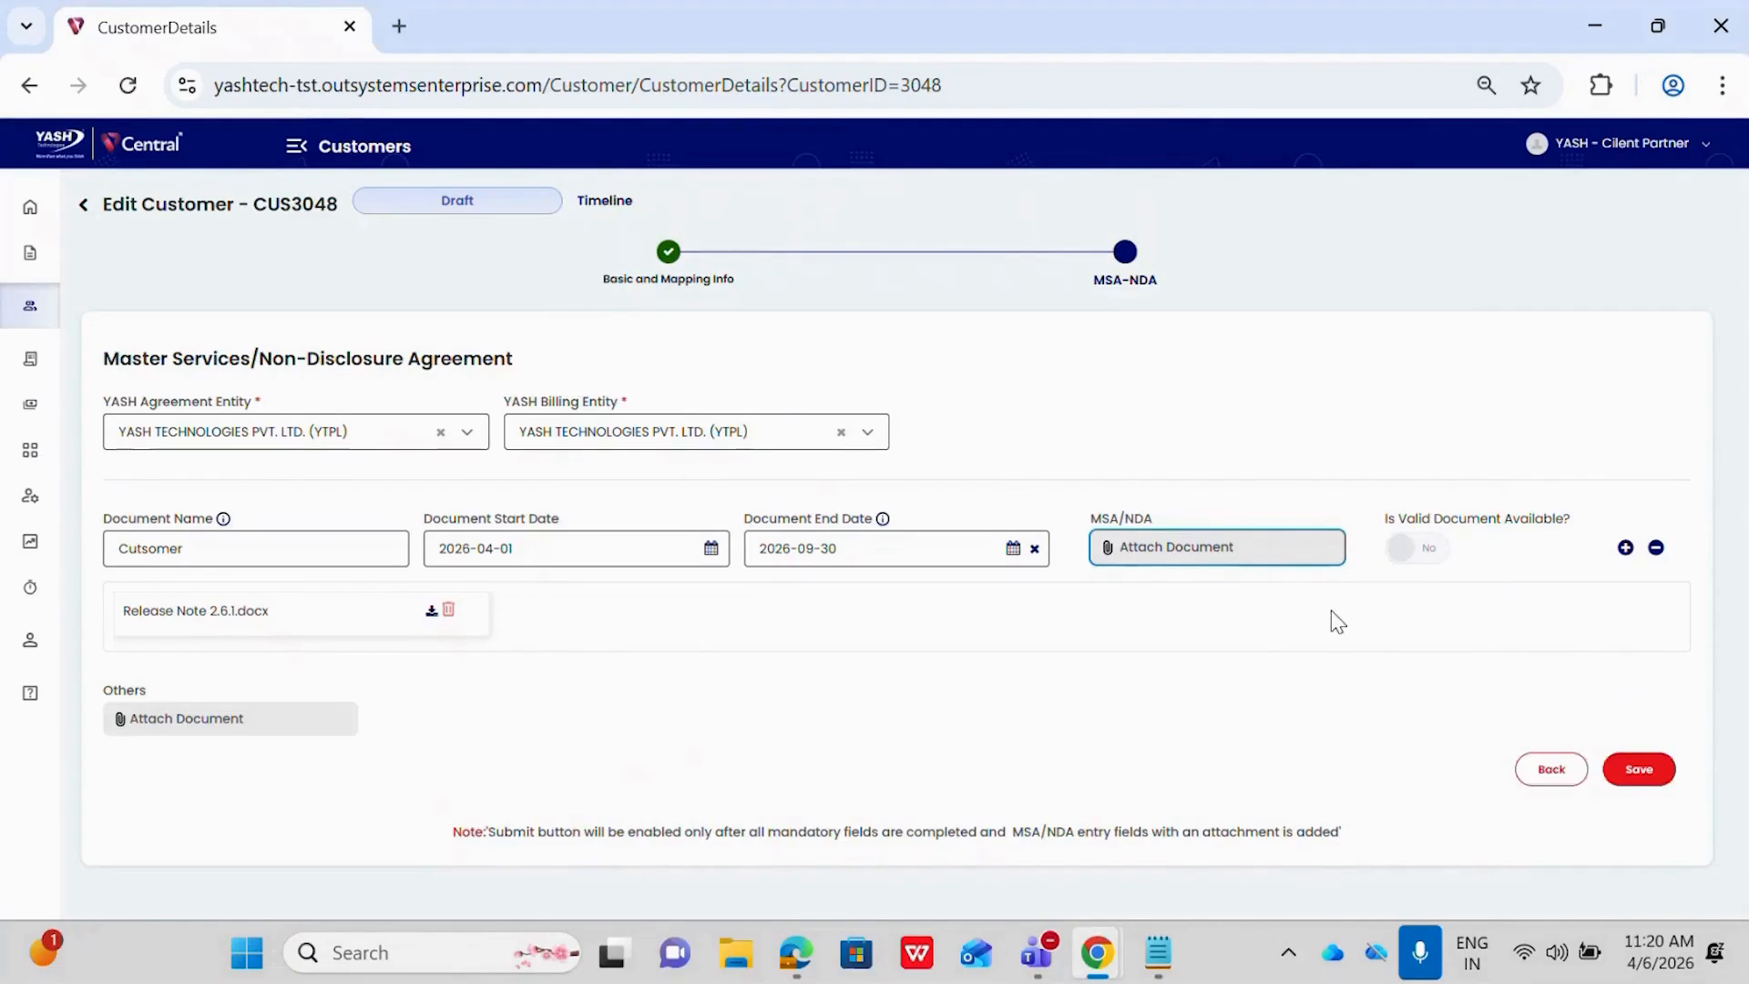
{"action": "left_click", "coordinate": [1625, 550]}
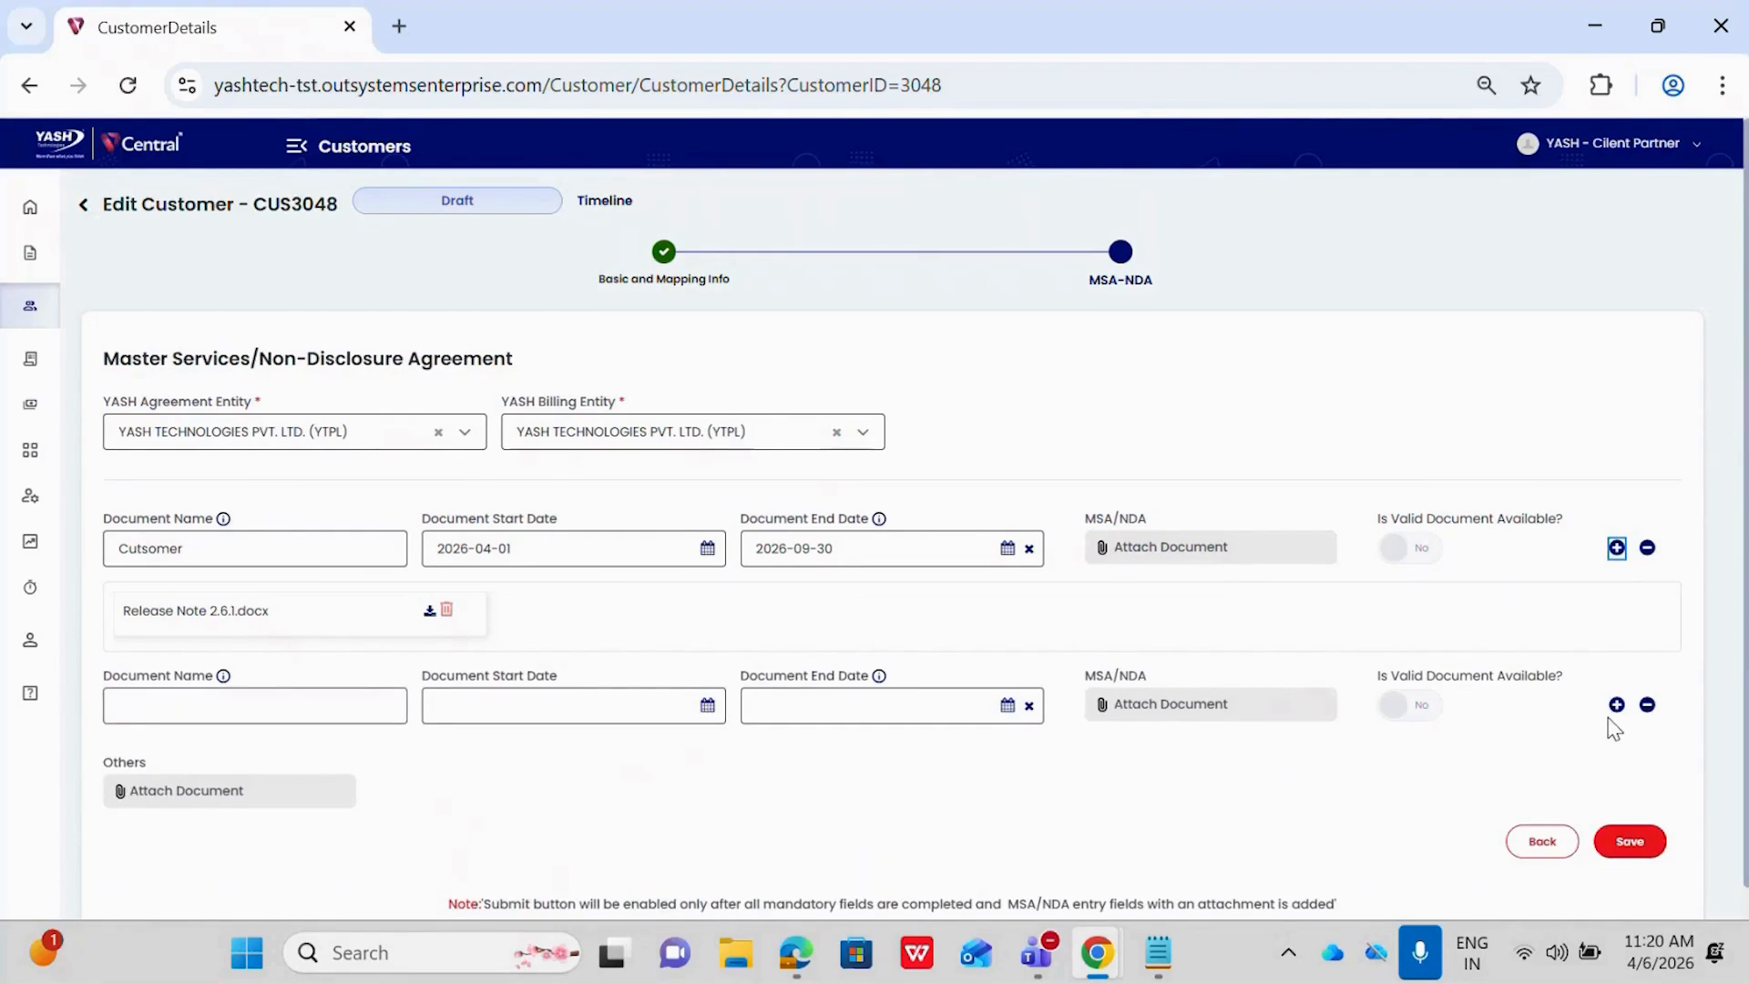
{"action": "left_click", "coordinate": [1647, 705]}
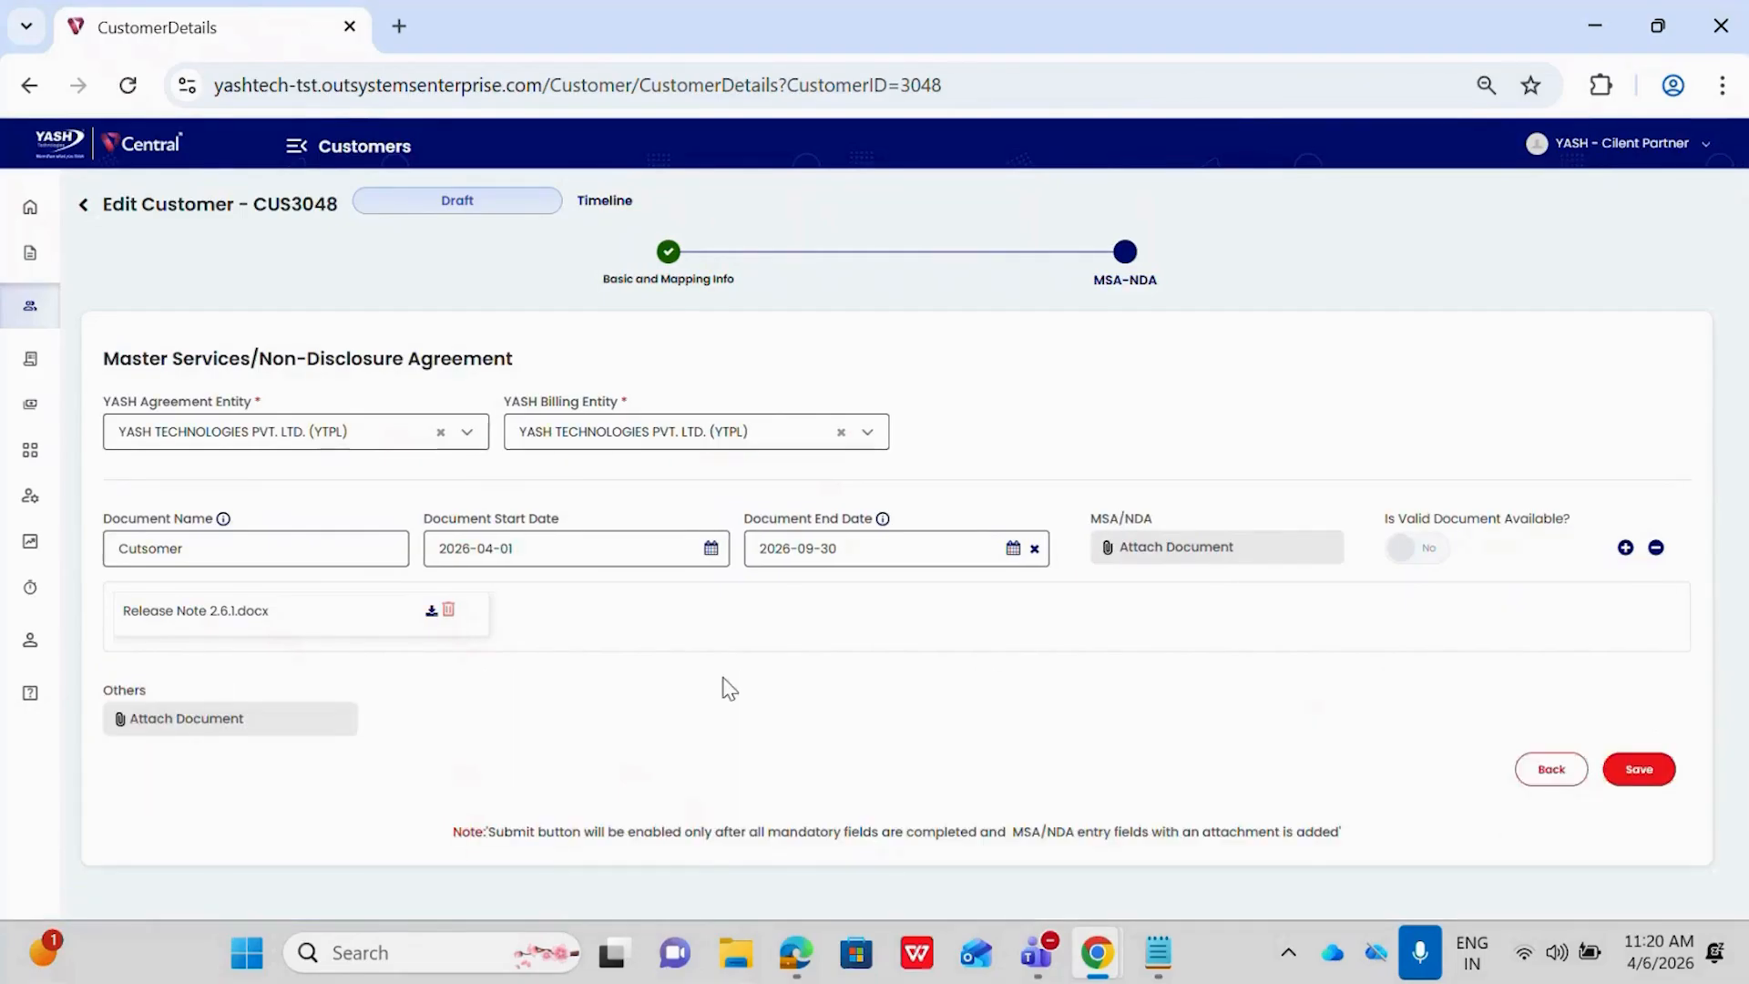
Attach Release Note 2.5 from the Downloads folder under Others and save the agreement details
{"action": "left_click", "coordinate": [293, 726]}
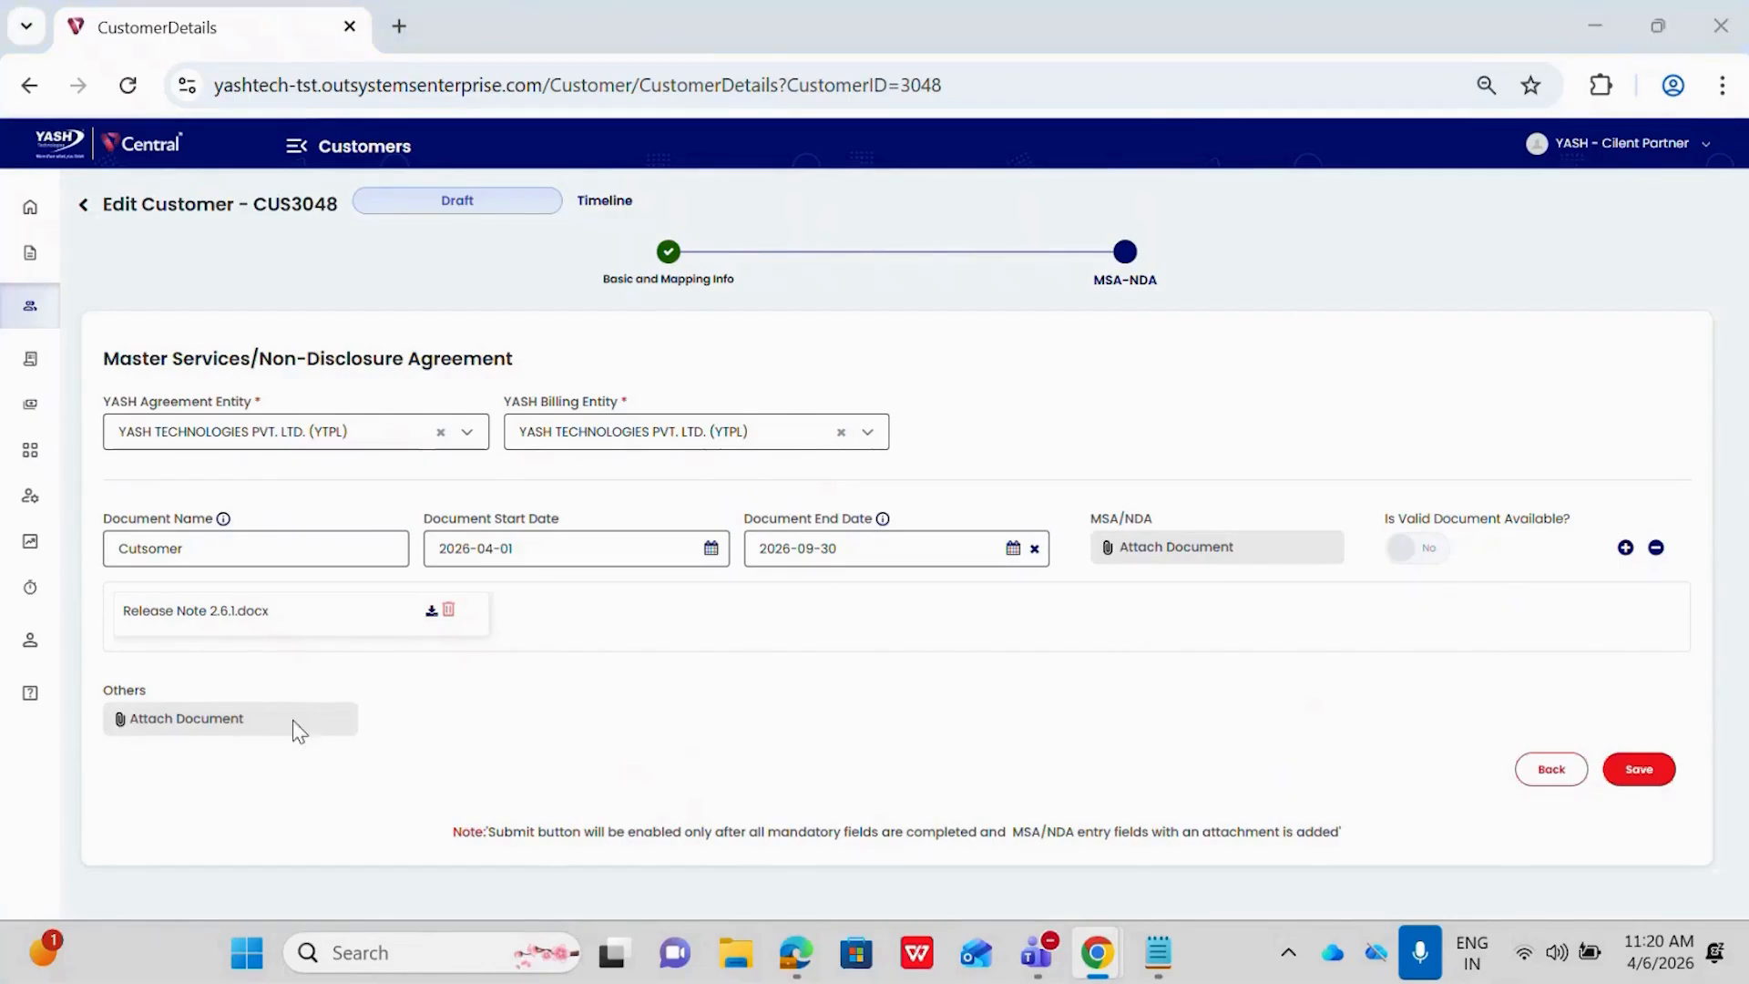
{"action": "scroll", "coordinate": [1101, 726], "scroll_direction": "down", "scroll_amount": 5}
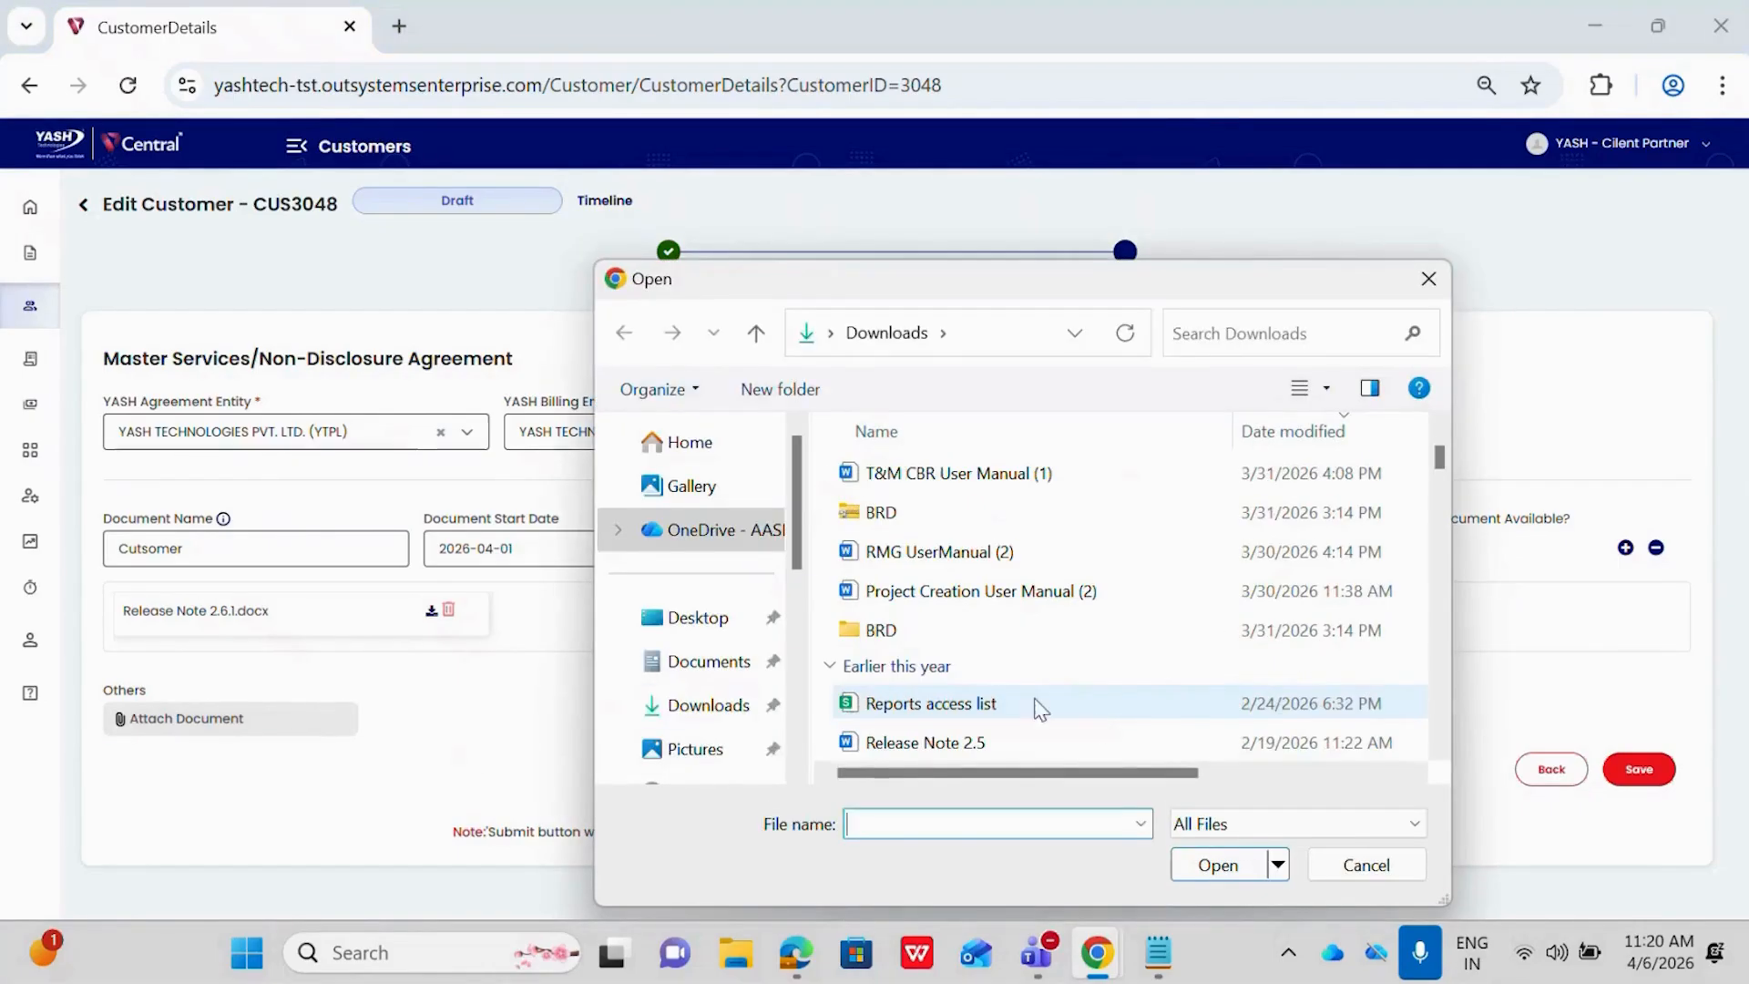
{"action": "left_click", "coordinate": [972, 743]}
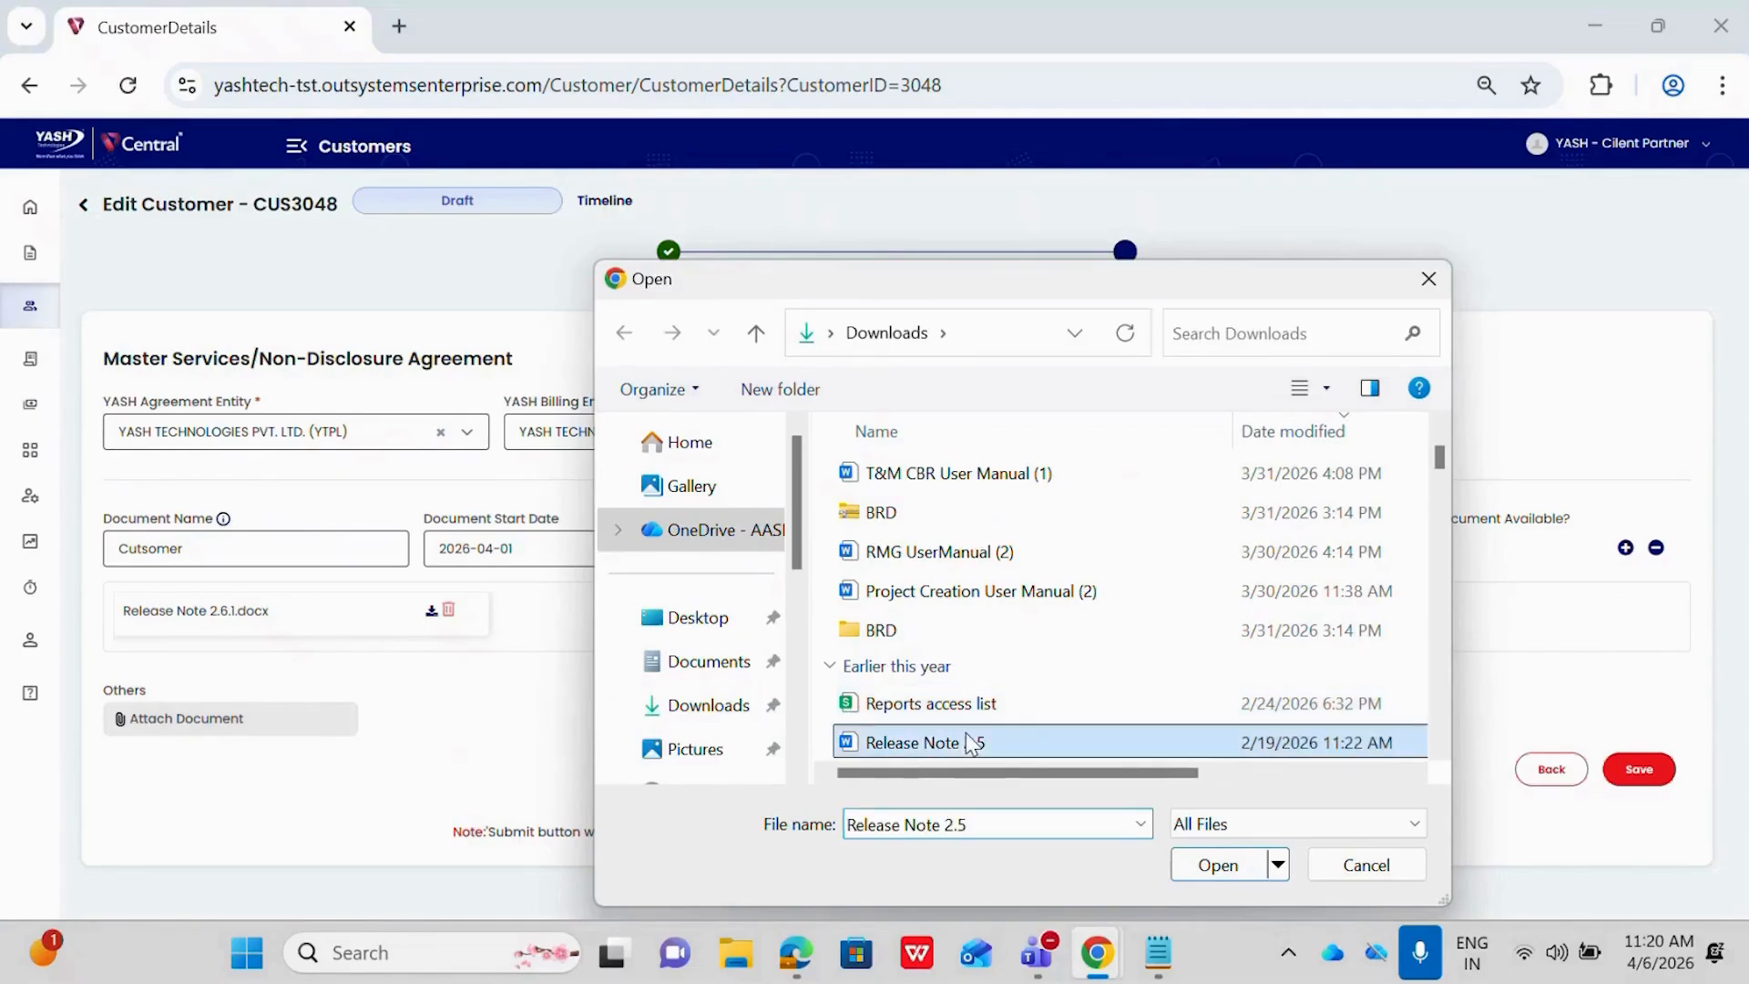
{"action": "left_click", "coordinate": [1218, 864]}
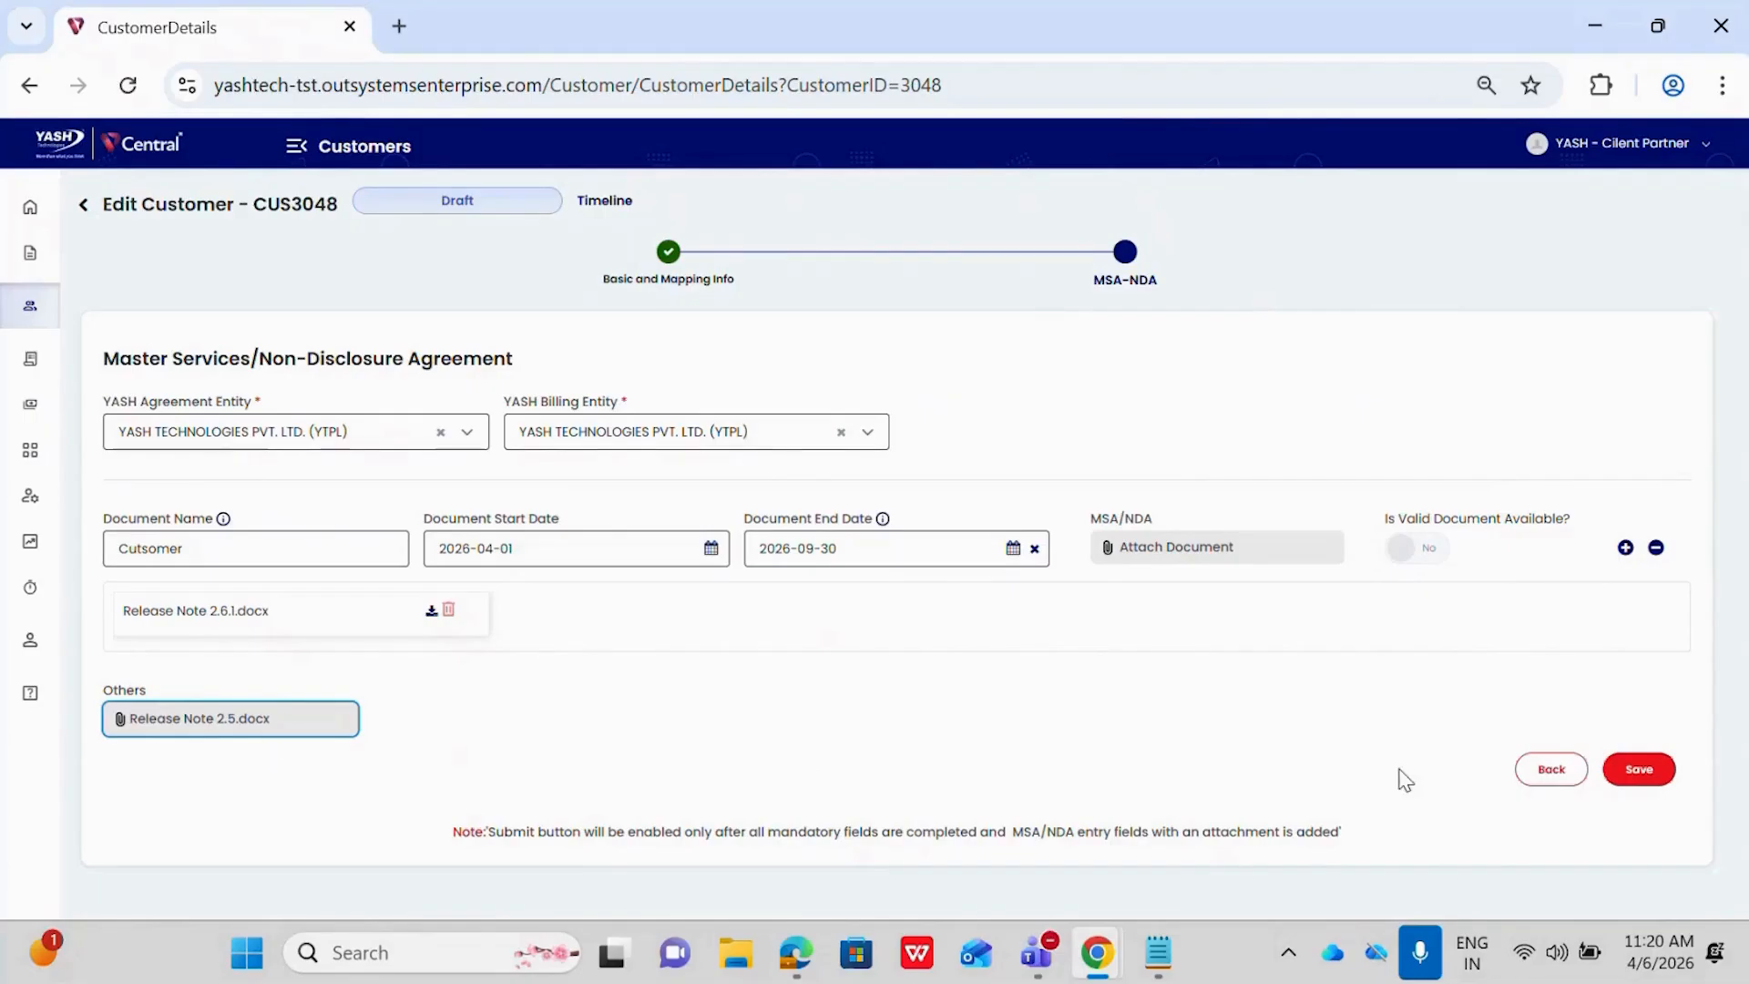
{"action": "left_click", "coordinate": [1639, 769]}
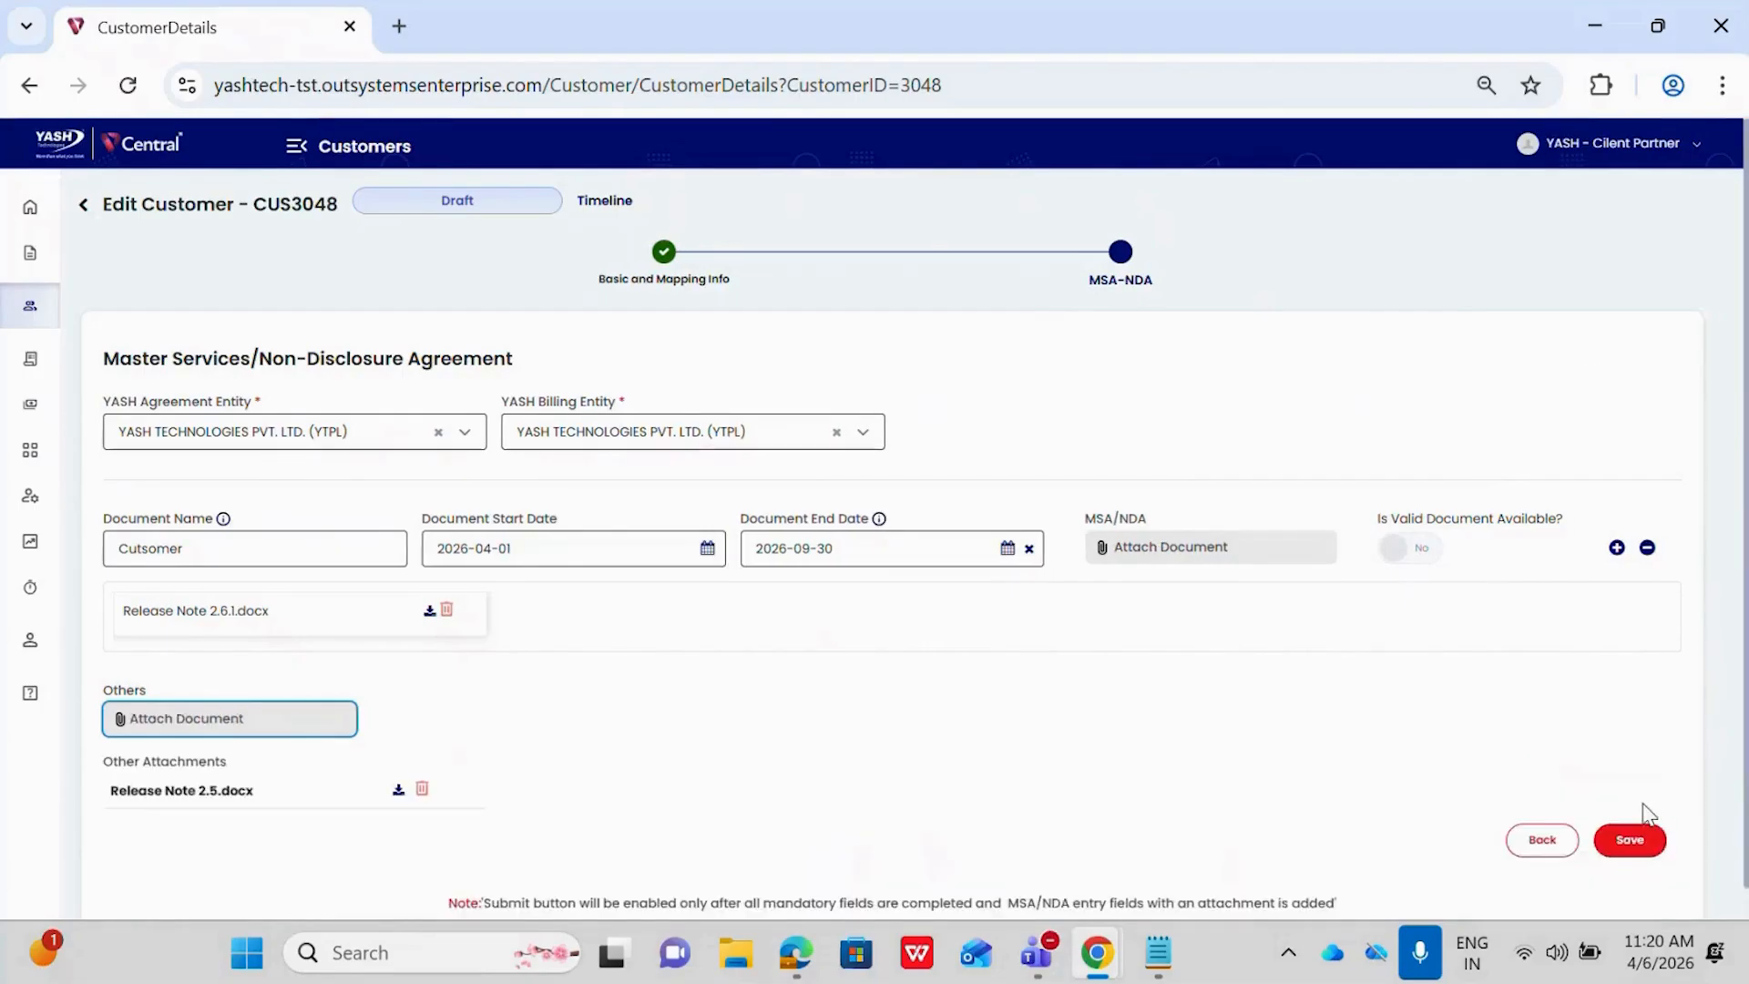
{"action": "scroll", "coordinate": [1646, 813], "scroll_direction": "down", "scroll_amount": 1}
{"action": "left_click", "coordinate": [1627, 807]}
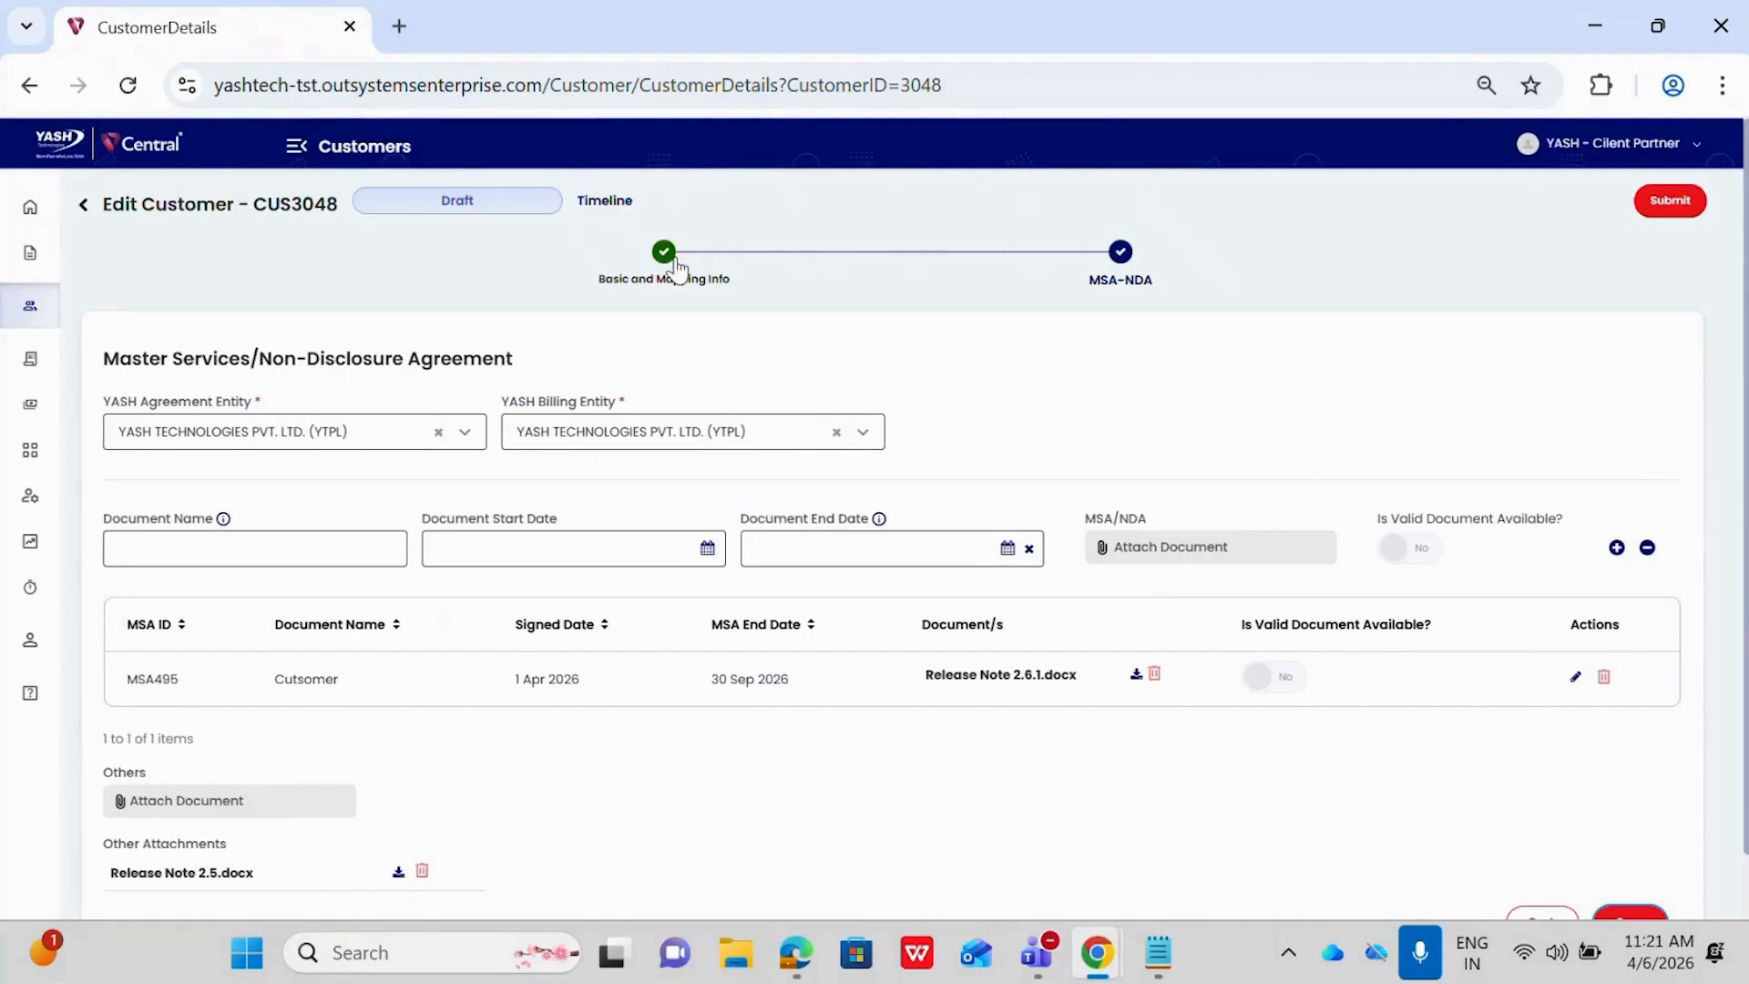
Return to the customers list and examine the customer and approval status of Customer Demo 2.1
{"action": "left_click", "coordinate": [30, 308]}
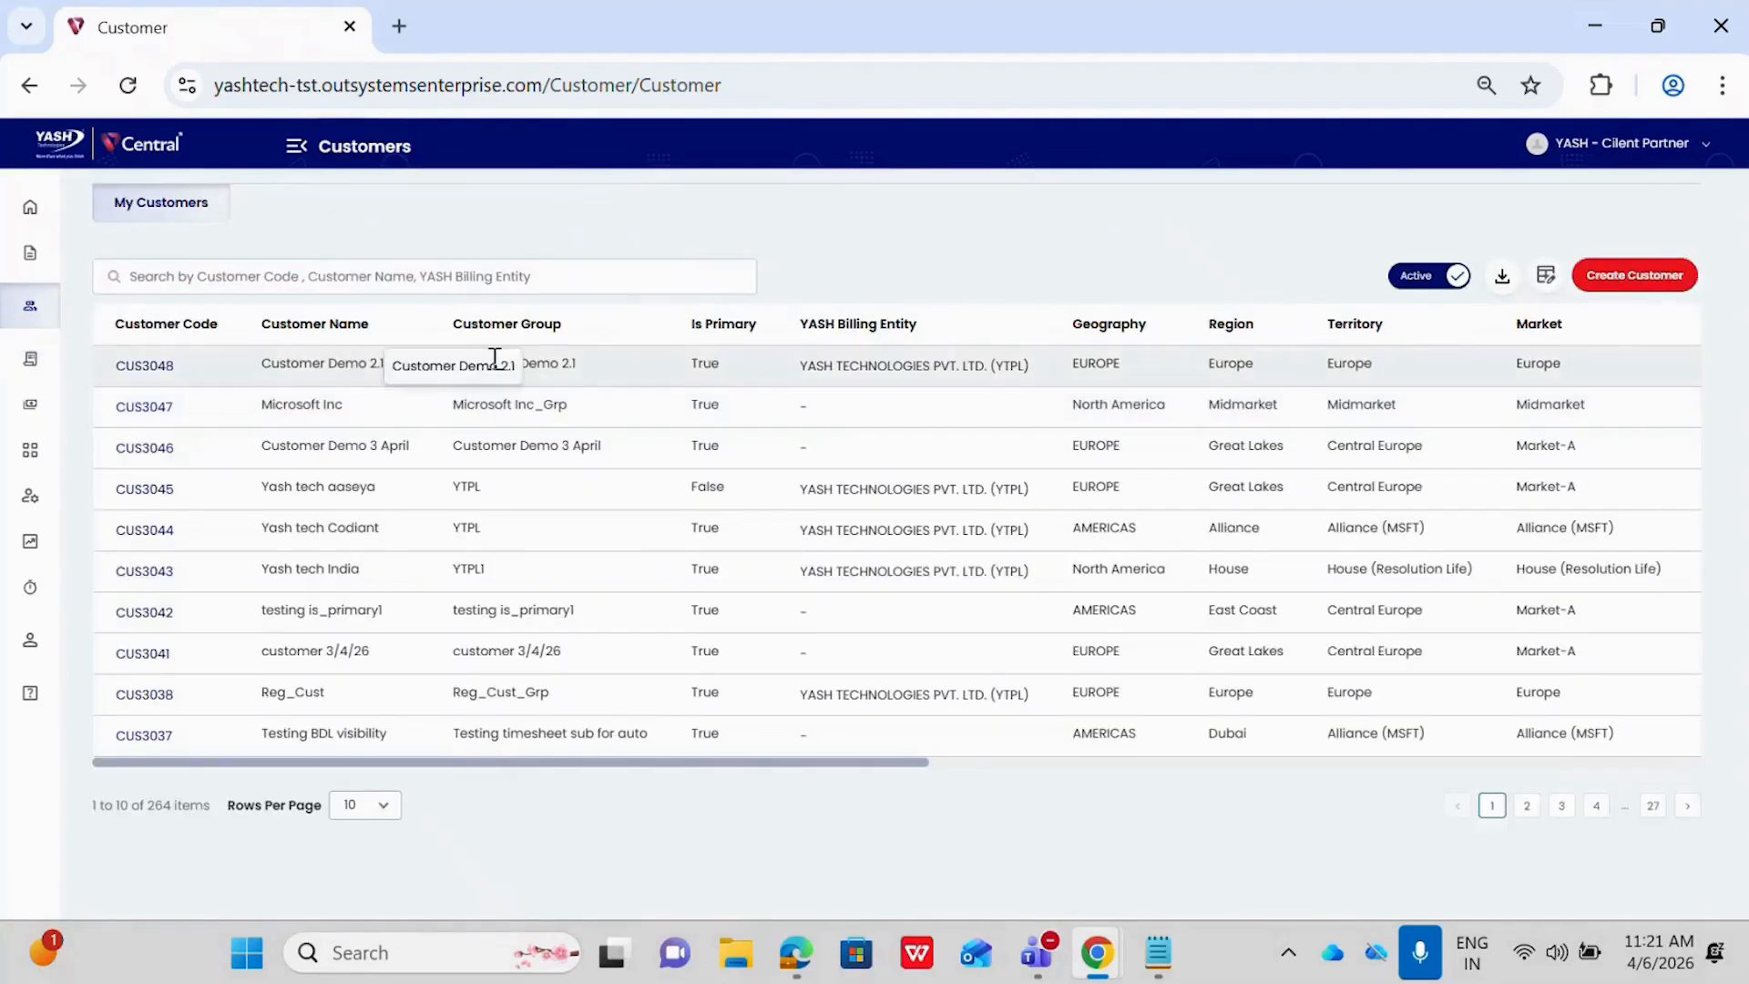
{"action": "scroll", "coordinate": [1027, 361], "scroll_direction": "right", "scroll_amount": 10}
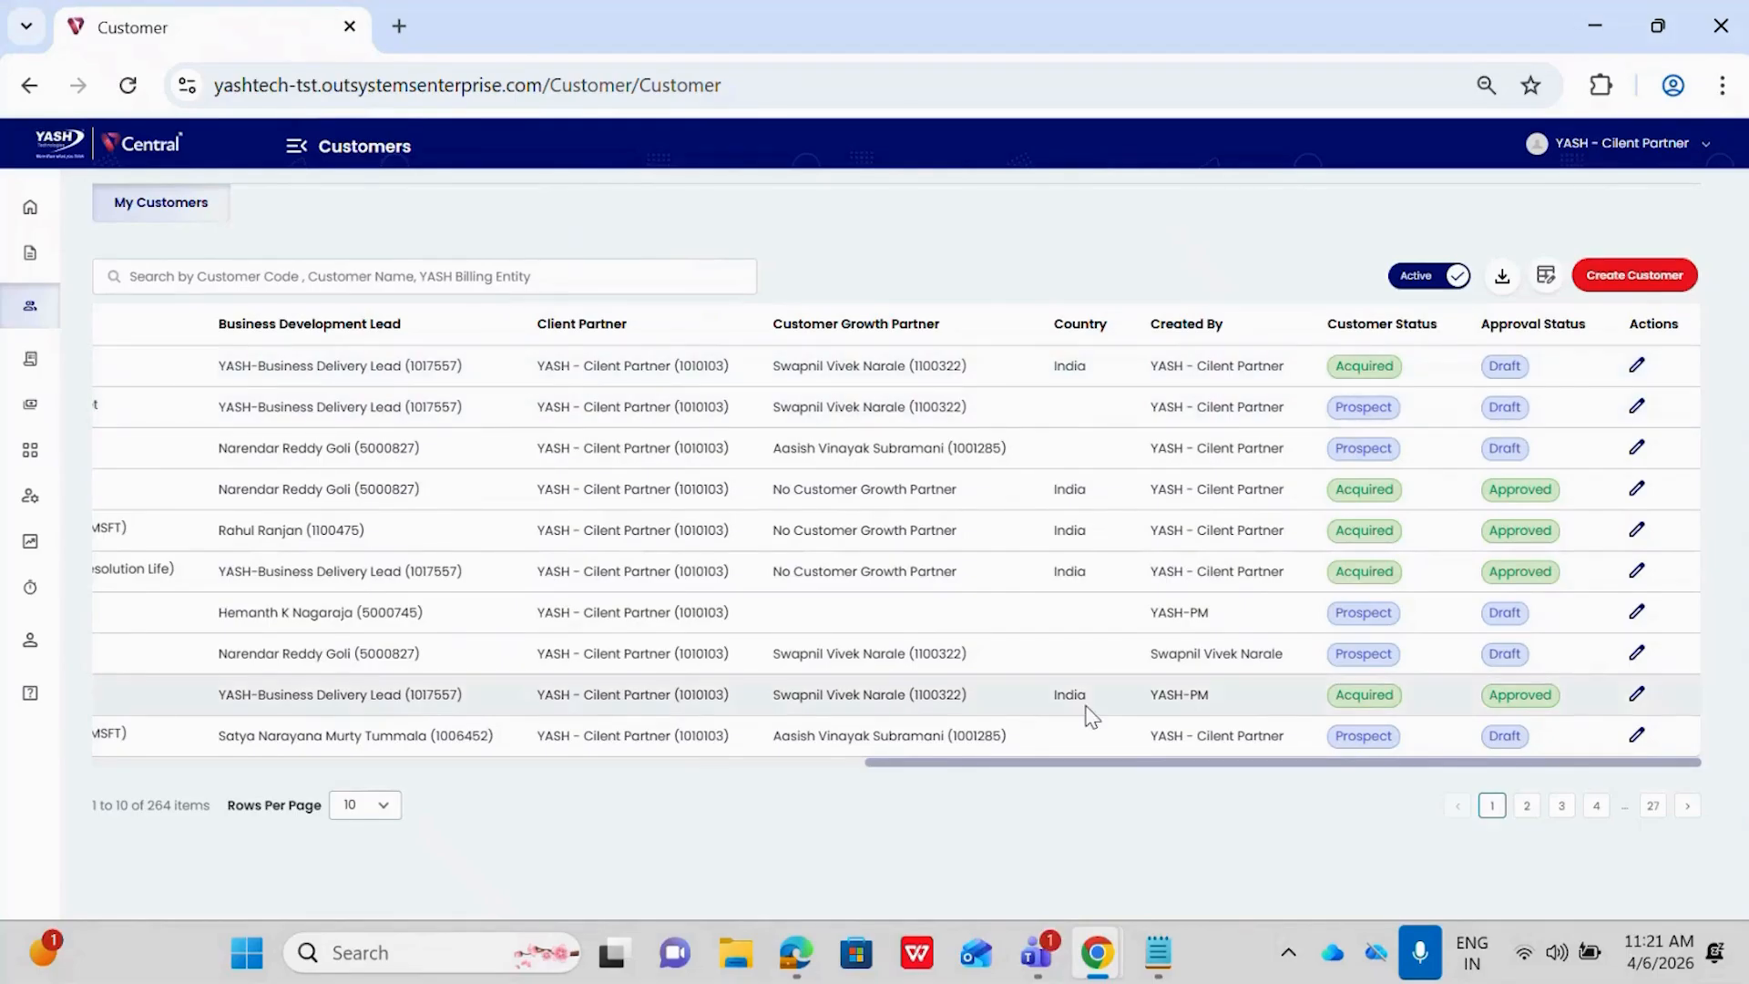
Switch to the project window, start creating a project and search its customer choices for "customer demo 2.1"
{"action": "mouse_move", "coordinate": [1106, 956]}
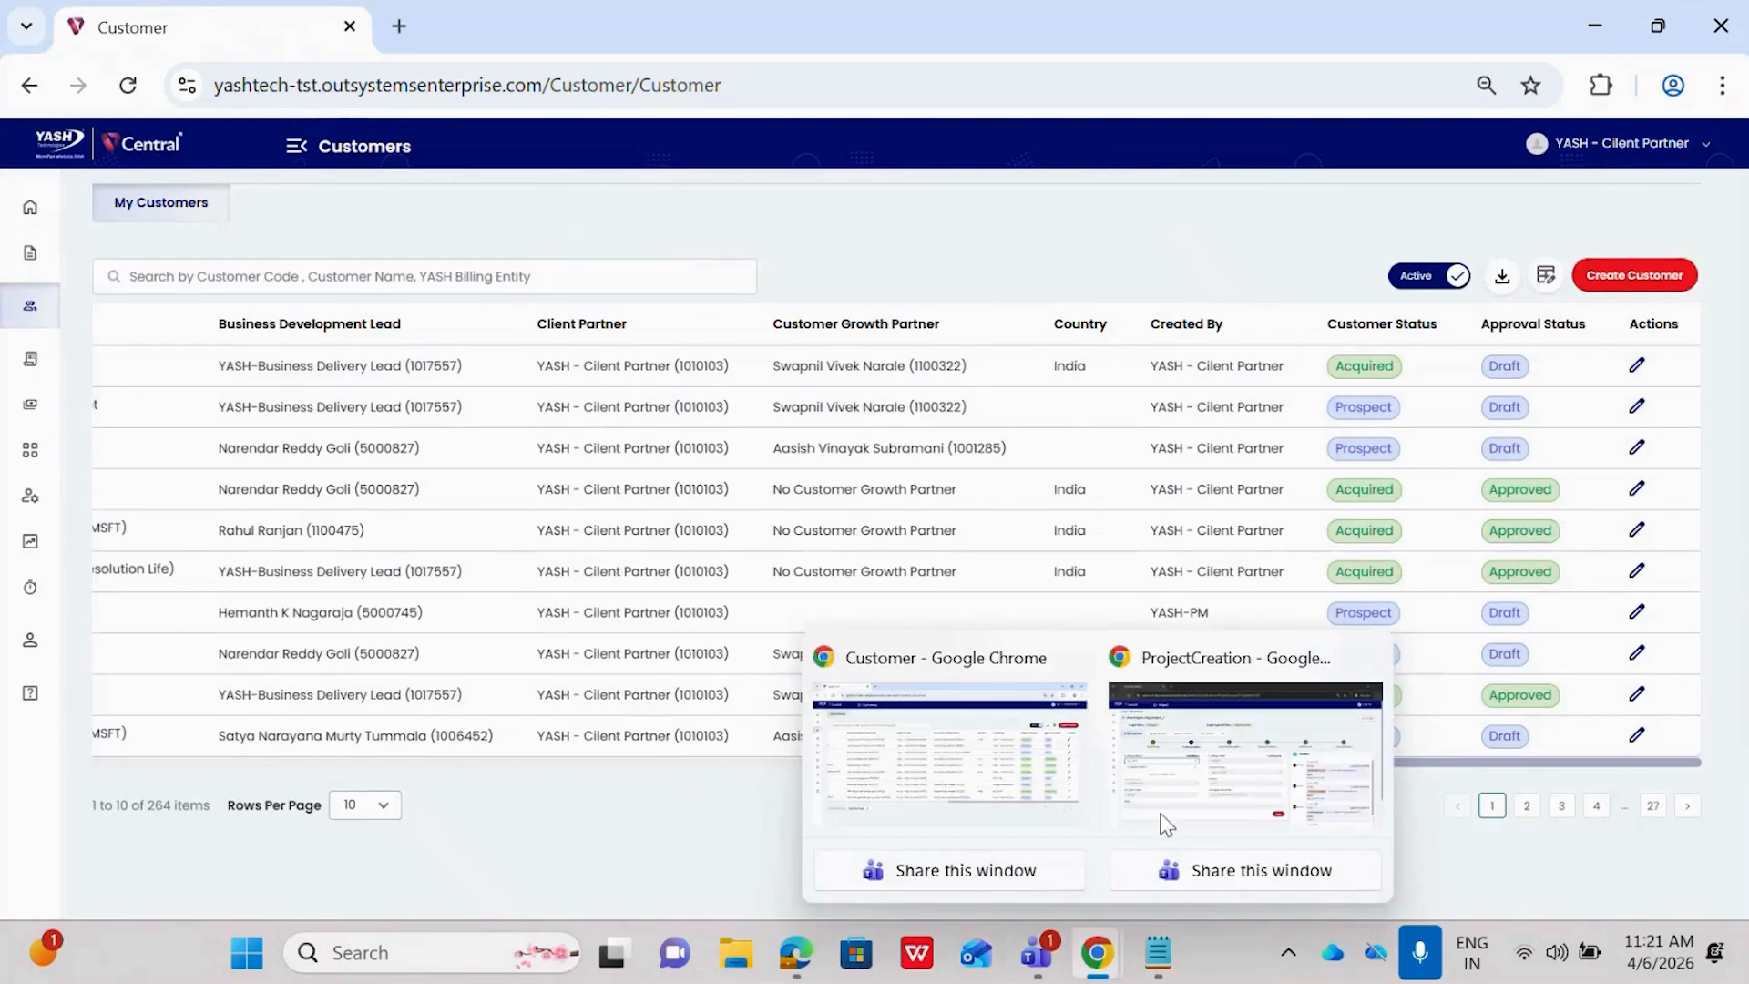
{"action": "mouse_move", "coordinate": [1195, 775]}
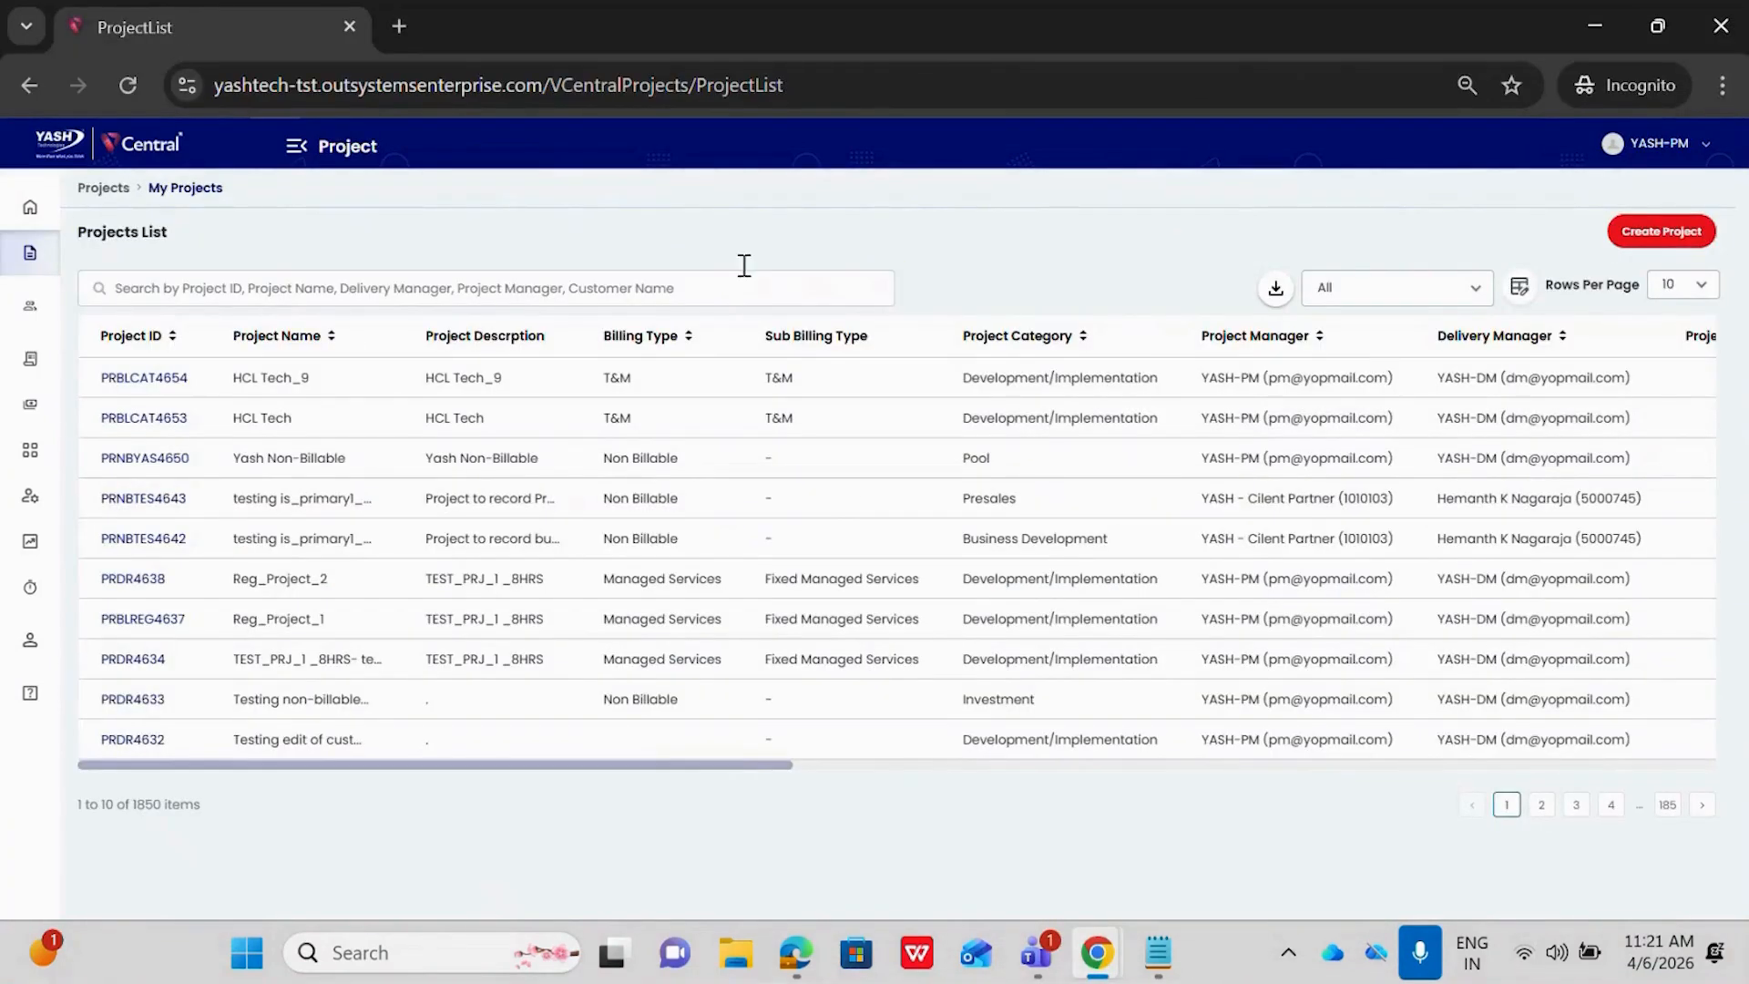
{"action": "left_click", "coordinate": [1647, 239]}
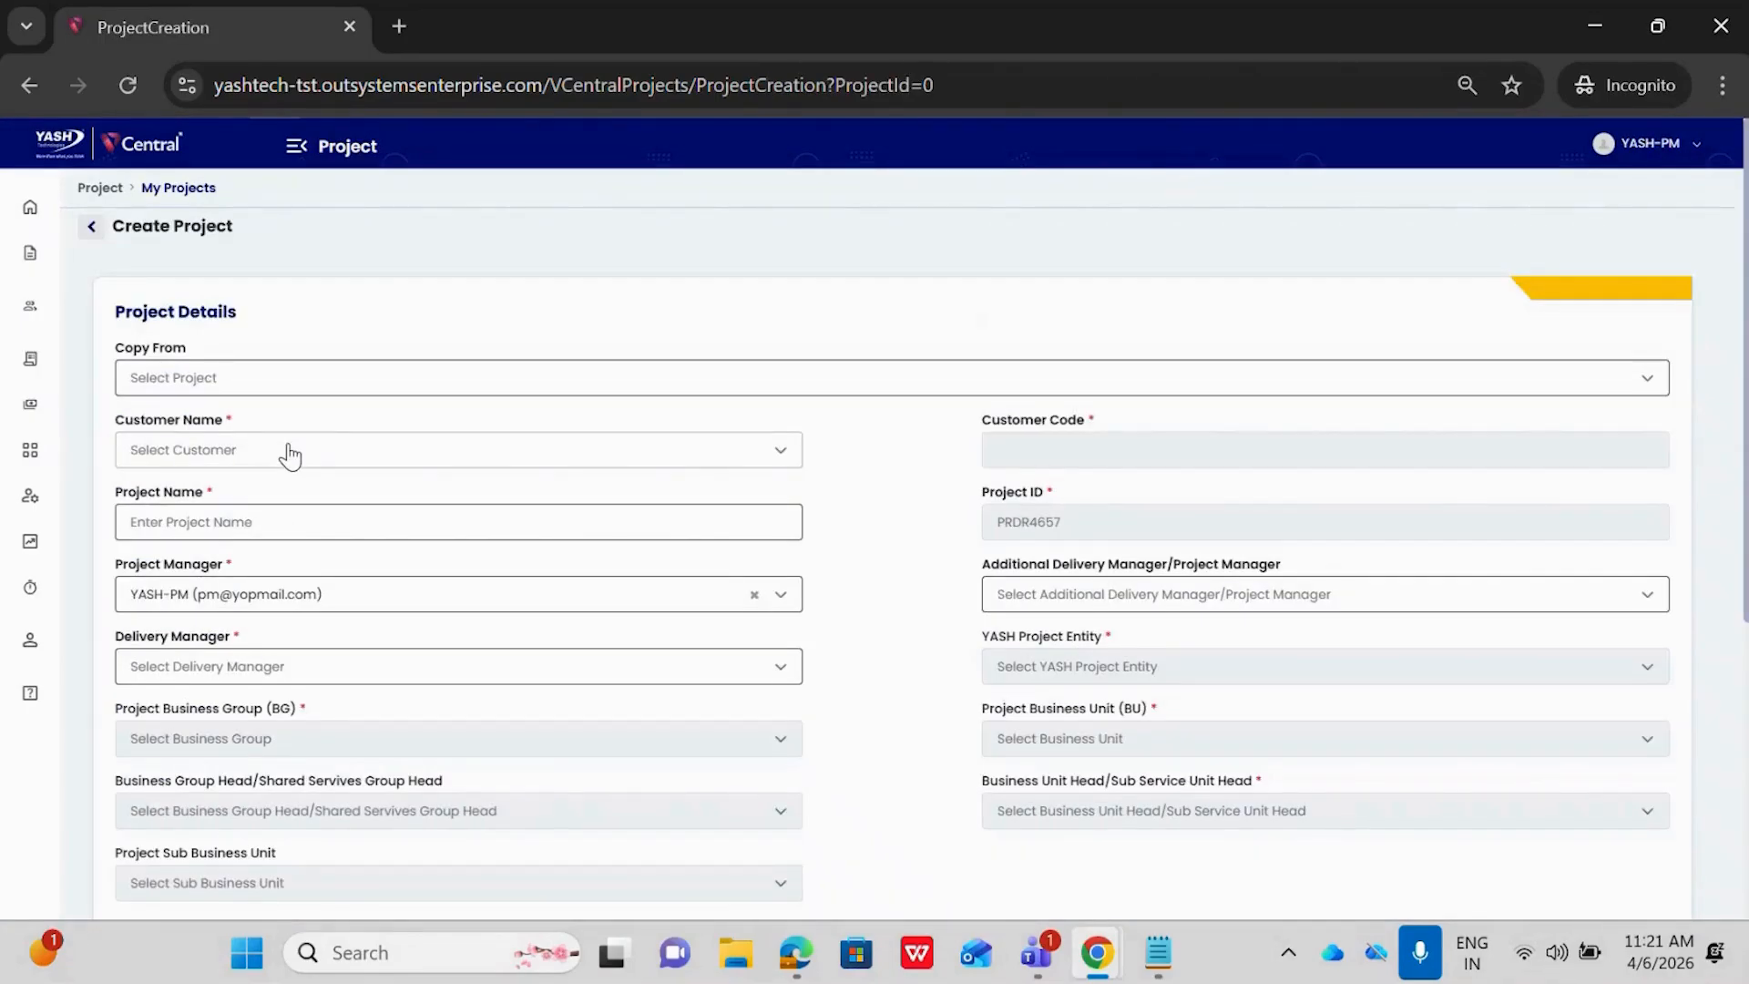
{"action": "left_click", "coordinate": [246, 460]}
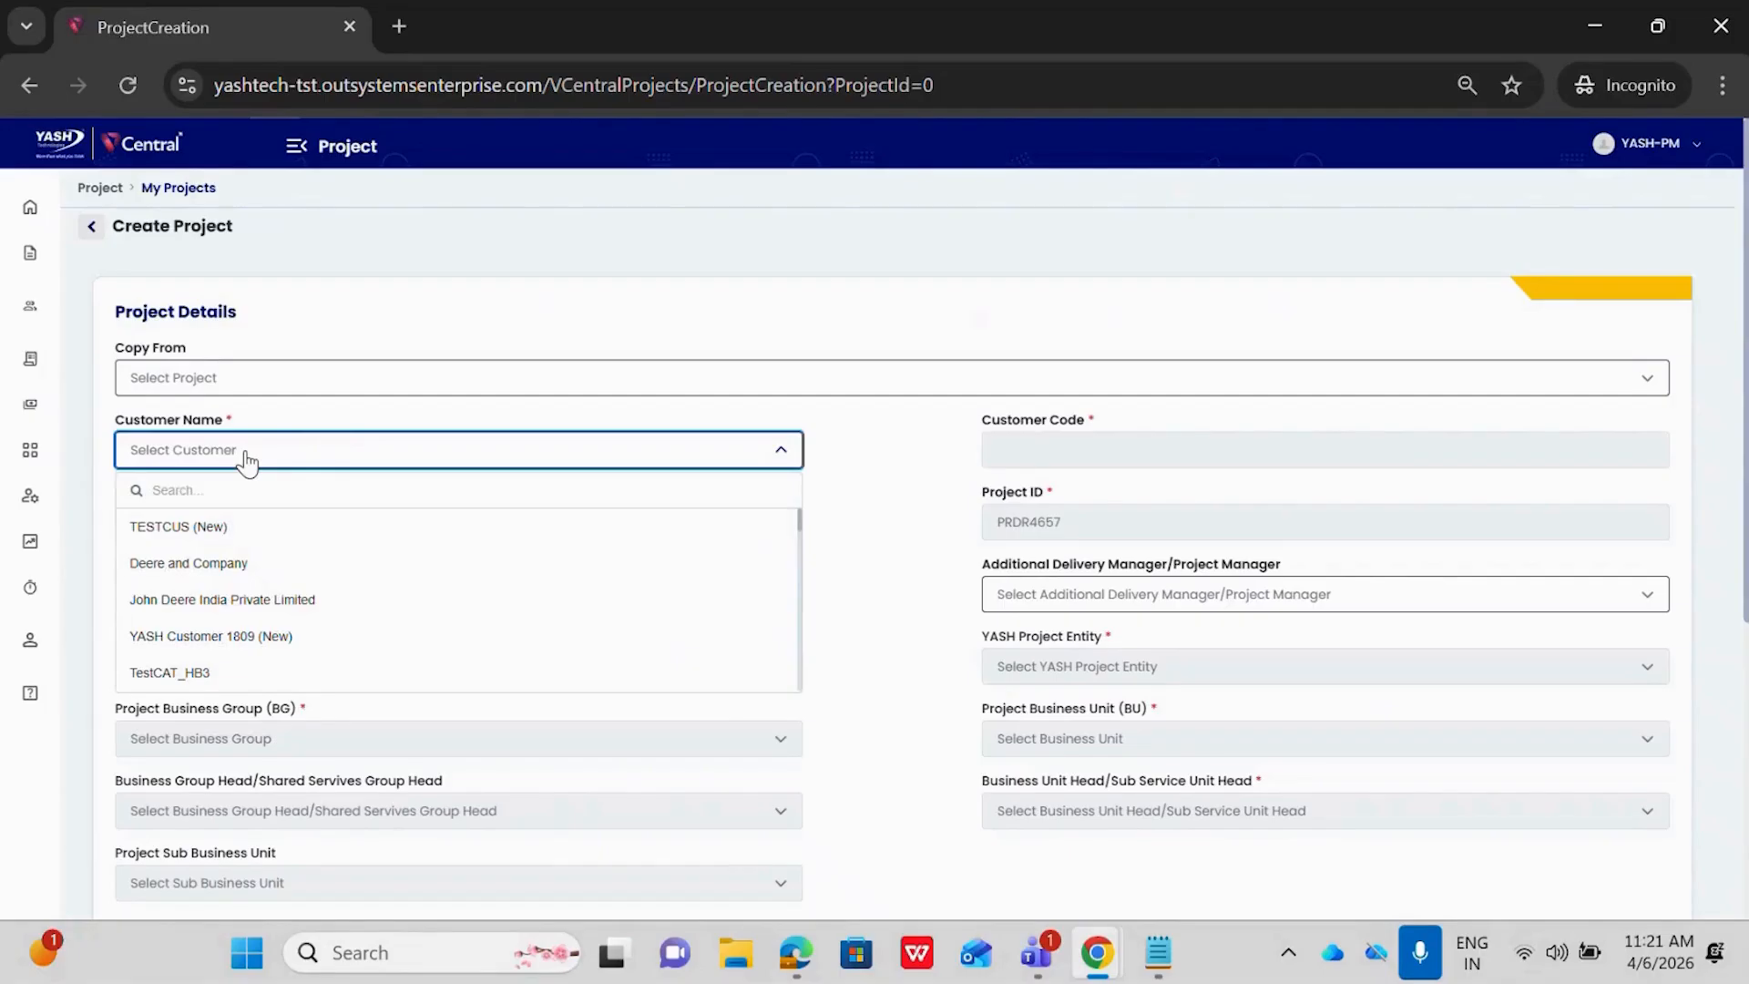
{"action": "type", "text": "cust"}
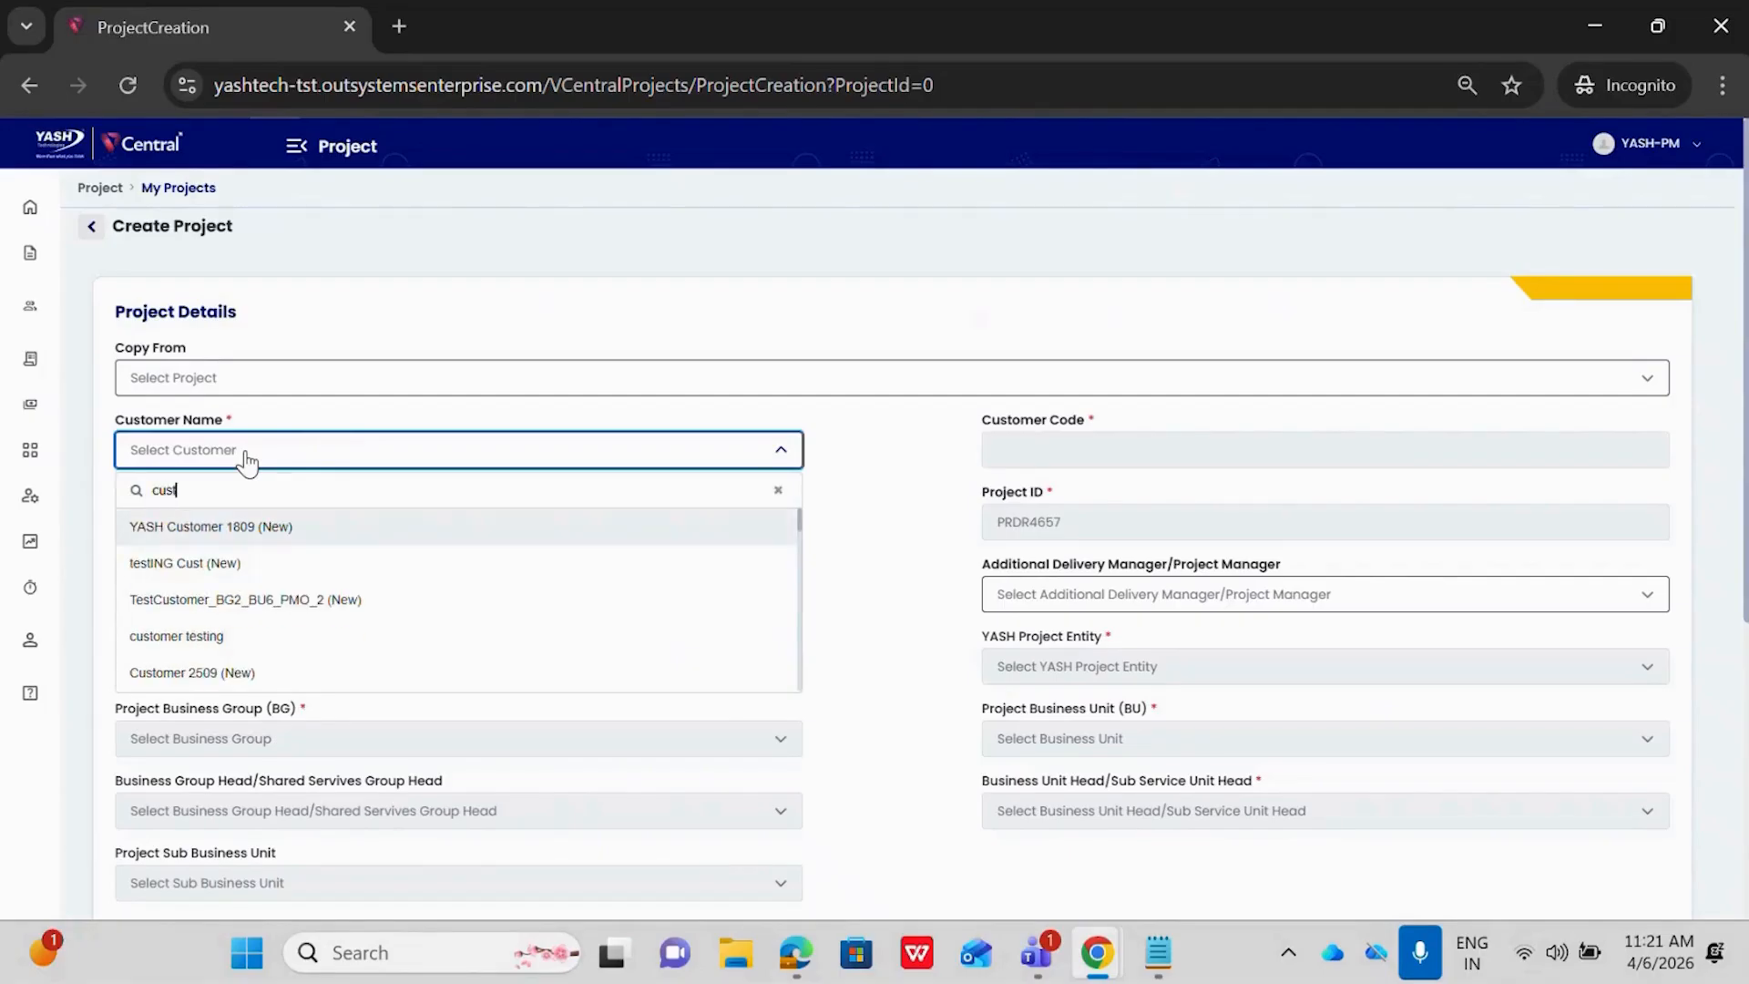
{"action": "type", "text": "omer demo"}
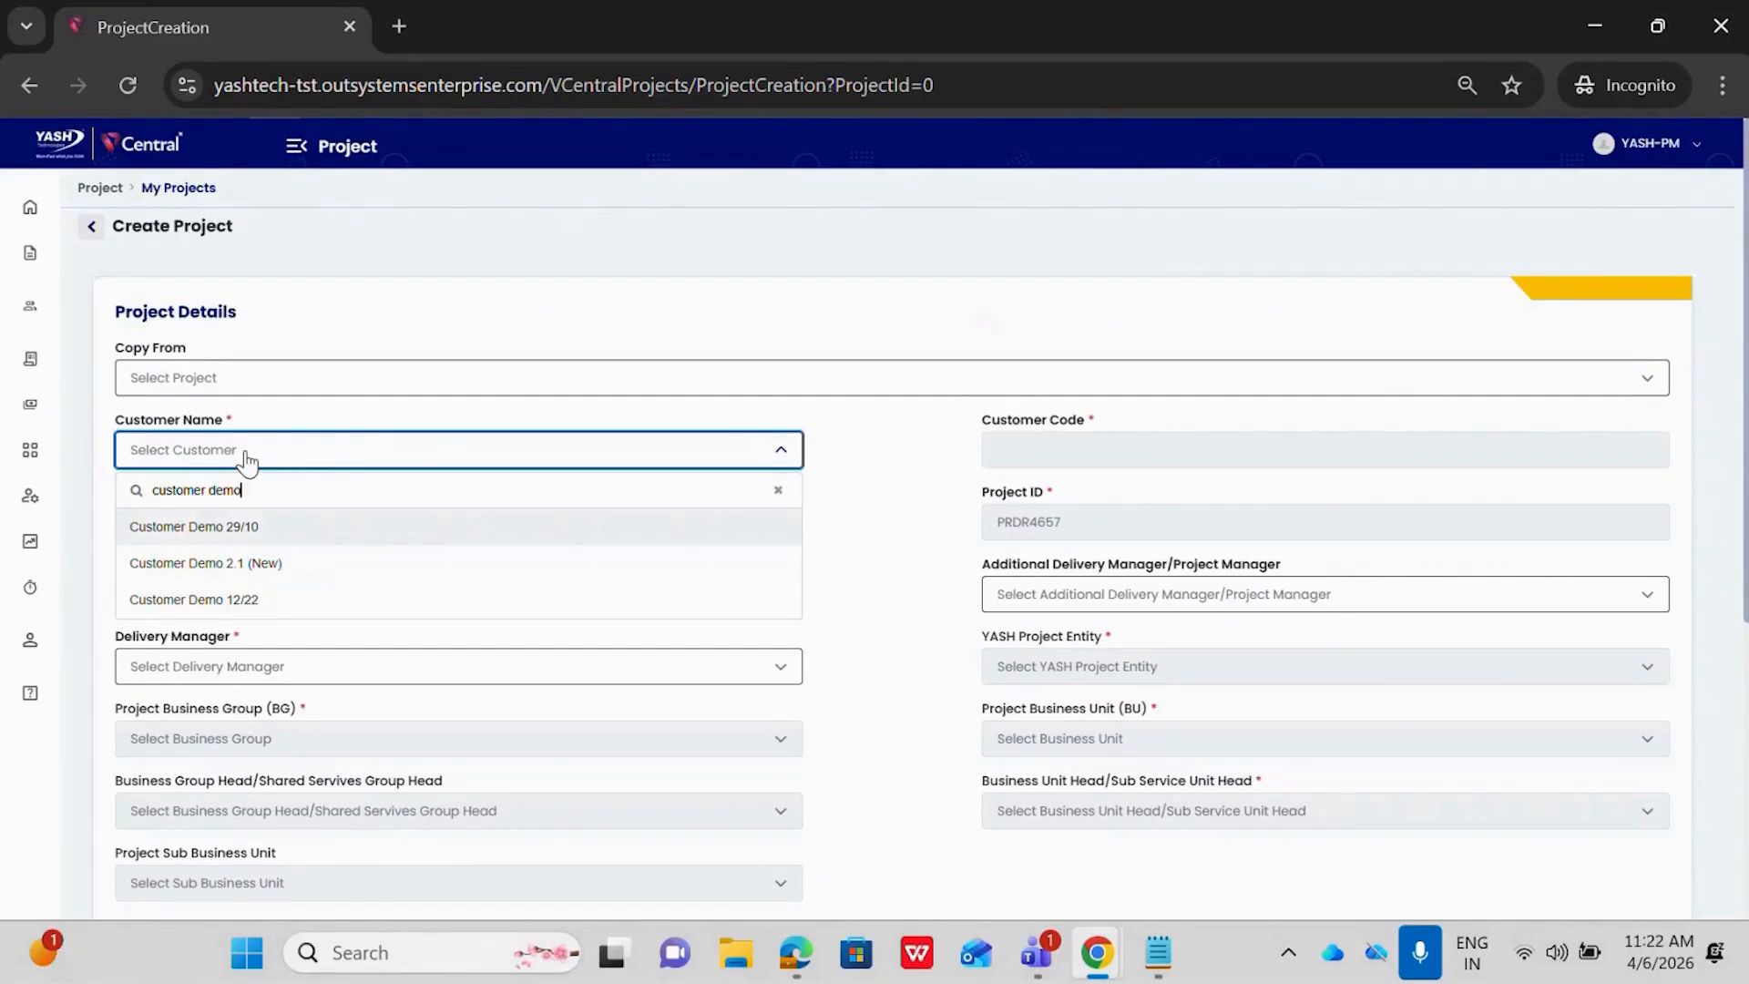
{"action": "type", "text": " 2.1"}
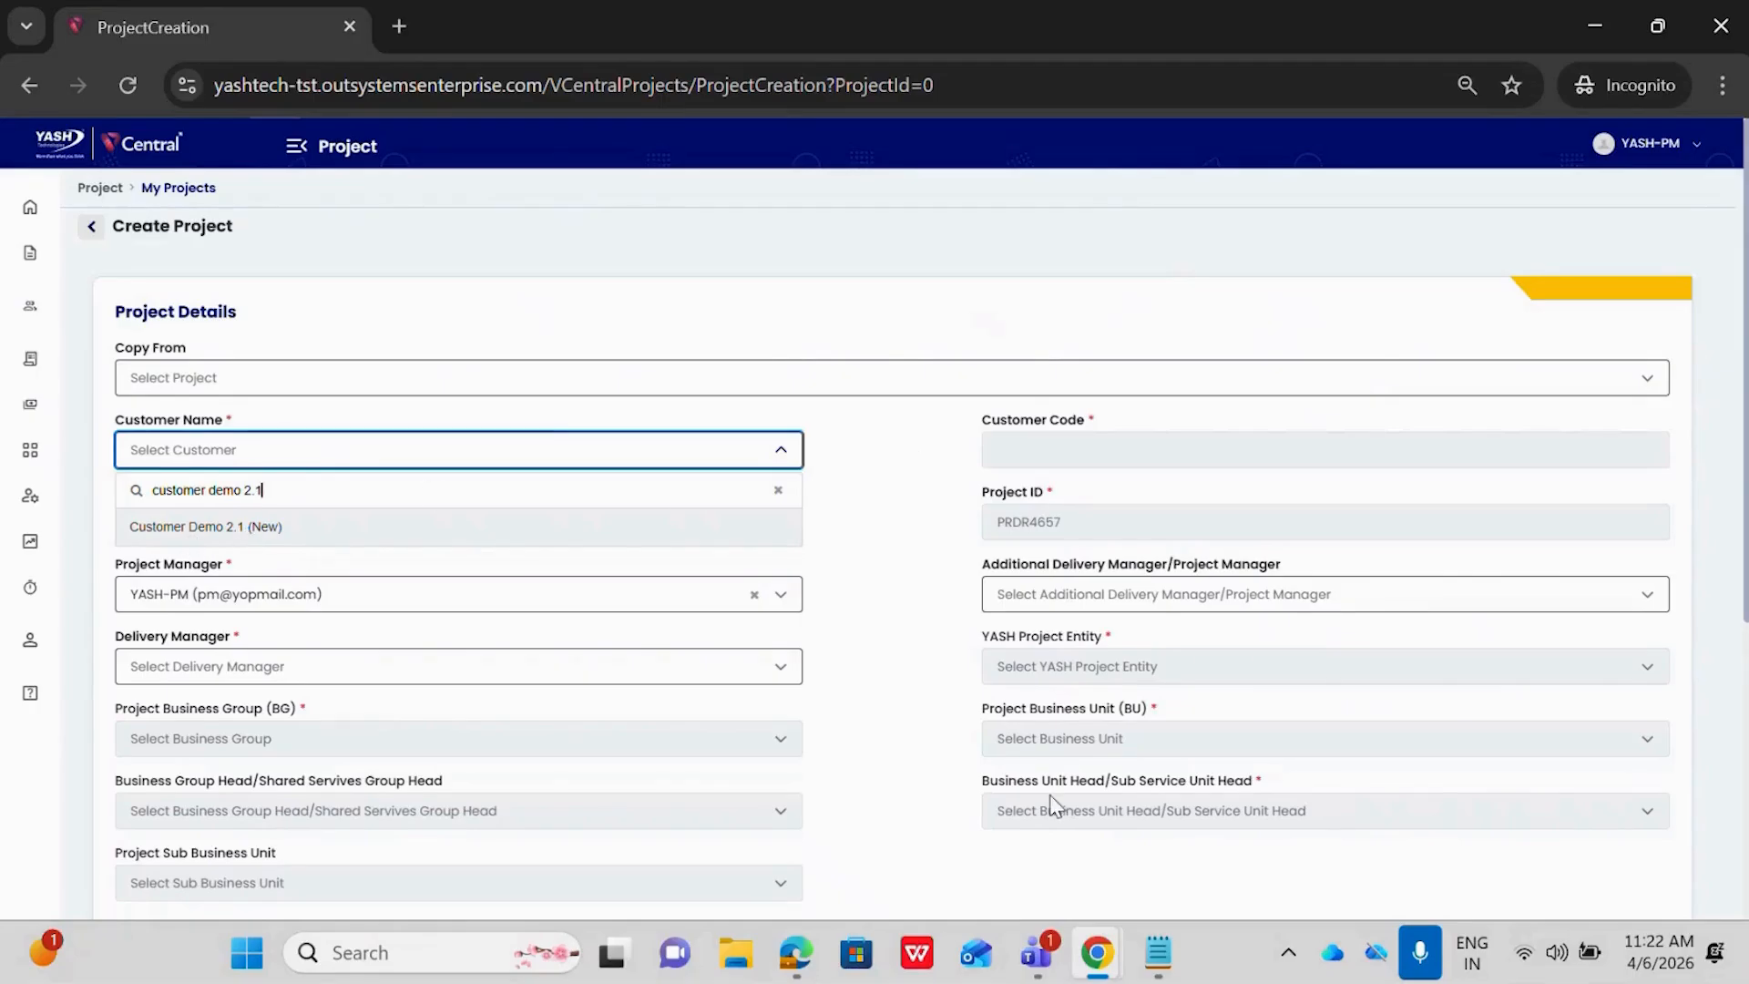
Return to the customers window, open Customer Demo 2.1 for editing, and submit it for legal approval
{"action": "mouse_move", "coordinate": [1111, 958]}
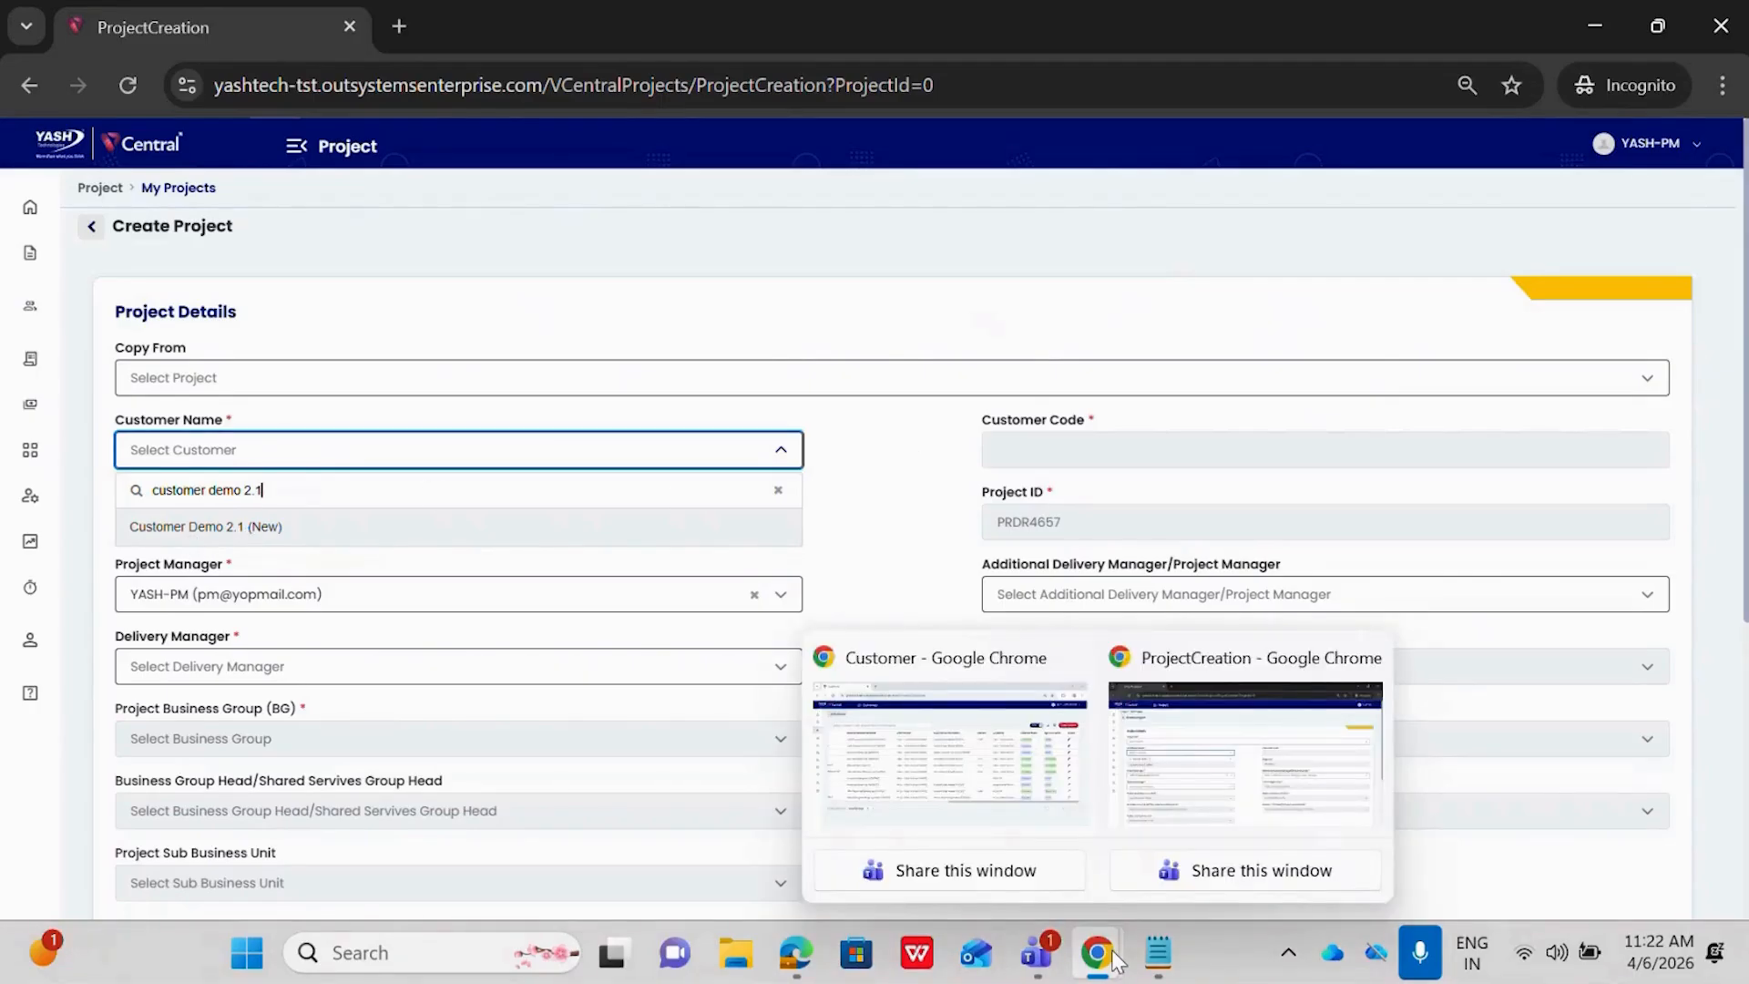
{"action": "left_click", "coordinate": [1001, 774]}
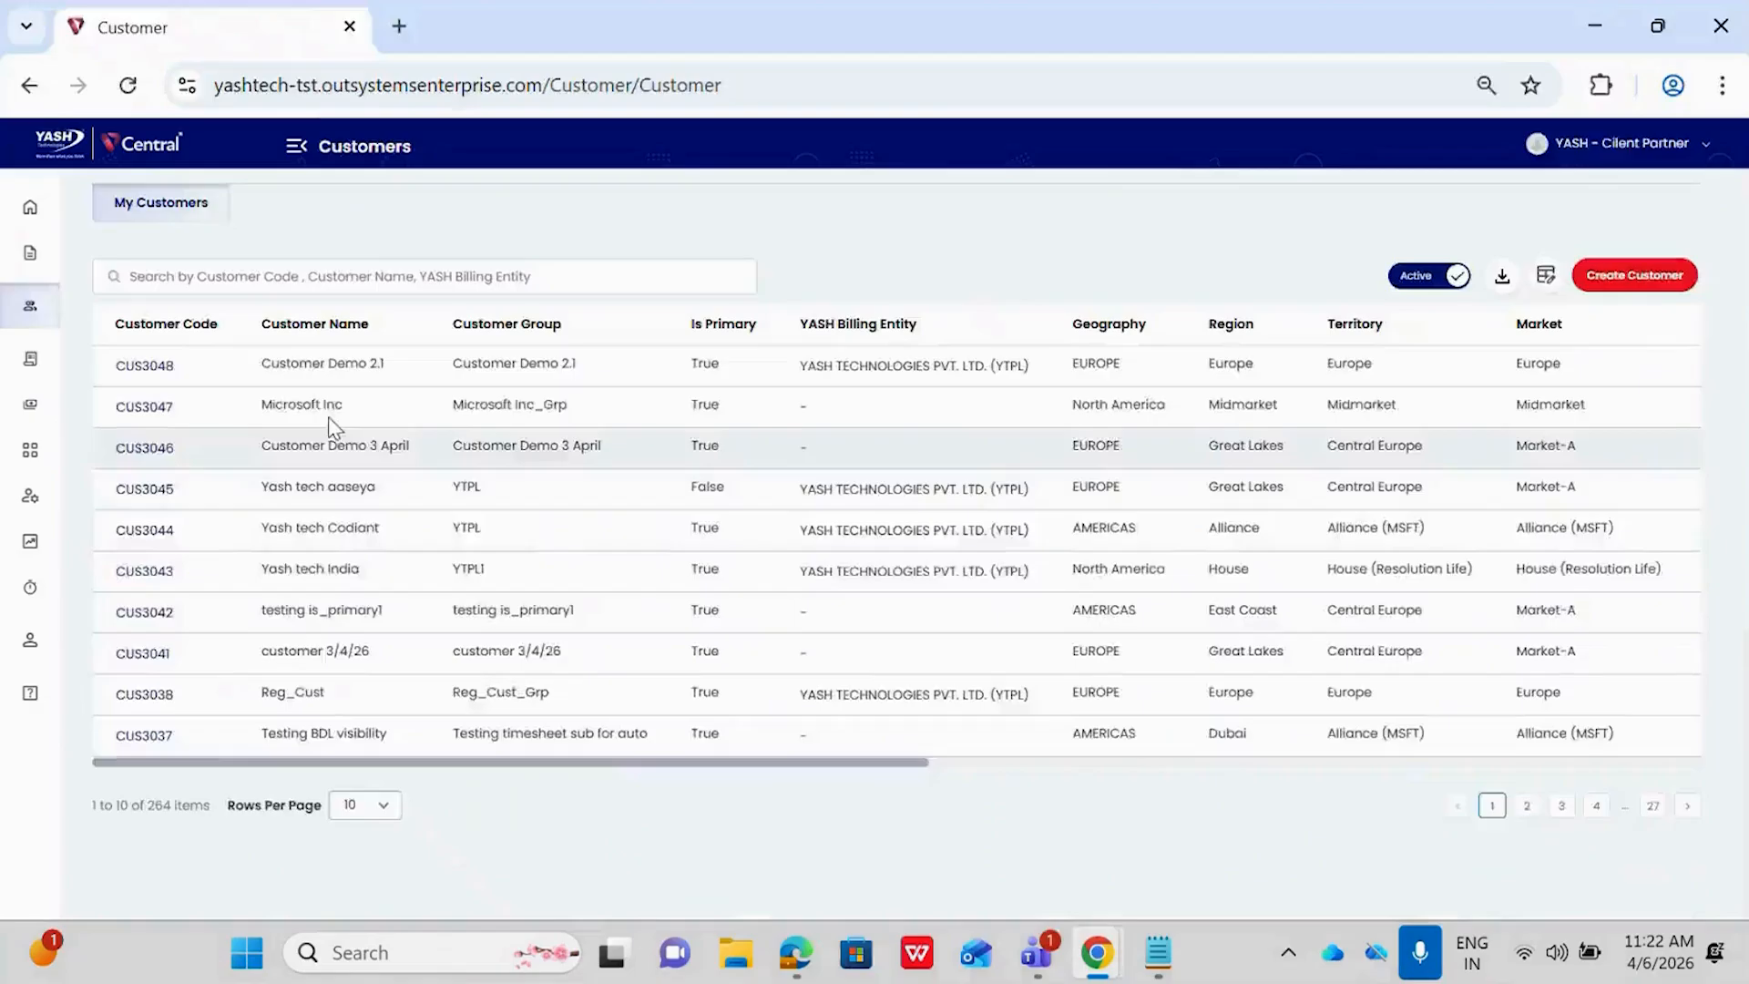
{"action": "left_click", "coordinate": [153, 368]}
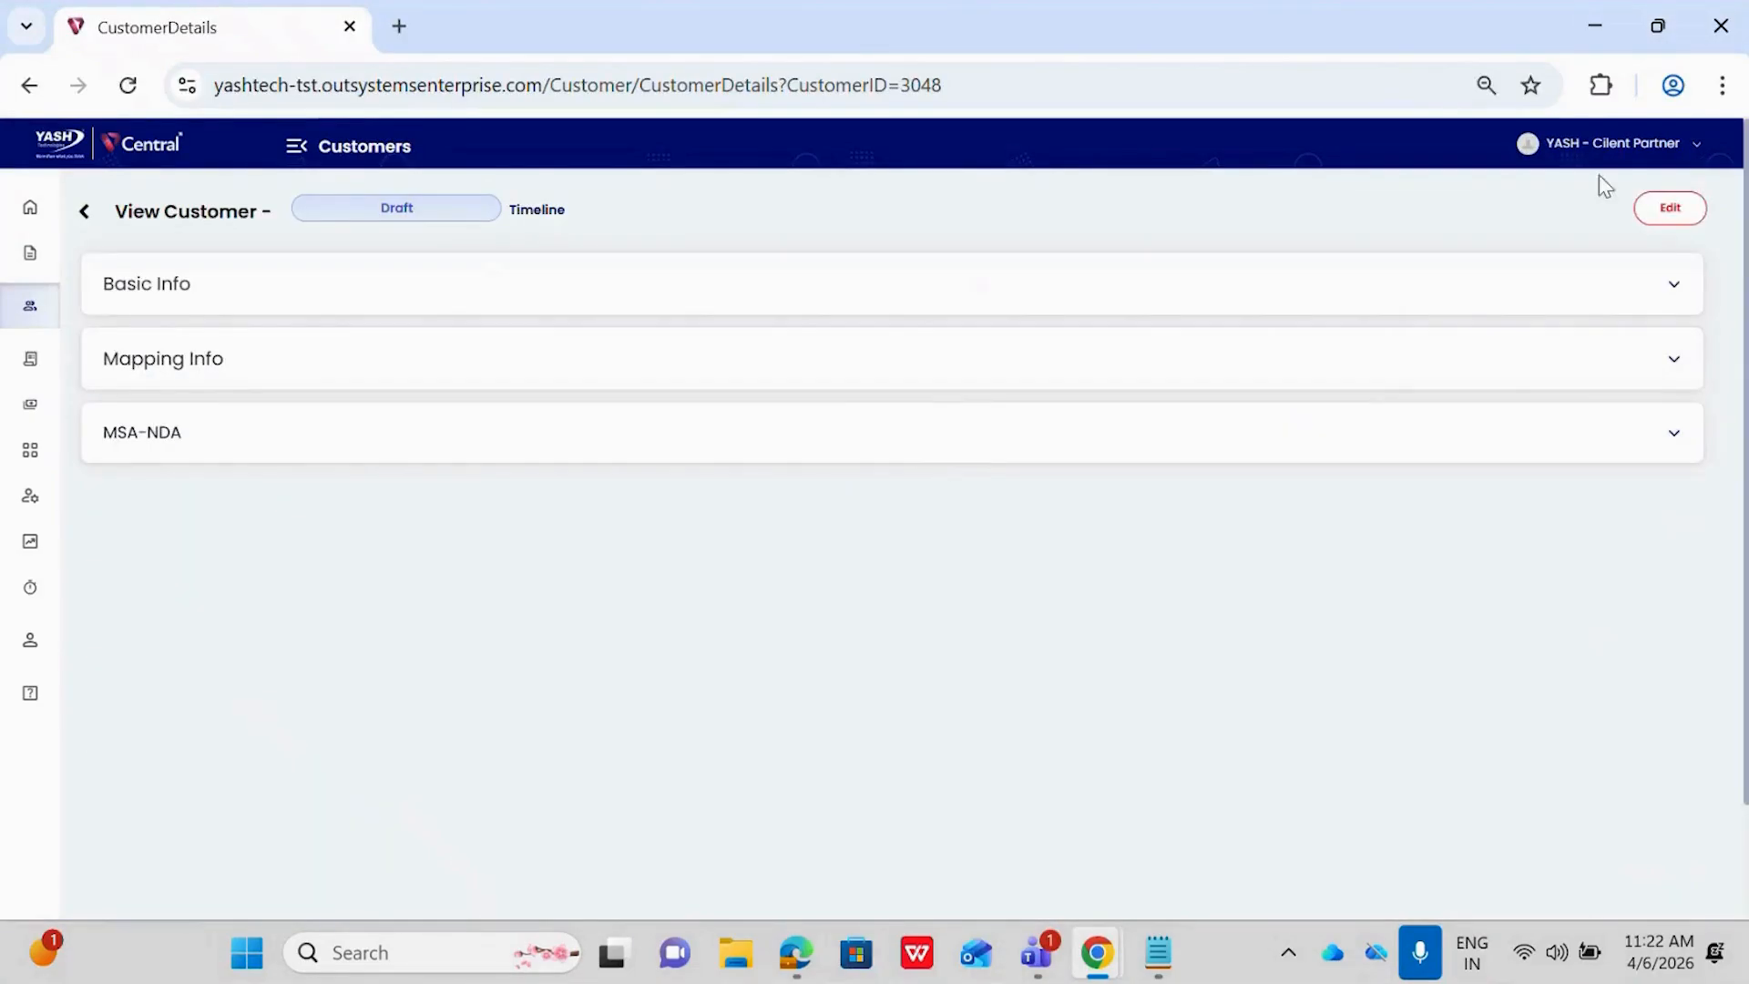
{"action": "left_click", "coordinate": [1674, 212]}
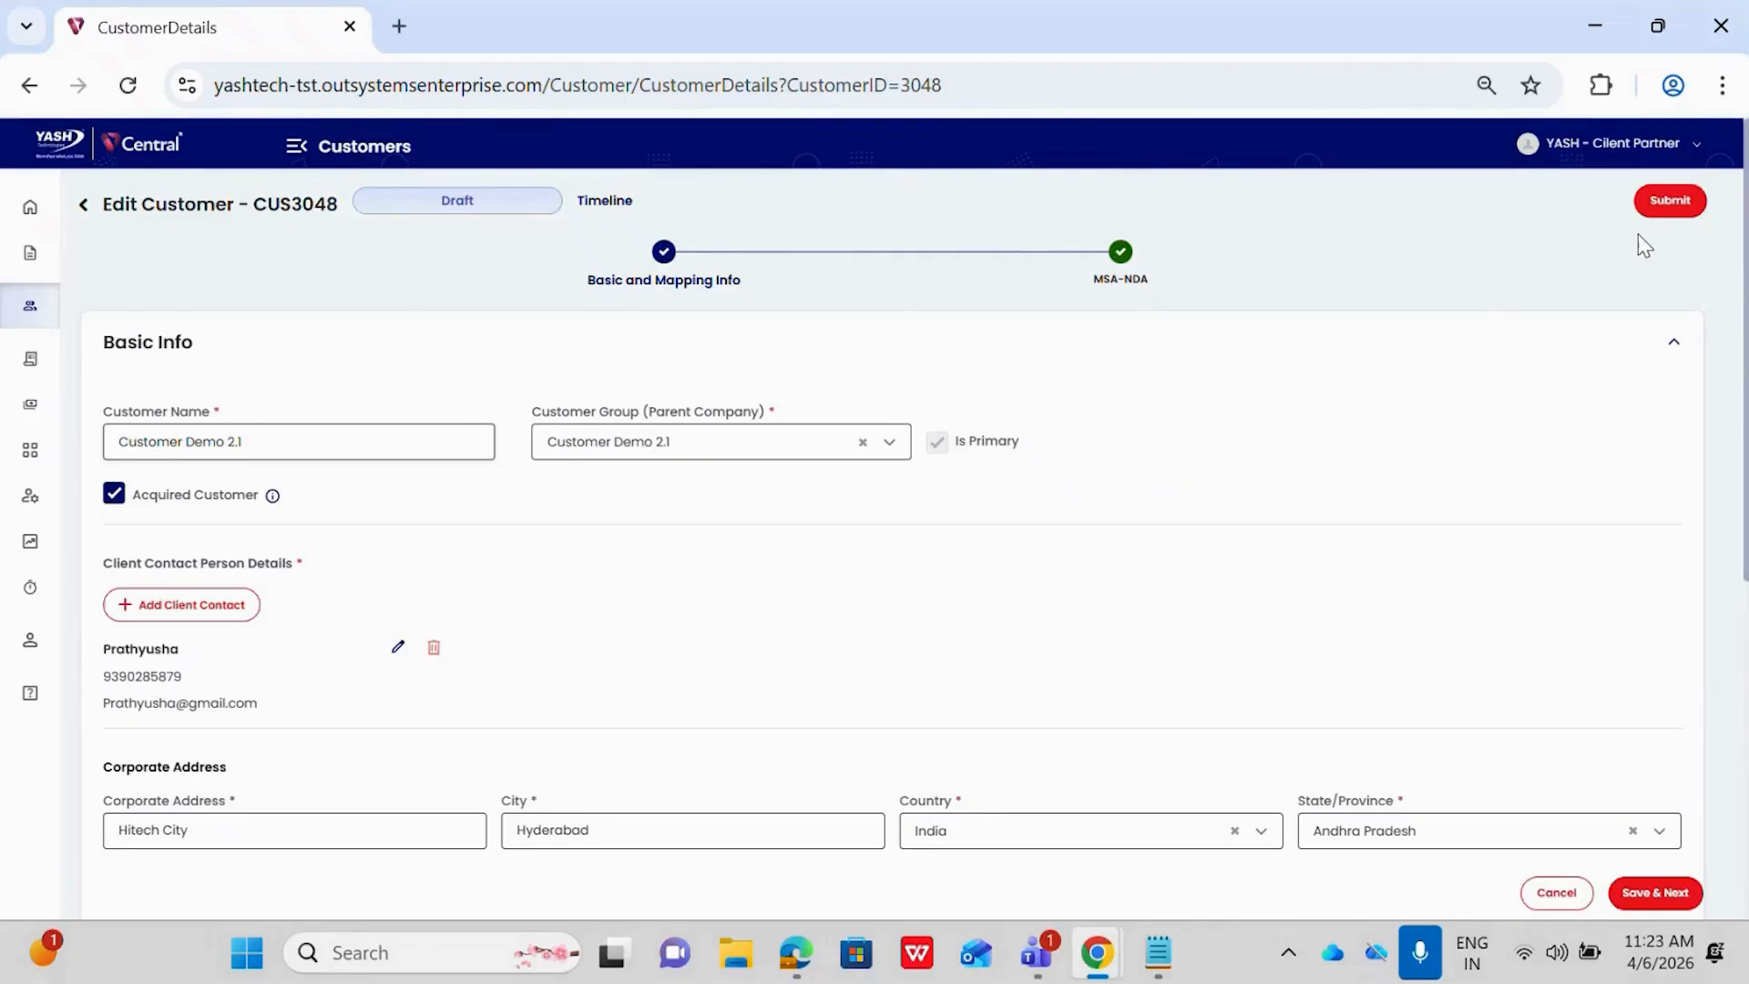
{"action": "left_click", "coordinate": [1653, 202]}
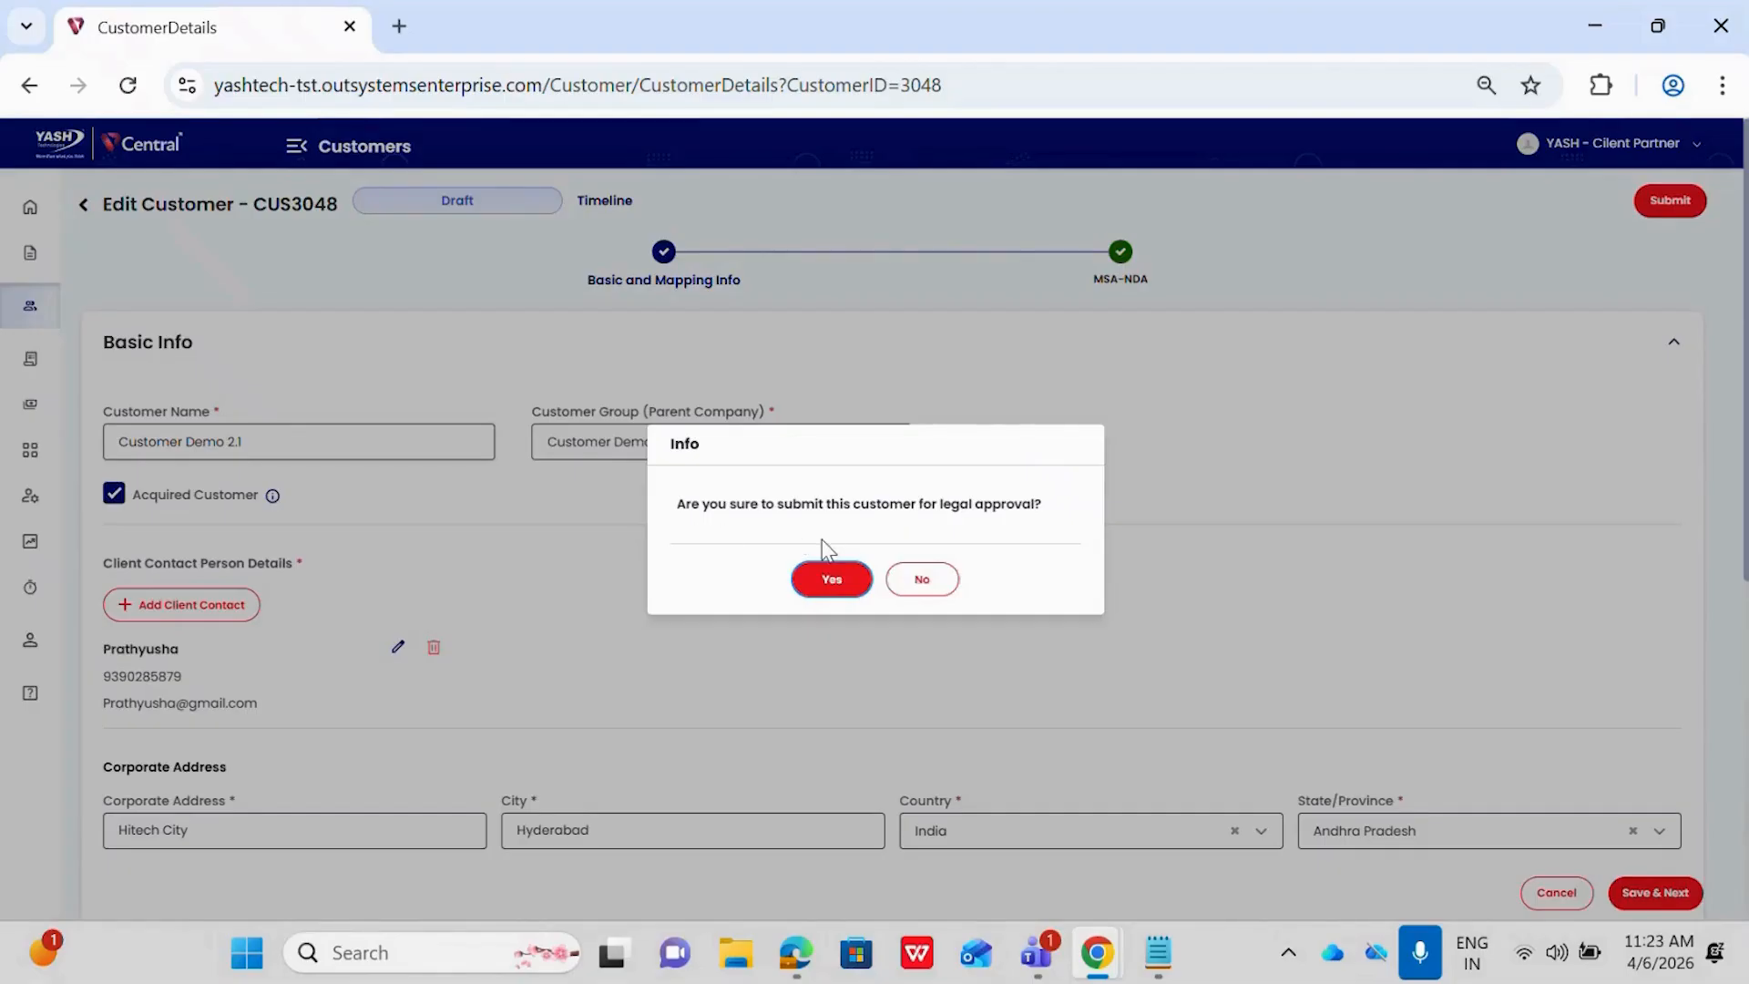
{"action": "left_click", "coordinate": [828, 584]}
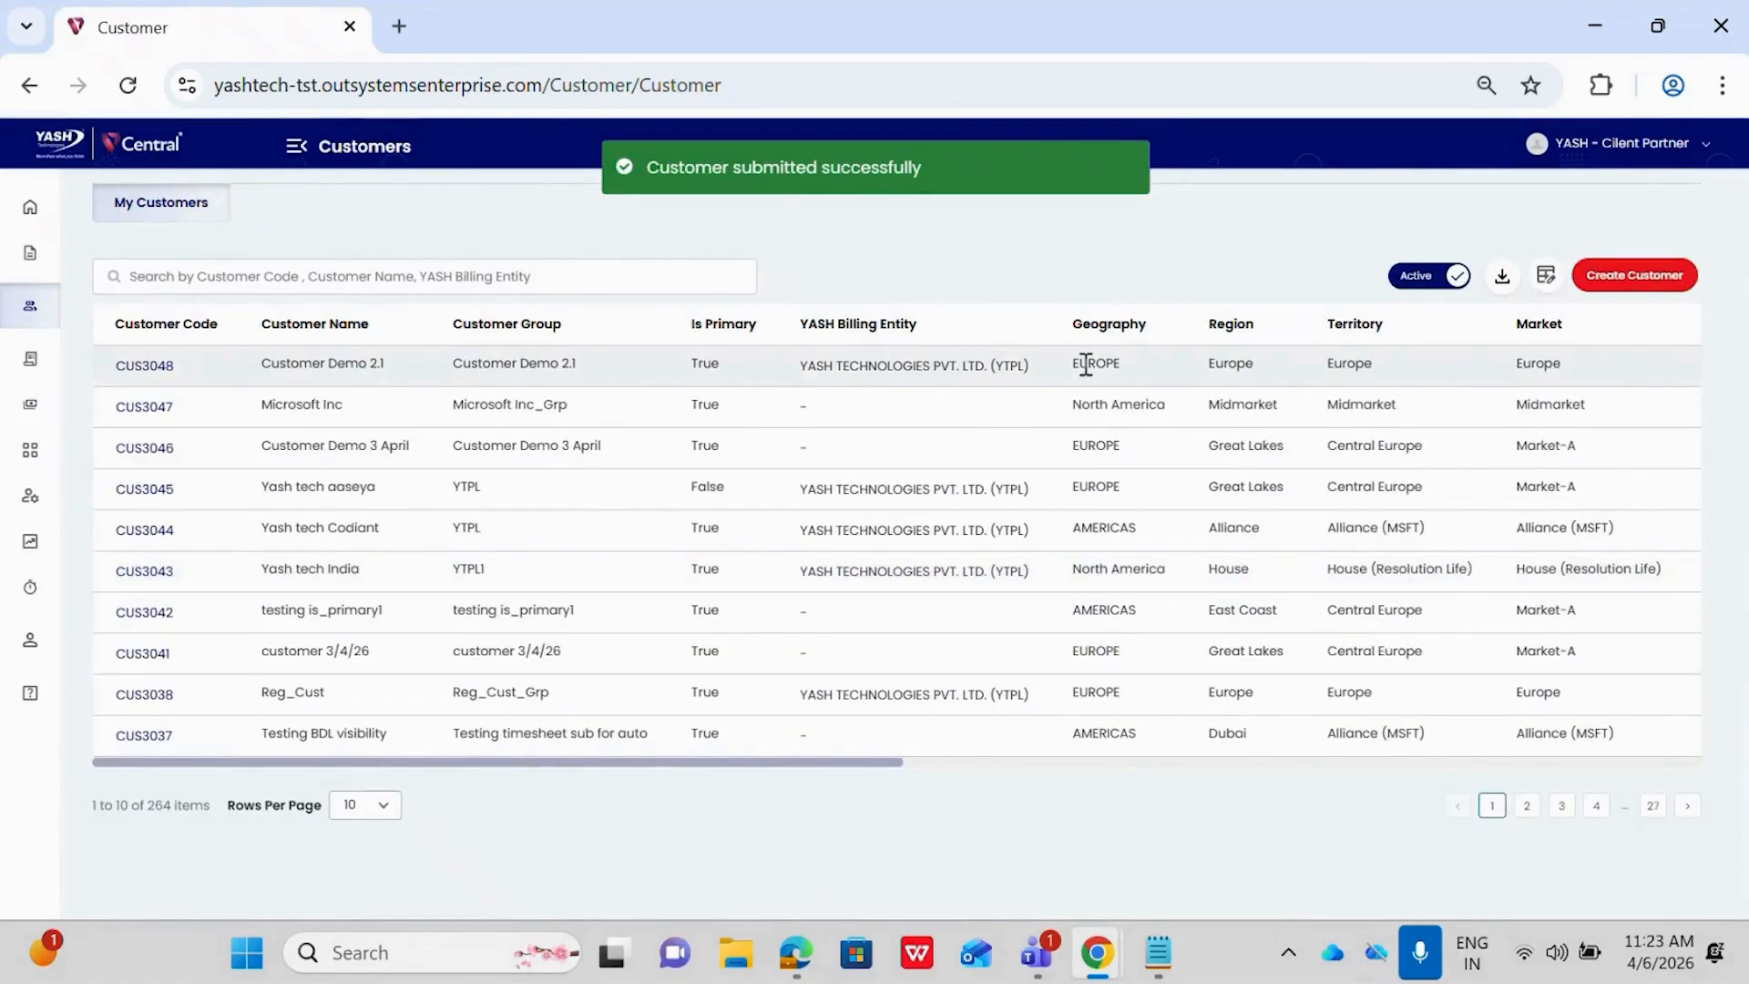
{"action": "scroll", "coordinate": [1085, 364], "scroll_direction": "right", "scroll_amount": 10}
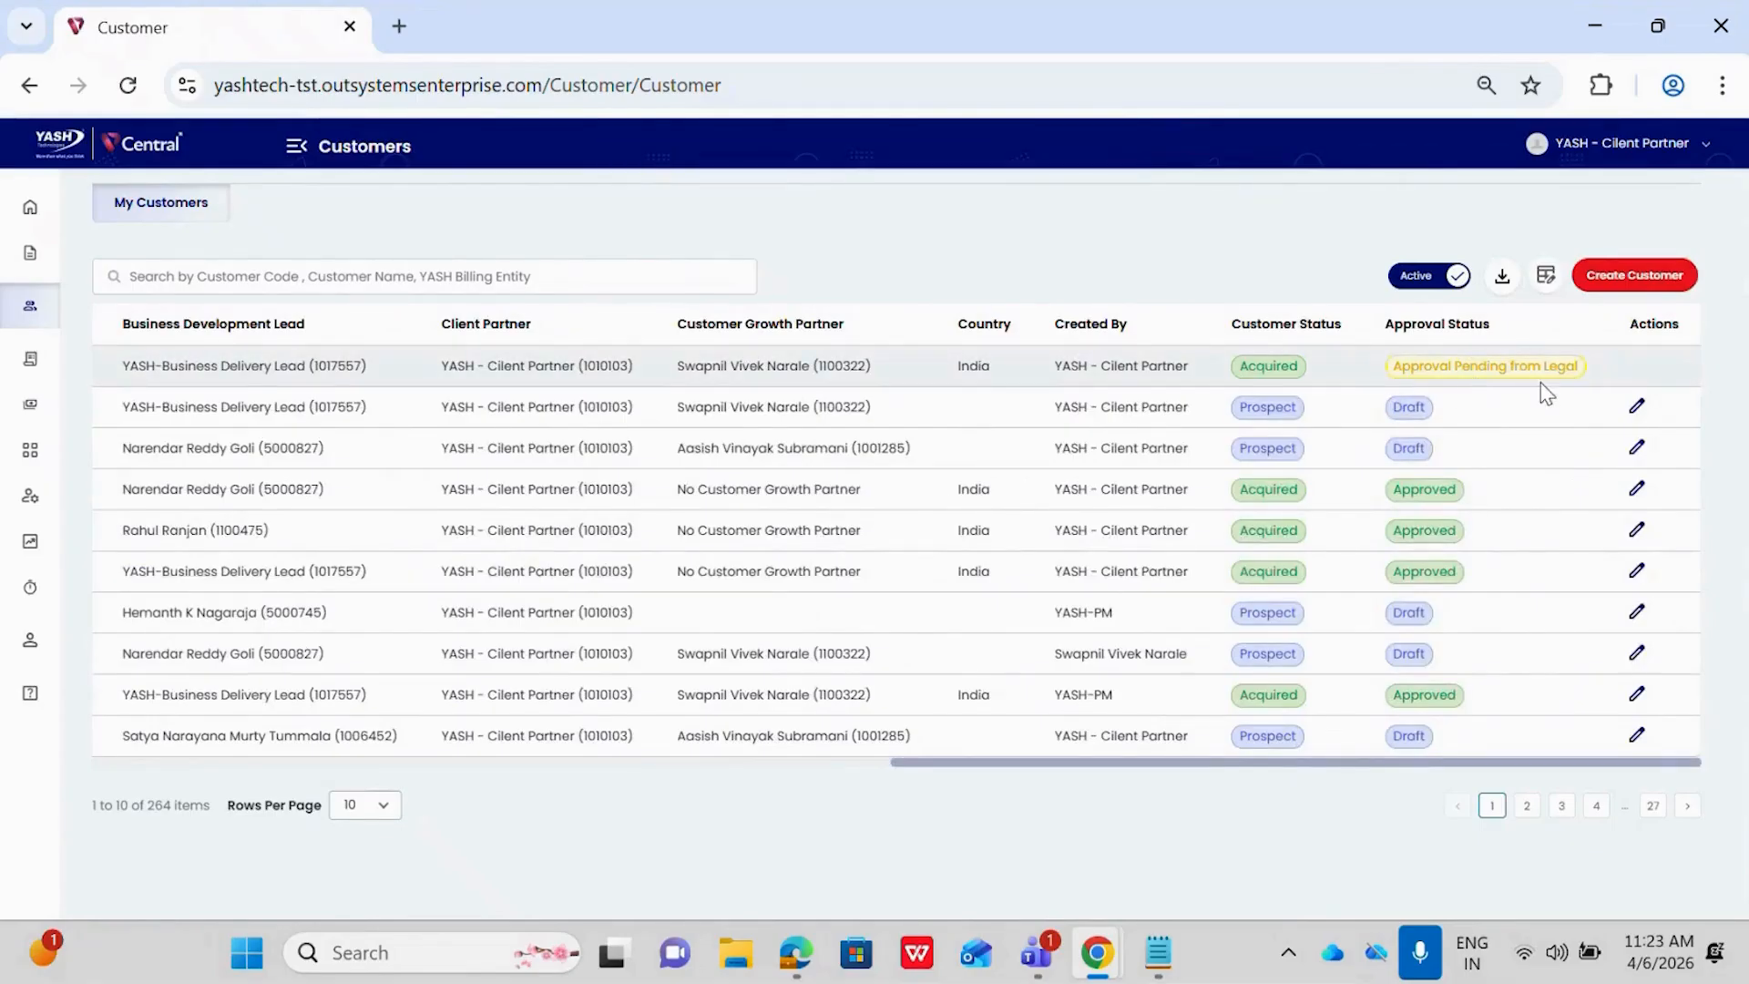
Switch to the incognito window and log in to VCentral with the legal team account's saved username and password
{"action": "mouse_move", "coordinate": [1093, 972]}
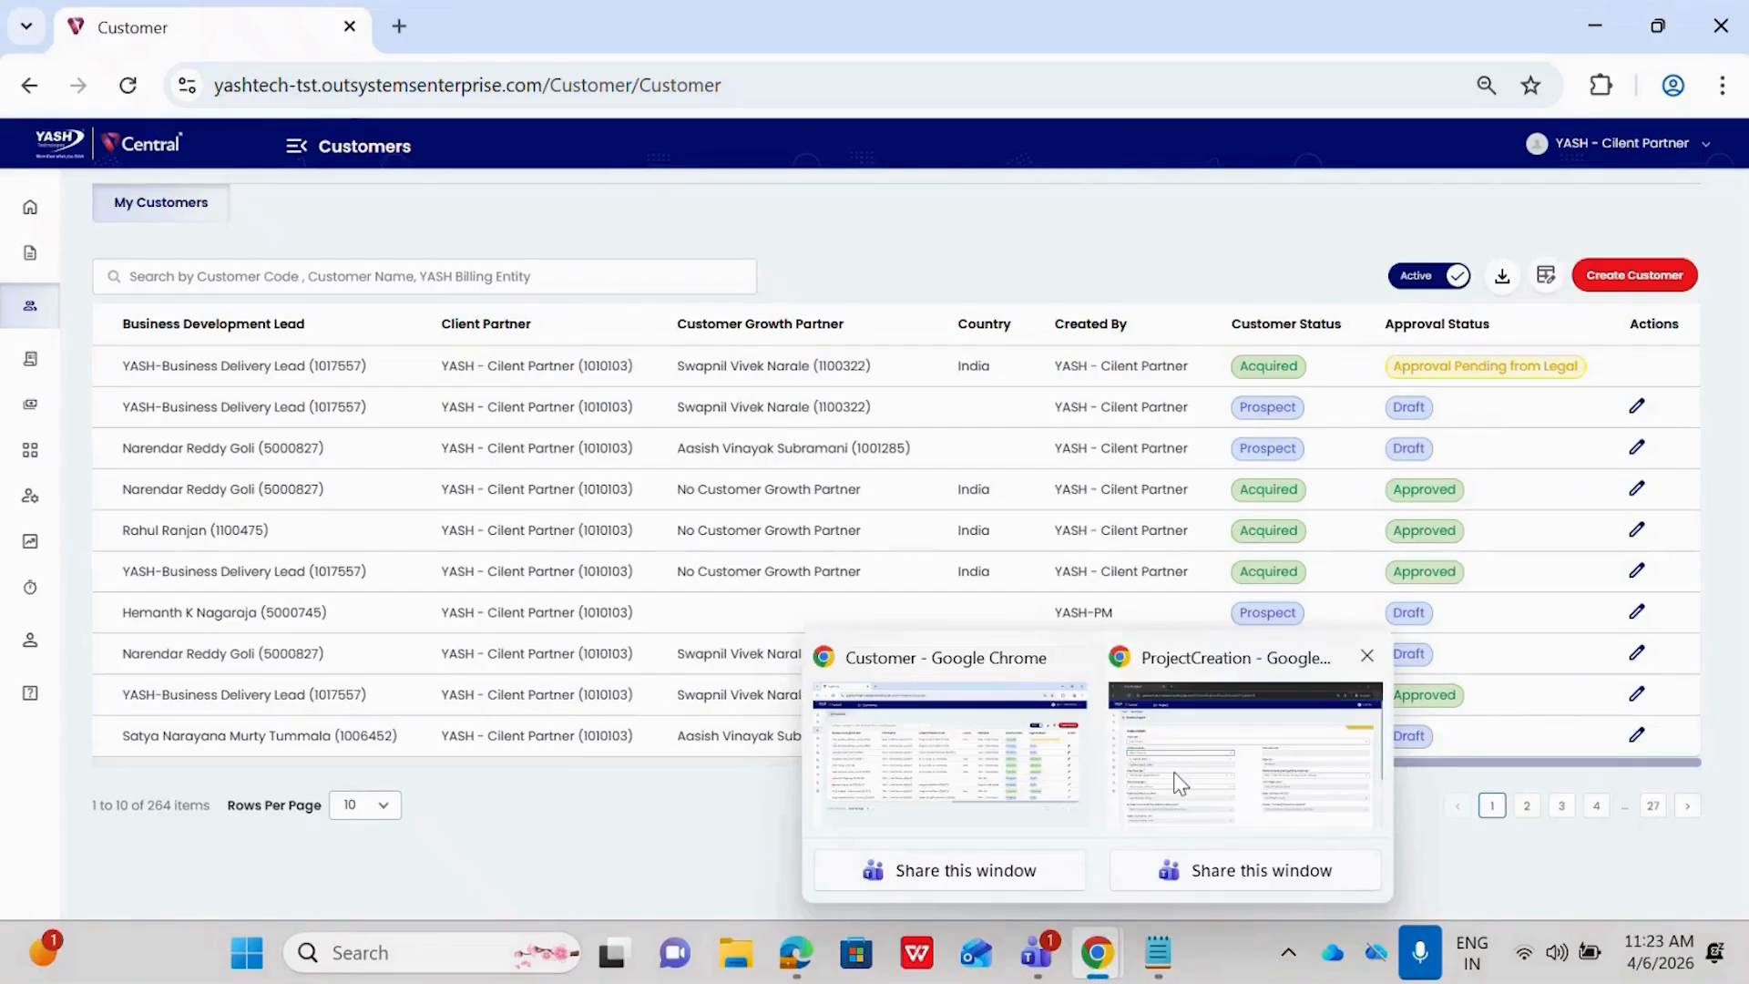
{"action": "left_click", "coordinate": [1195, 740]}
{"action": "left_click", "coordinate": [399, 27]}
{"action": "left_click", "coordinate": [276, 133]}
{"action": "left_click", "coordinate": [1078, 478]}
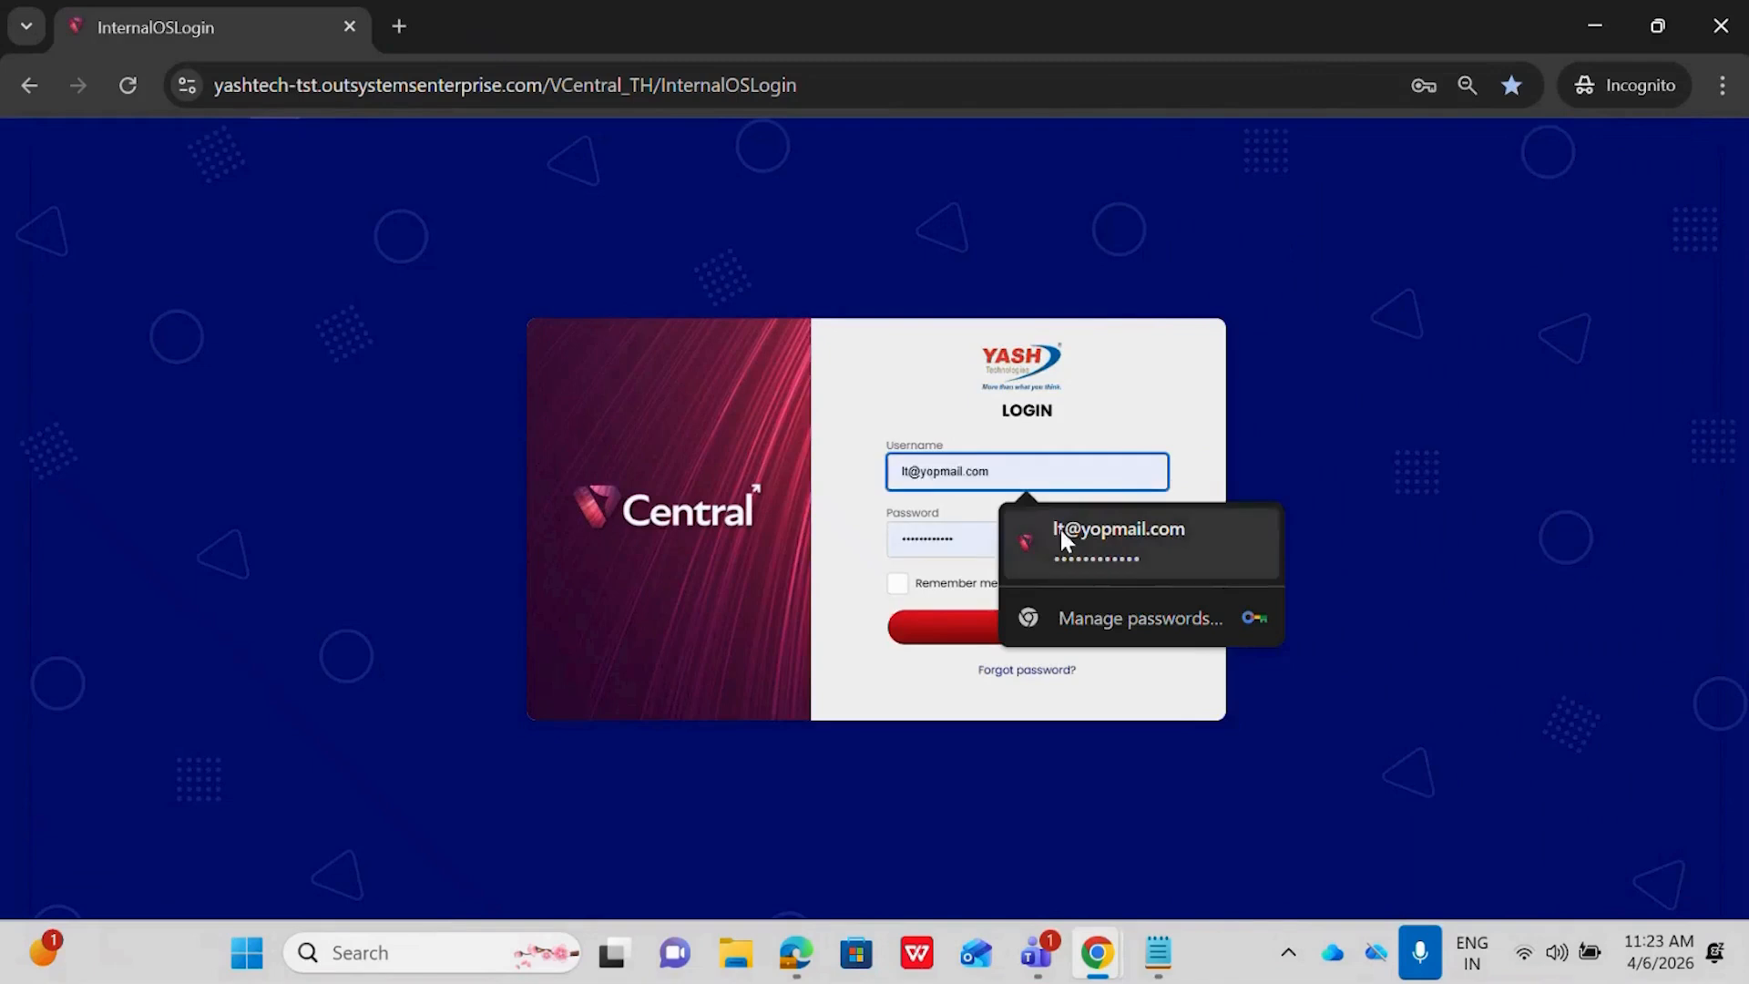
{"action": "left_click", "coordinate": [1064, 538]}
{"action": "left_click", "coordinate": [953, 619]}
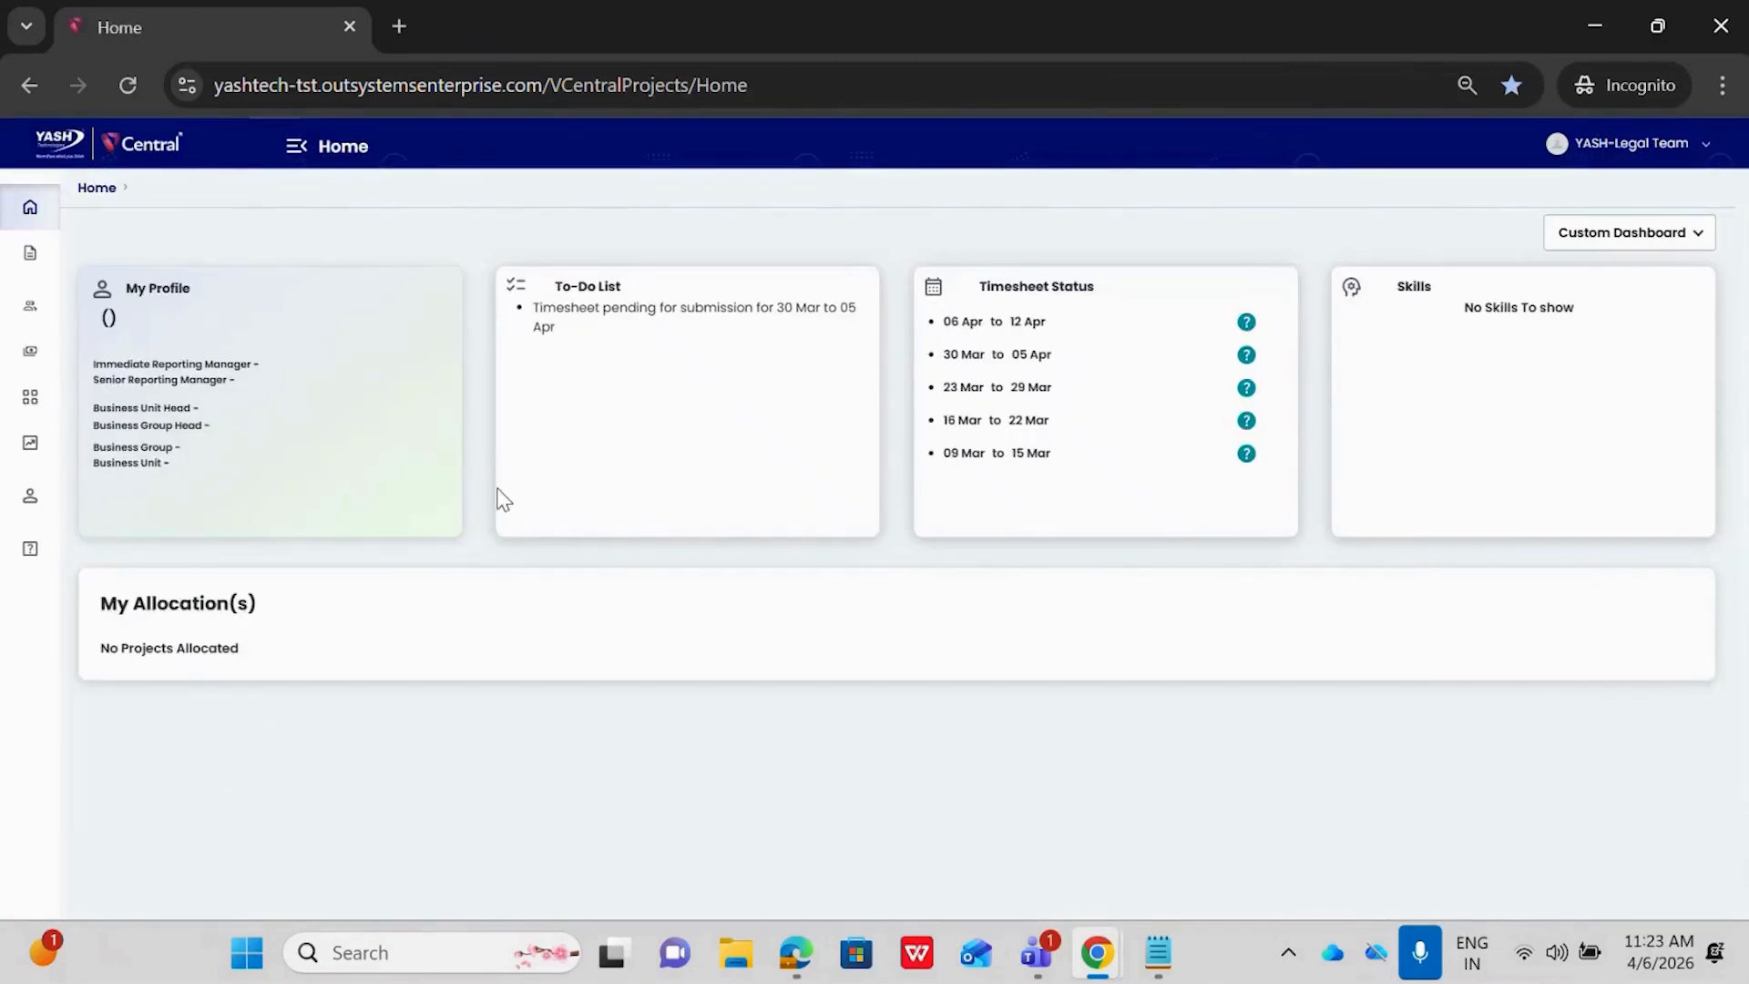
Go to the customer approvals list and open Customer Demo 2.1 for editing
{"action": "left_click", "coordinate": [293, 144]}
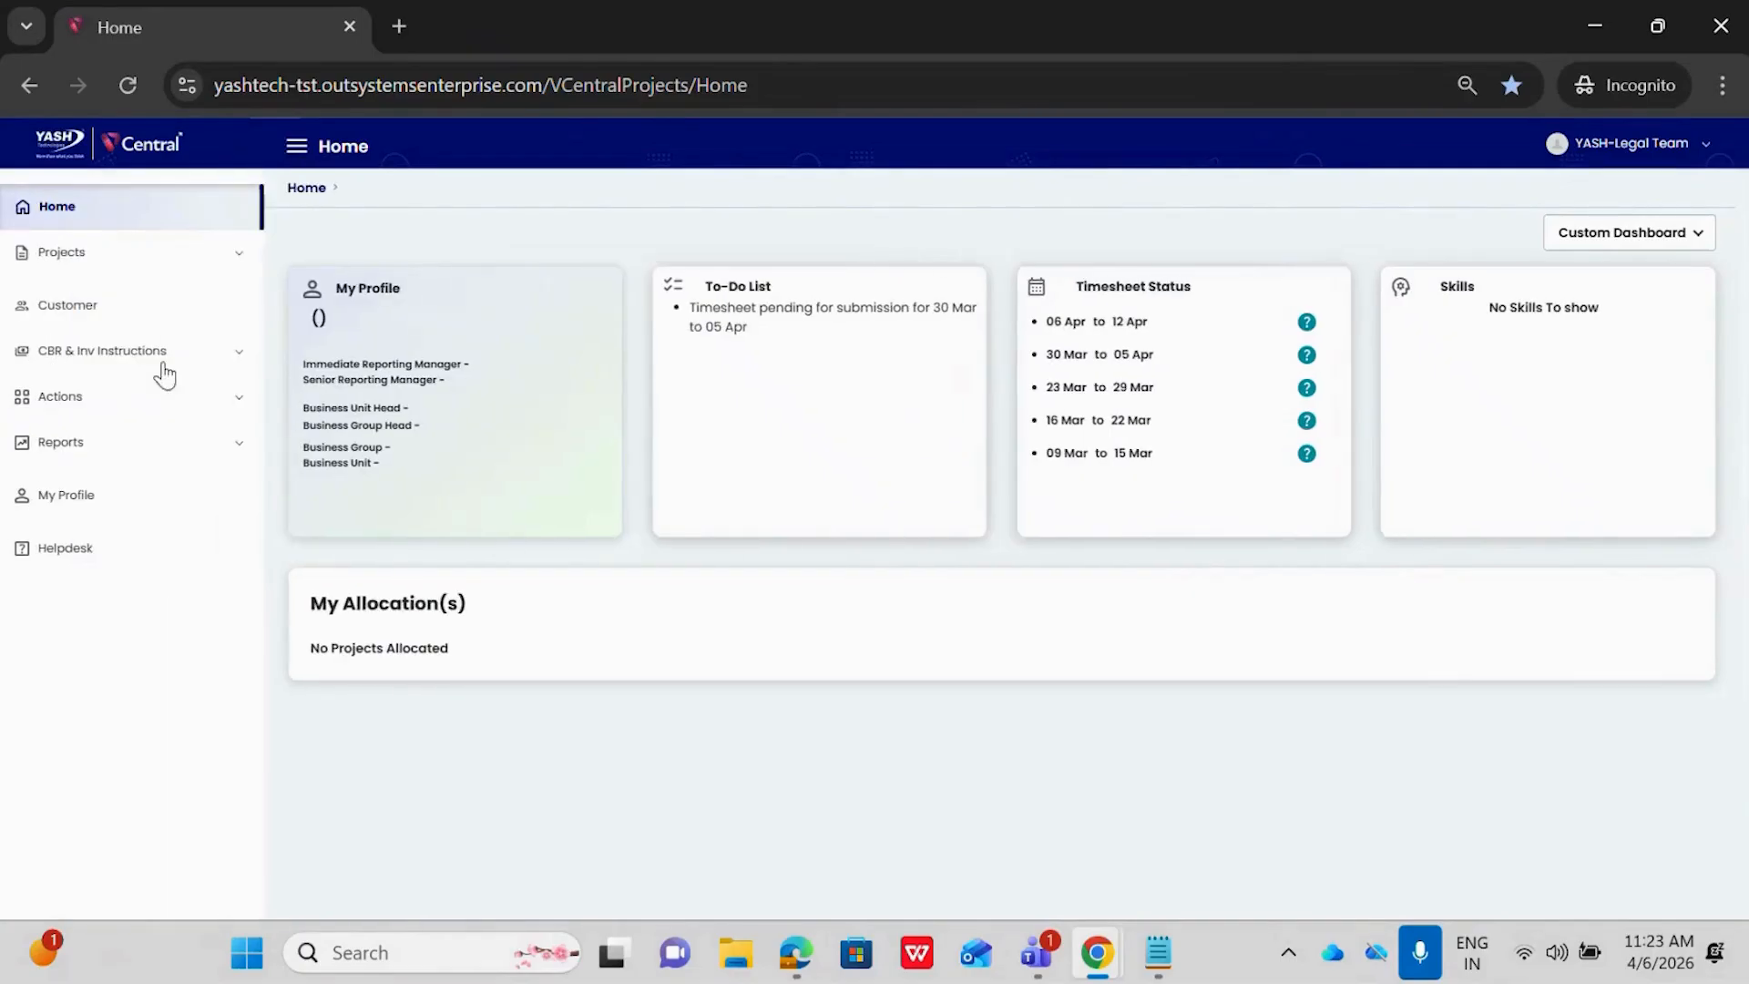
{"action": "left_click", "coordinate": [58, 408]}
{"action": "left_click", "coordinate": [54, 488]}
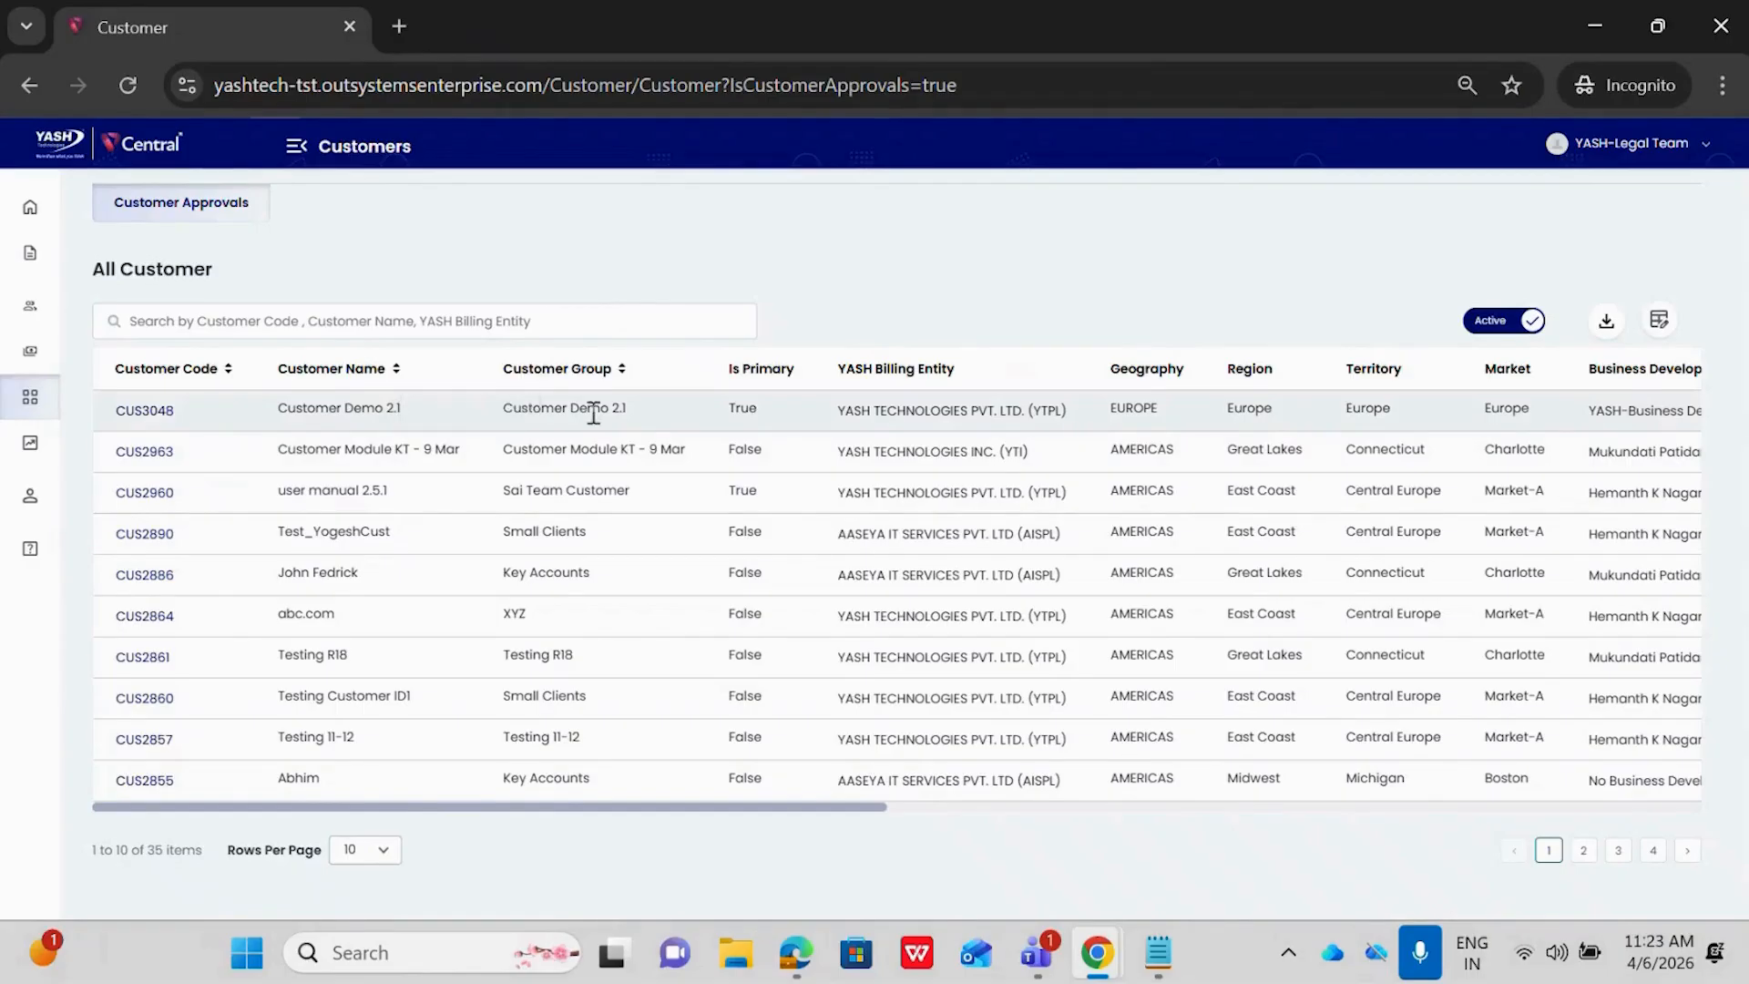
{"action": "left_click", "coordinate": [156, 416]}
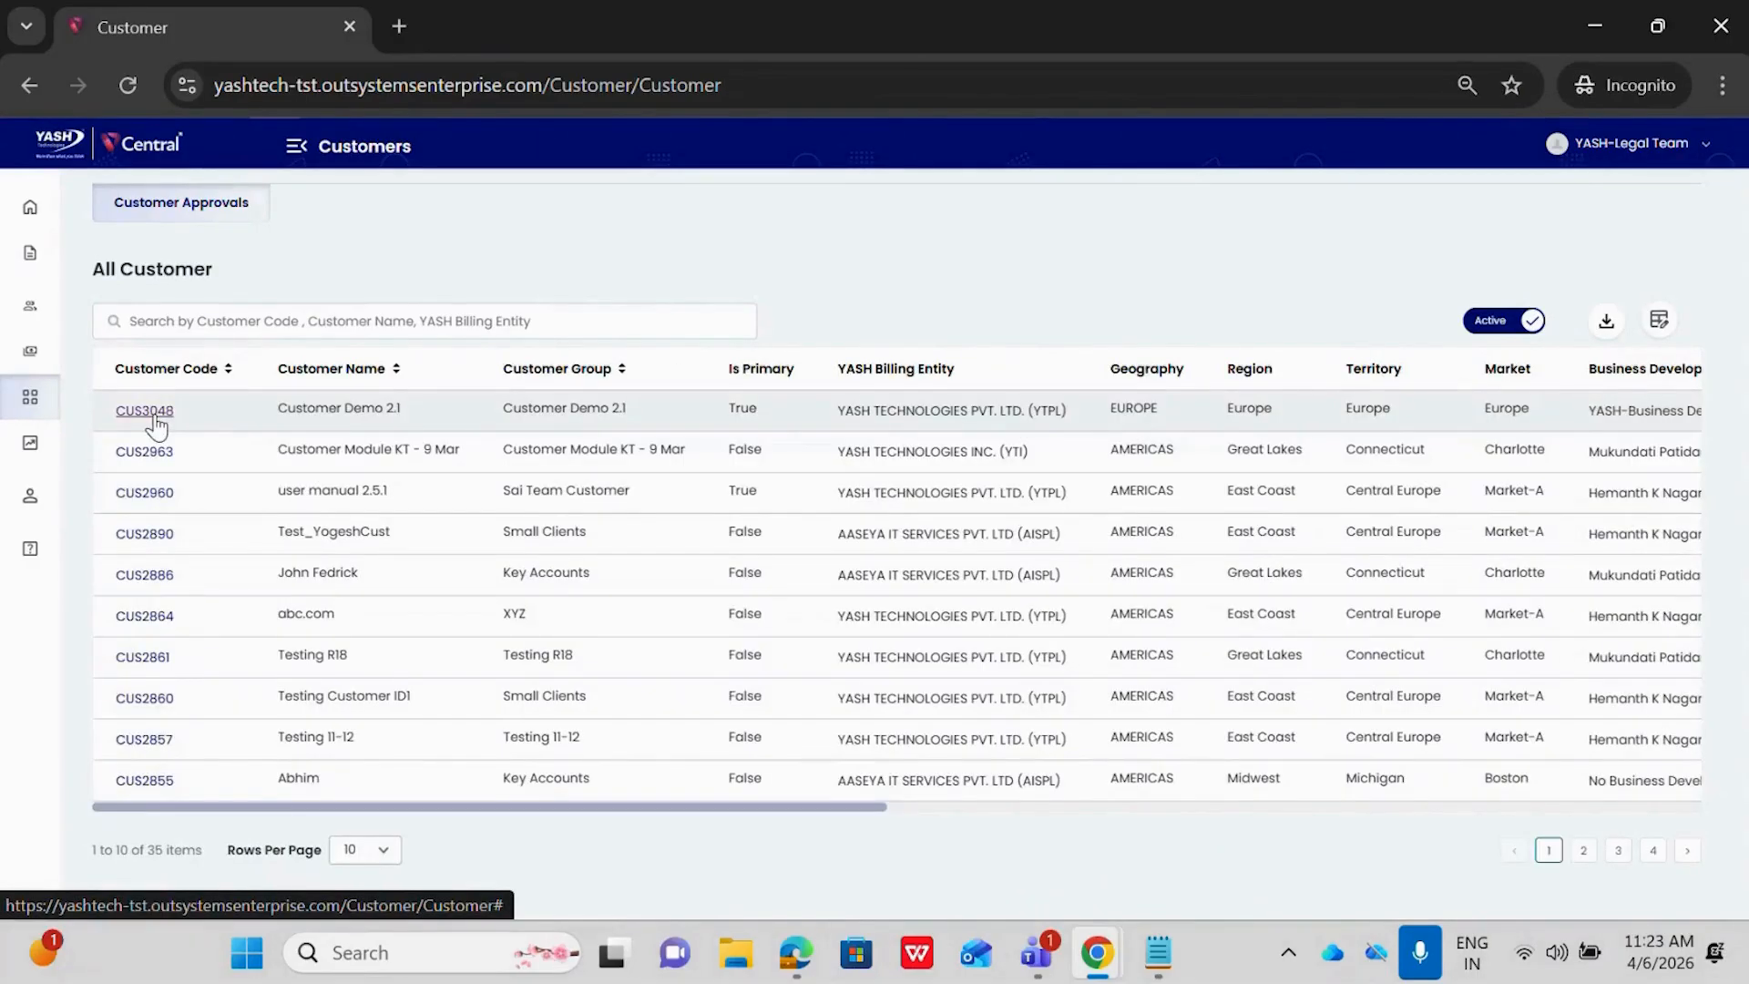
{"action": "left_click", "coordinate": [156, 417]}
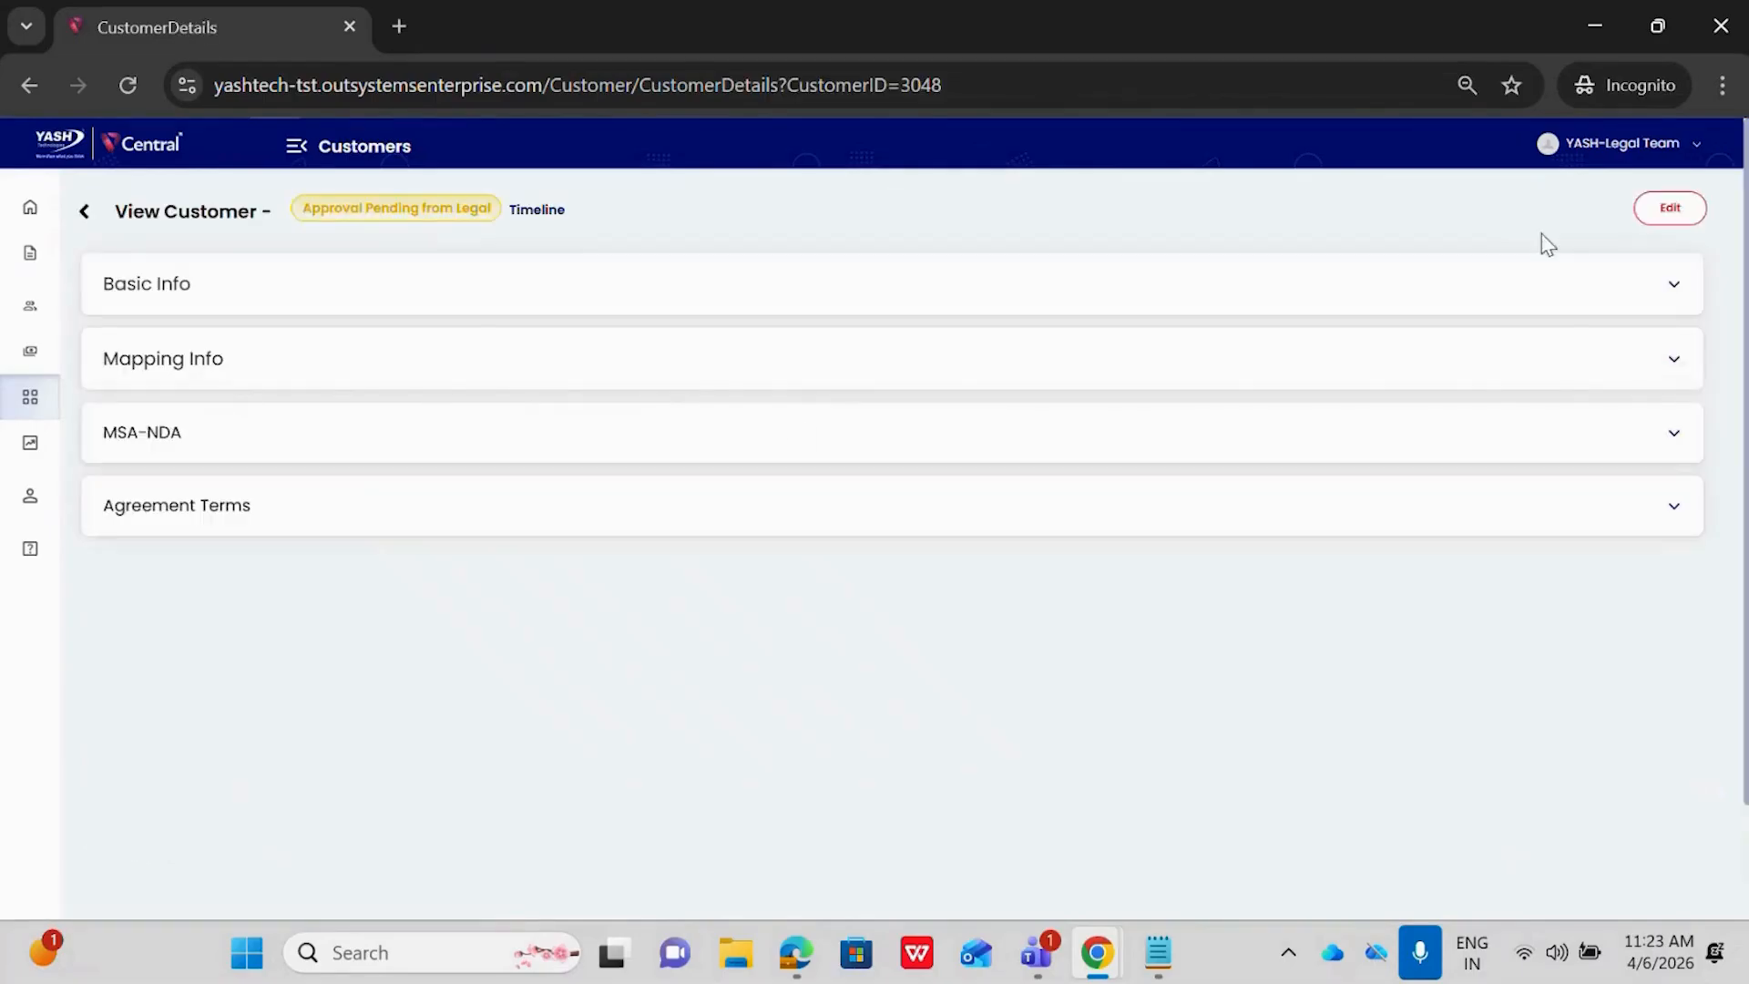
{"action": "left_click", "coordinate": [1674, 210]}
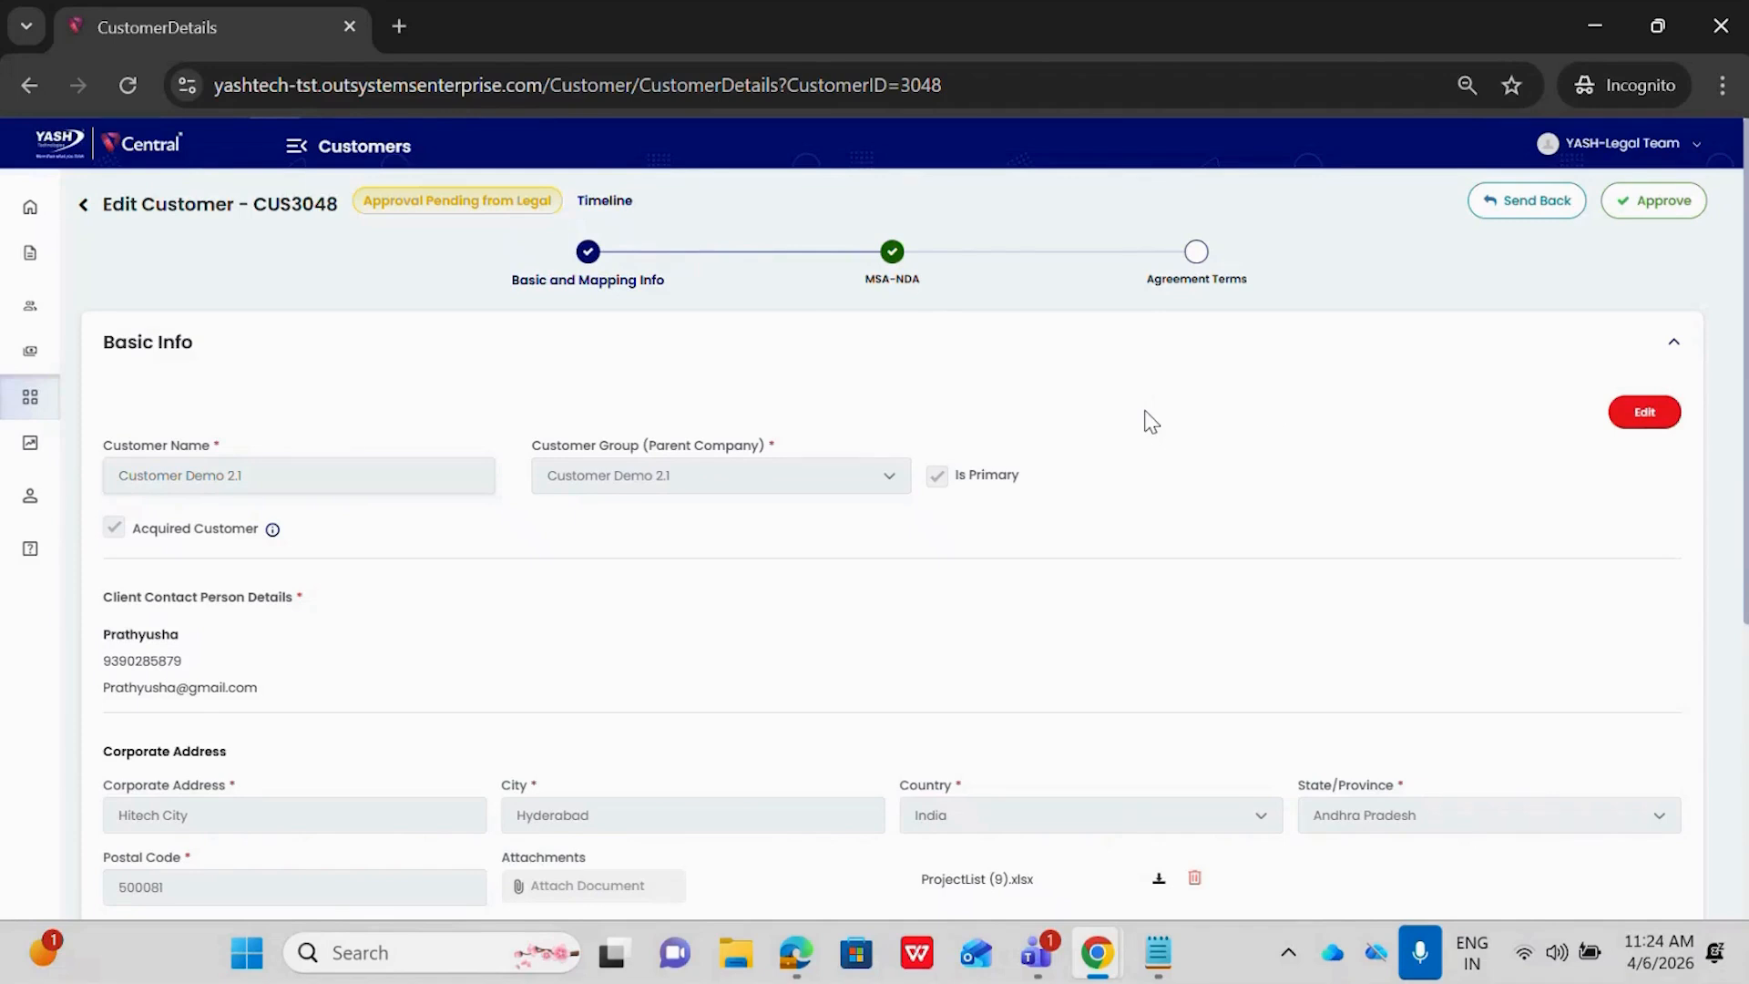
Make the customer's basic info editable and attach US-3753 from the Downloads folder to the corporate address
{"action": "left_click", "coordinate": [1671, 413]}
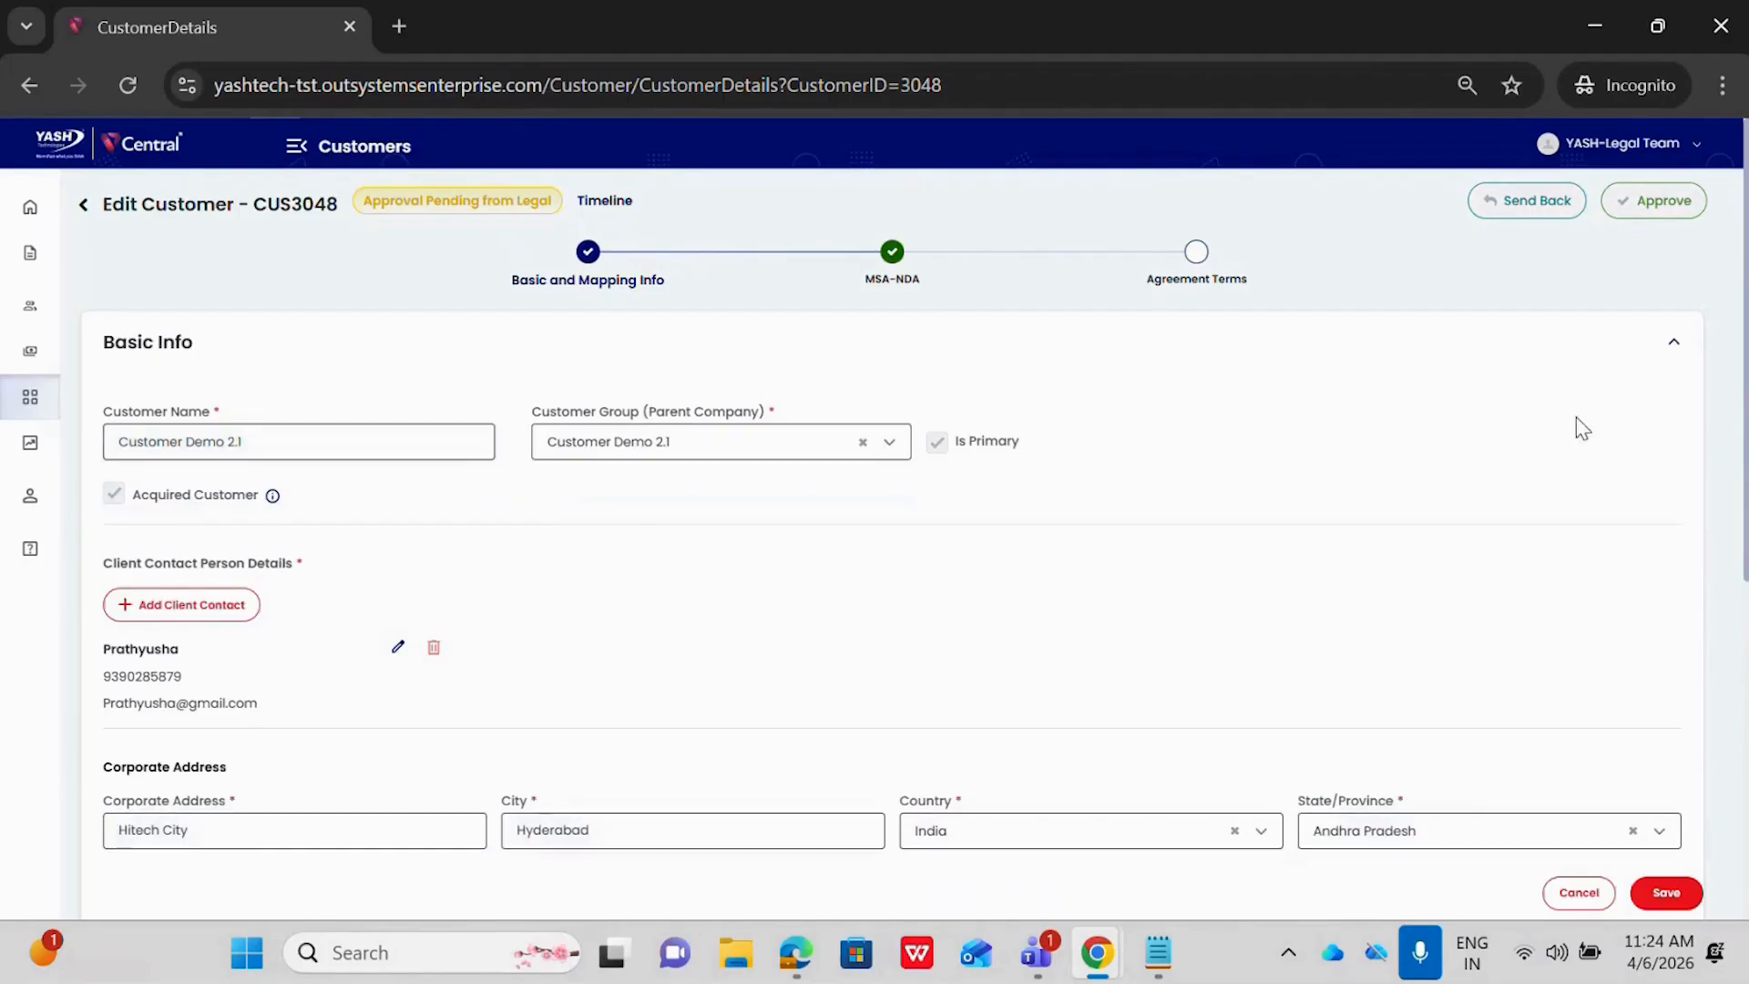
{"action": "scroll", "coordinate": [1134, 476], "scroll_direction": "down", "scroll_amount": 2}
{"action": "scroll", "coordinate": [1134, 475], "scroll_direction": "up", "scroll_amount": 2}
{"action": "scroll", "coordinate": [1134, 476], "scroll_direction": "down", "scroll_amount": 6}
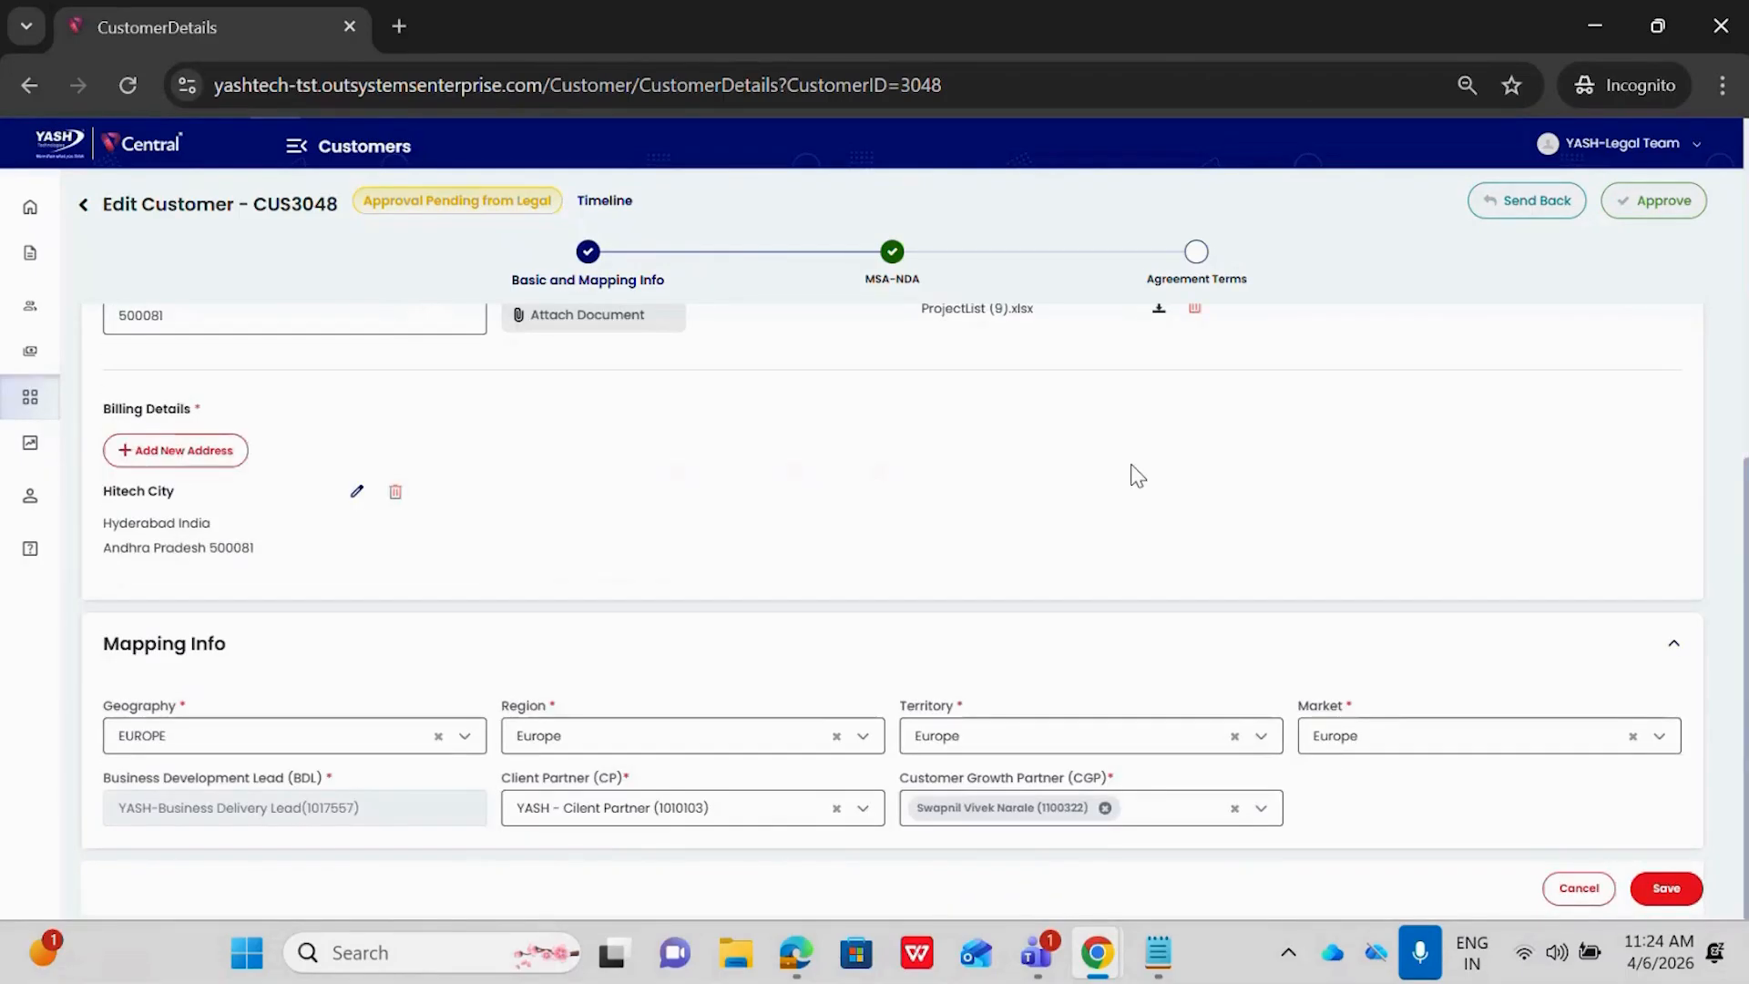
{"action": "scroll", "coordinate": [883, 488], "scroll_direction": "up", "scroll_amount": 2}
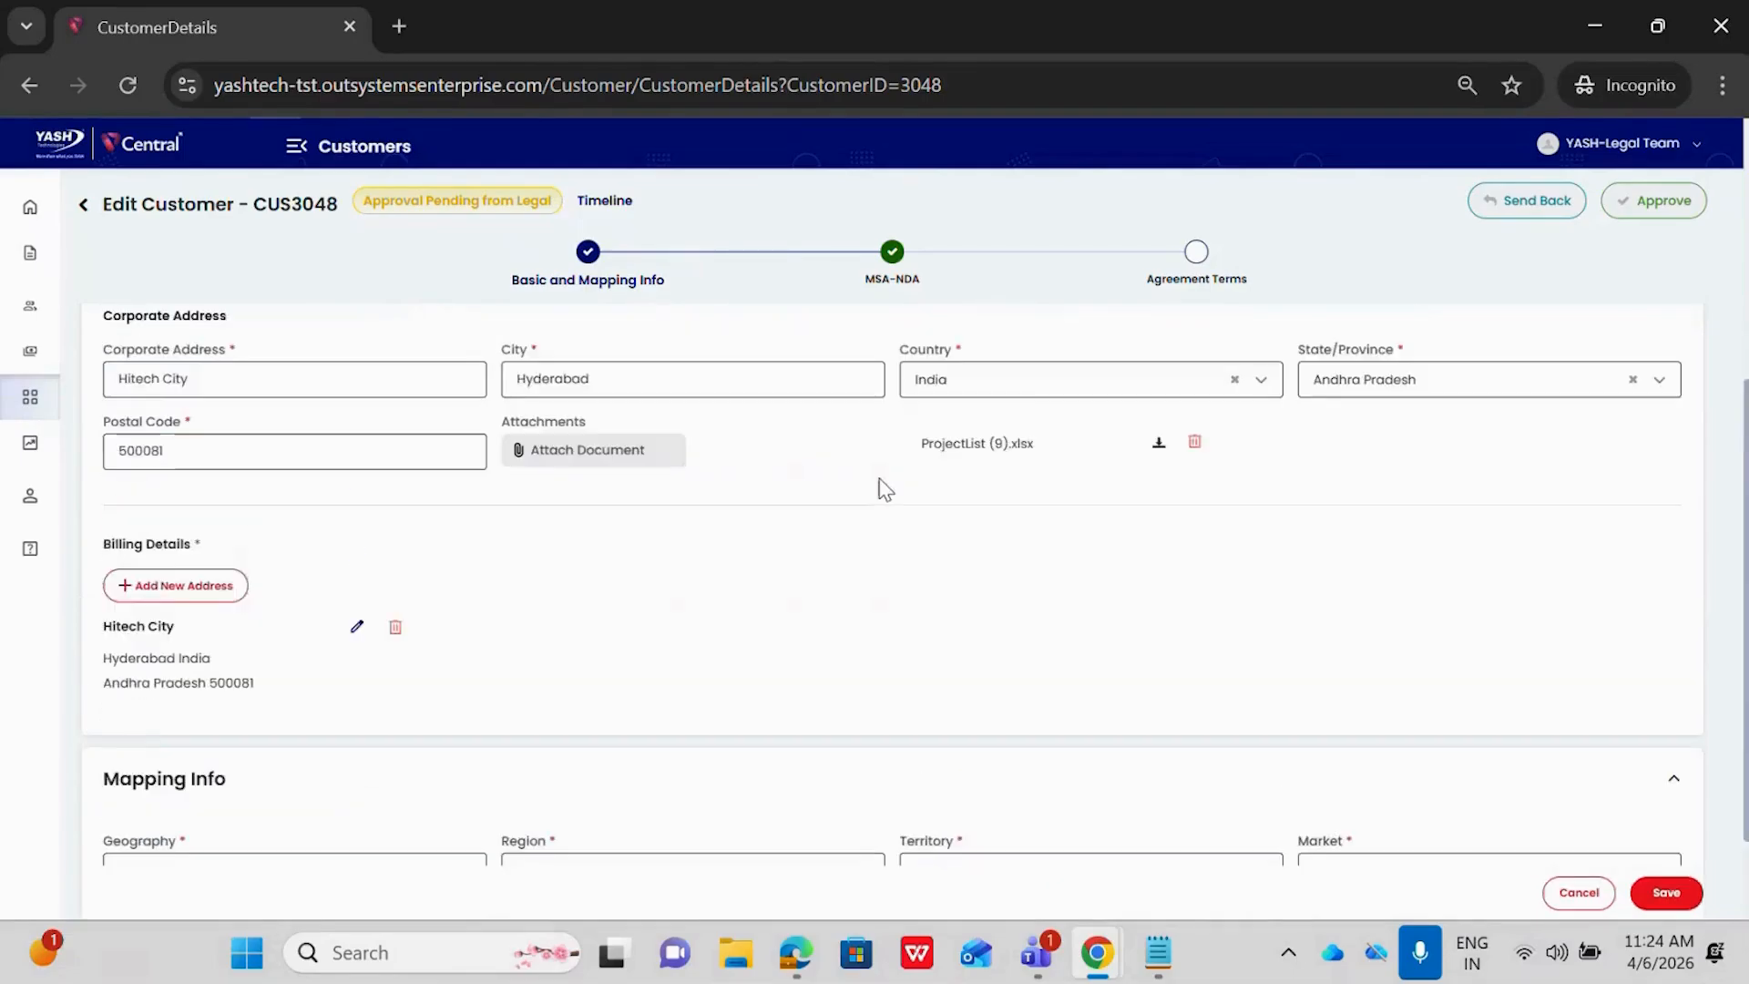
{"action": "scroll", "coordinate": [882, 488], "scroll_direction": "up", "scroll_amount": 1}
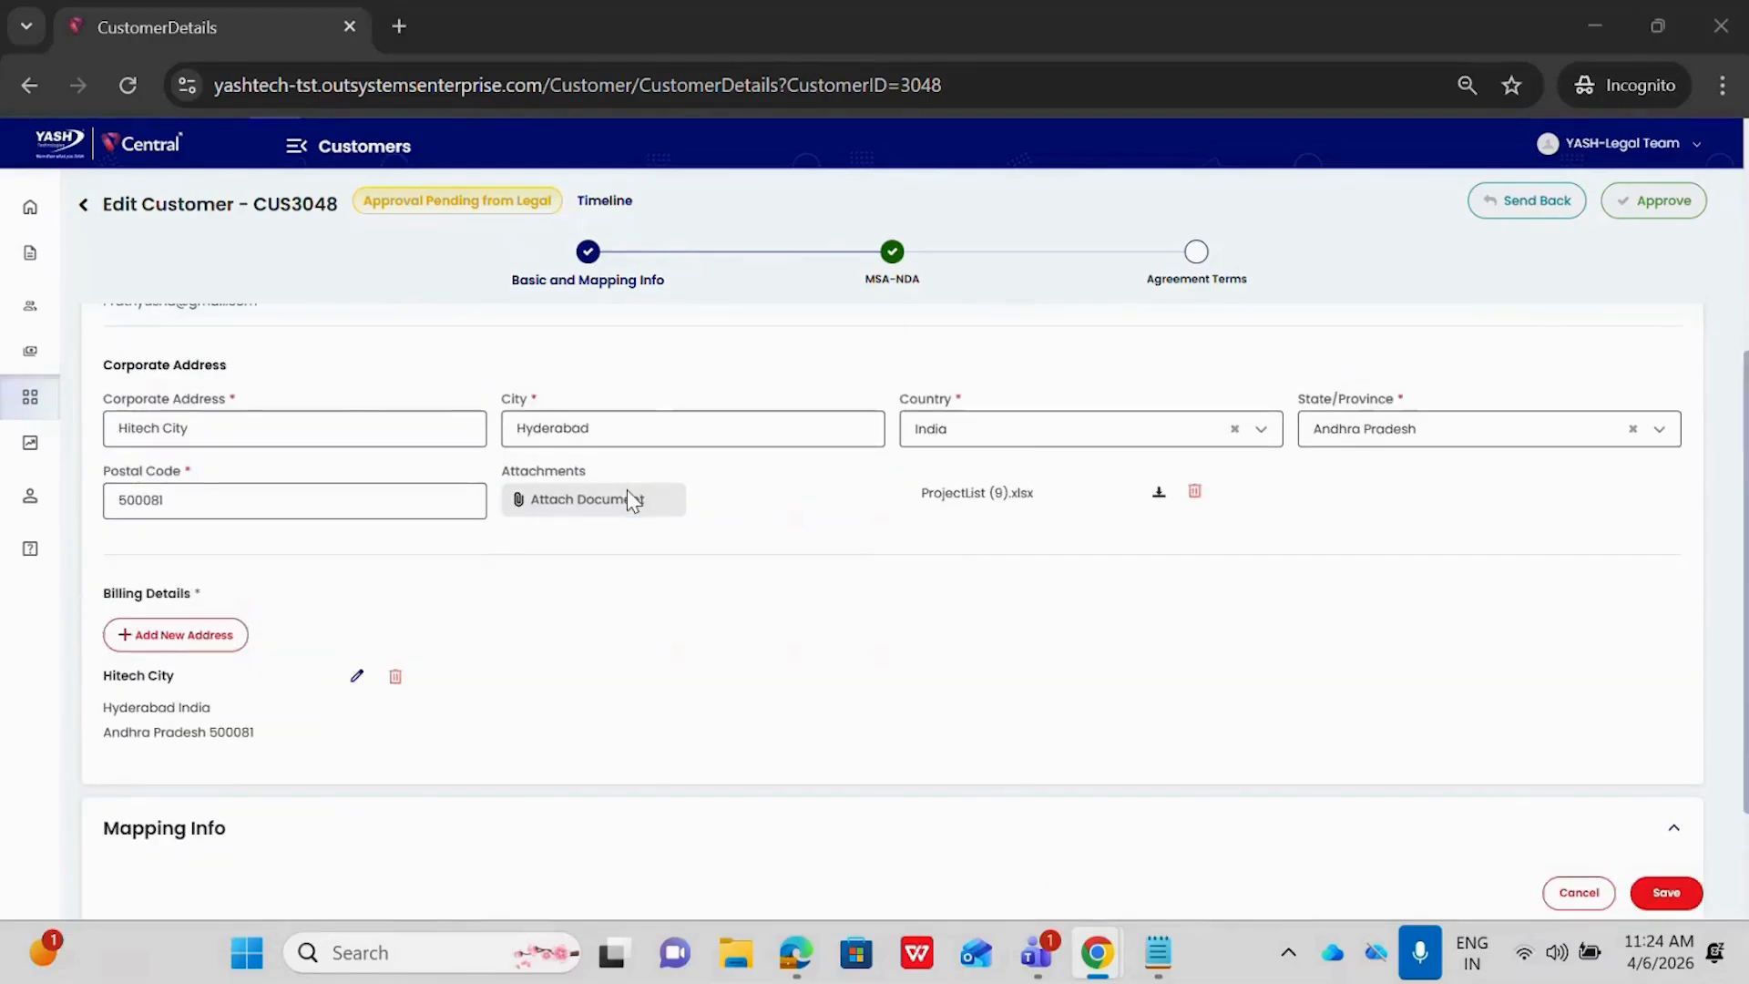
{"action": "left_click", "coordinate": [629, 496]}
{"action": "left_click", "coordinate": [929, 631]}
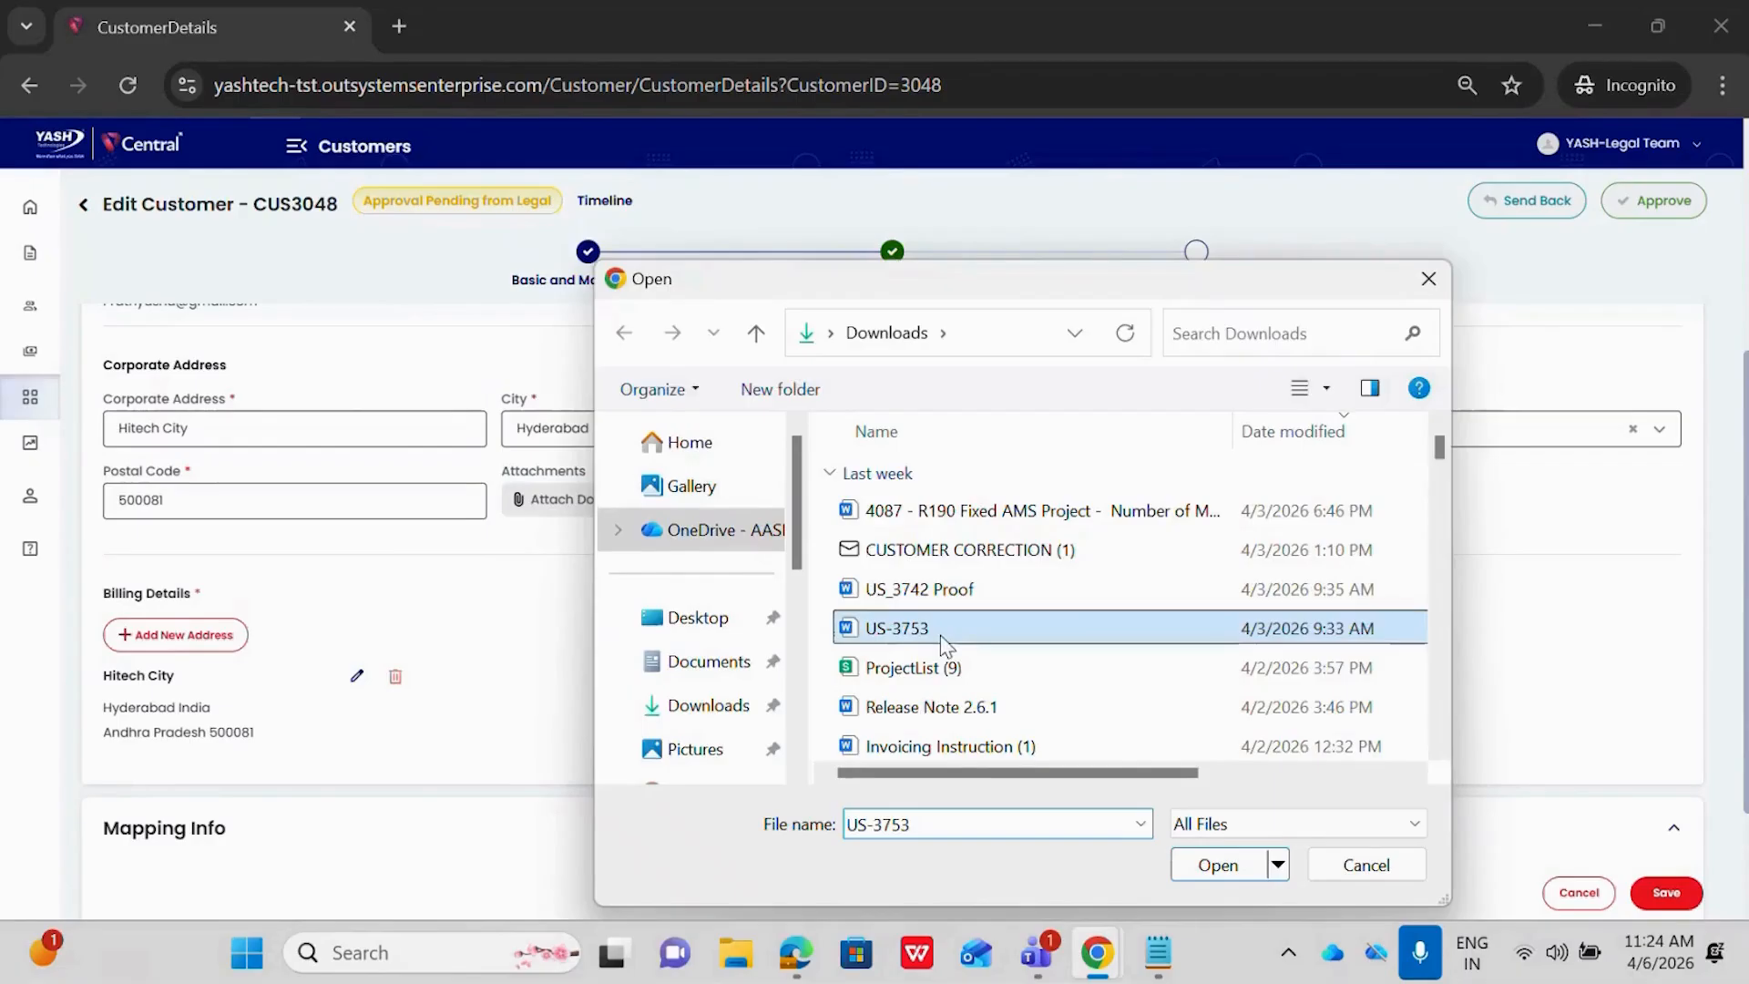
{"action": "left_click", "coordinate": [1211, 870]}
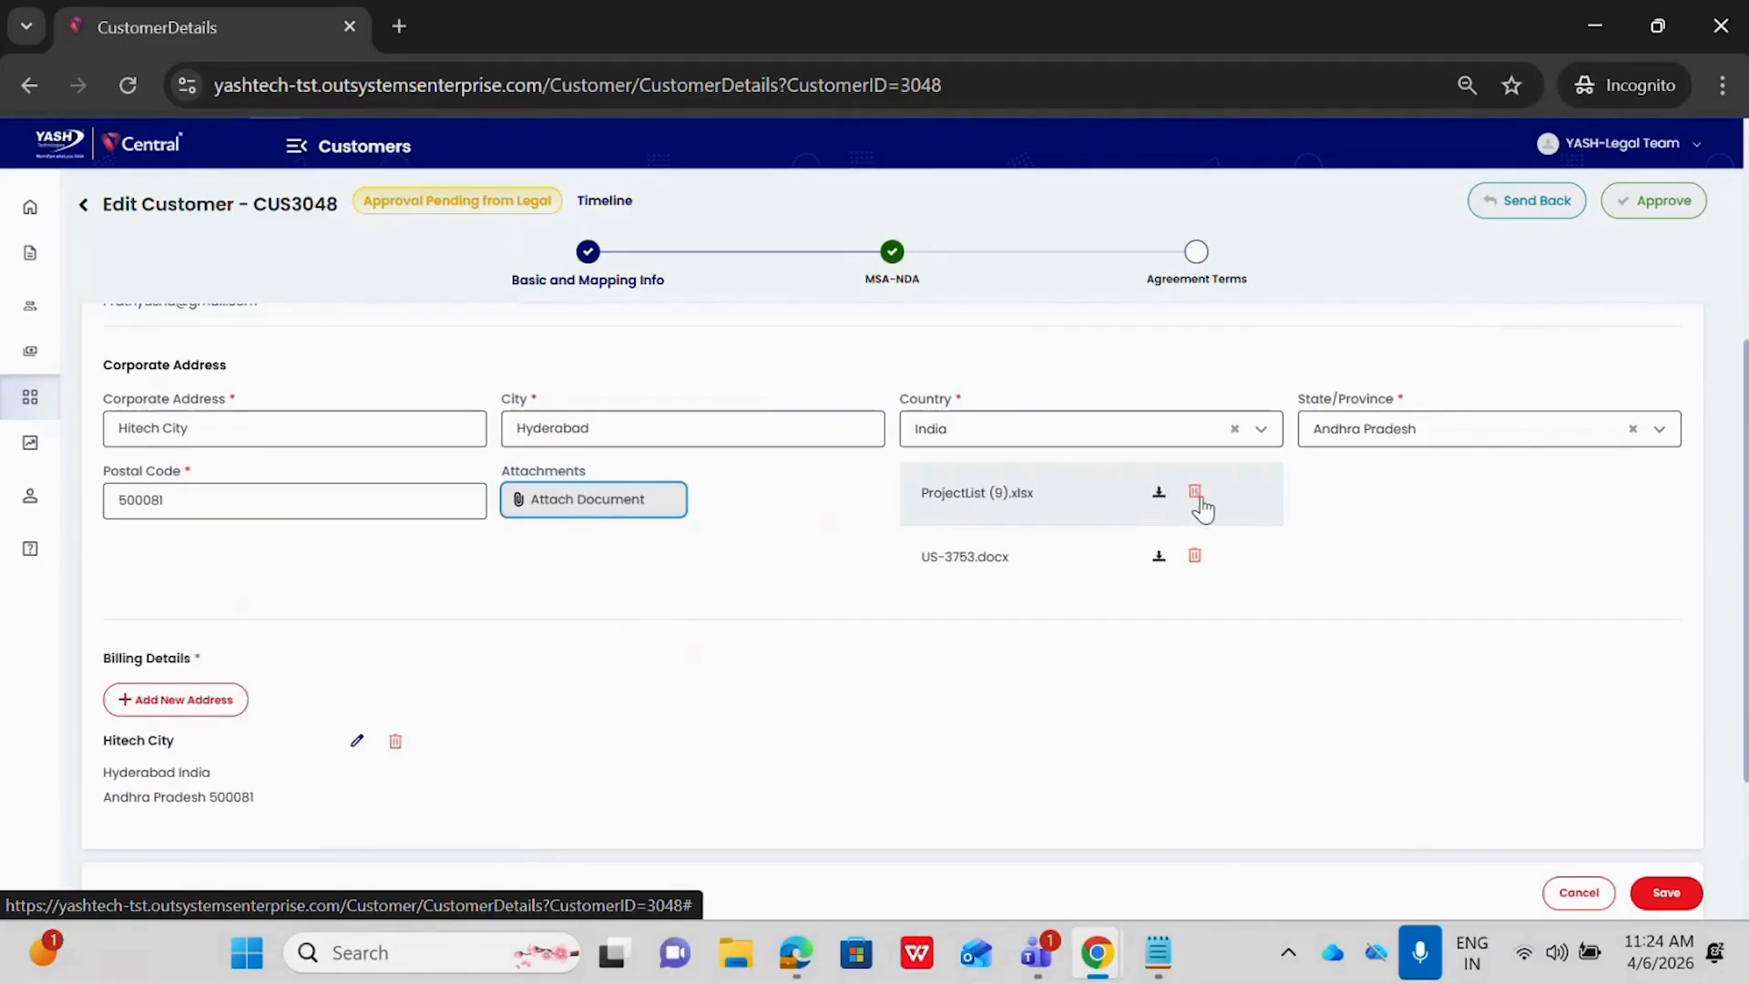
Review the customer's basic and mapping info and save the changes
{"action": "scroll", "coordinate": [1280, 590], "scroll_direction": "up", "scroll_amount": 1}
{"action": "scroll", "coordinate": [1283, 590], "scroll_direction": "up", "scroll_amount": 3}
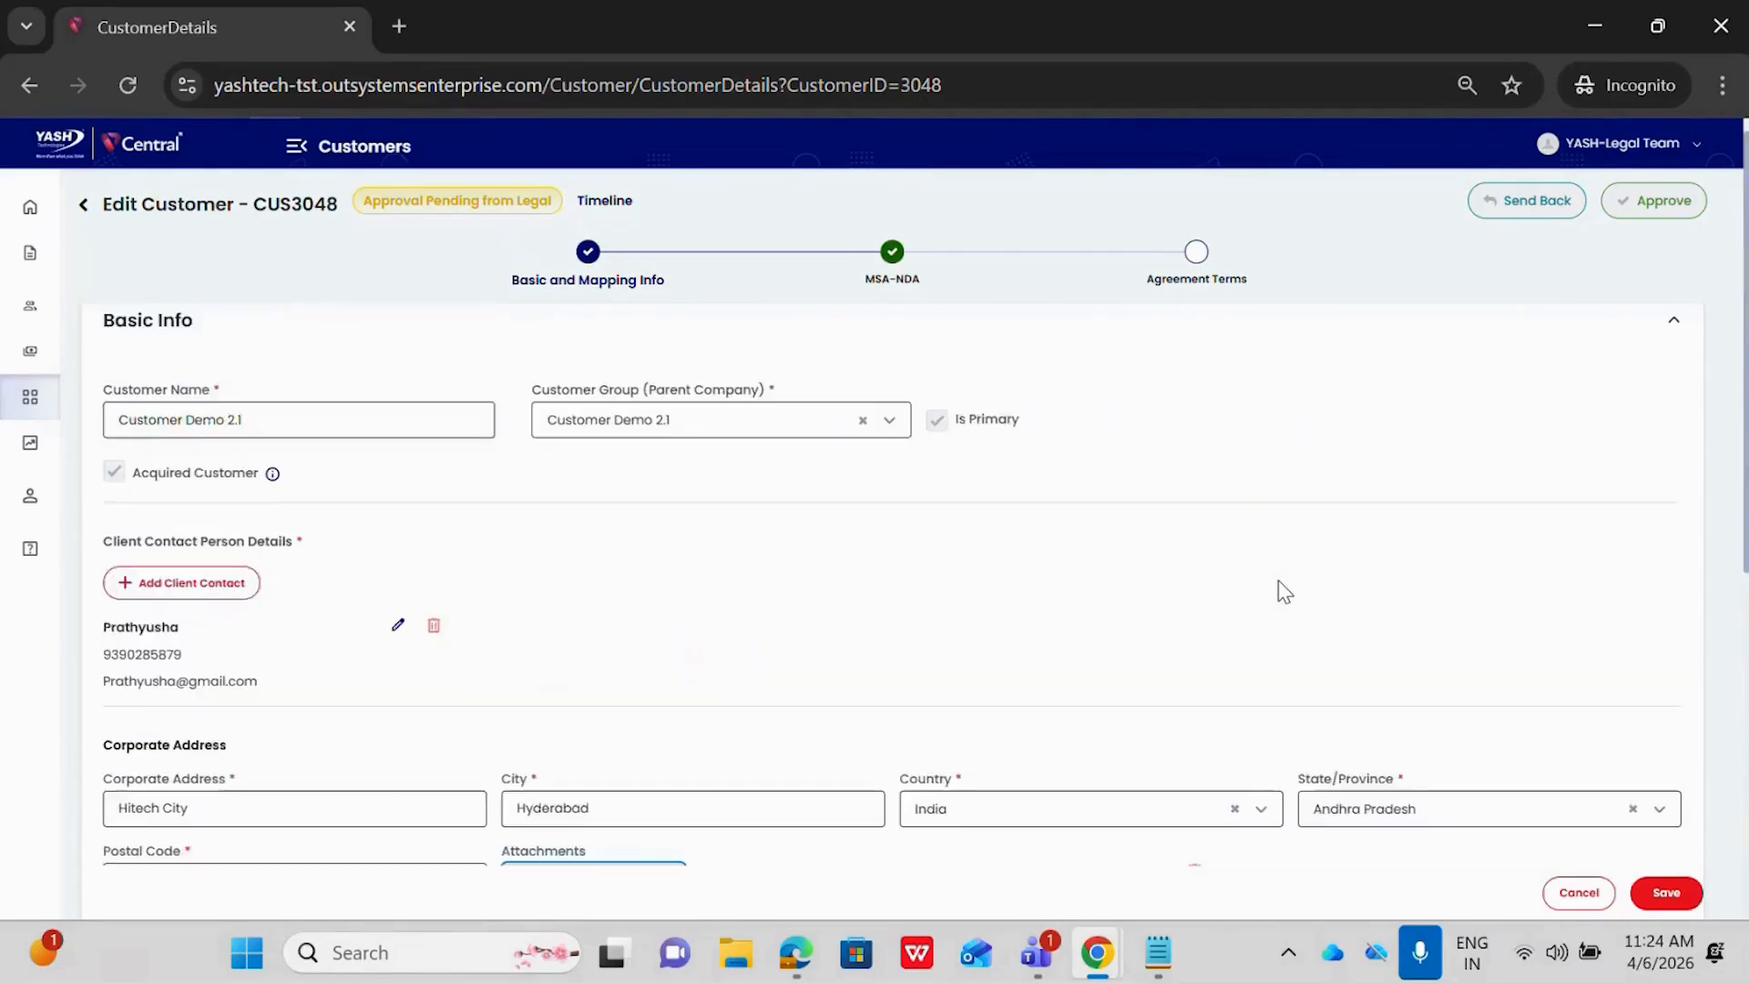
{"action": "scroll", "coordinate": [1282, 590], "scroll_direction": "down", "scroll_amount": 7}
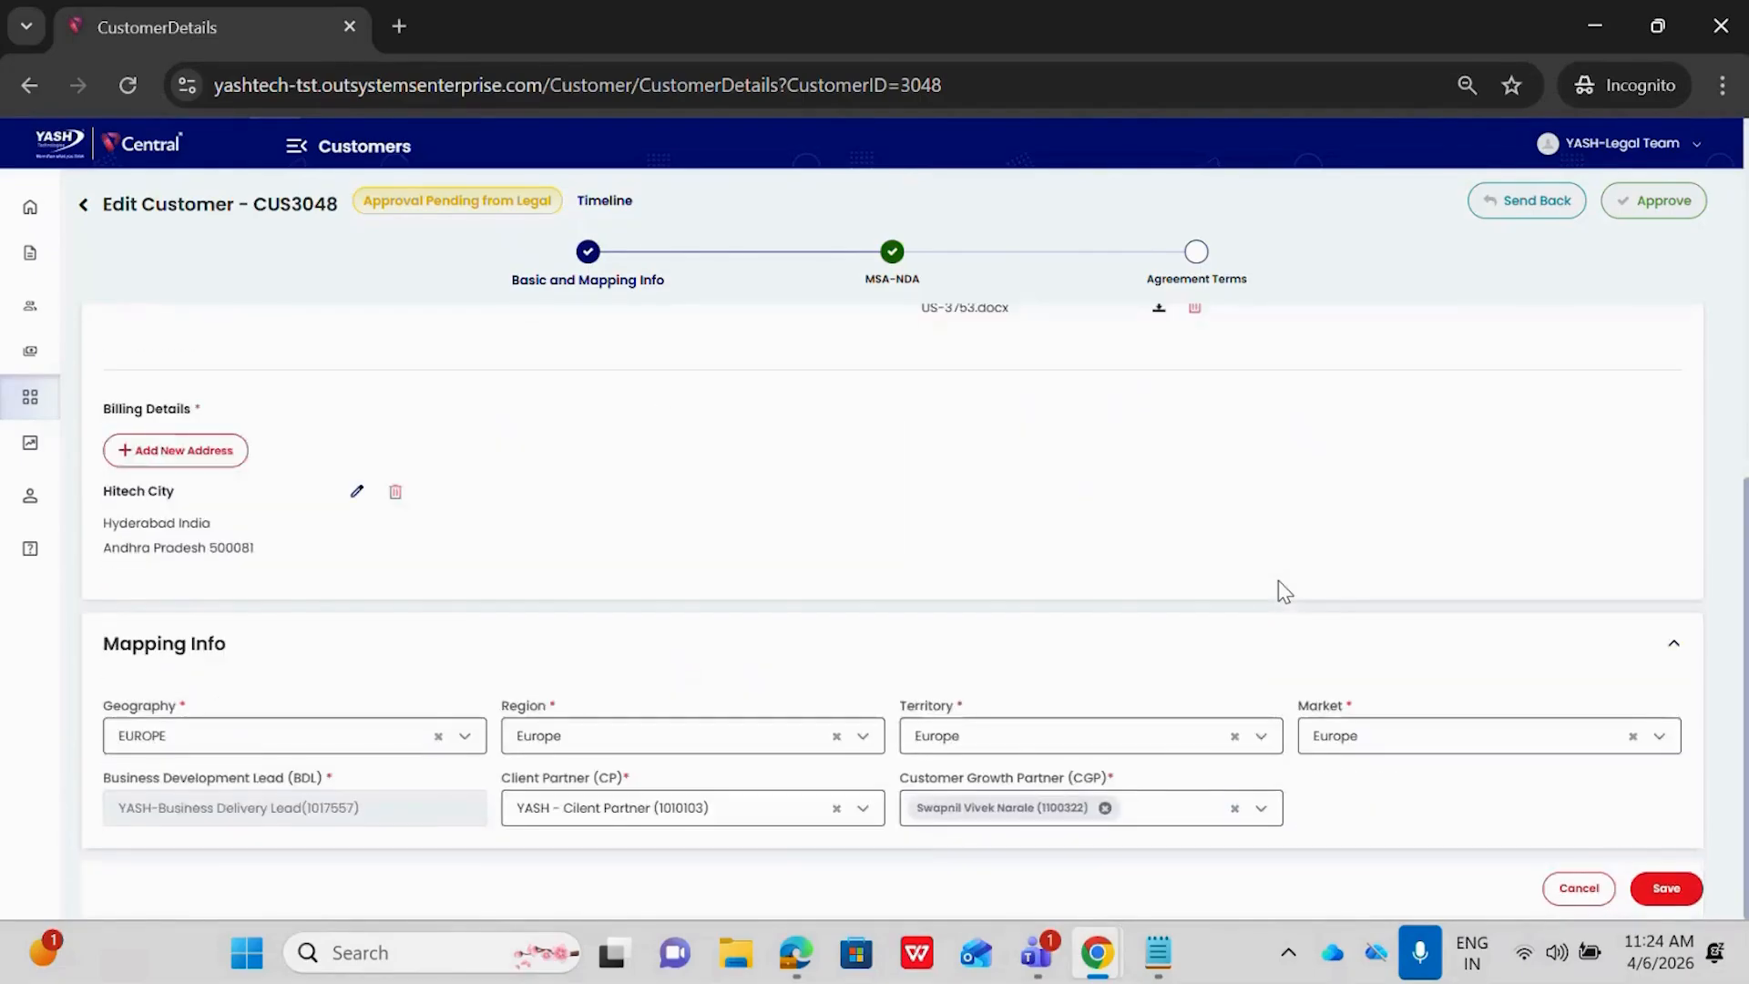
{"action": "left_click", "coordinate": [1663, 886]}
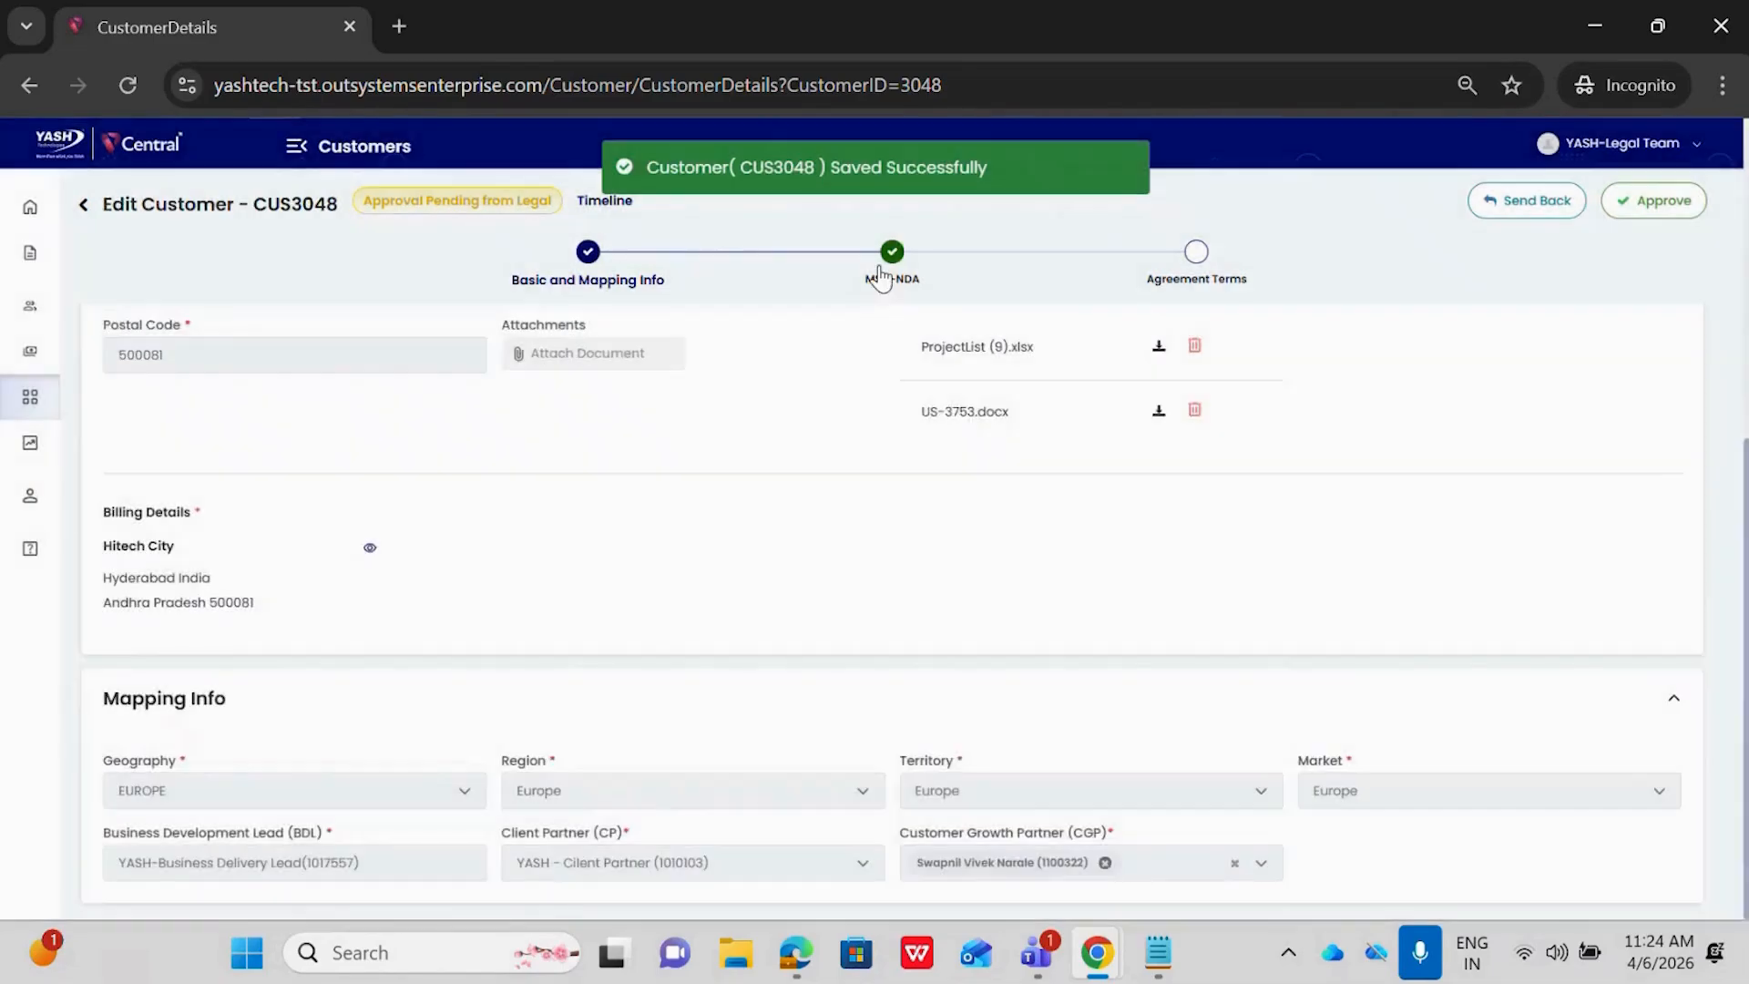
Open the customer's MSA-NDA section and make it editable
{"action": "left_click", "coordinate": [879, 270]}
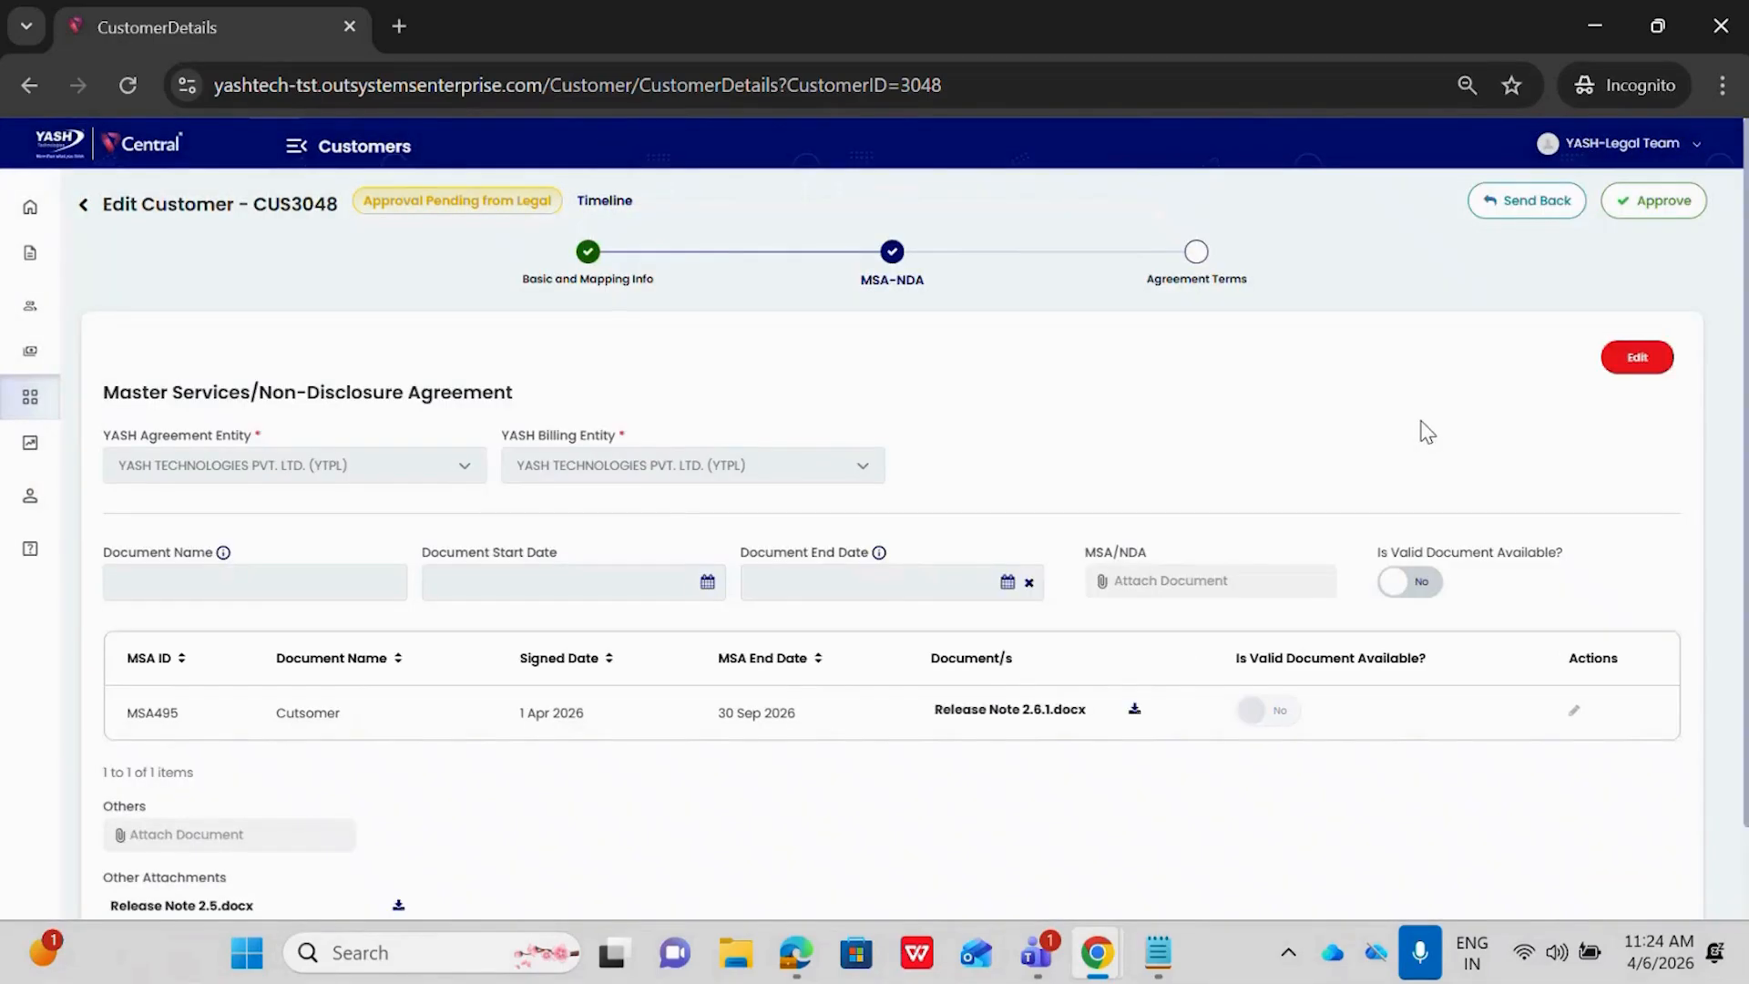
{"action": "left_click", "coordinate": [1637, 357]}
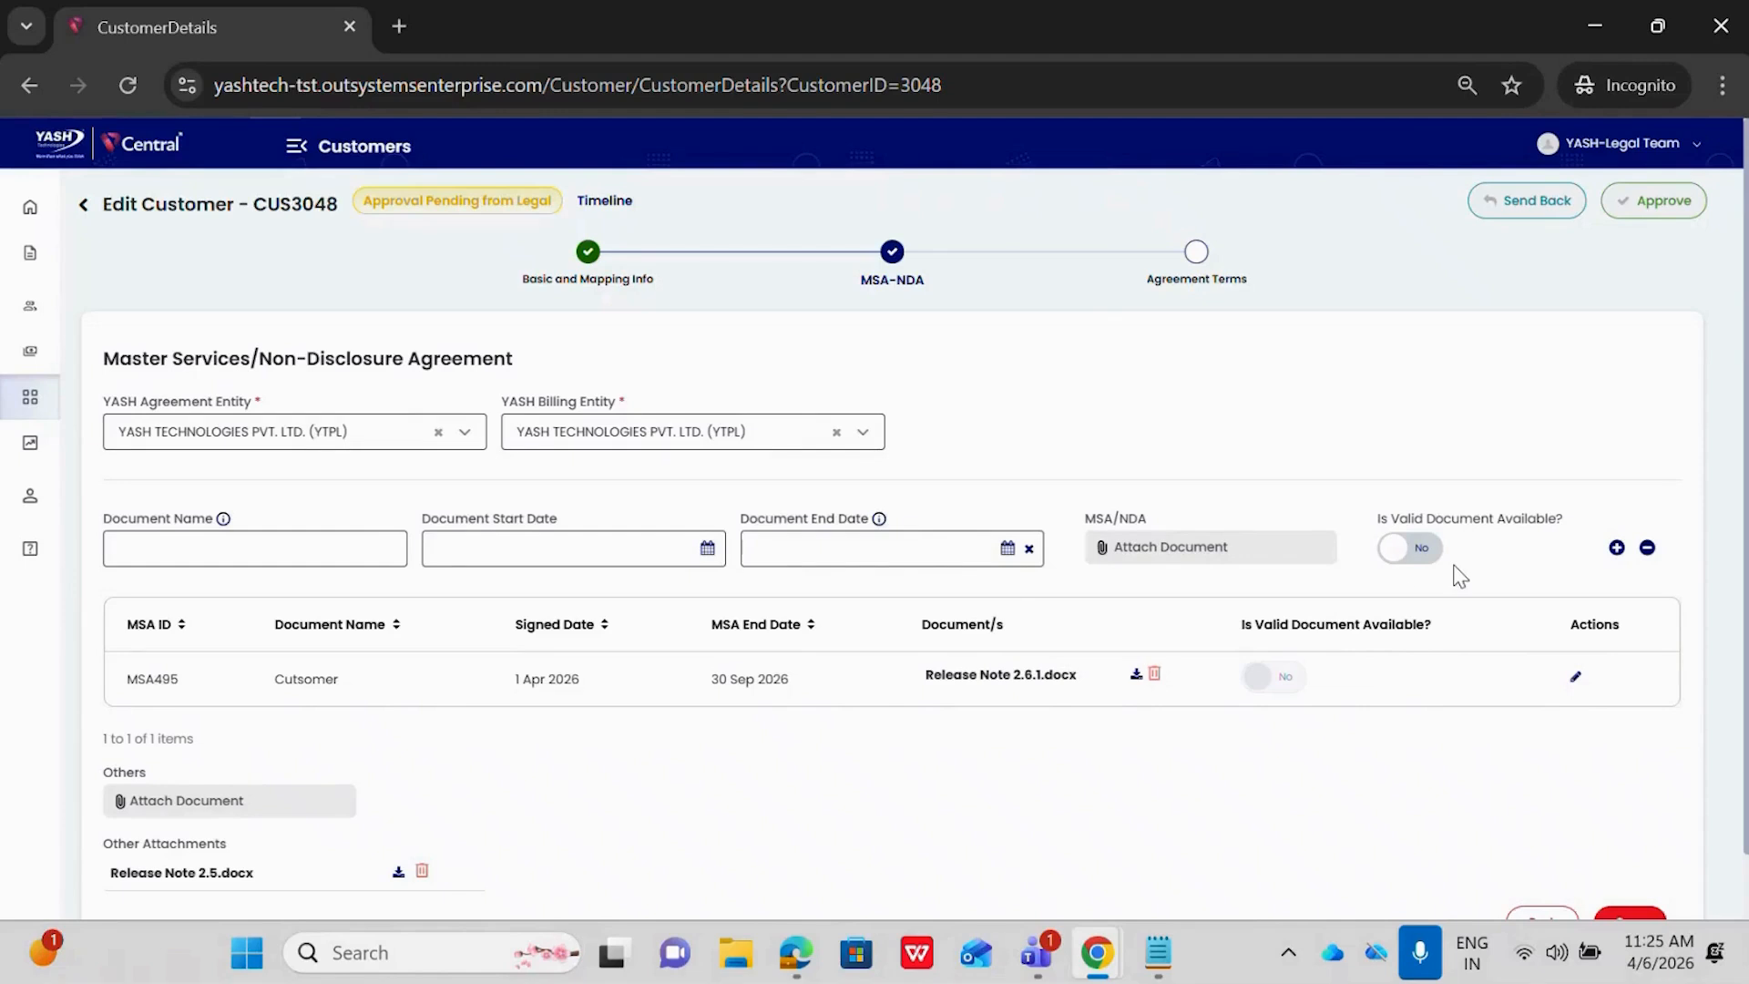
{"action": "left_click", "coordinate": [1410, 558]}
{"action": "left_click", "coordinate": [1410, 558]}
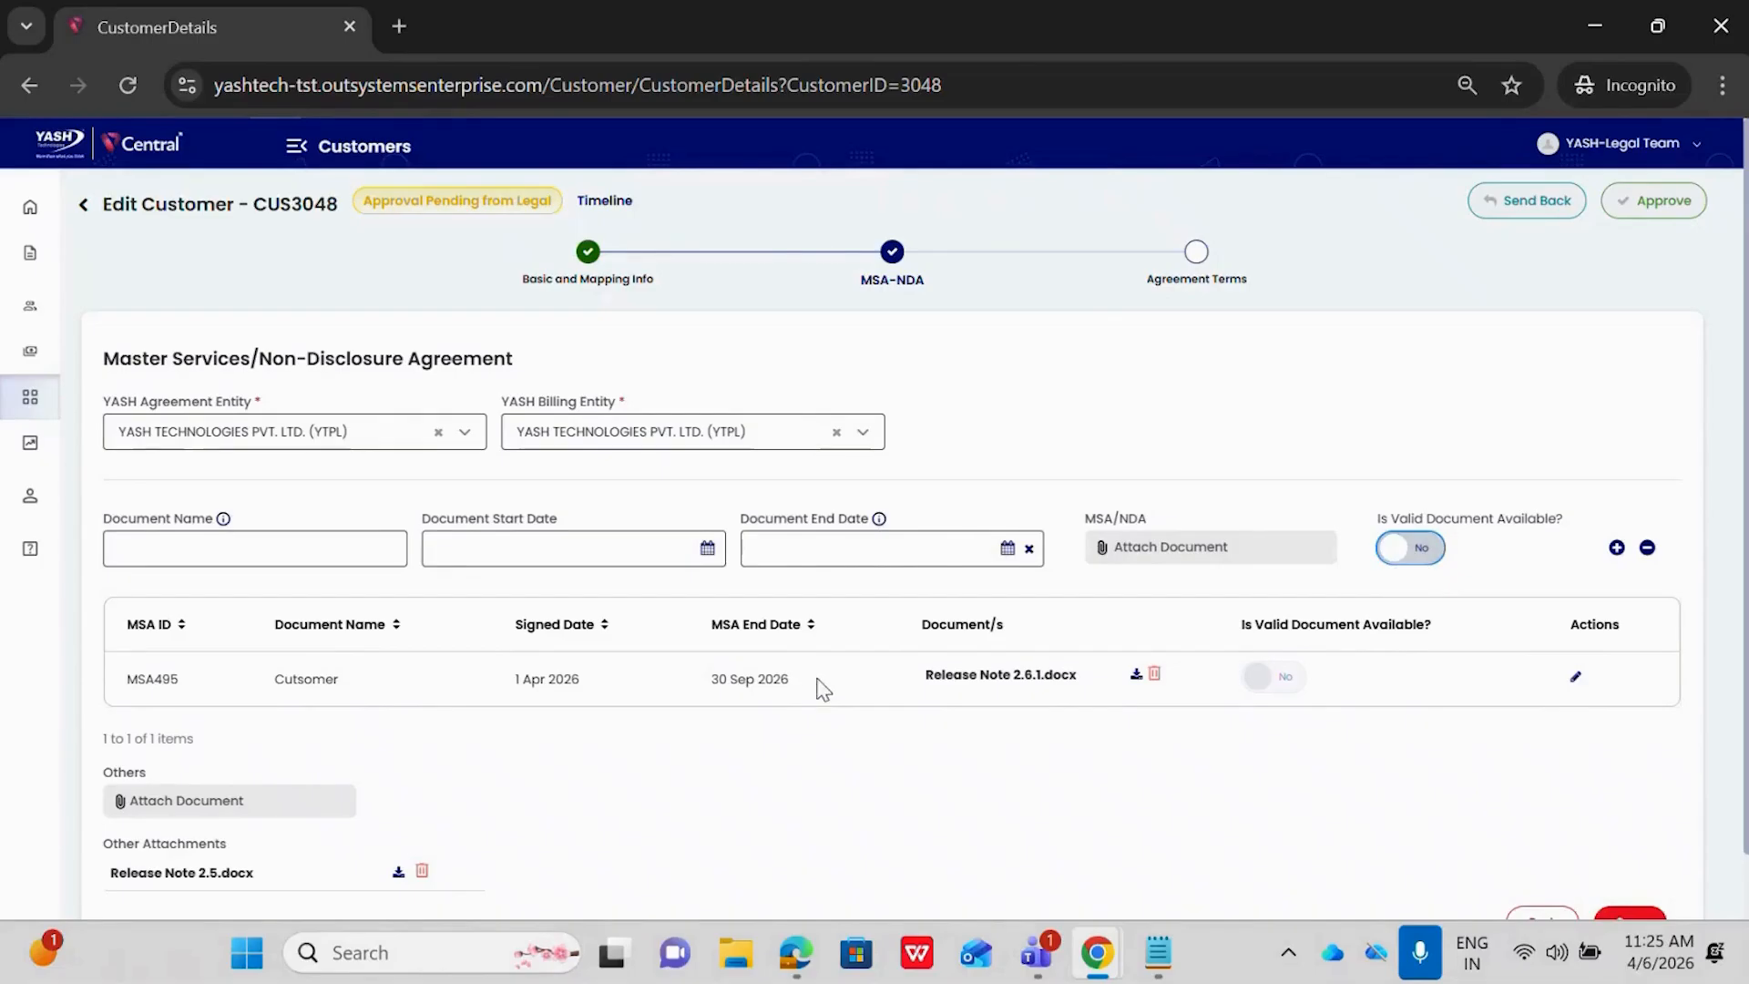
Edit the existing MSA495 document entry, set Is Valid Document Available to Yes, and save the entry
{"action": "left_click", "coordinate": [1575, 678]}
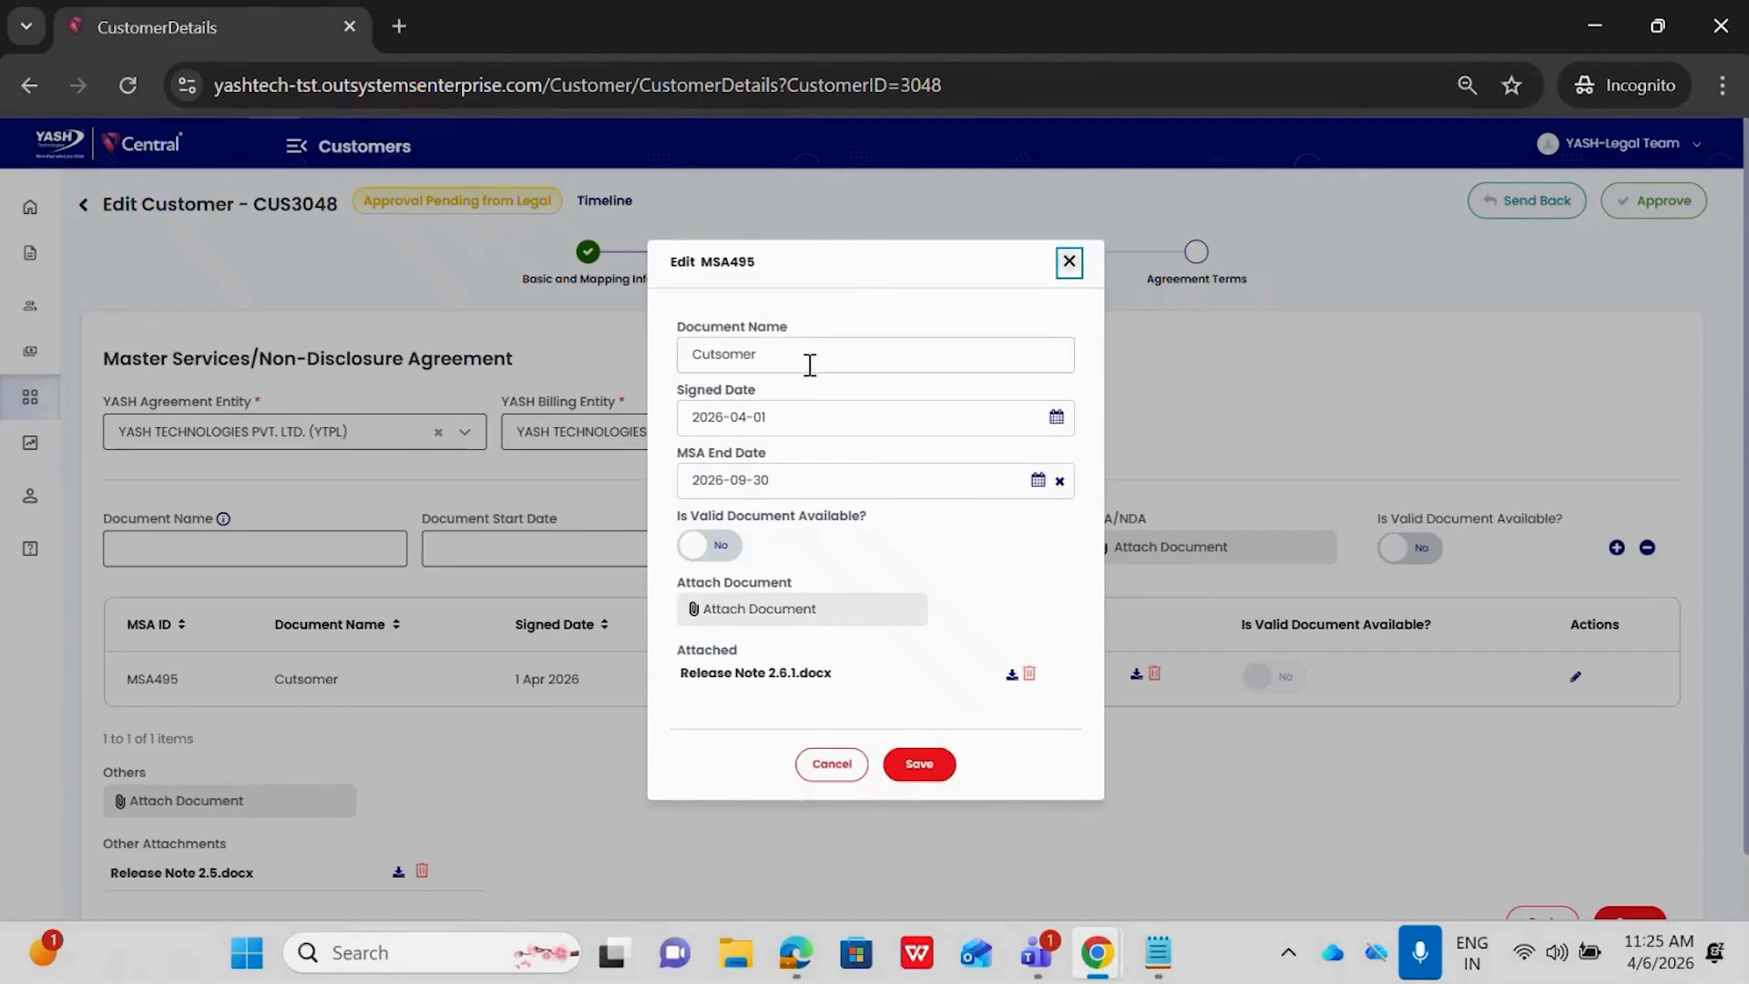
{"action": "left_click", "coordinate": [808, 361]}
{"action": "left_click", "coordinate": [808, 418]}
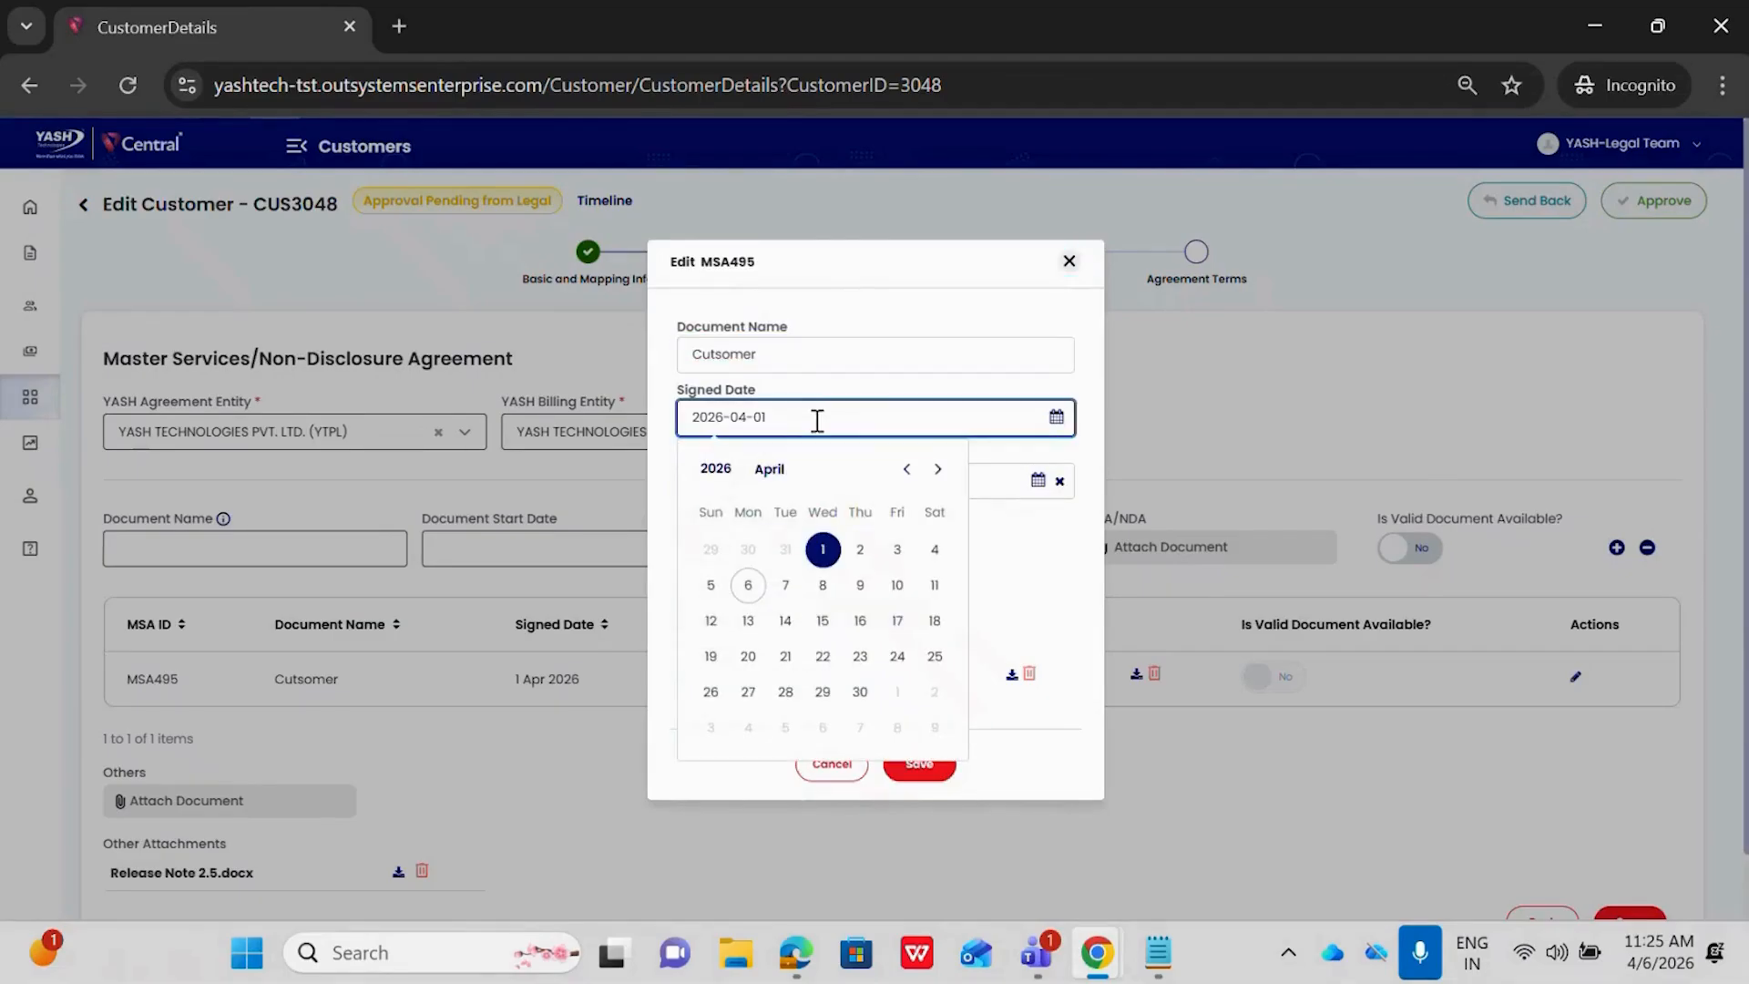
{"action": "left_click", "coordinate": [1022, 524]}
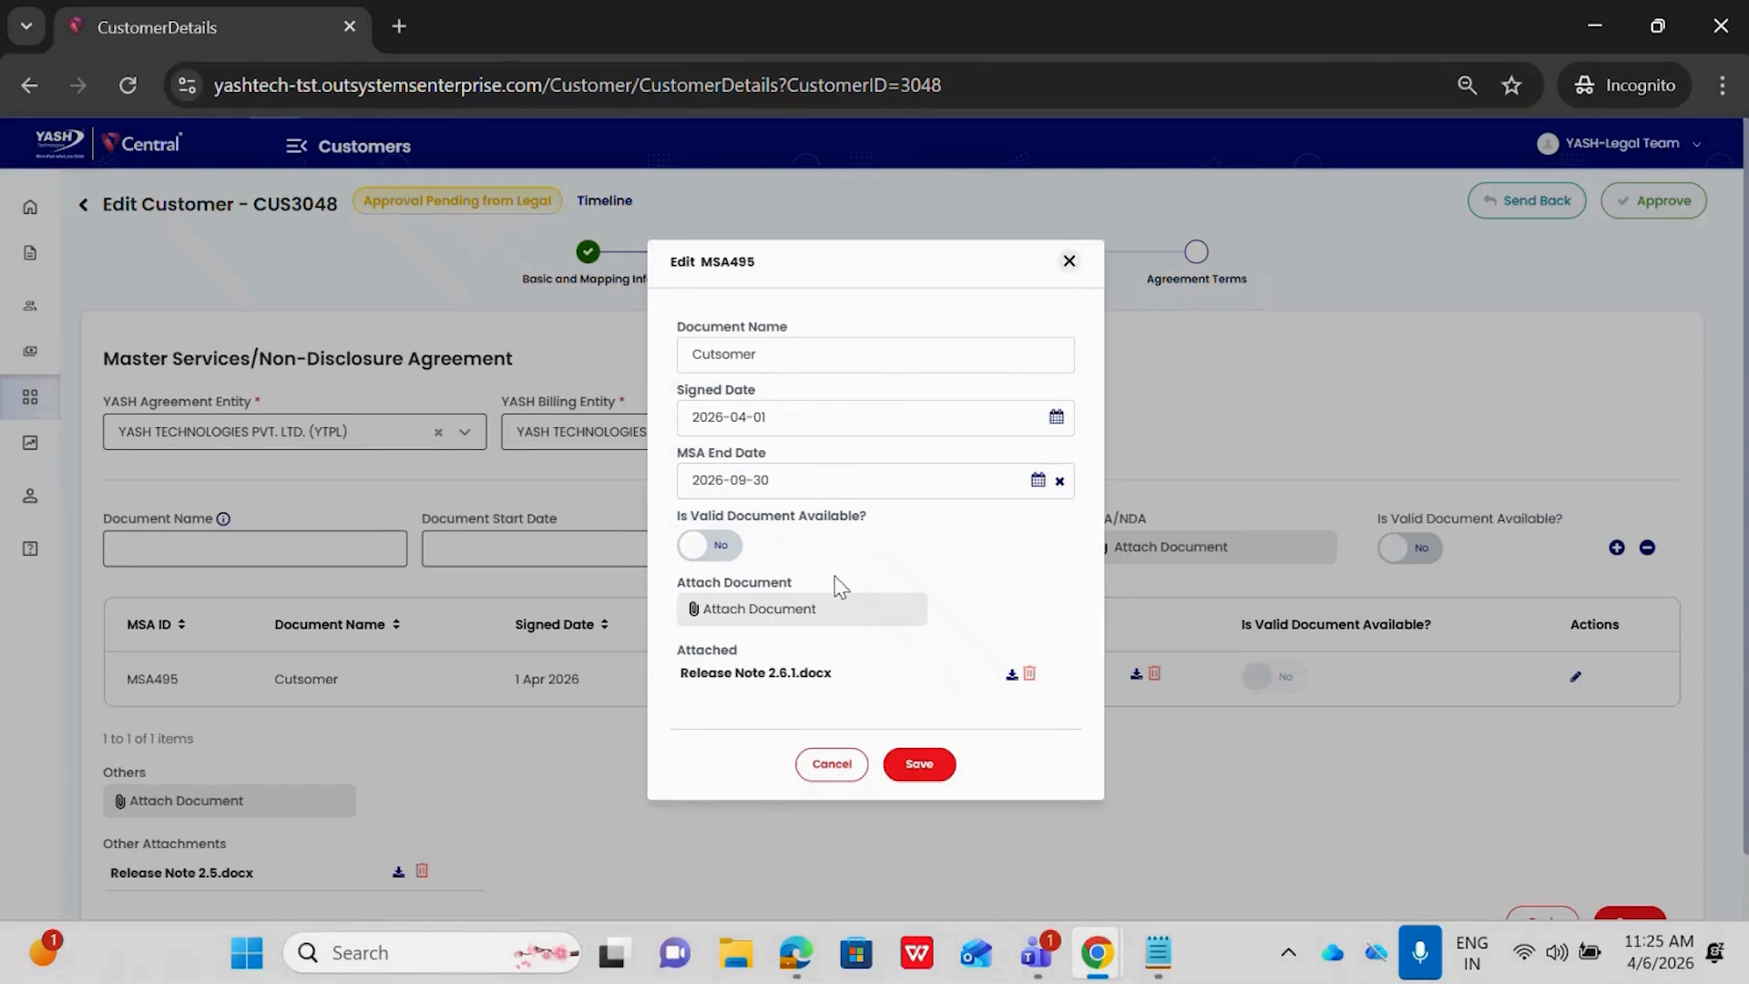
{"action": "left_click", "coordinate": [717, 549]}
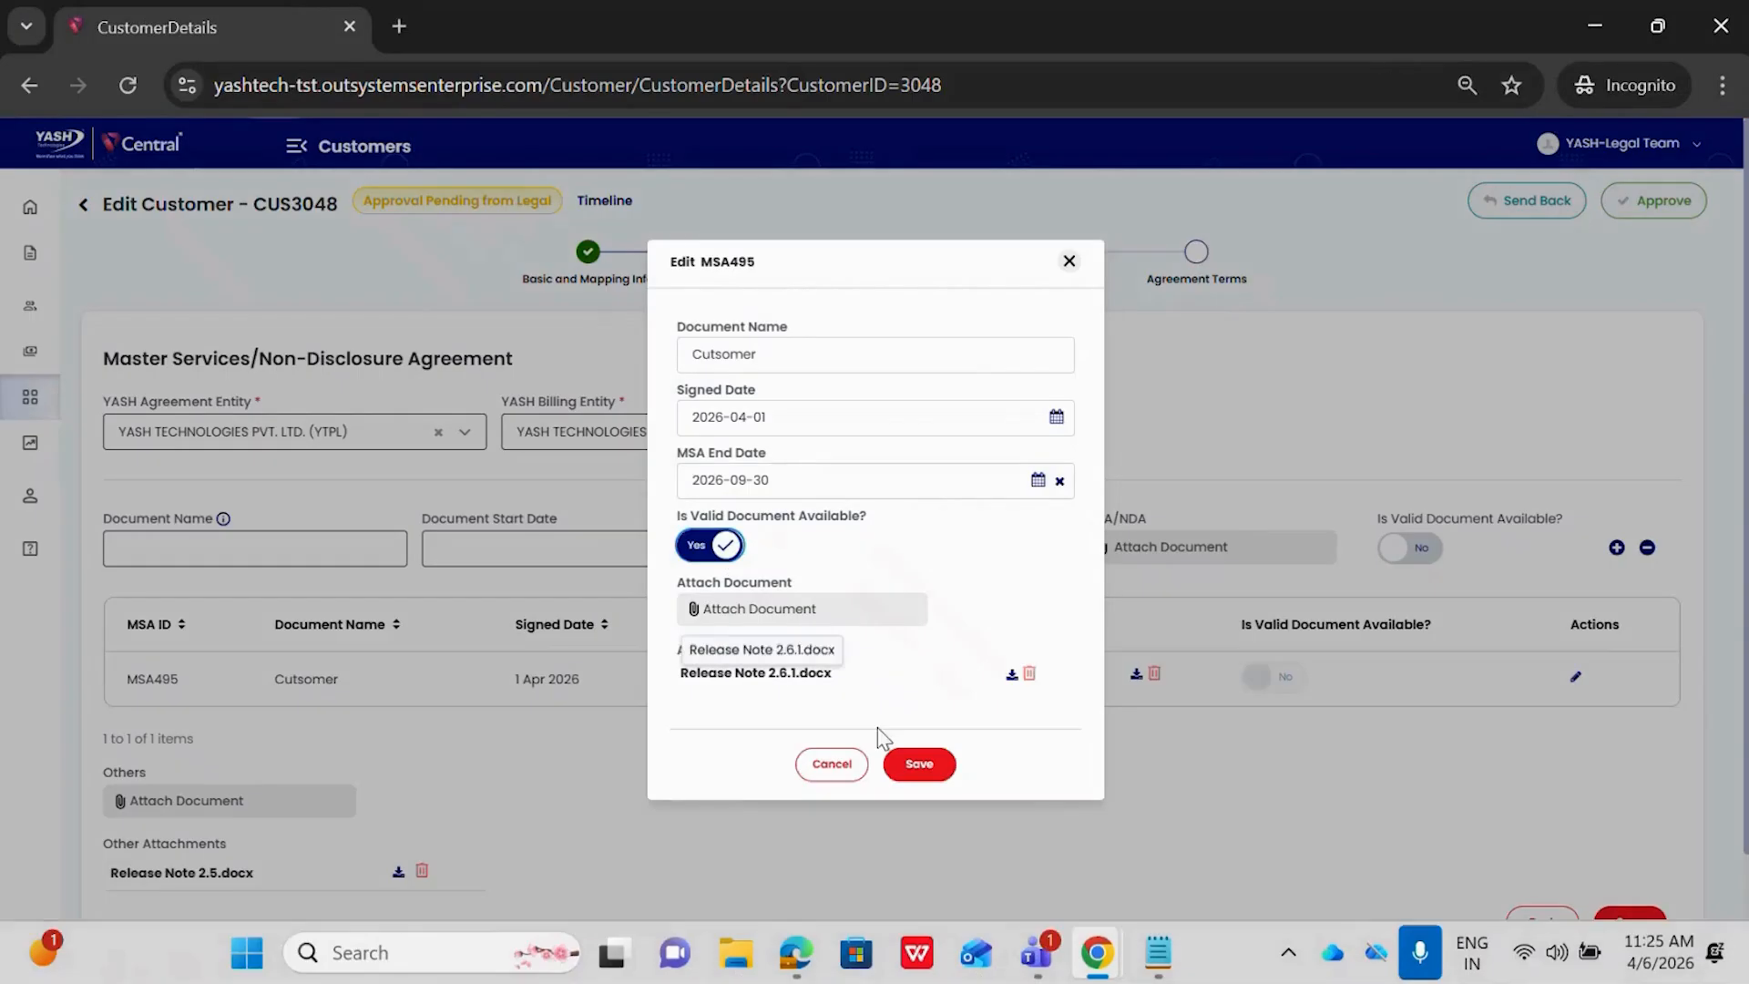
{"action": "left_click", "coordinate": [920, 770]}
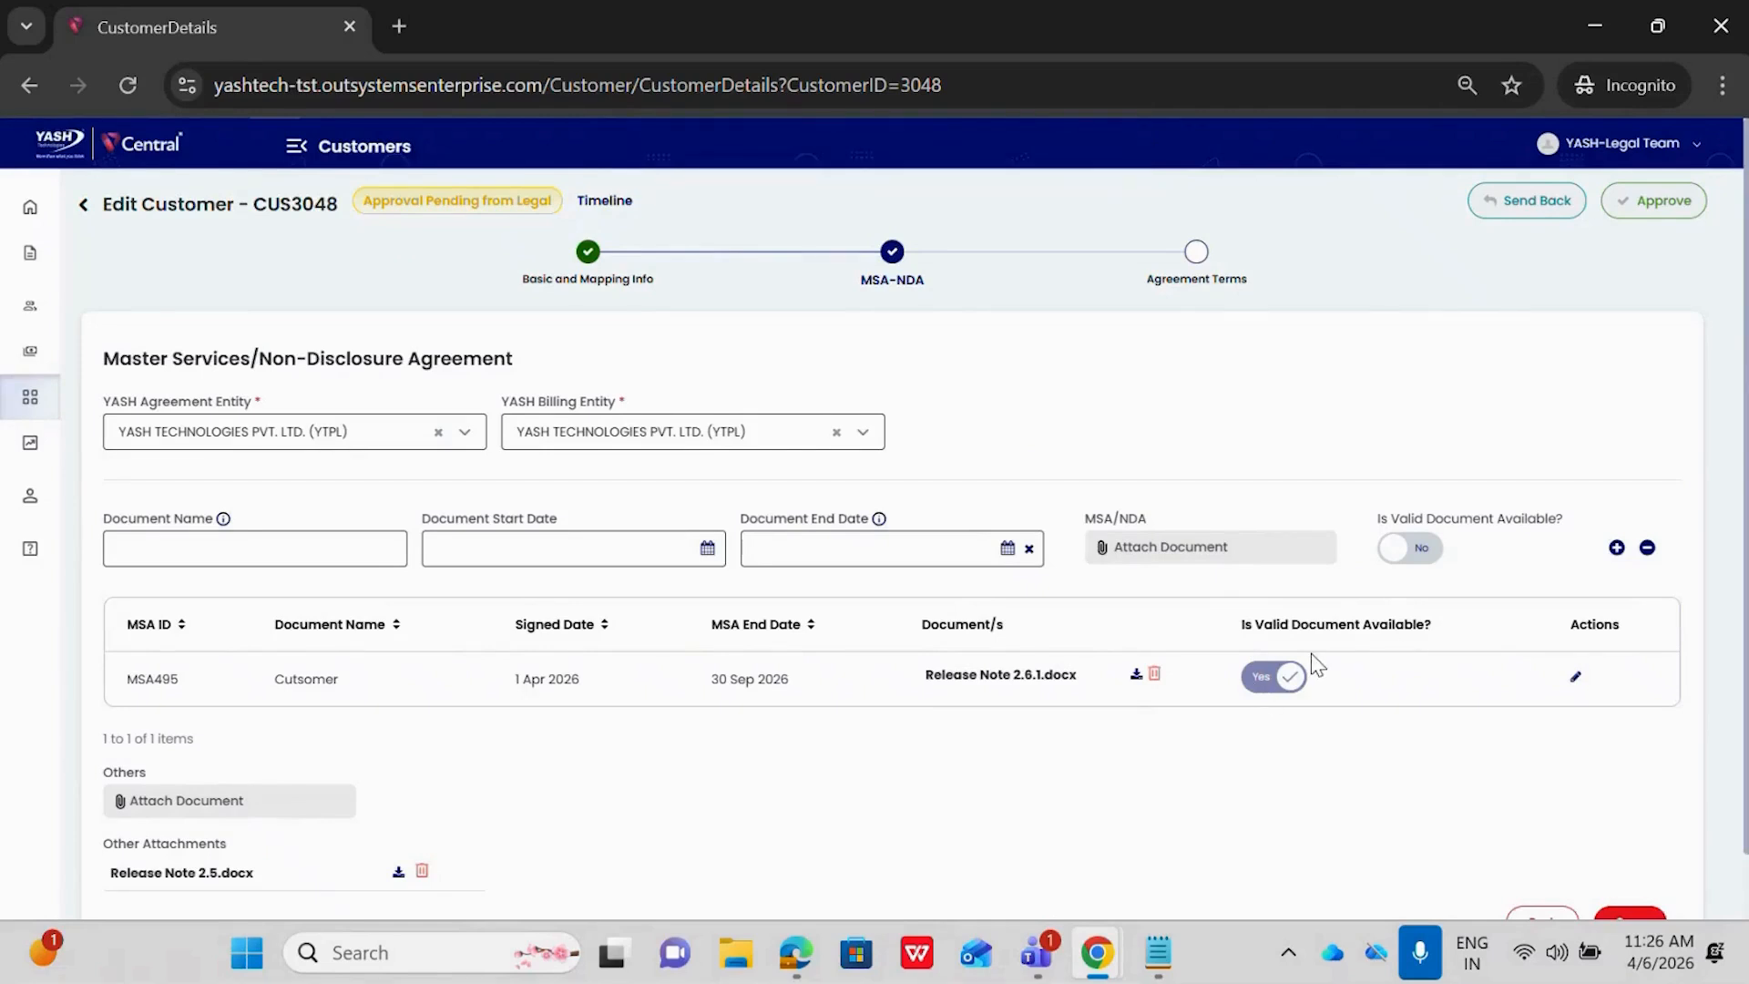
Go back over the MSA-NDA and Basic and Mapping Info sections and try to approve the customer
{"action": "scroll", "coordinate": [1312, 663], "scroll_direction": "down", "scroll_amount": 1}
{"action": "scroll", "coordinate": [1311, 663], "scroll_direction": "up", "scroll_amount": 1}
{"action": "left_click", "coordinate": [601, 248]}
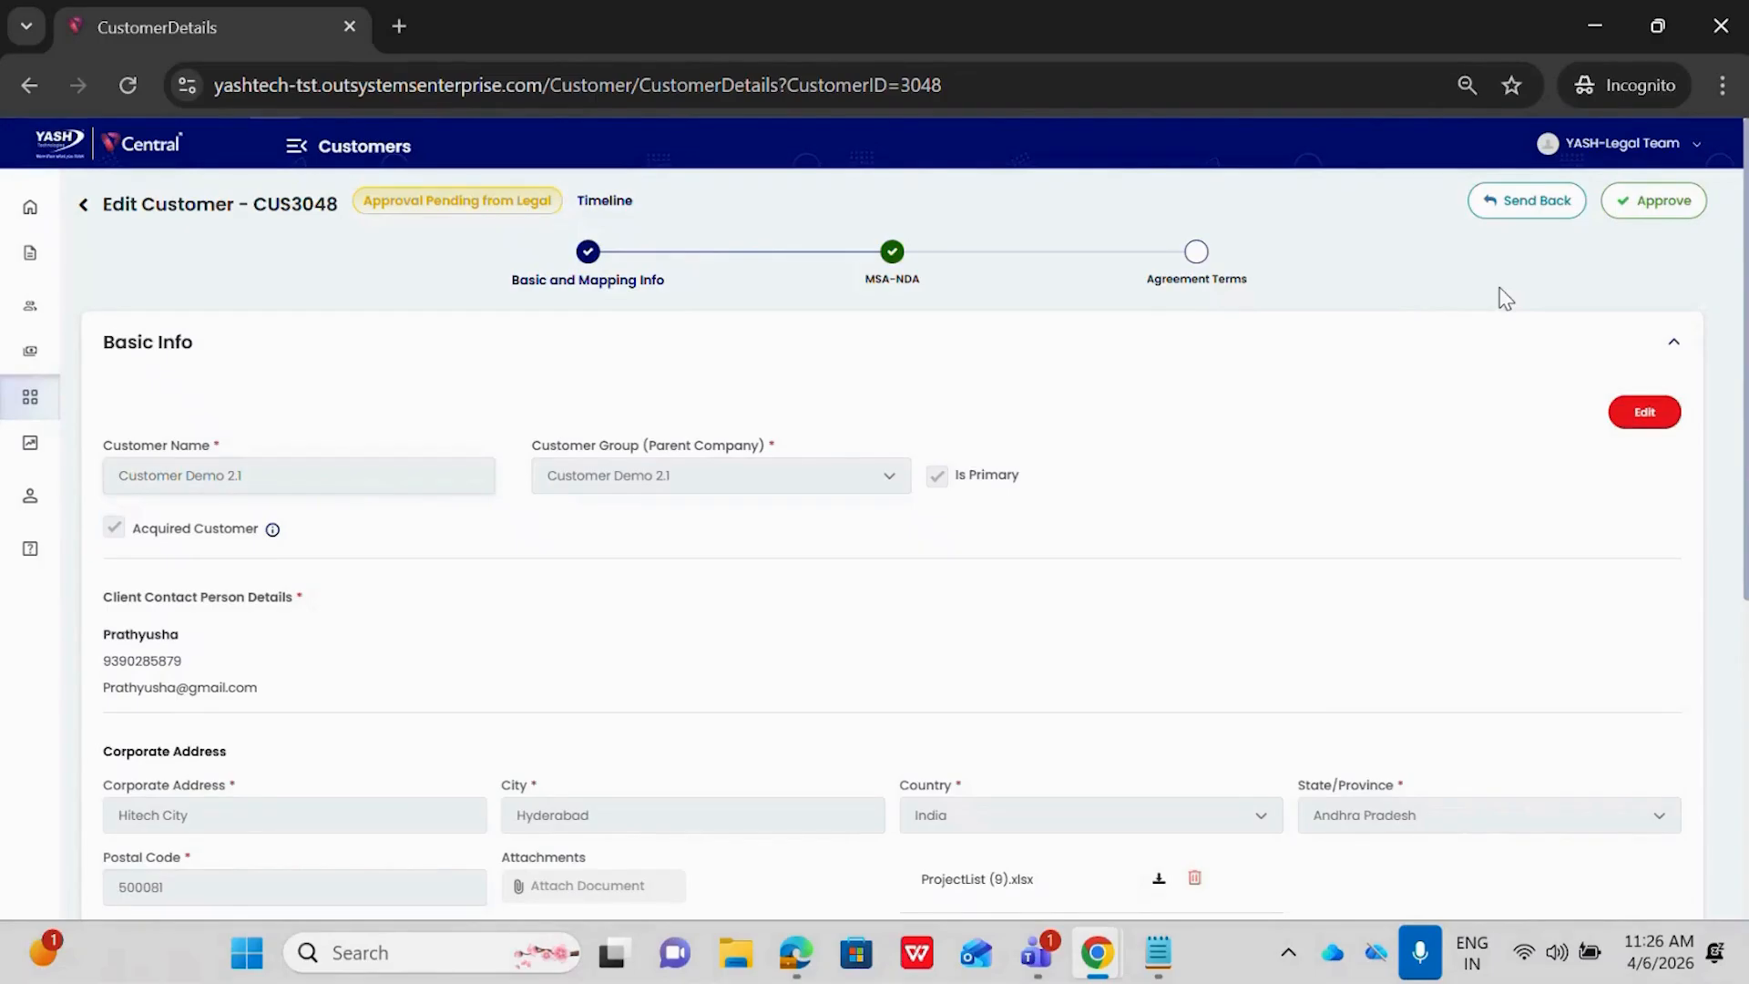
{"action": "left_click", "coordinate": [1637, 203]}
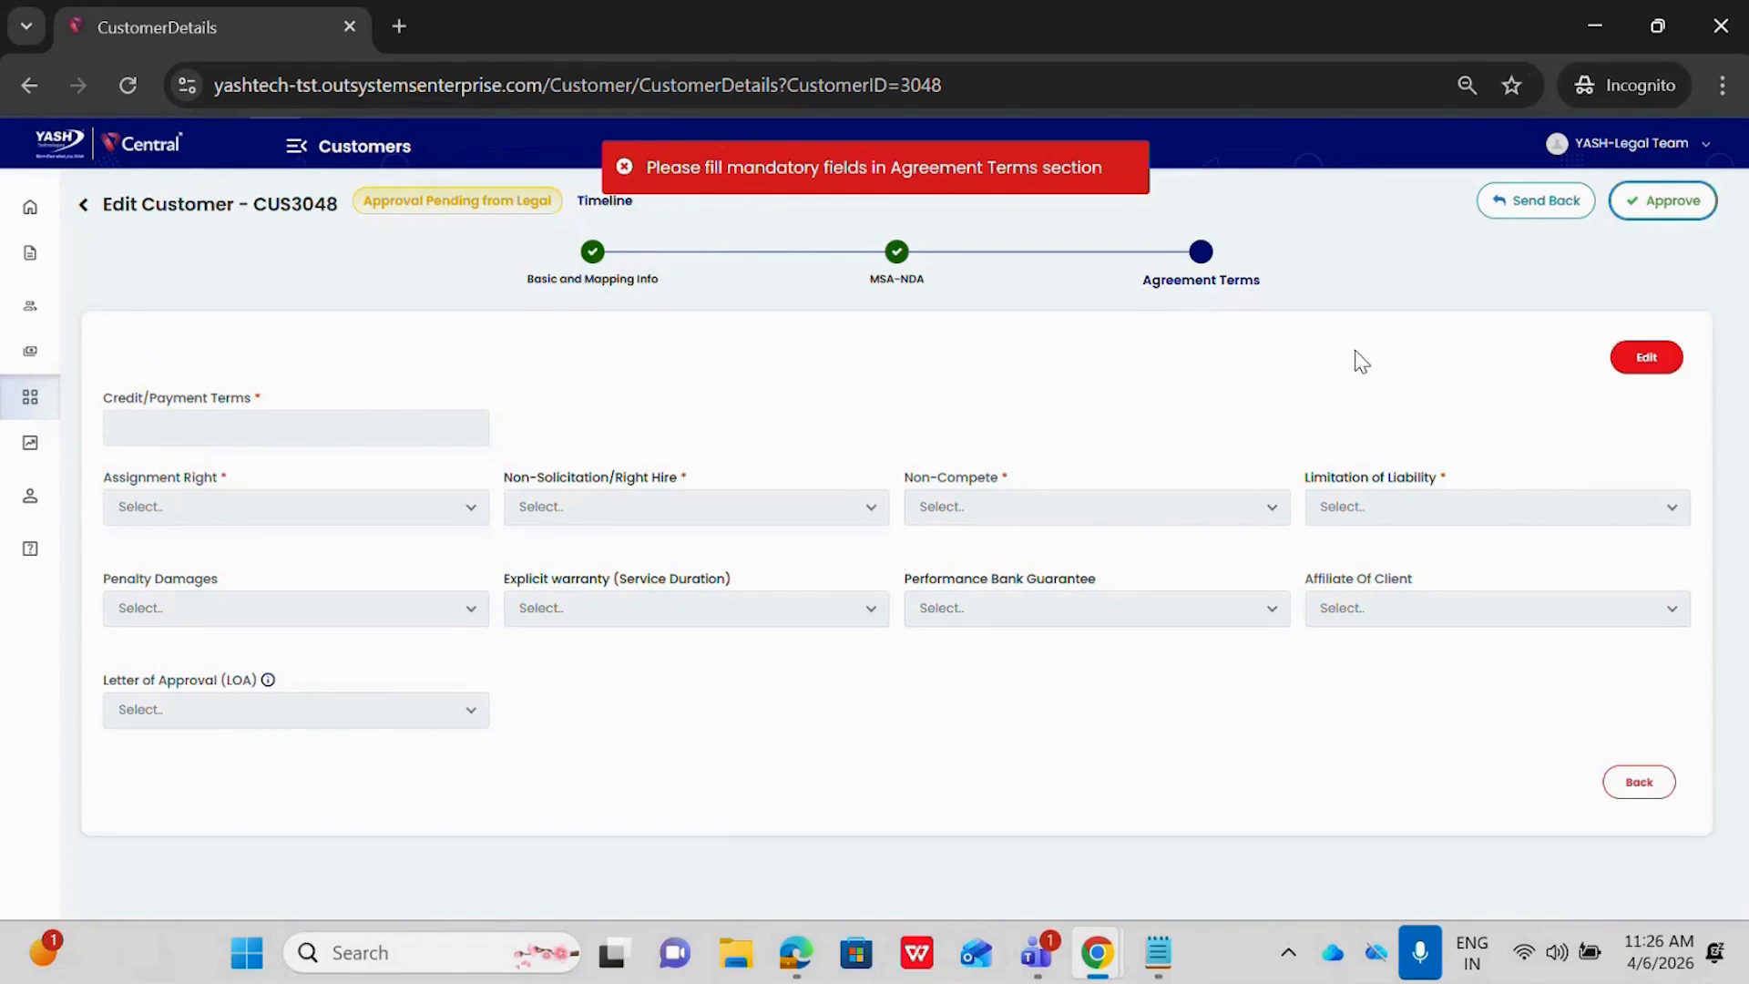
Make the agreement terms editable, enter Cutsomer as Credit/Payment Terms, and set Assignment Right to Yes with the description Cutsomer
{"action": "left_click", "coordinate": [1631, 360]}
{"action": "left_click", "coordinate": [410, 398]}
{"action": "type", "text": "Cutsomer"}
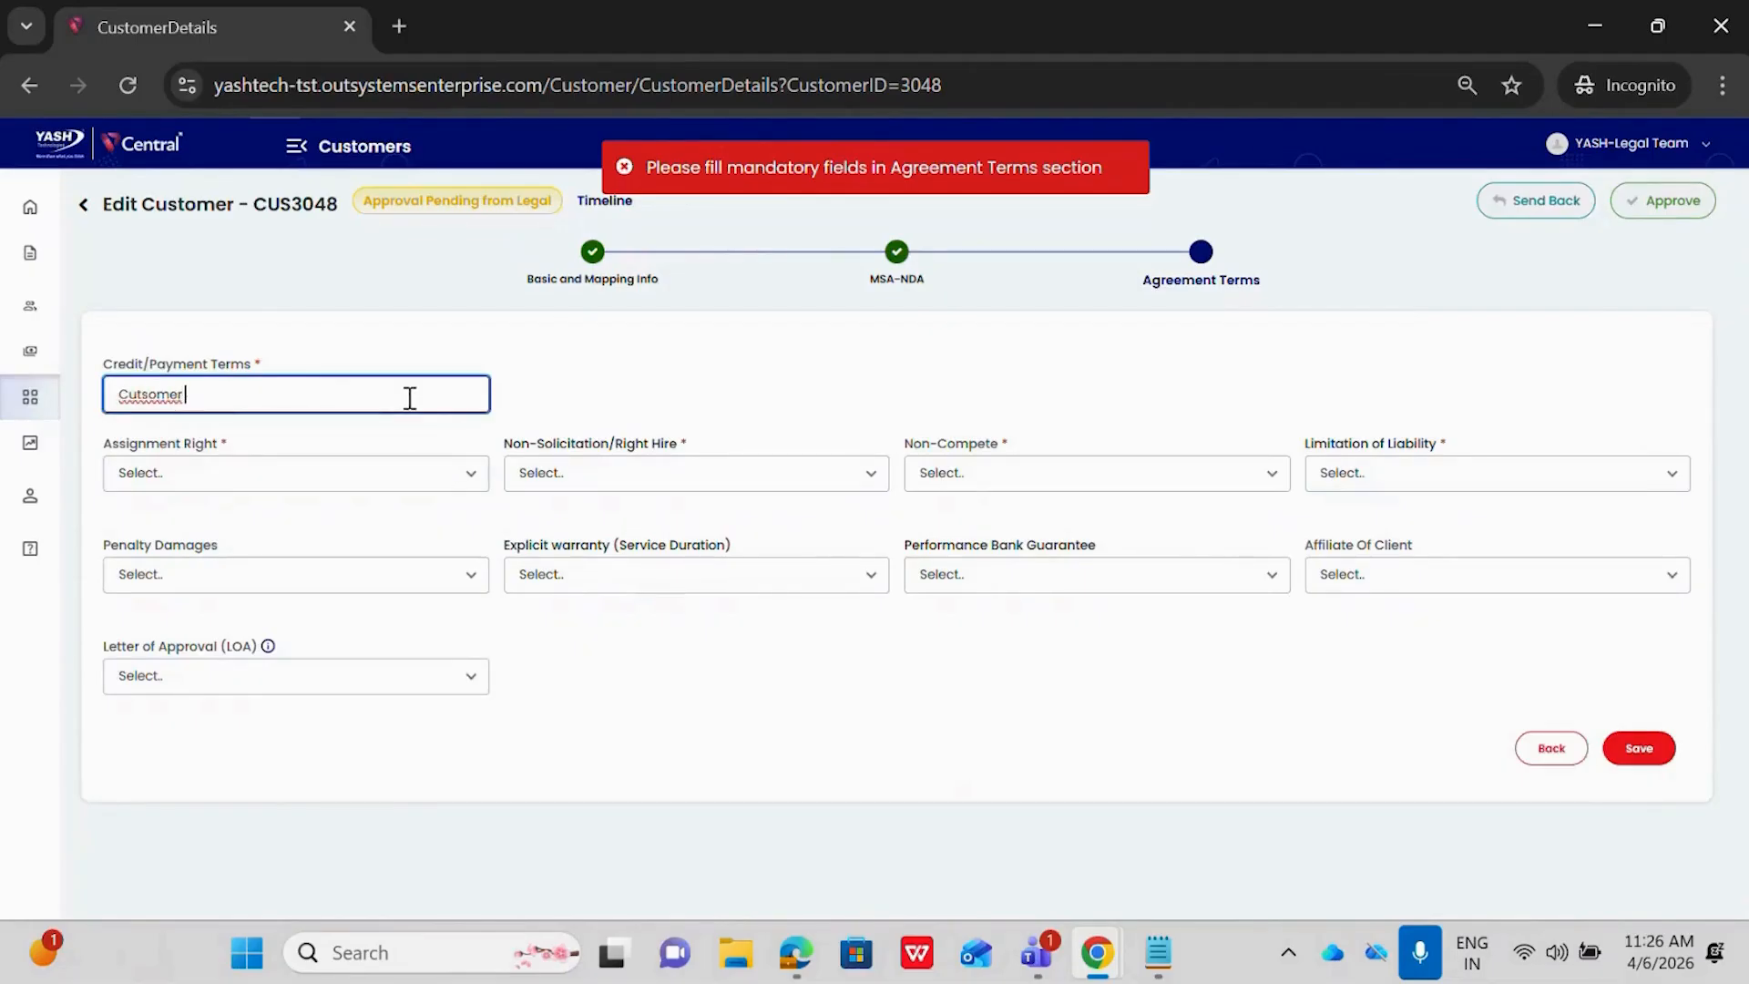
{"action": "left_click", "coordinate": [276, 490]}
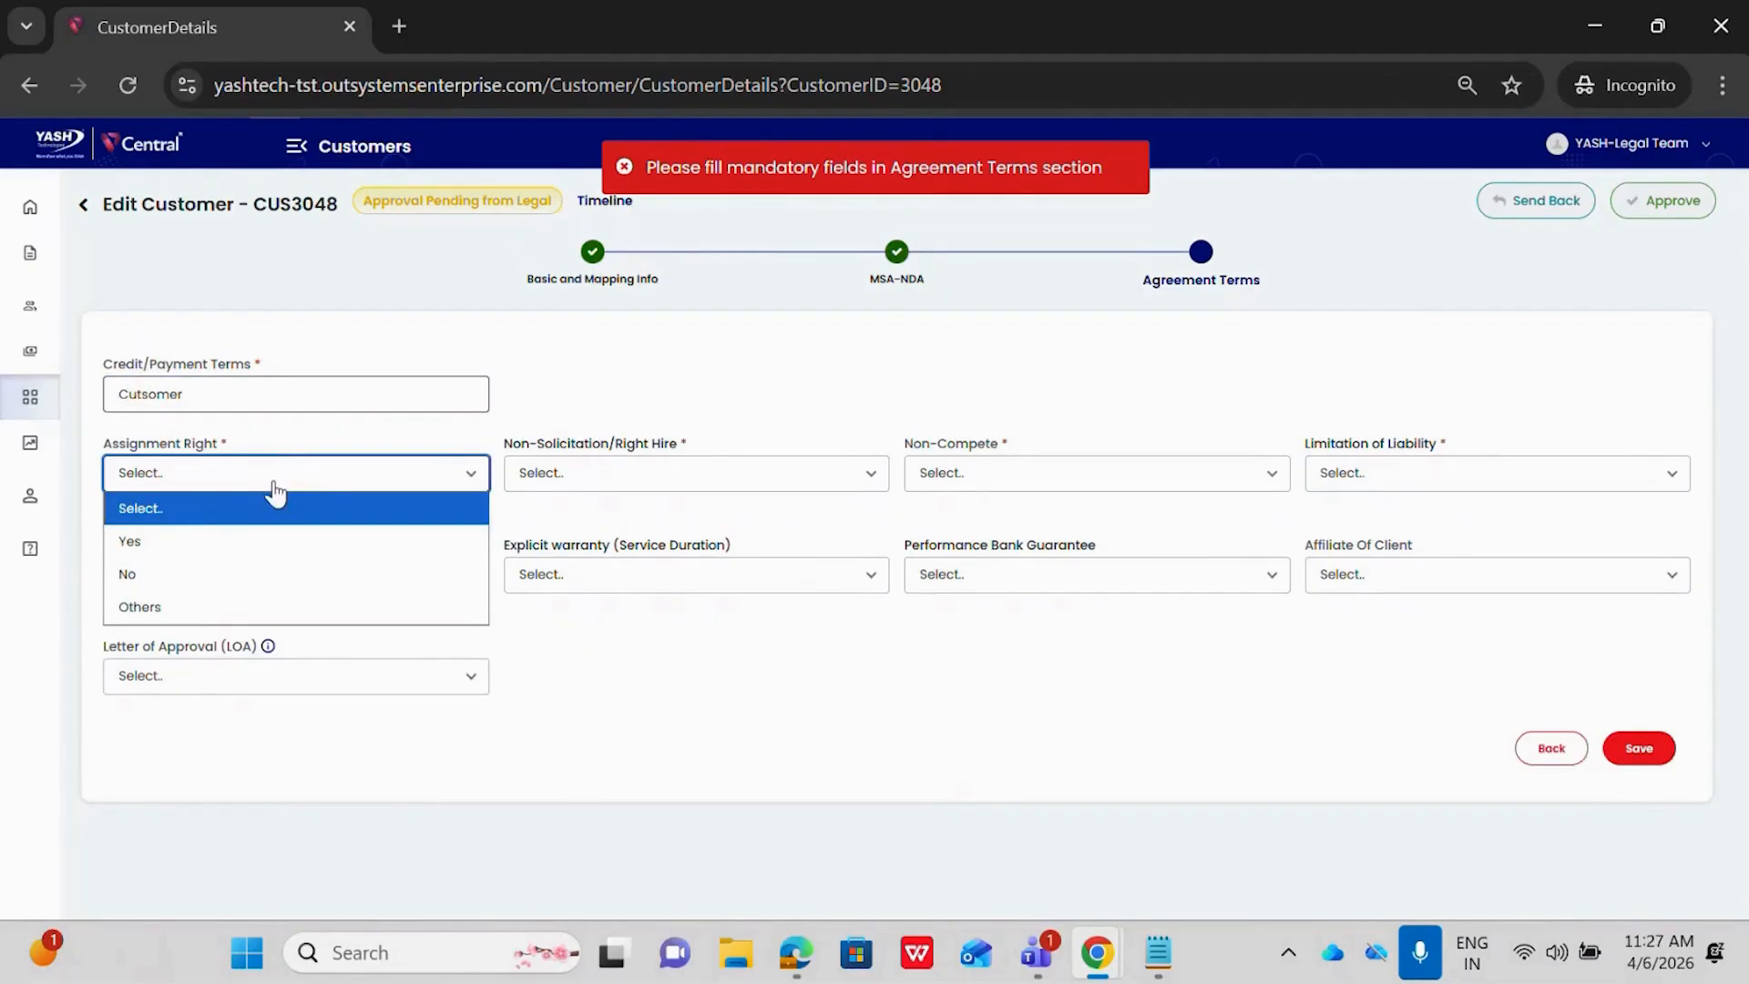
{"action": "left_click", "coordinate": [240, 544]}
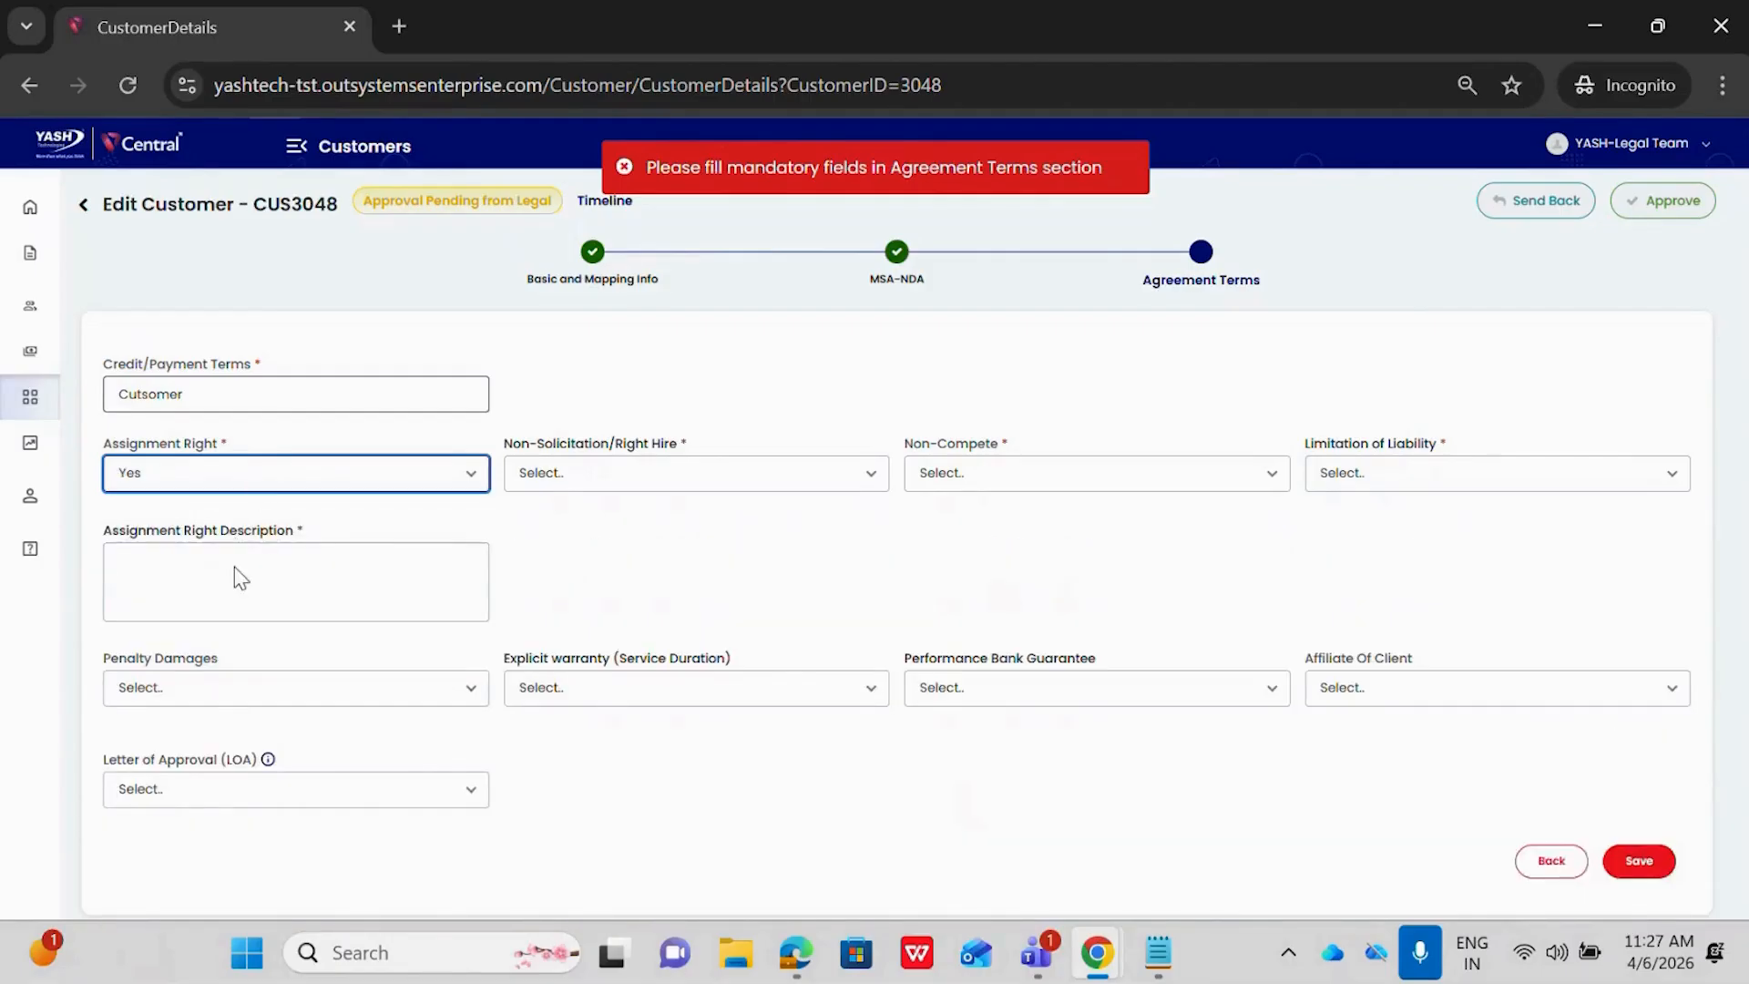
{"action": "left_click", "coordinate": [212, 588]}
{"action": "type", "text": "C"}
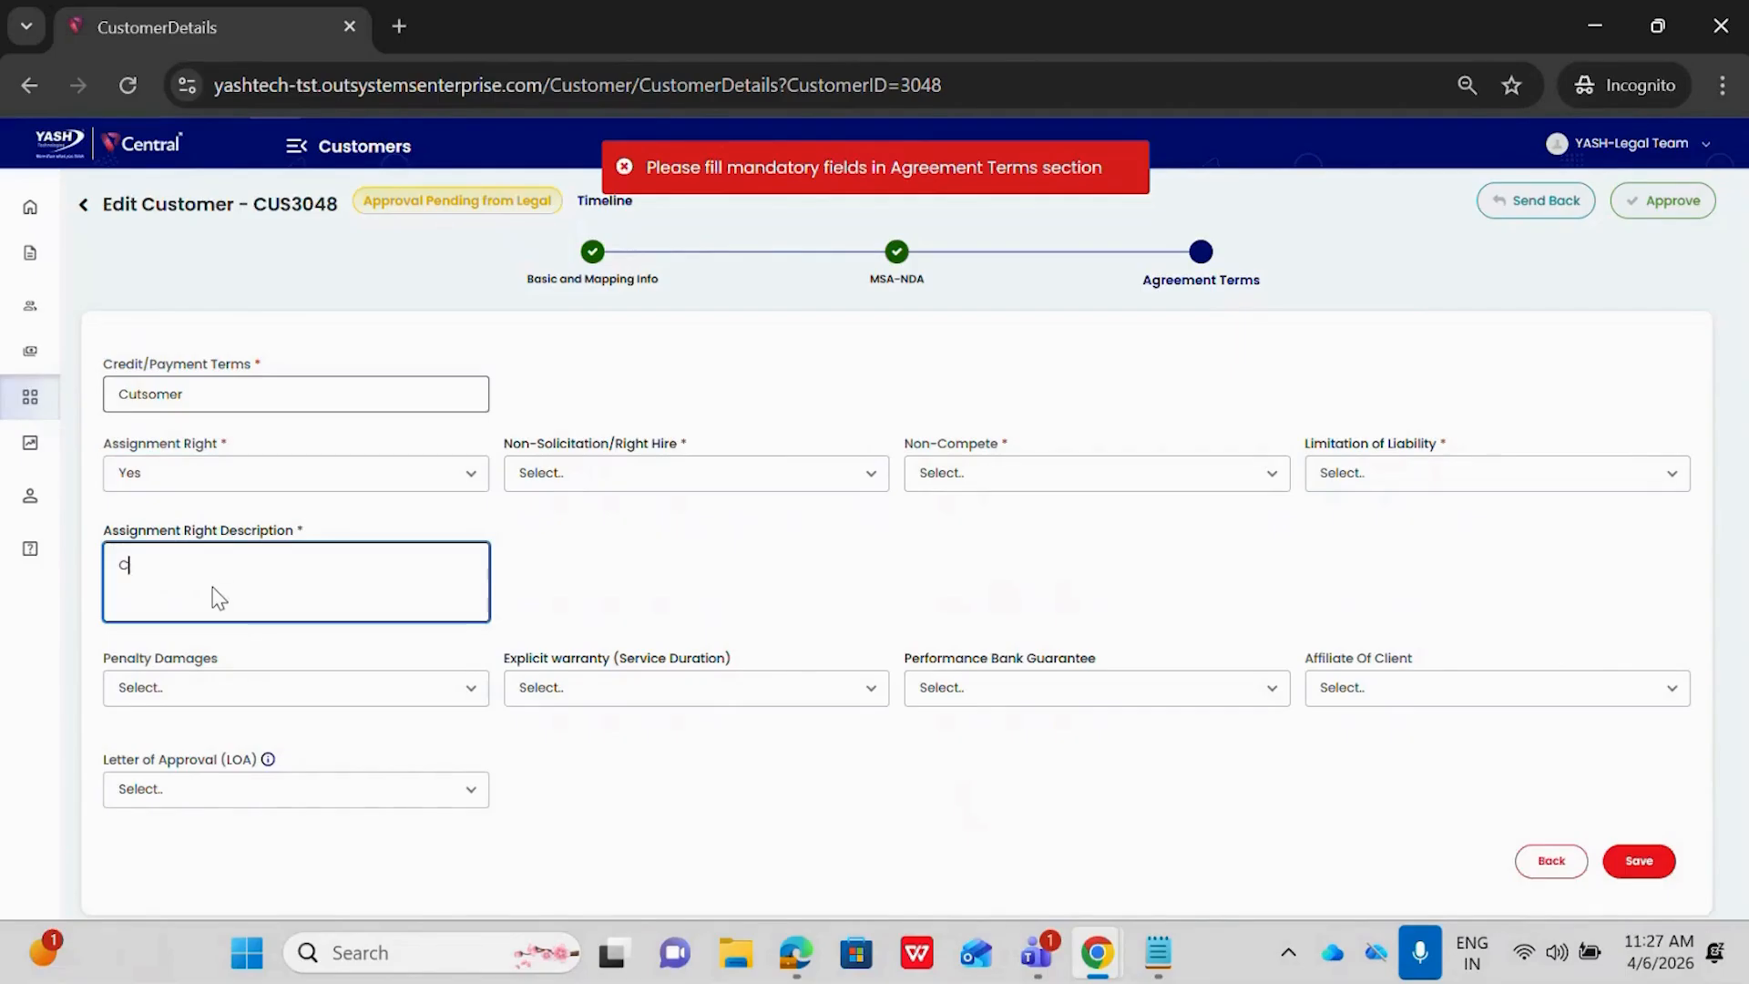
{"action": "type", "text": "utsomer"}
Set Non-Solicitation/Right Hire to No and Non-Compete to Others with the description Cutomser
{"action": "left_click", "coordinate": [585, 473]}
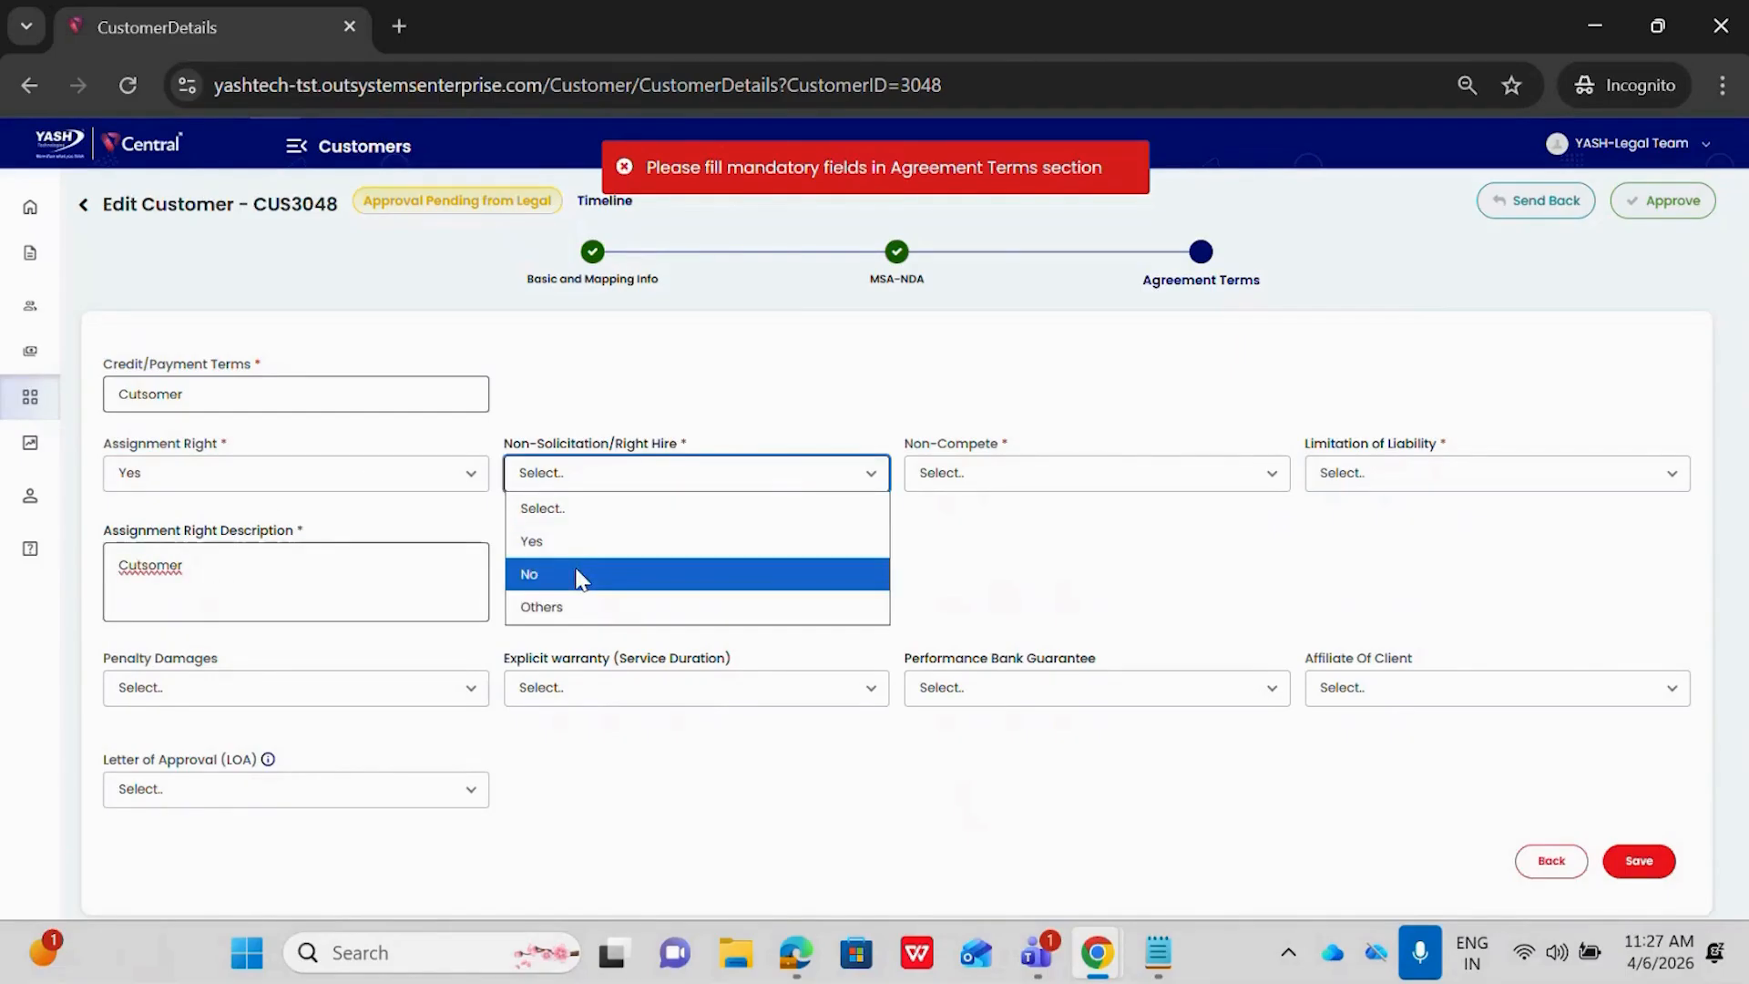
{"action": "left_click", "coordinate": [579, 577]}
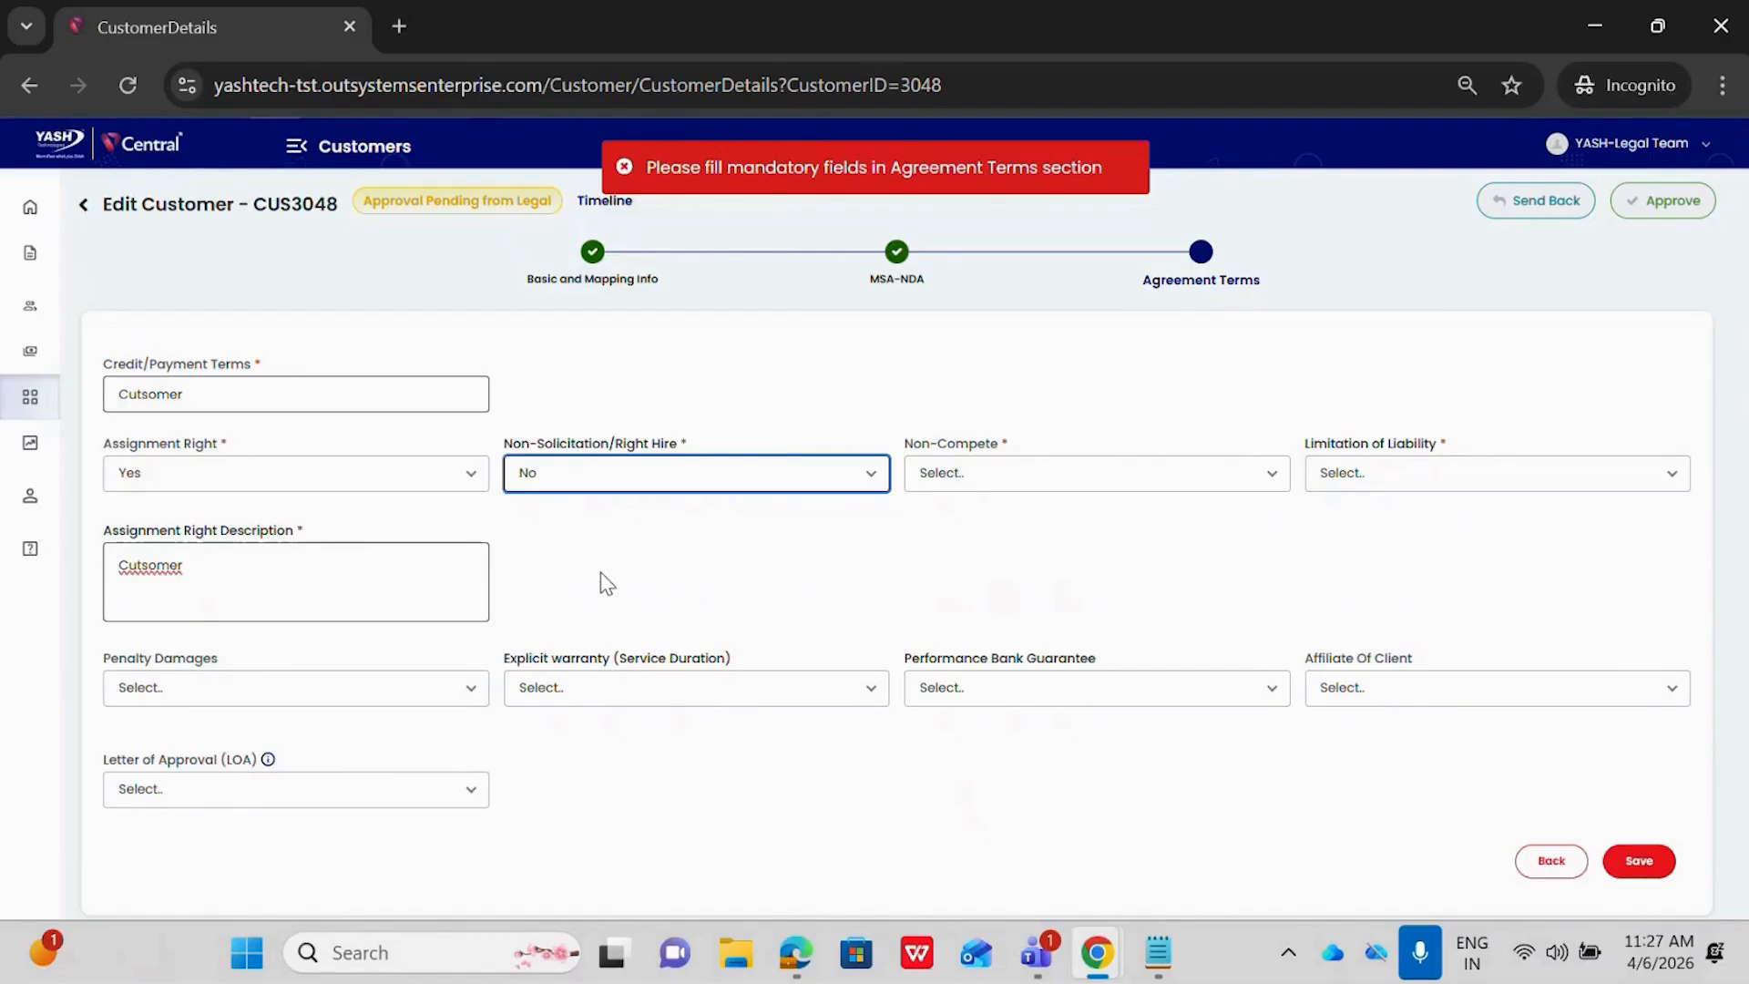
{"action": "left_click", "coordinate": [1028, 475]}
{"action": "left_click", "coordinate": [1004, 615]}
{"action": "left_click", "coordinate": [976, 583]}
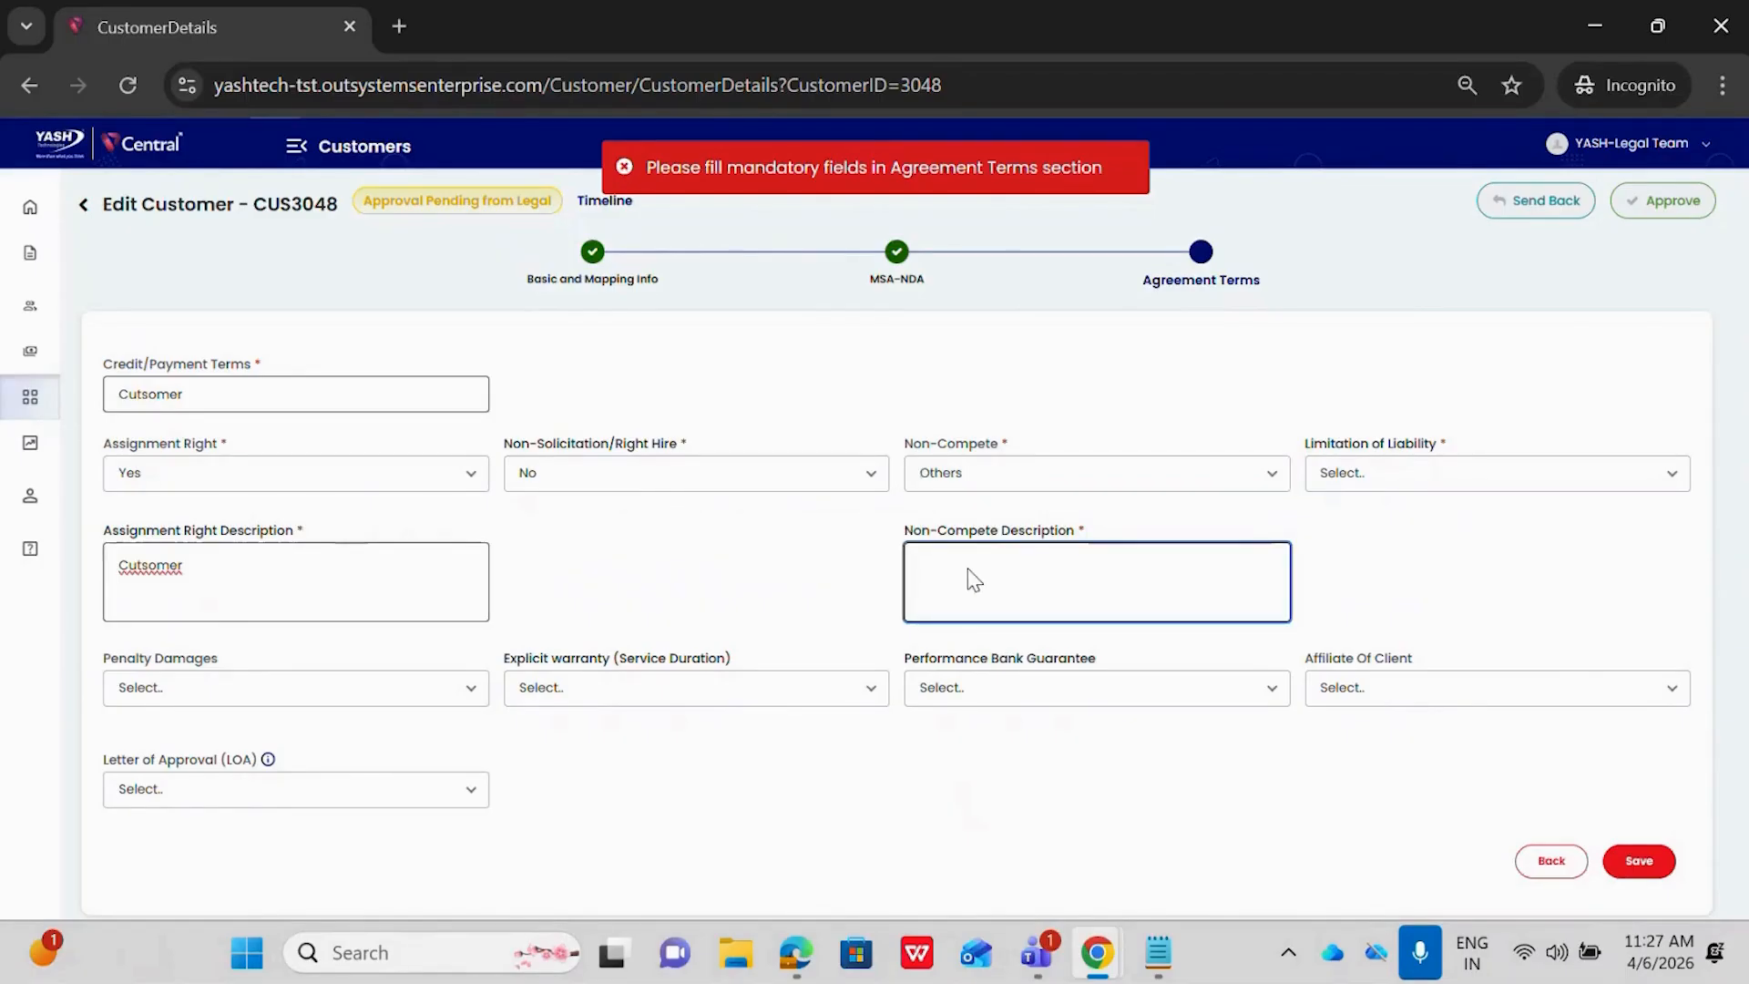
{"action": "type", "text": "Cutomser"}
Set Limitation of Liability to Yes with the description cutomser and save the agreement terms
{"action": "left_click", "coordinate": [1456, 473]}
{"action": "left_click", "coordinate": [1375, 551]}
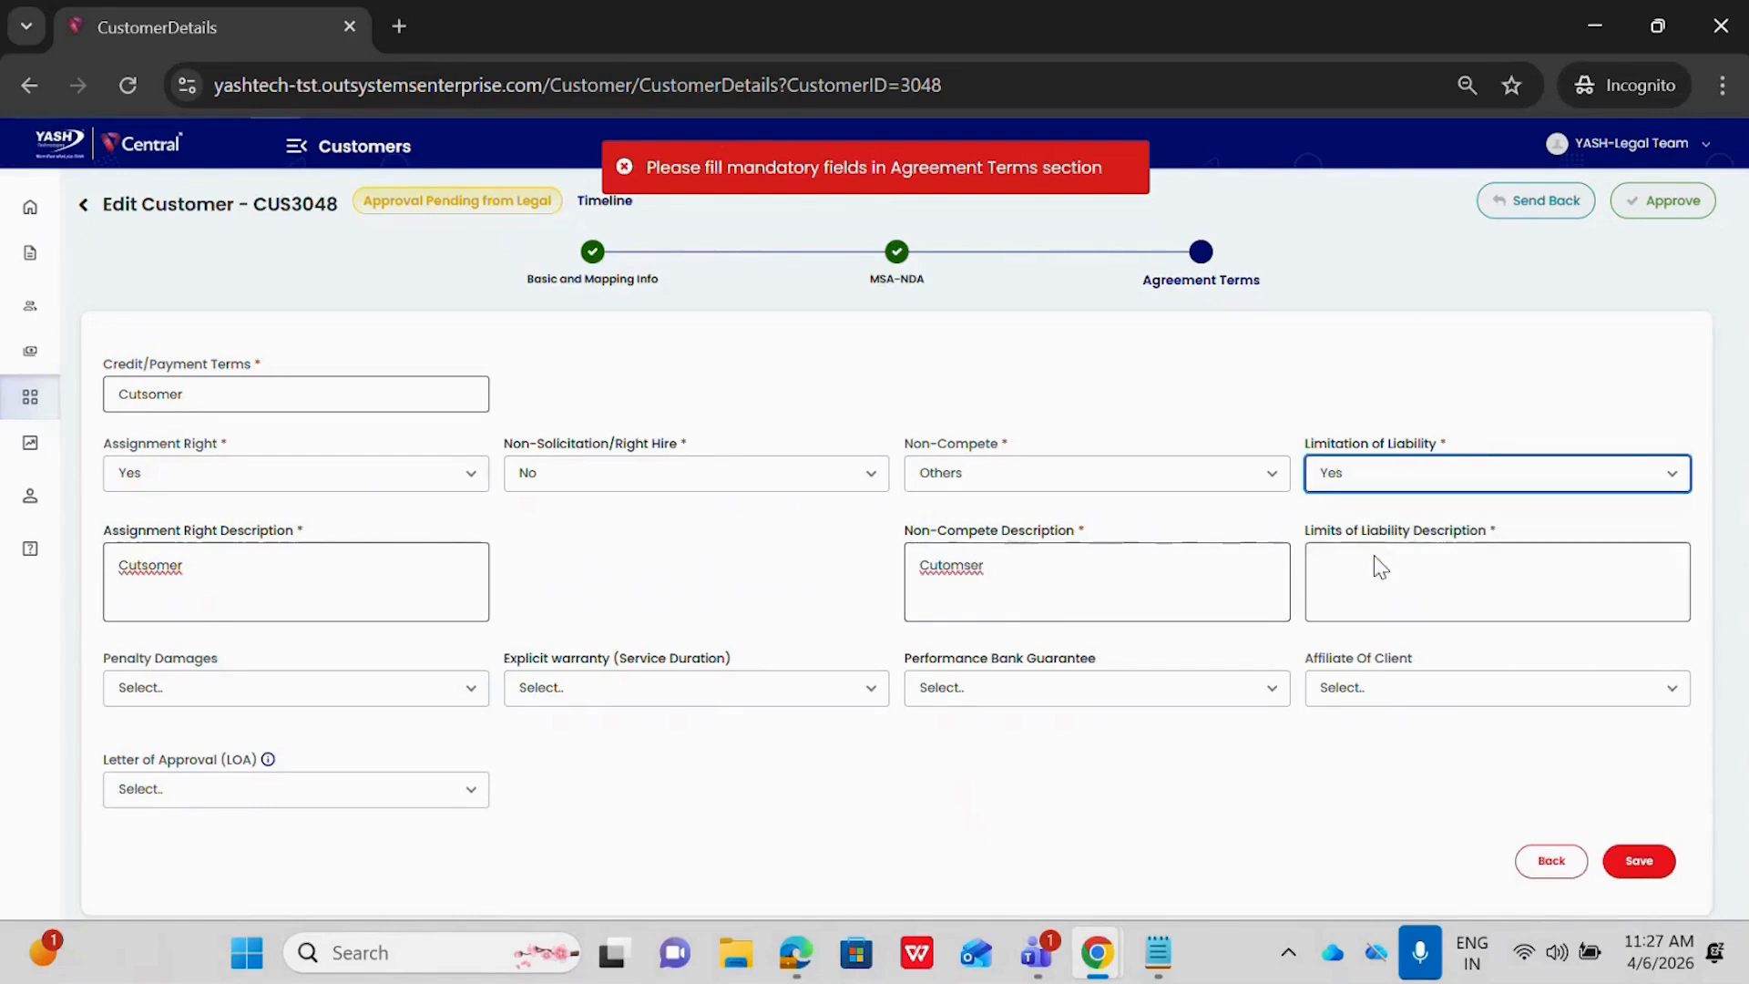
{"action": "left_click", "coordinate": [1372, 581]}
{"action": "type", "text": "cutomsr"}
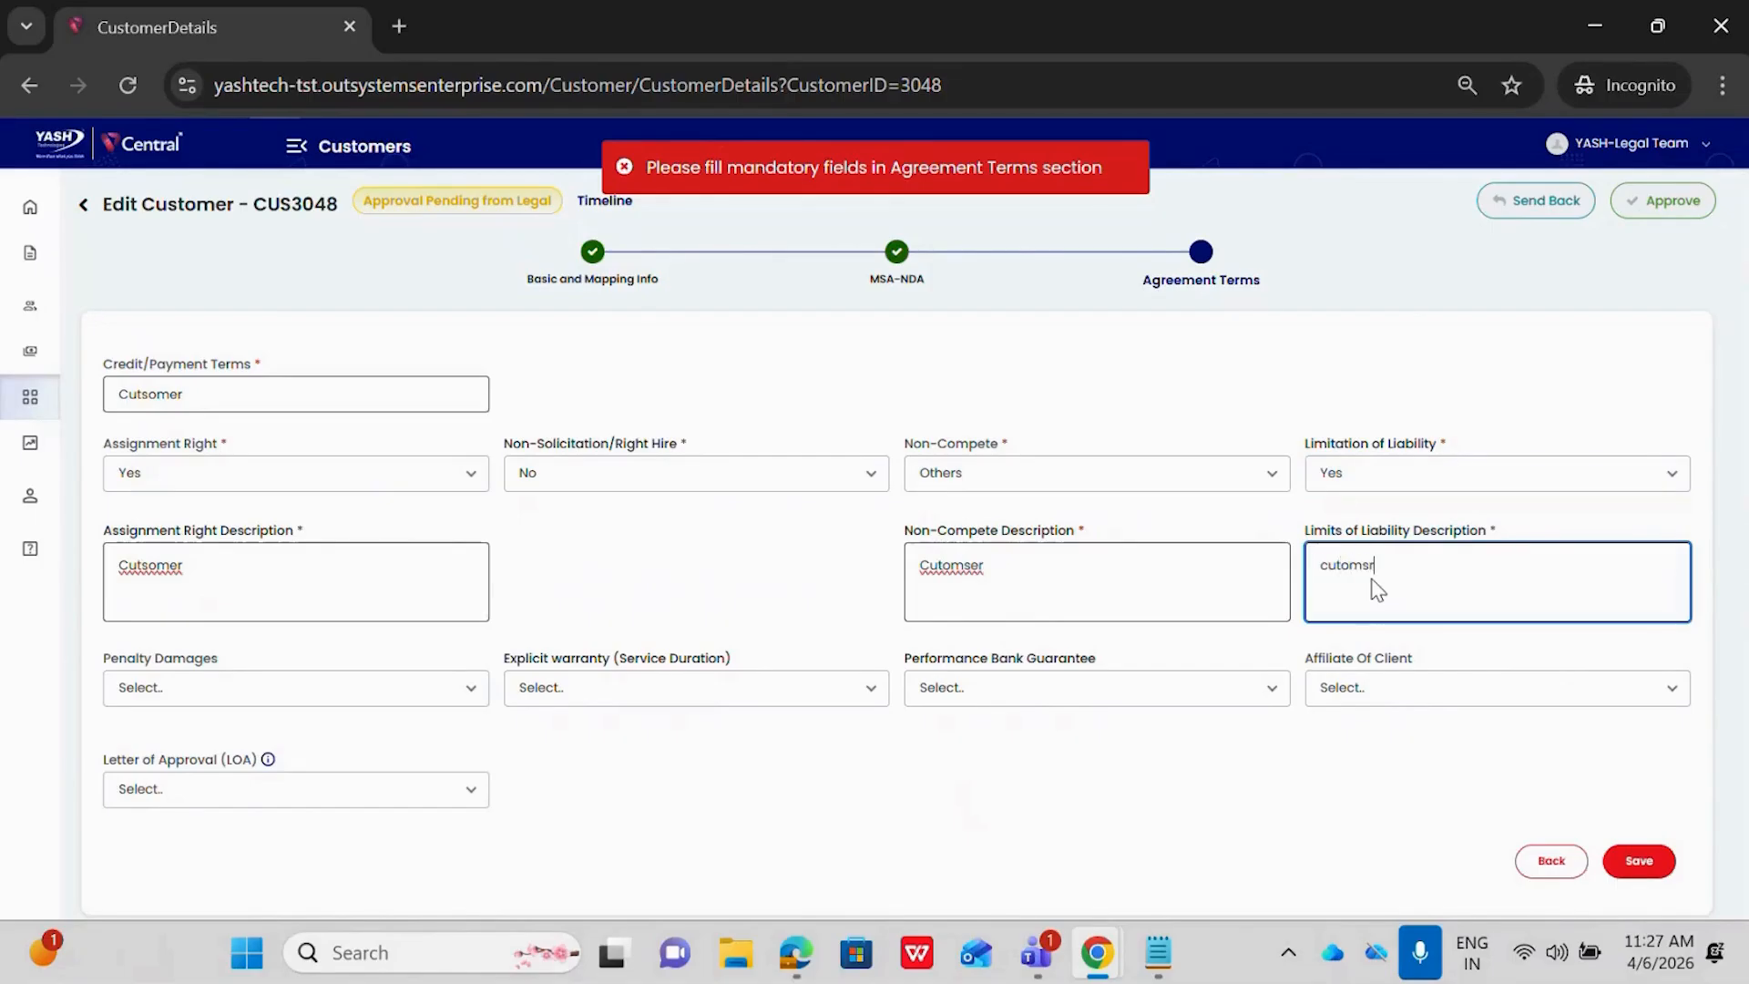
{"action": "key", "text": "BackSpace"}
{"action": "type", "text": "er"}
{"action": "left_click", "coordinate": [1640, 861]}
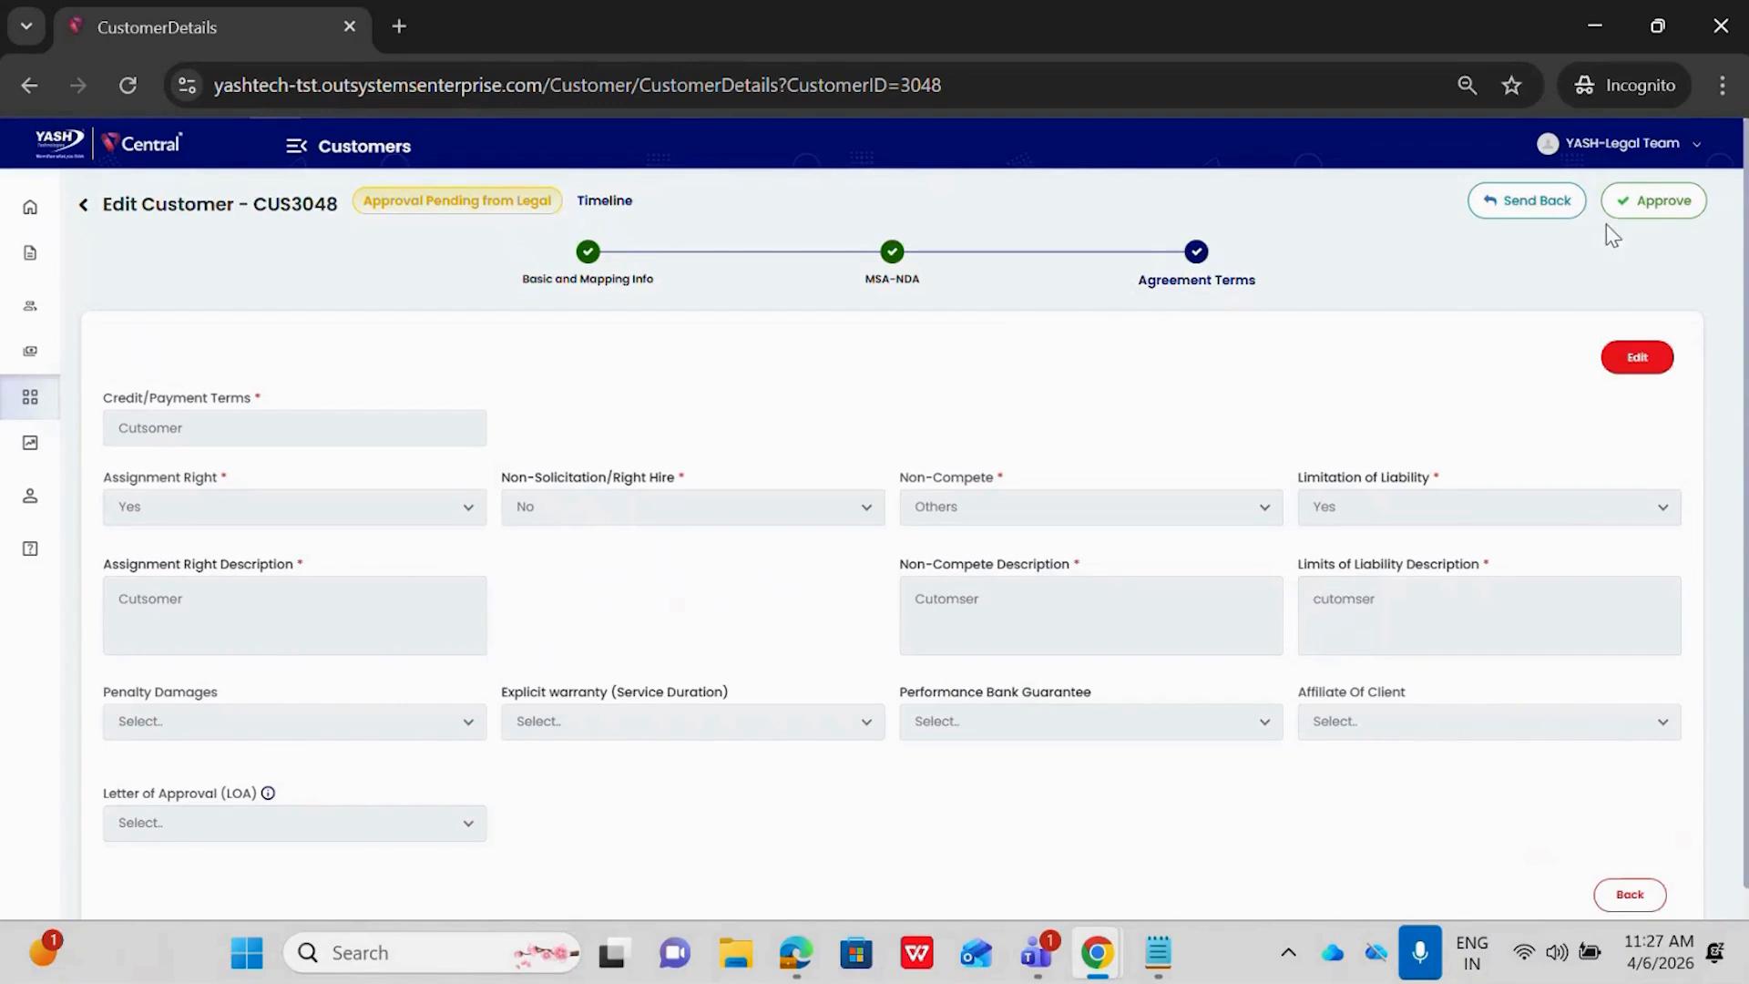
Approve the customer as the legal team with the comment Approve
{"action": "left_click", "coordinate": [1639, 201]}
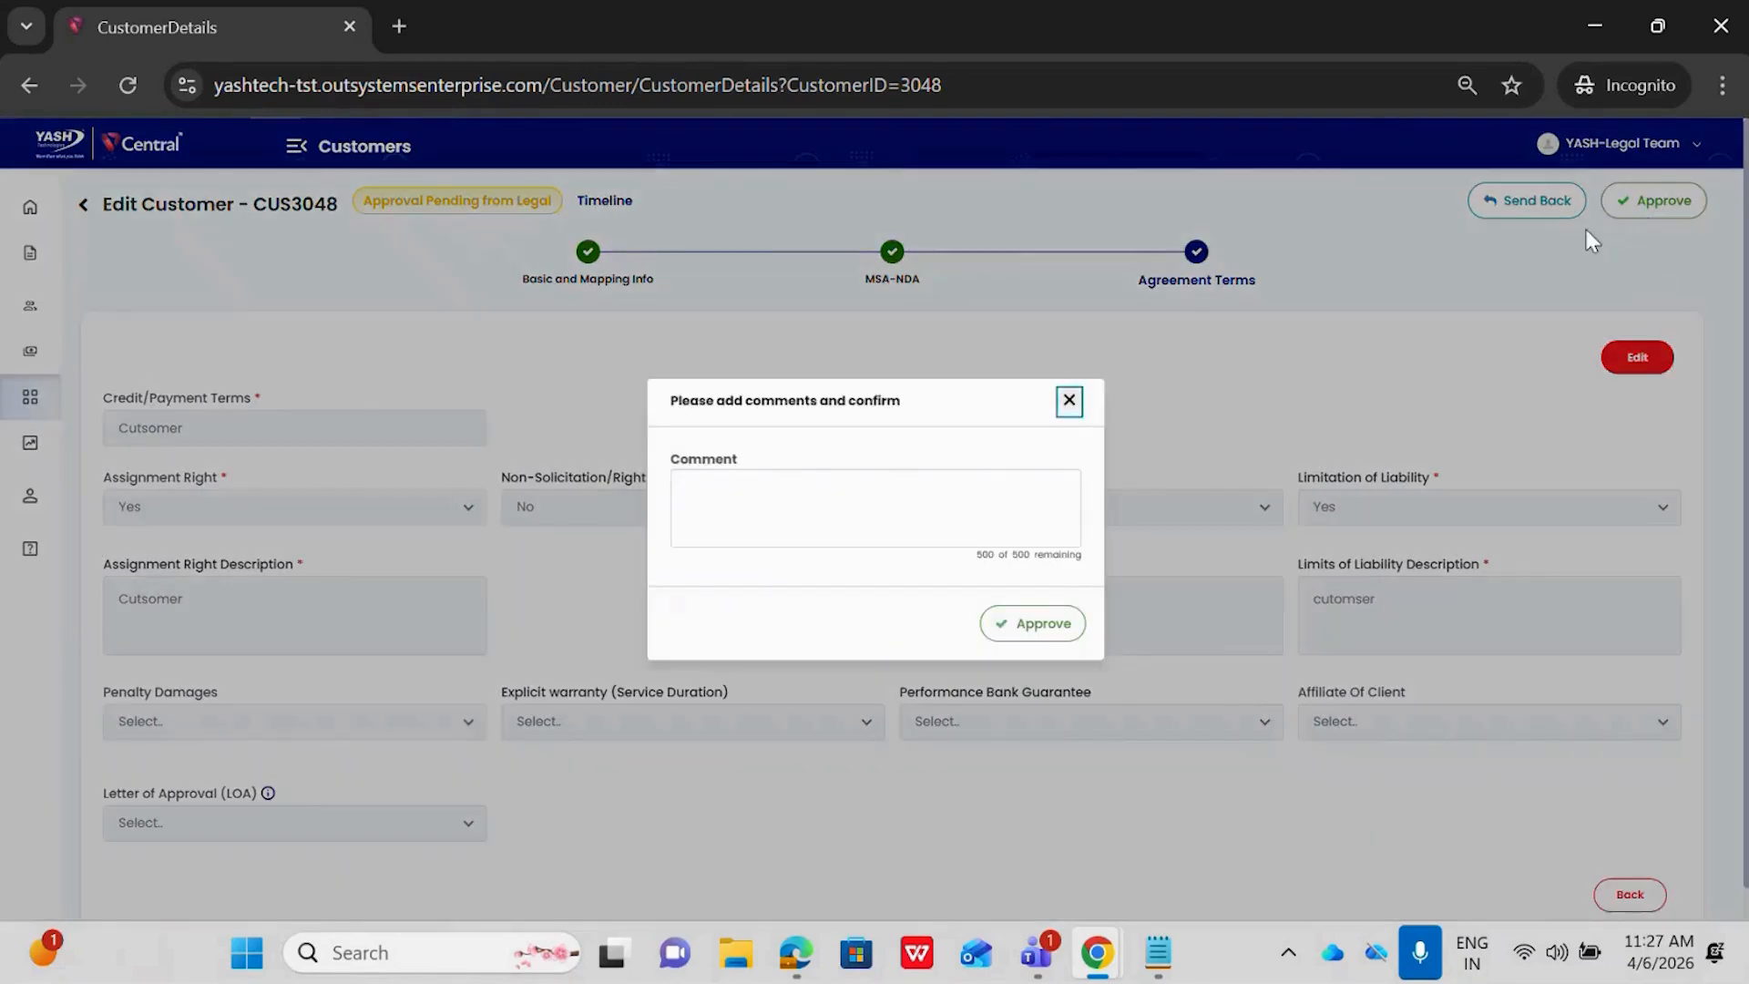
{"action": "left_click", "coordinate": [791, 508]}
{"action": "type", "text": "Appriver"}
{"action": "key", "text": "BackSpace"}
{"action": "key", "text": "BackSpace"}
{"action": "key", "text": "BackSpace"}
{"action": "key", "text": "BackSpace"}
{"action": "type", "text": "ove"}
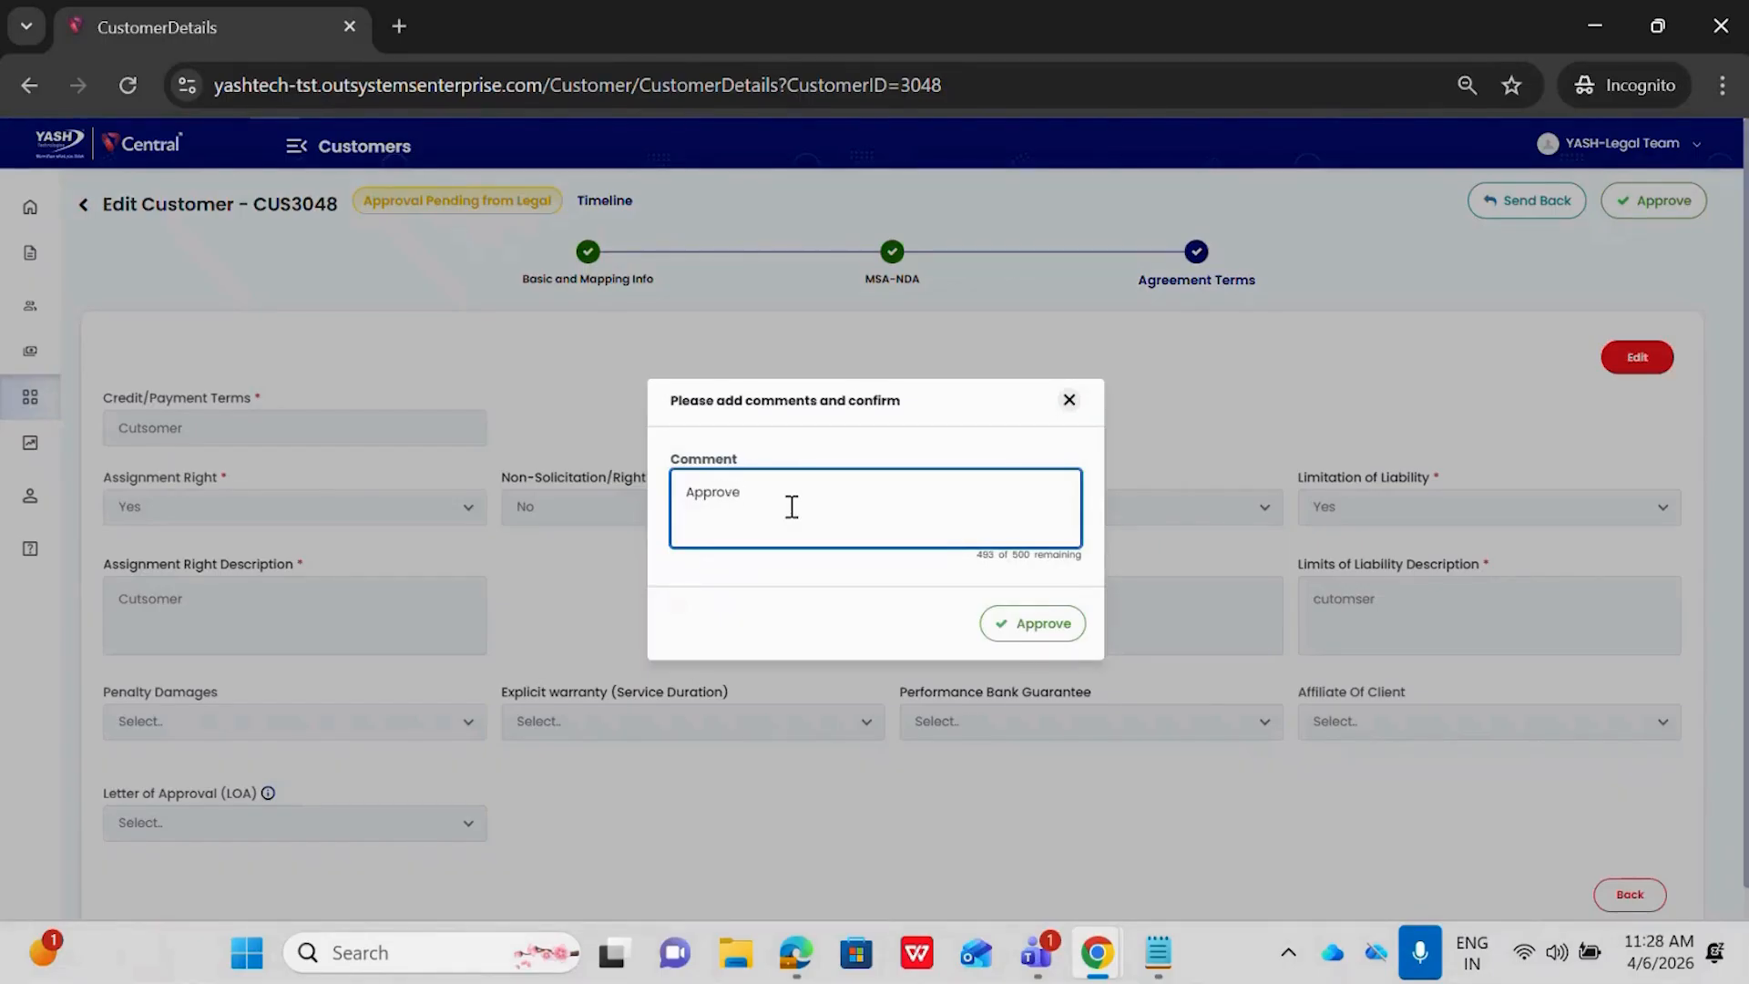
{"action": "left_click", "coordinate": [1042, 631]}
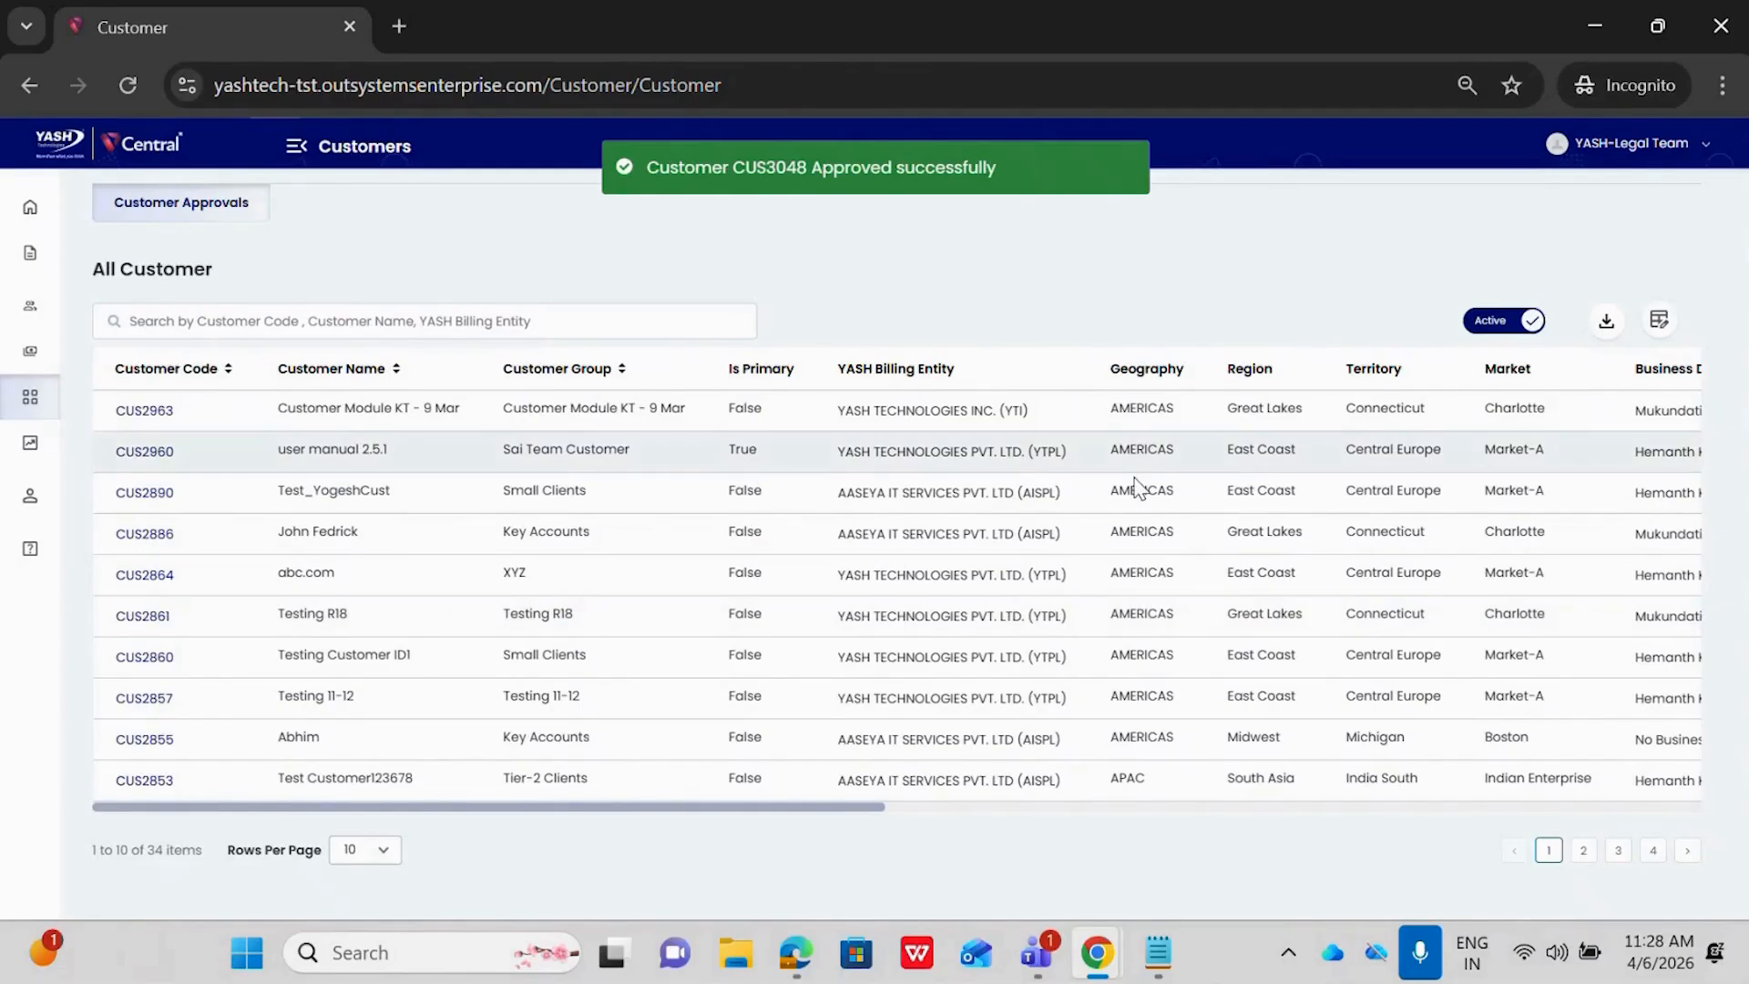
Switch to the client partner's browser window, reload the customer list, and check Customer Demo 2.1's approval status
{"action": "mouse_move", "coordinate": [1108, 949]}
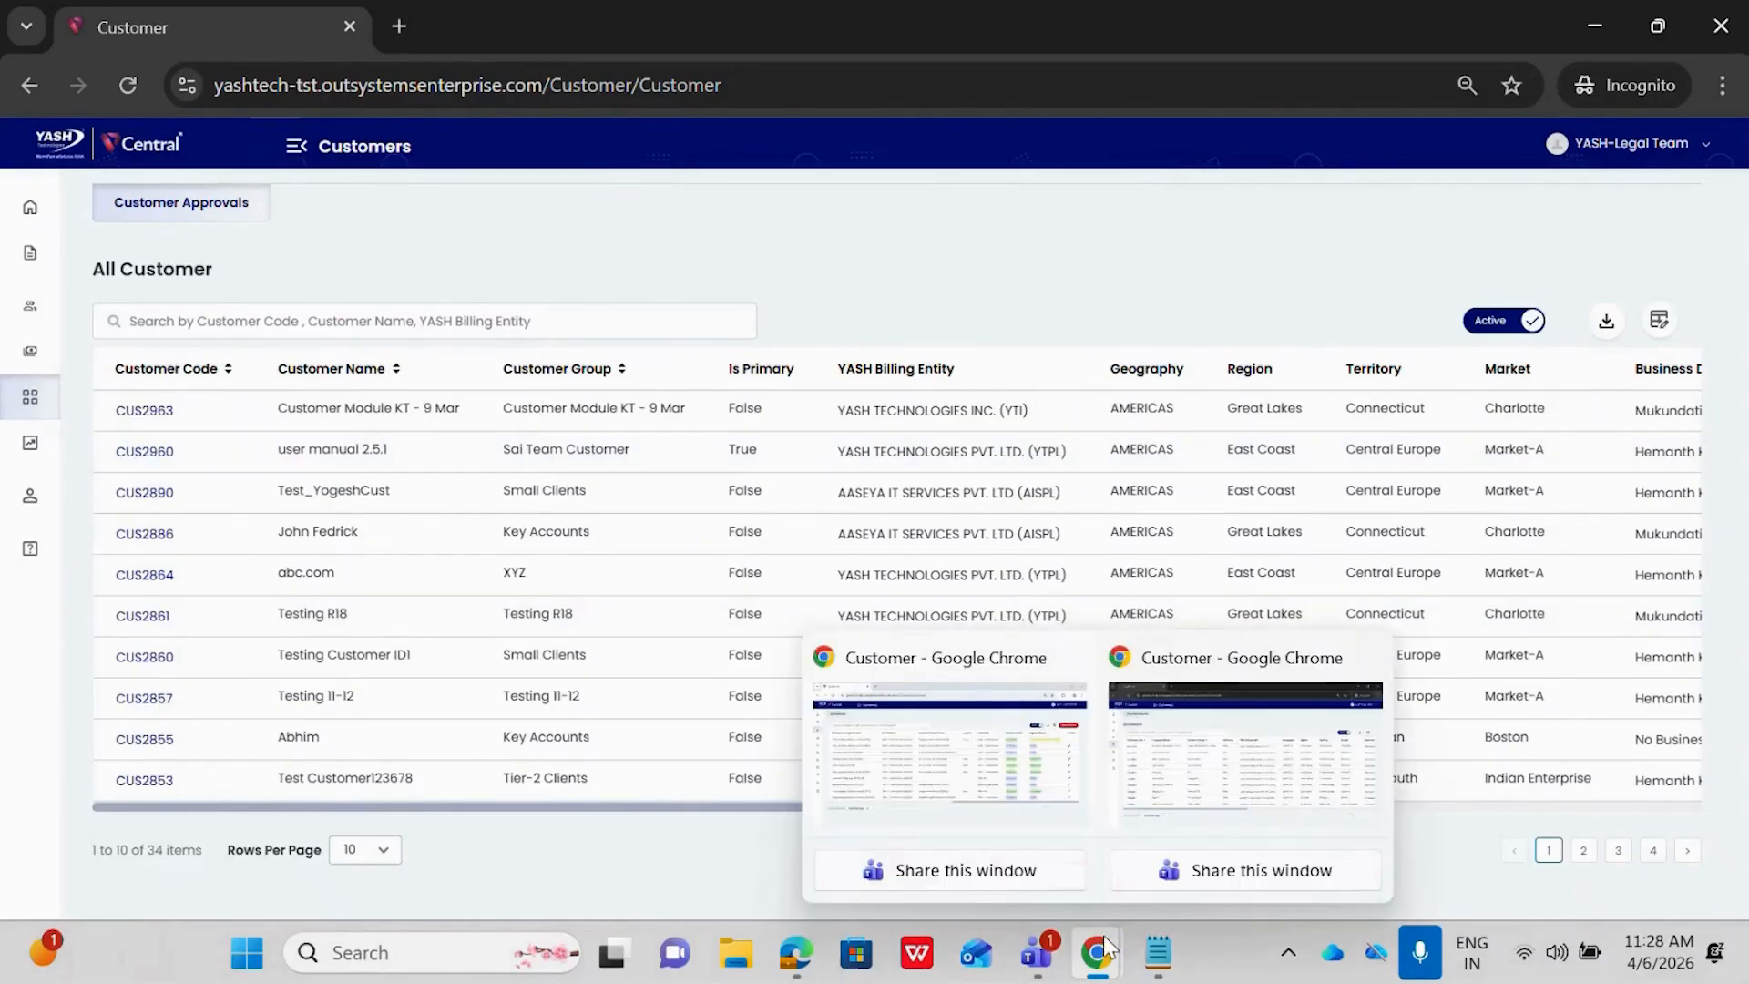
{"action": "left_click", "coordinate": [1038, 789]}
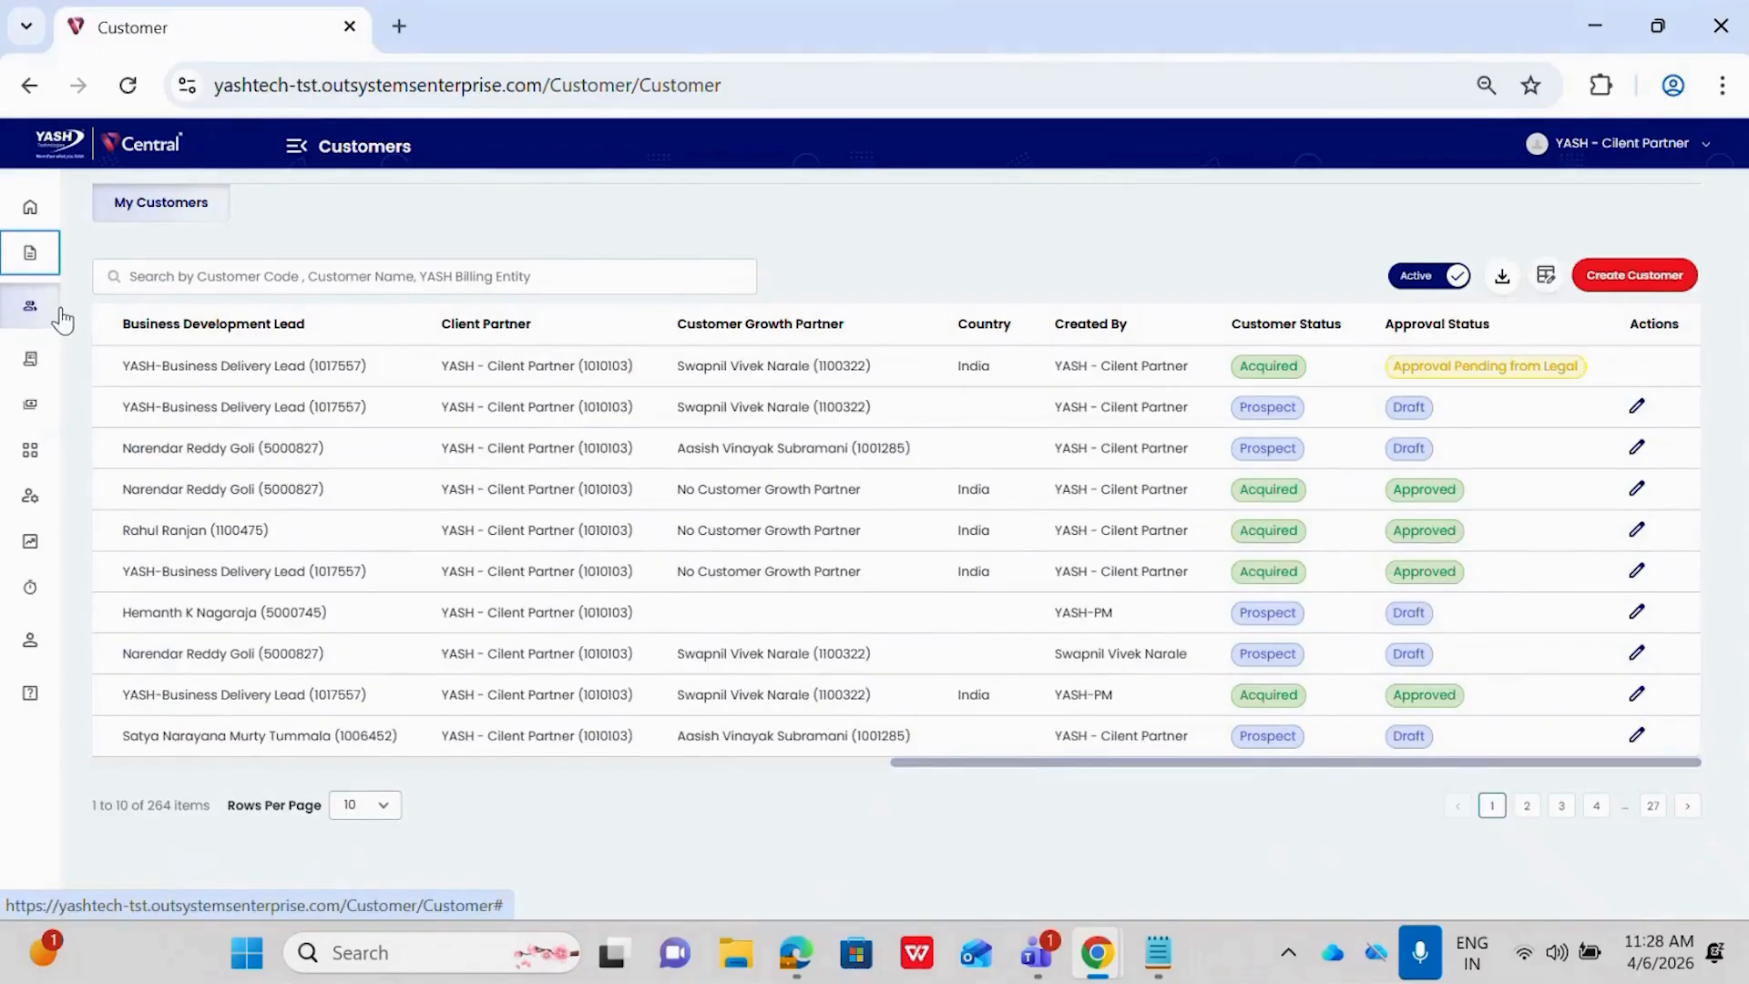
{"action": "left_click", "coordinate": [299, 145]}
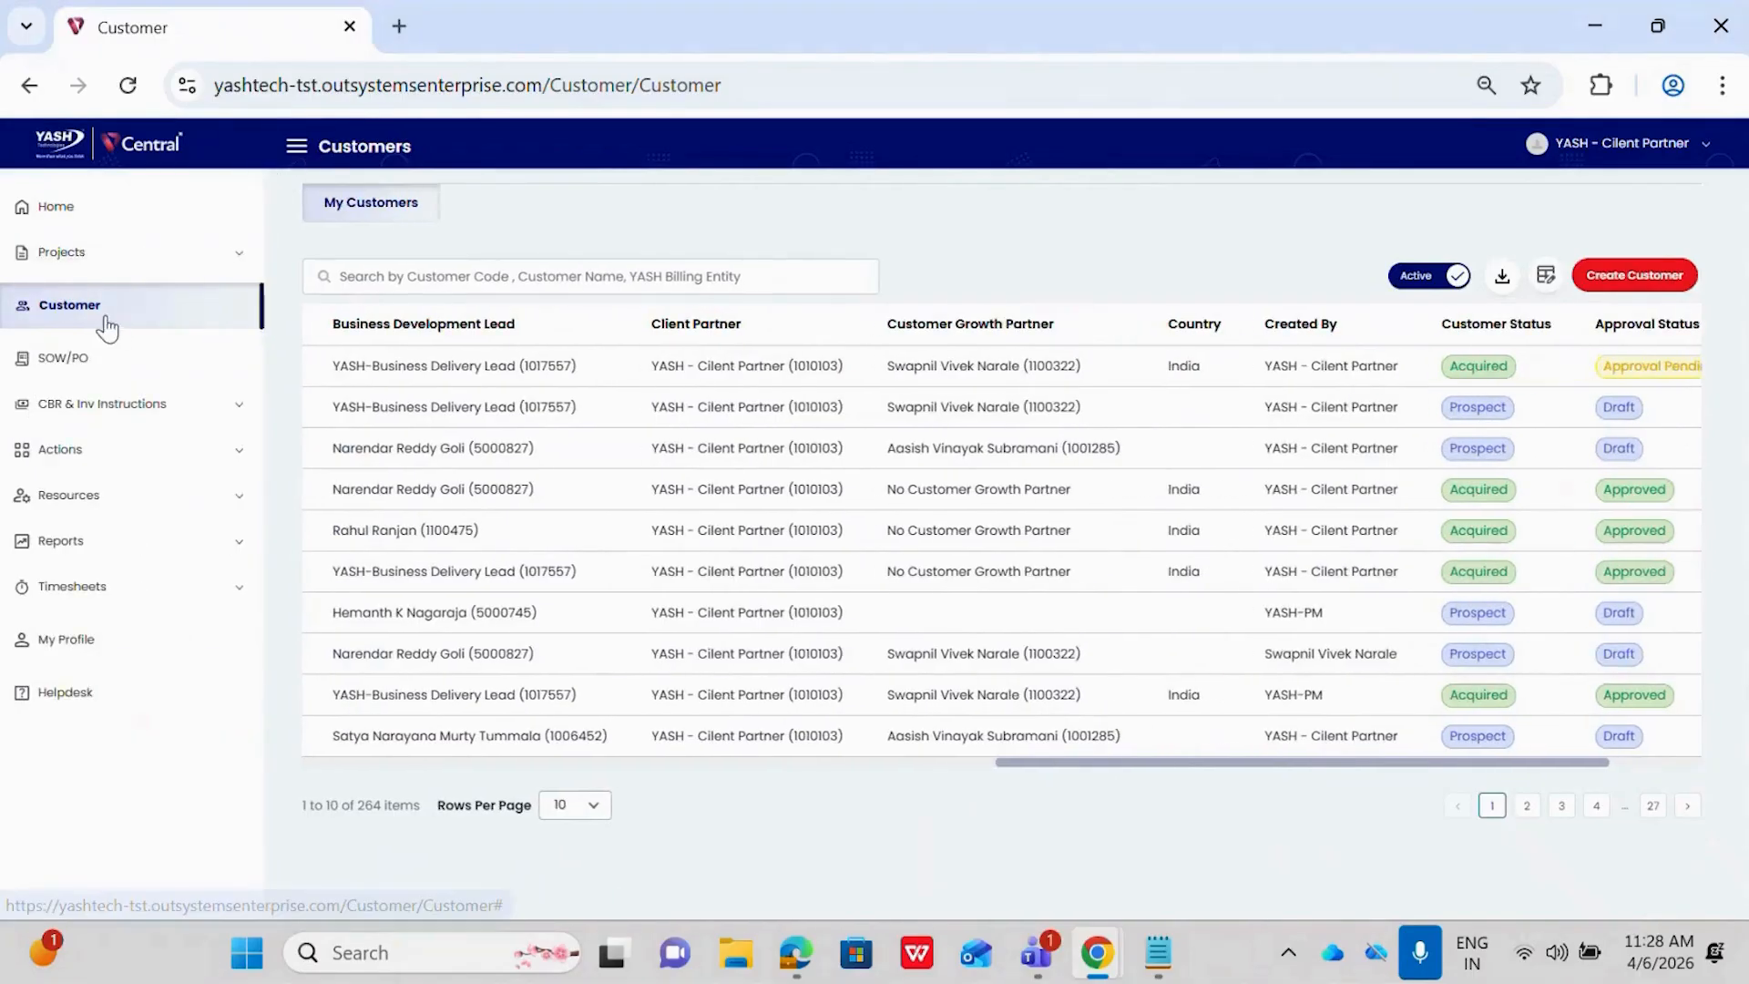
{"action": "left_click", "coordinate": [100, 316]}
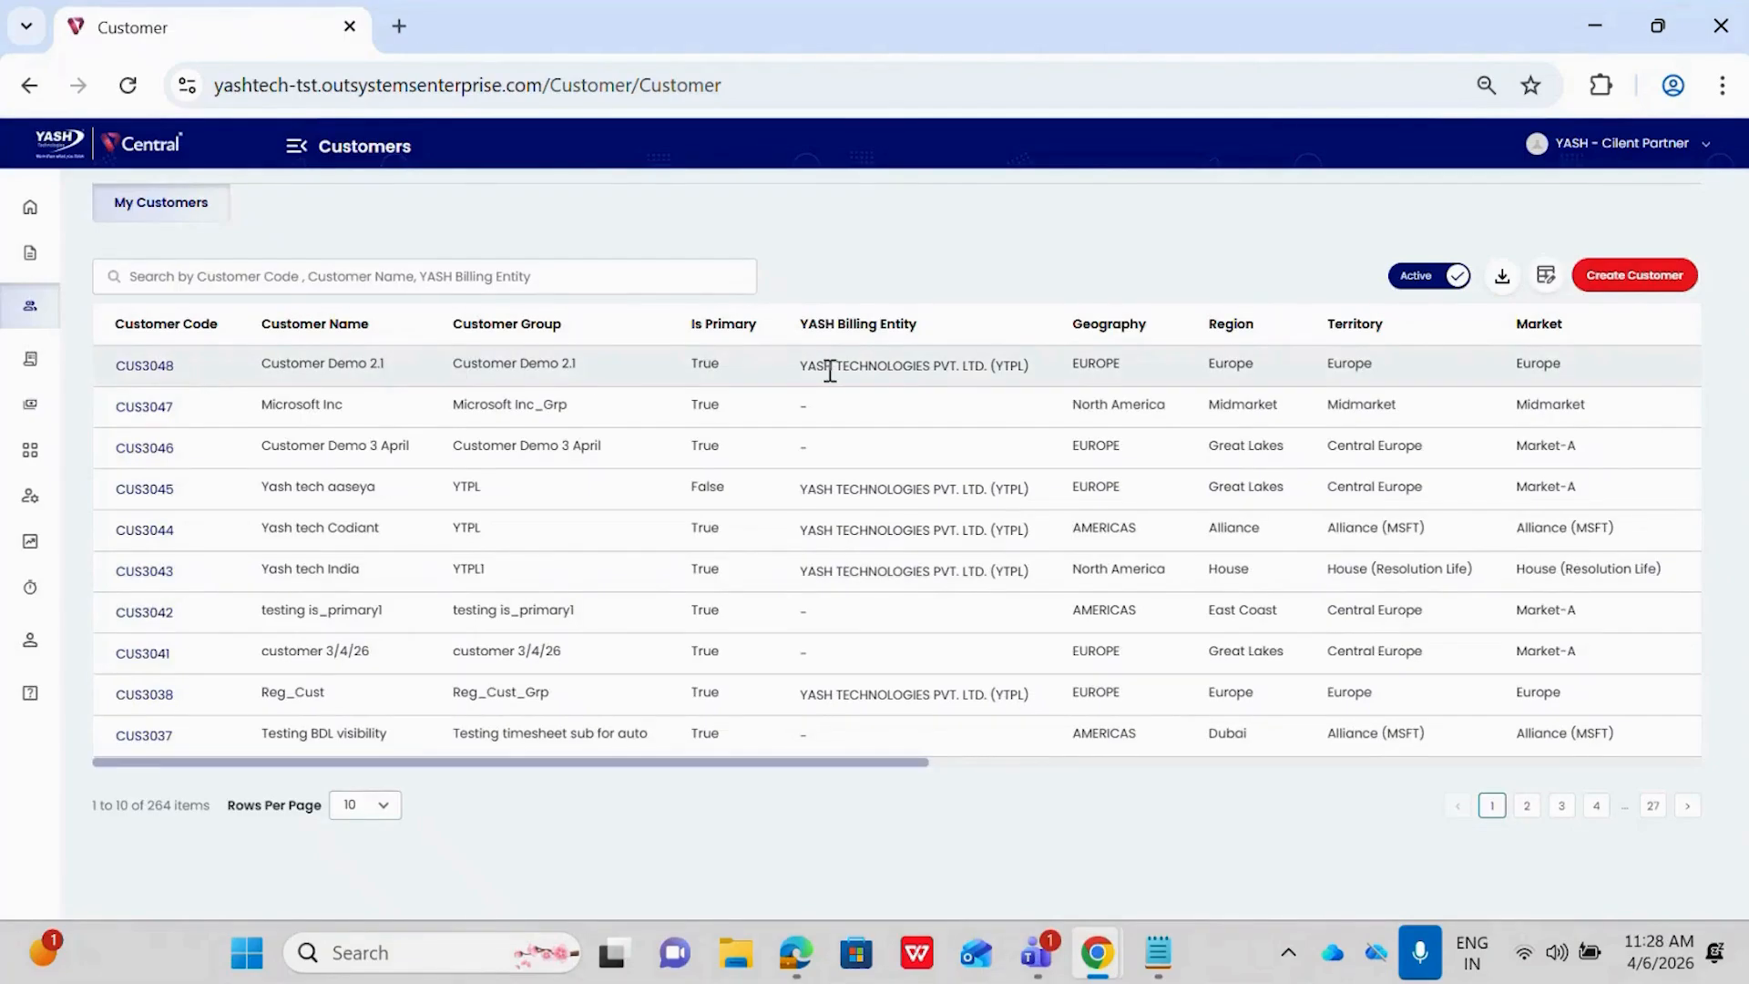
{"action": "scroll", "coordinate": [830, 369], "scroll_direction": "right", "scroll_amount": 10}
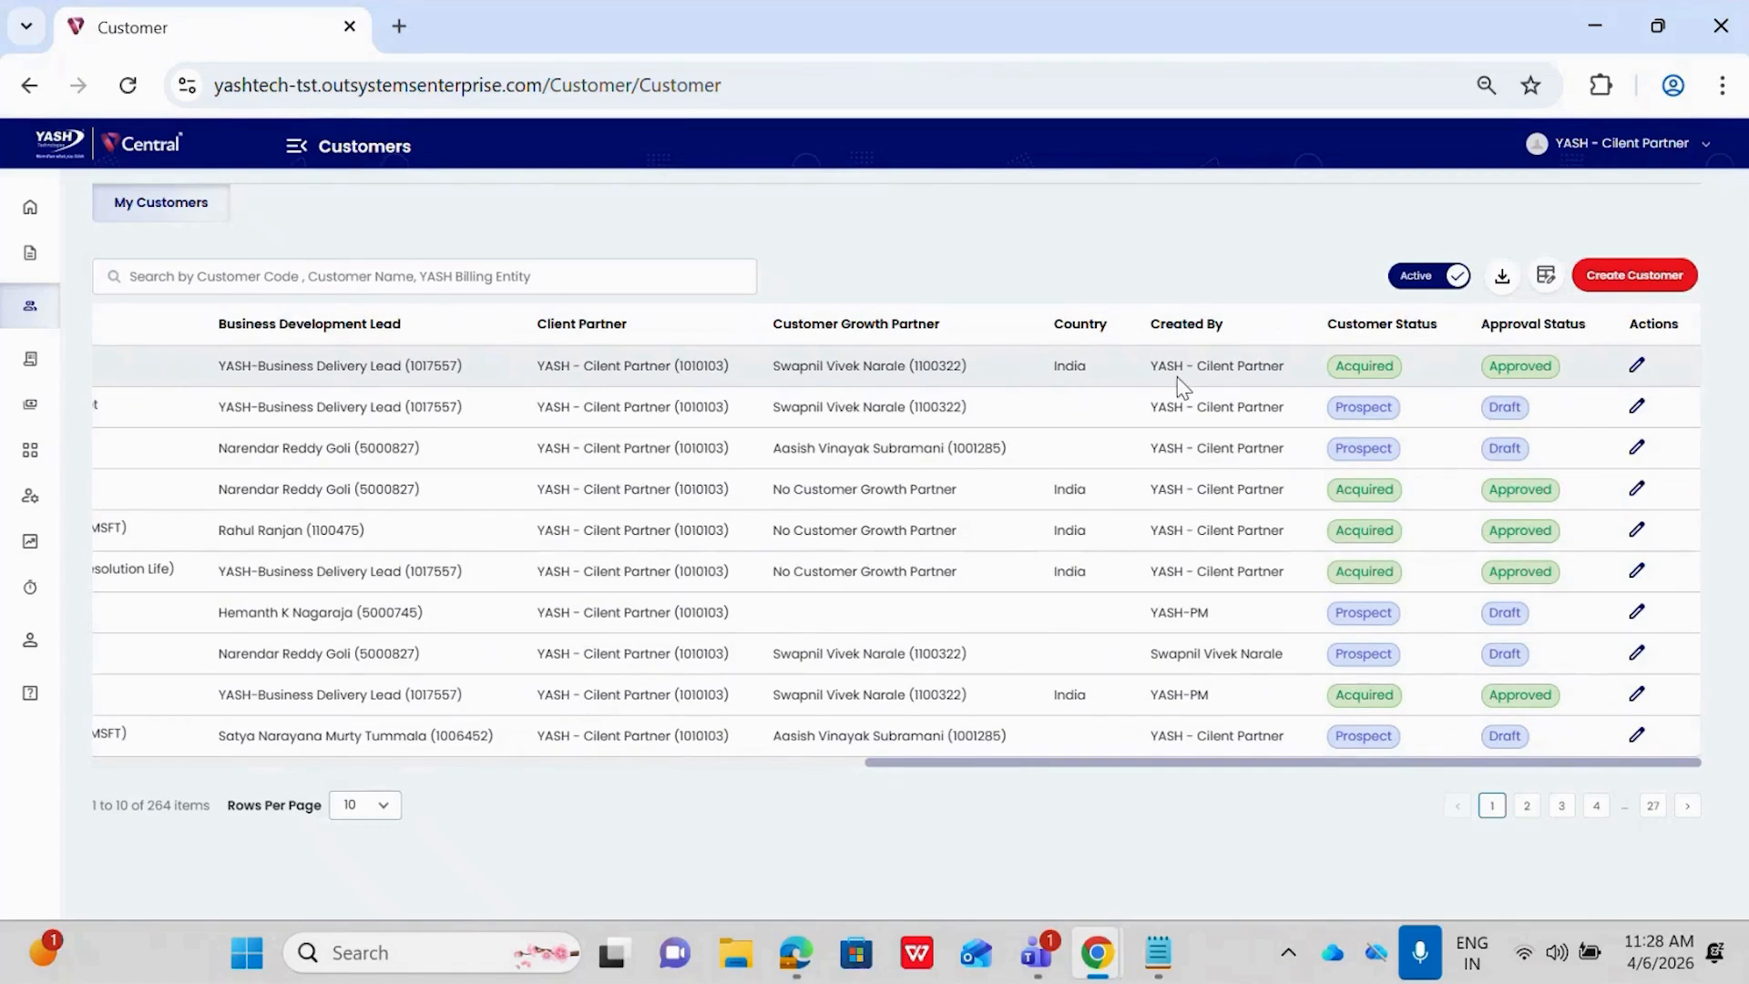
Open Customer Demo 2.1 for editing, confirm that it goes for legal approval again, and review its basic and mapping info
{"action": "left_click", "coordinate": [1637, 367]}
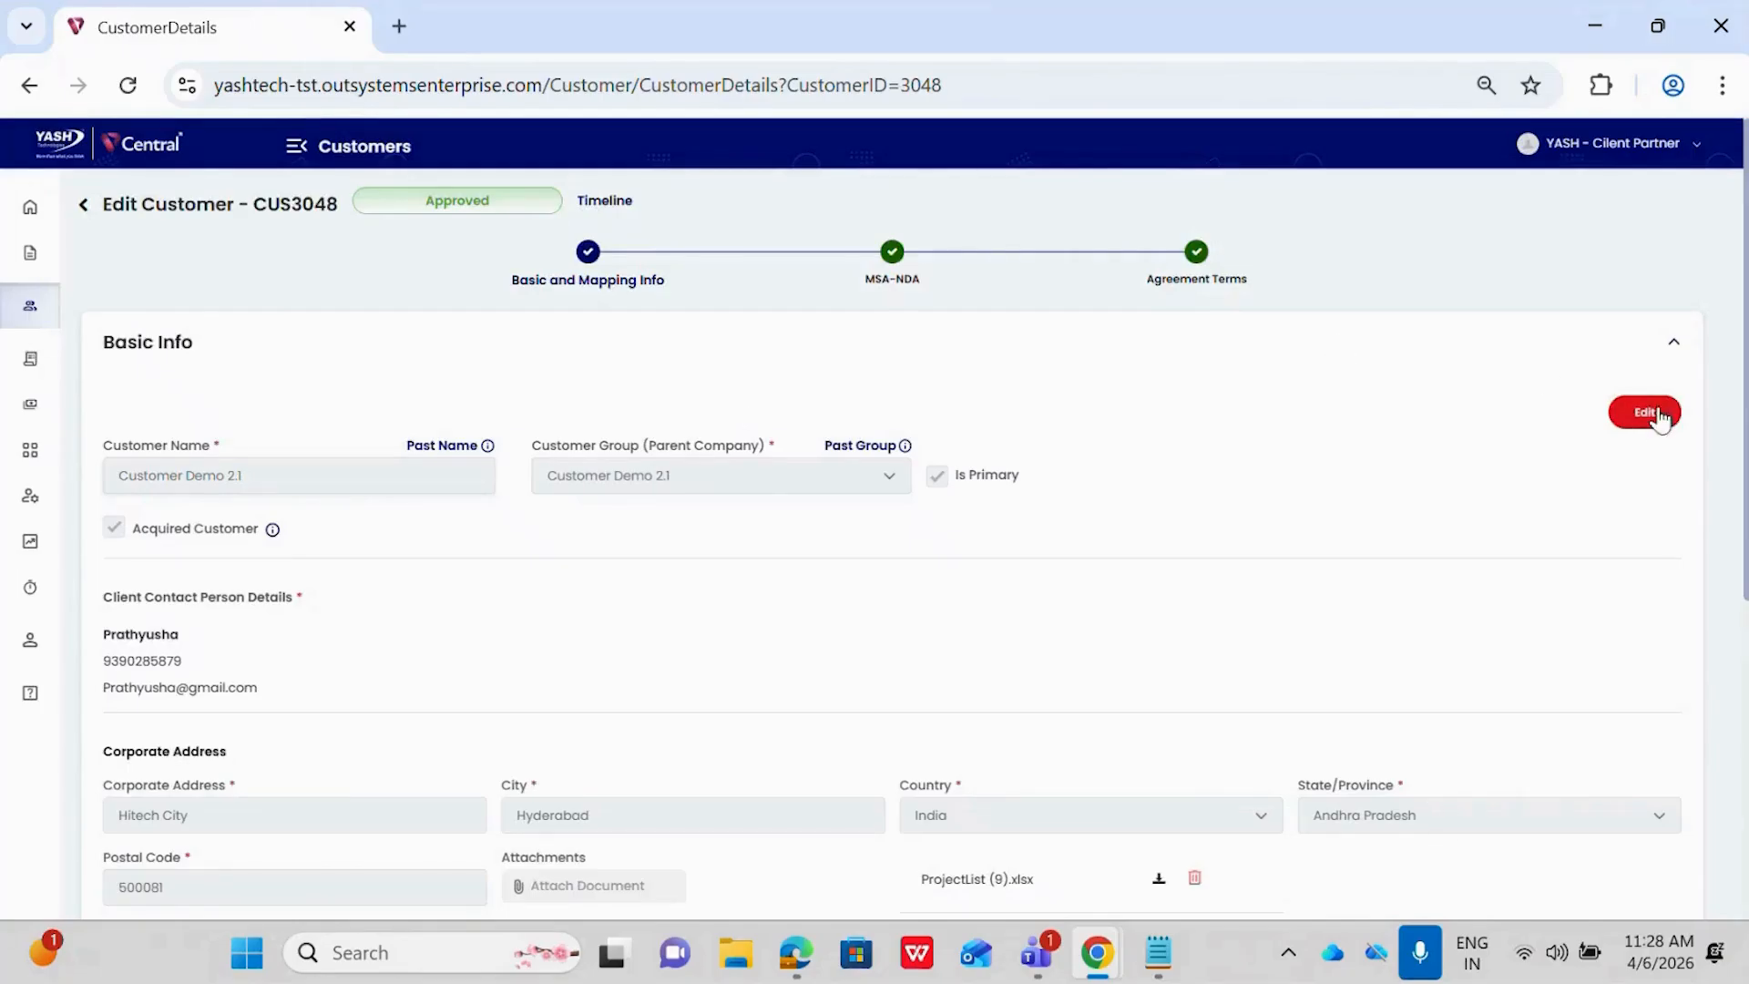
{"action": "left_click", "coordinate": [1651, 415]}
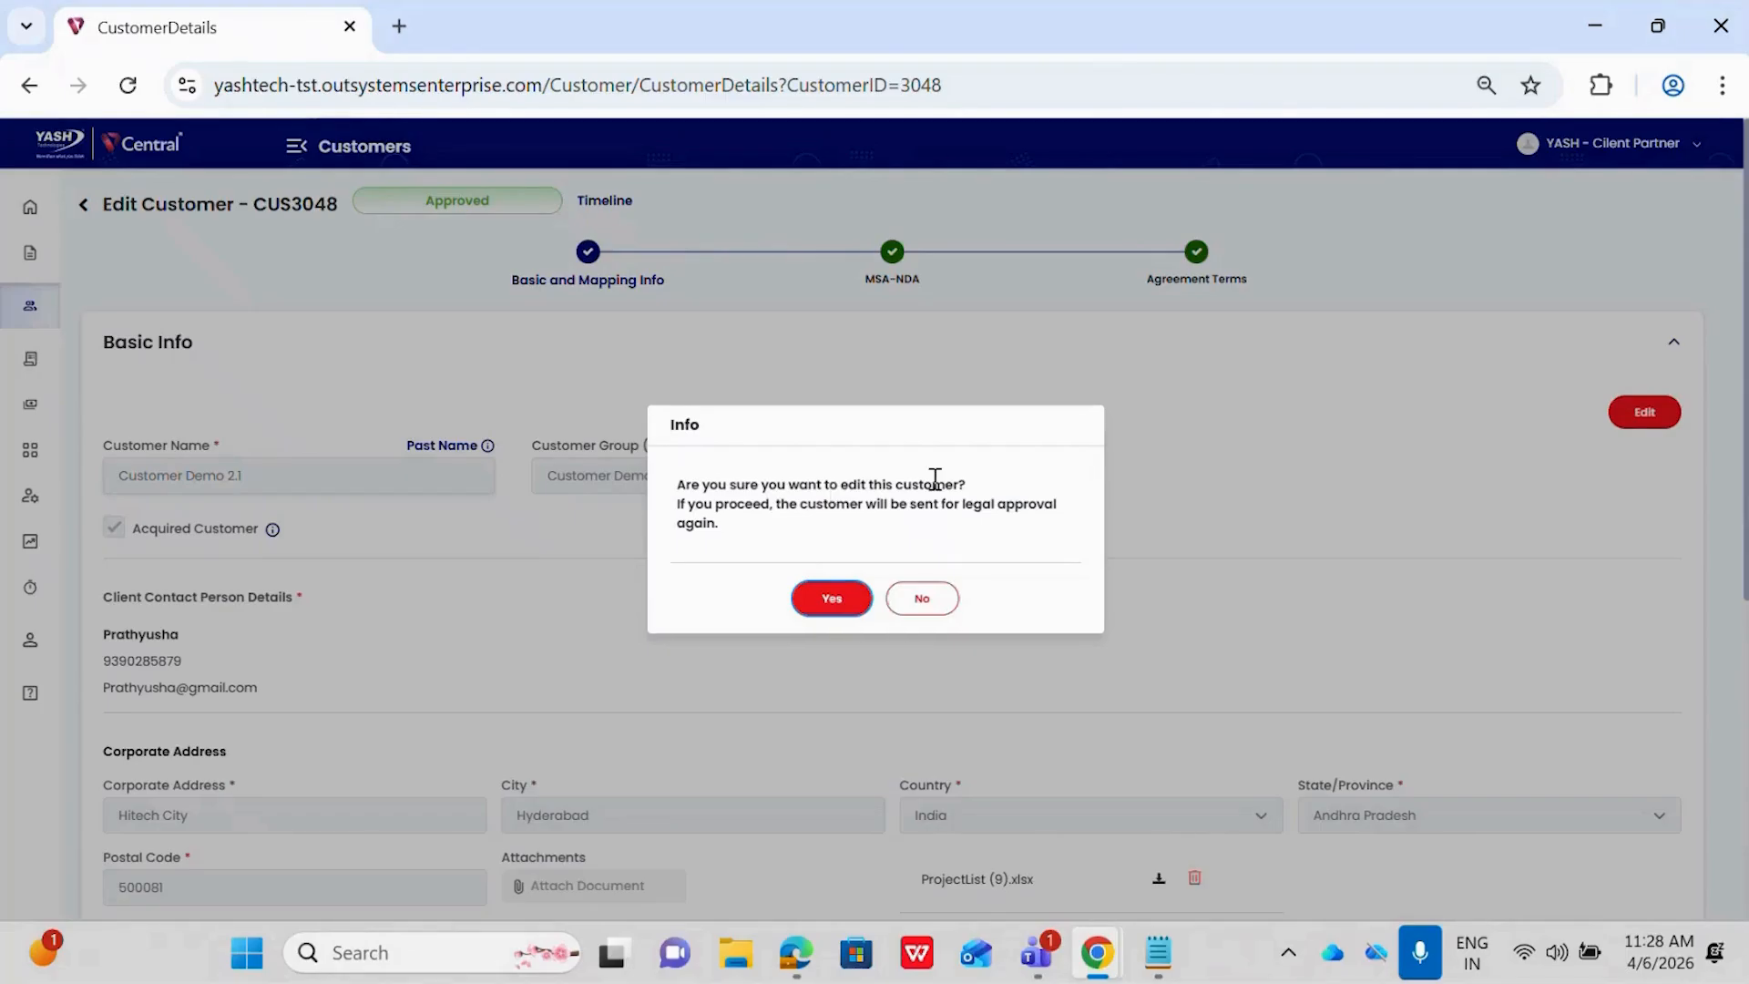
{"action": "left_click", "coordinate": [832, 599]}
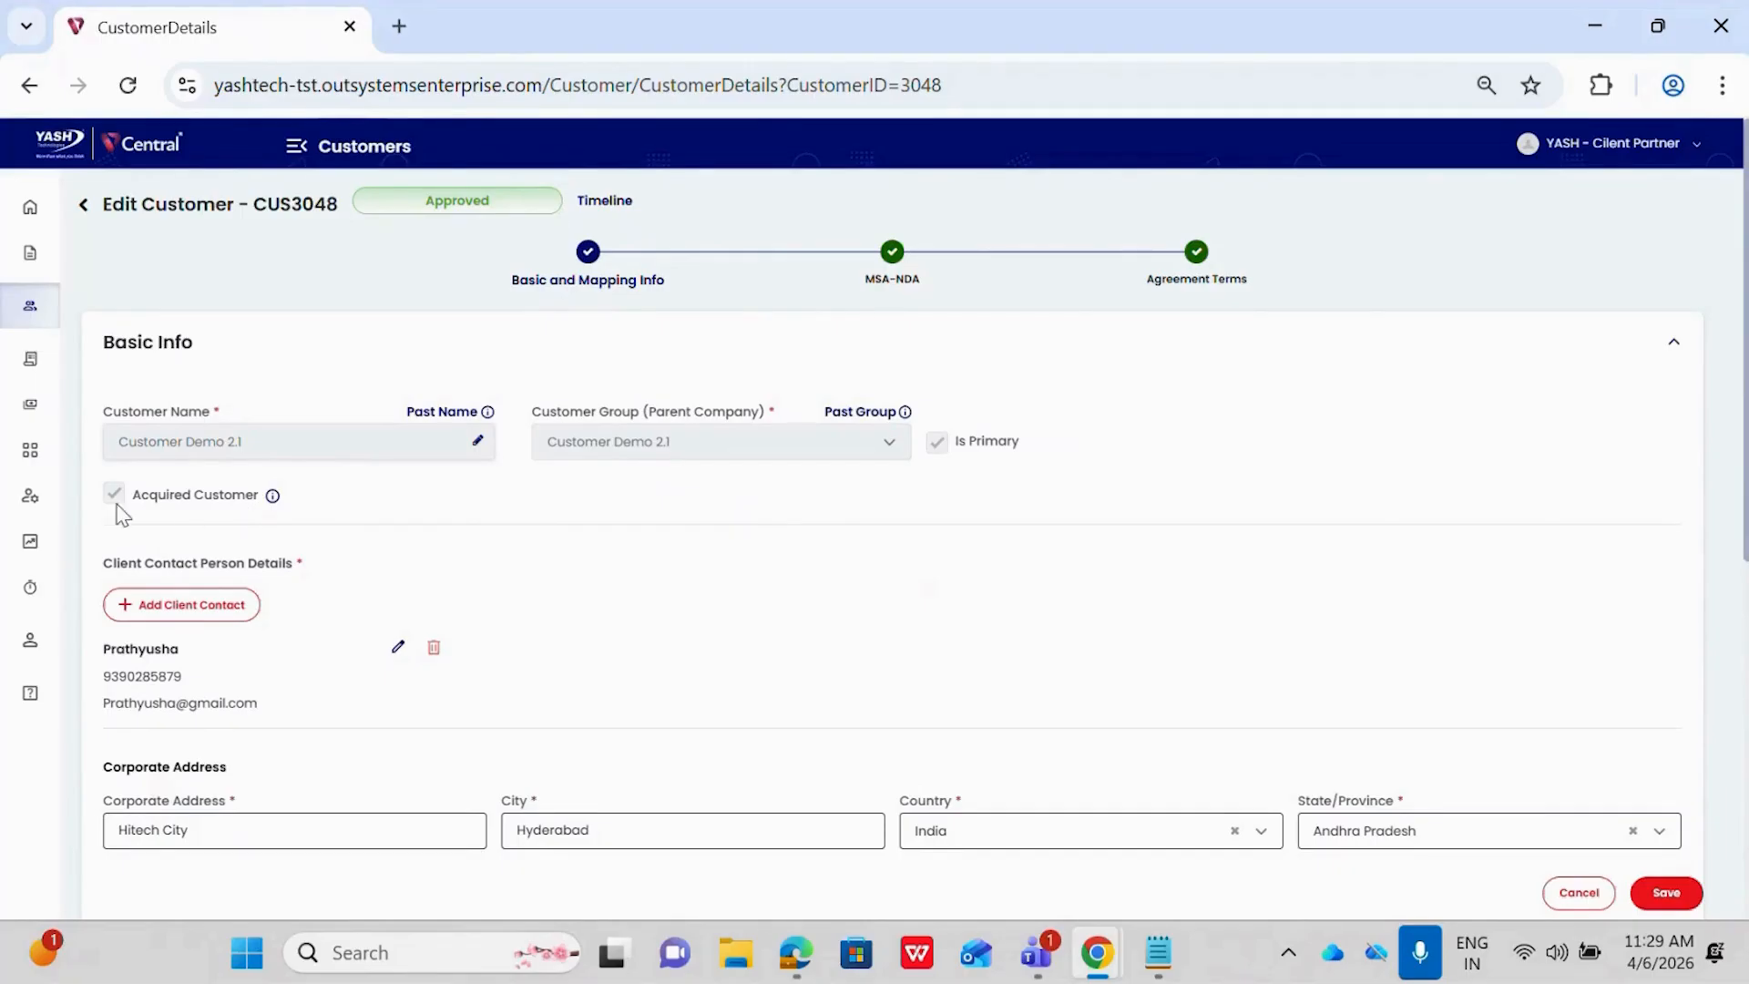
{"action": "scroll", "coordinate": [418, 590], "scroll_direction": "down", "scroll_amount": 2}
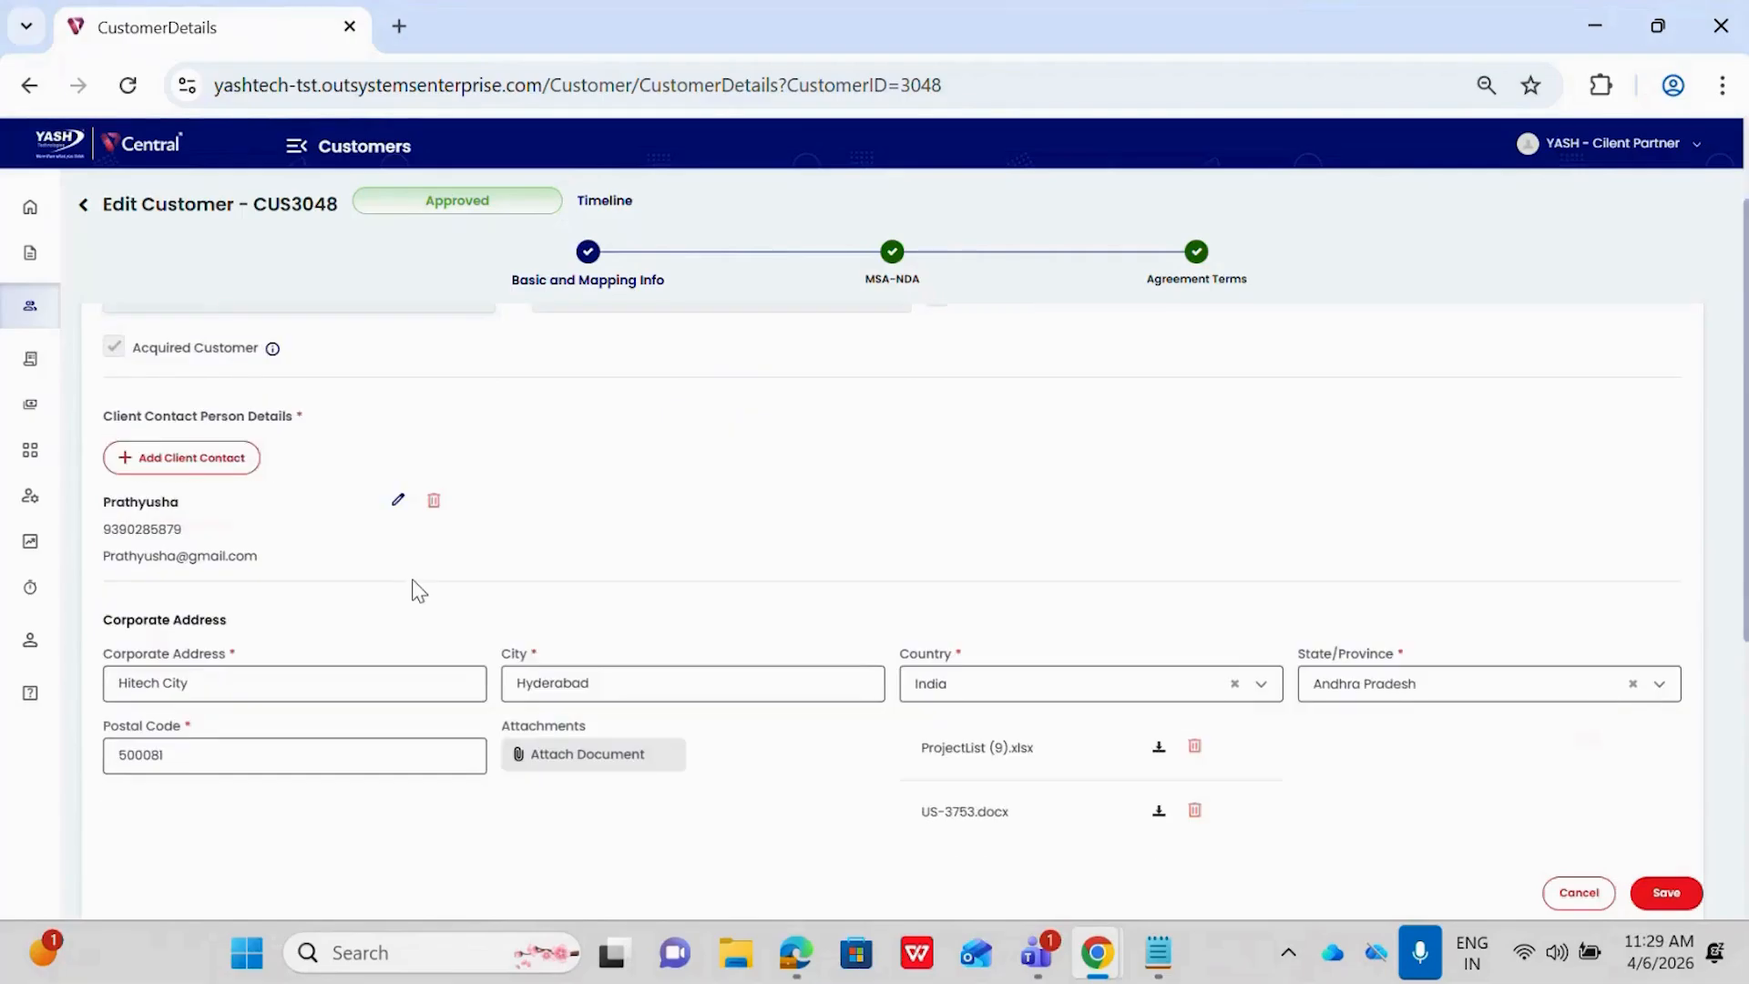
{"action": "scroll", "coordinate": [419, 590], "scroll_direction": "down", "scroll_amount": 1}
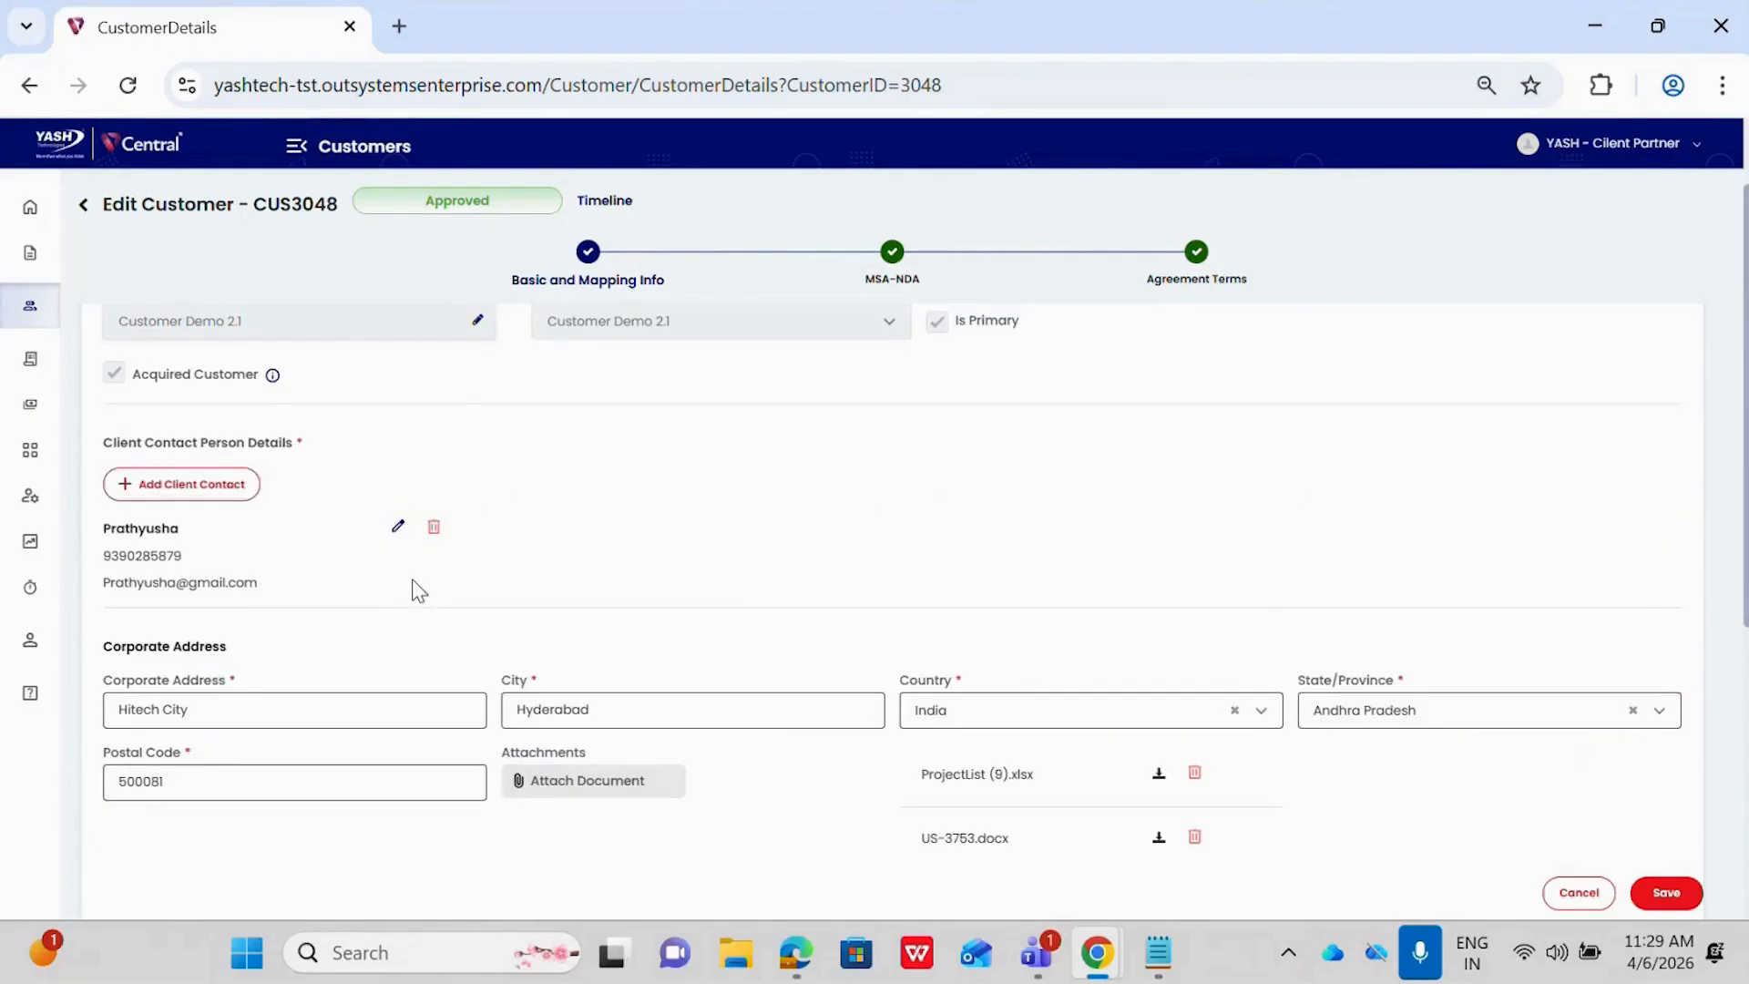
{"action": "scroll", "coordinate": [416, 590], "scroll_direction": "down", "scroll_amount": 6}
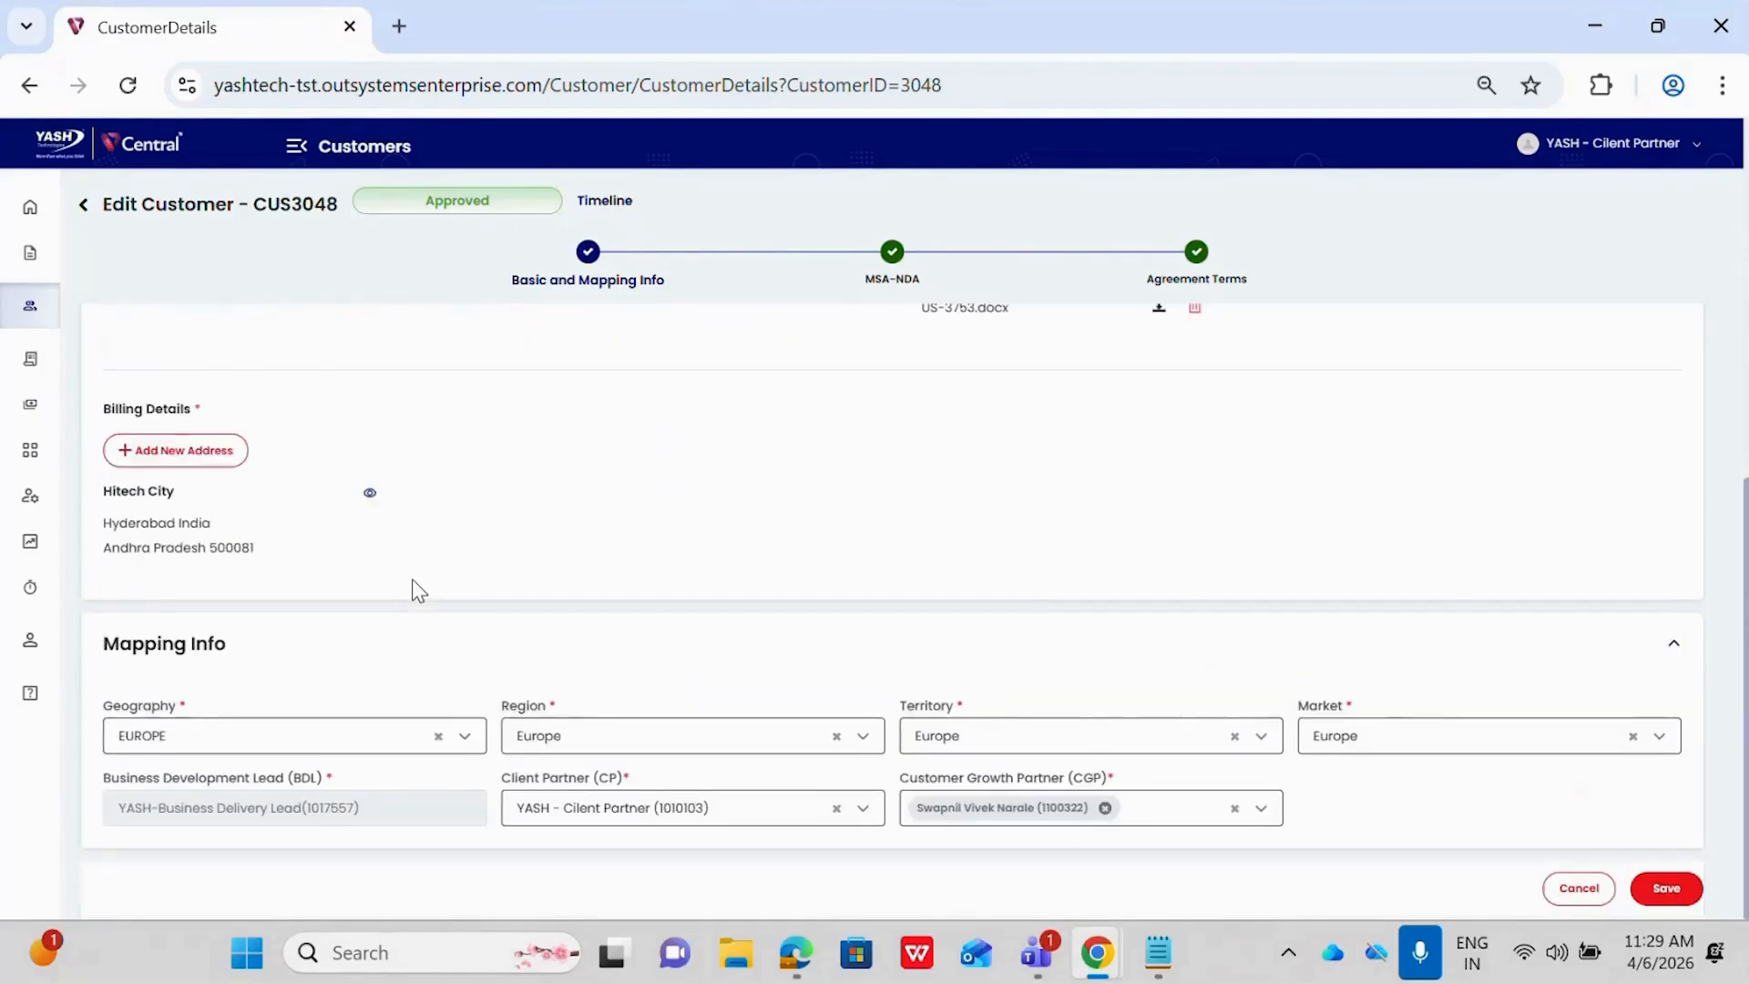
{"action": "scroll", "coordinate": [878, 625], "scroll_direction": "up", "scroll_amount": 6}
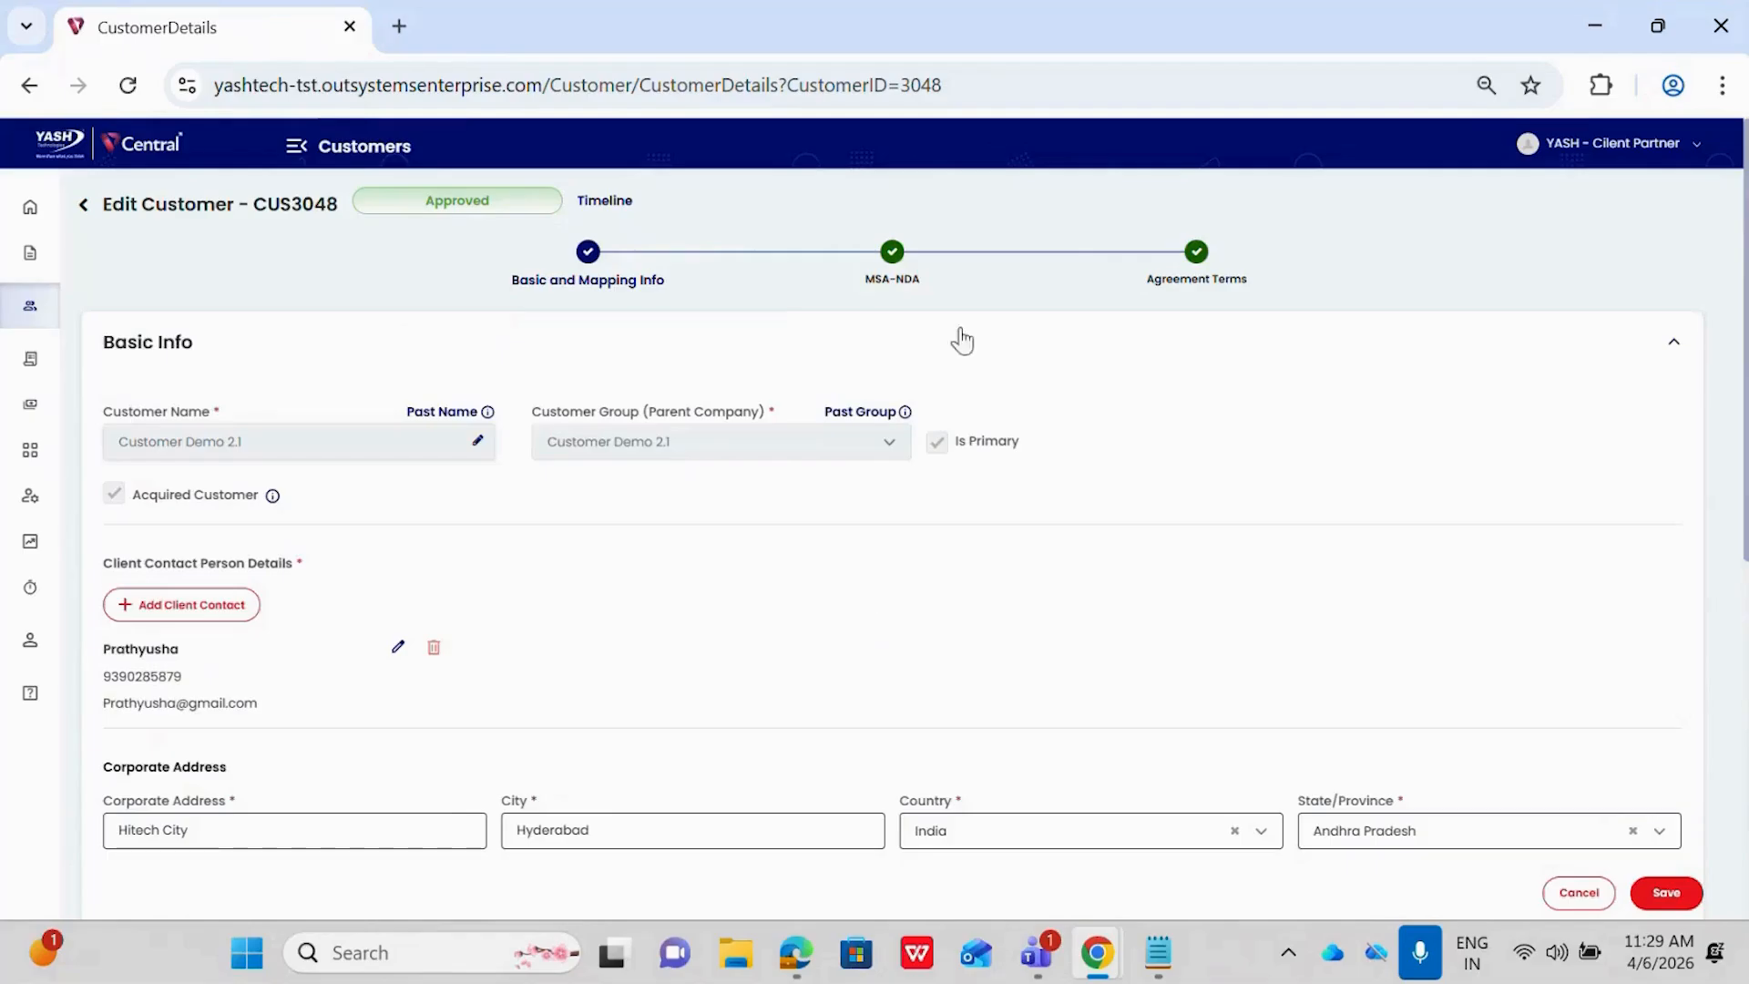
Enable editing of the MSA-NDA details, confirming renewed legal approval, and open and save the existing MSA document record
{"action": "left_click", "coordinate": [890, 255]}
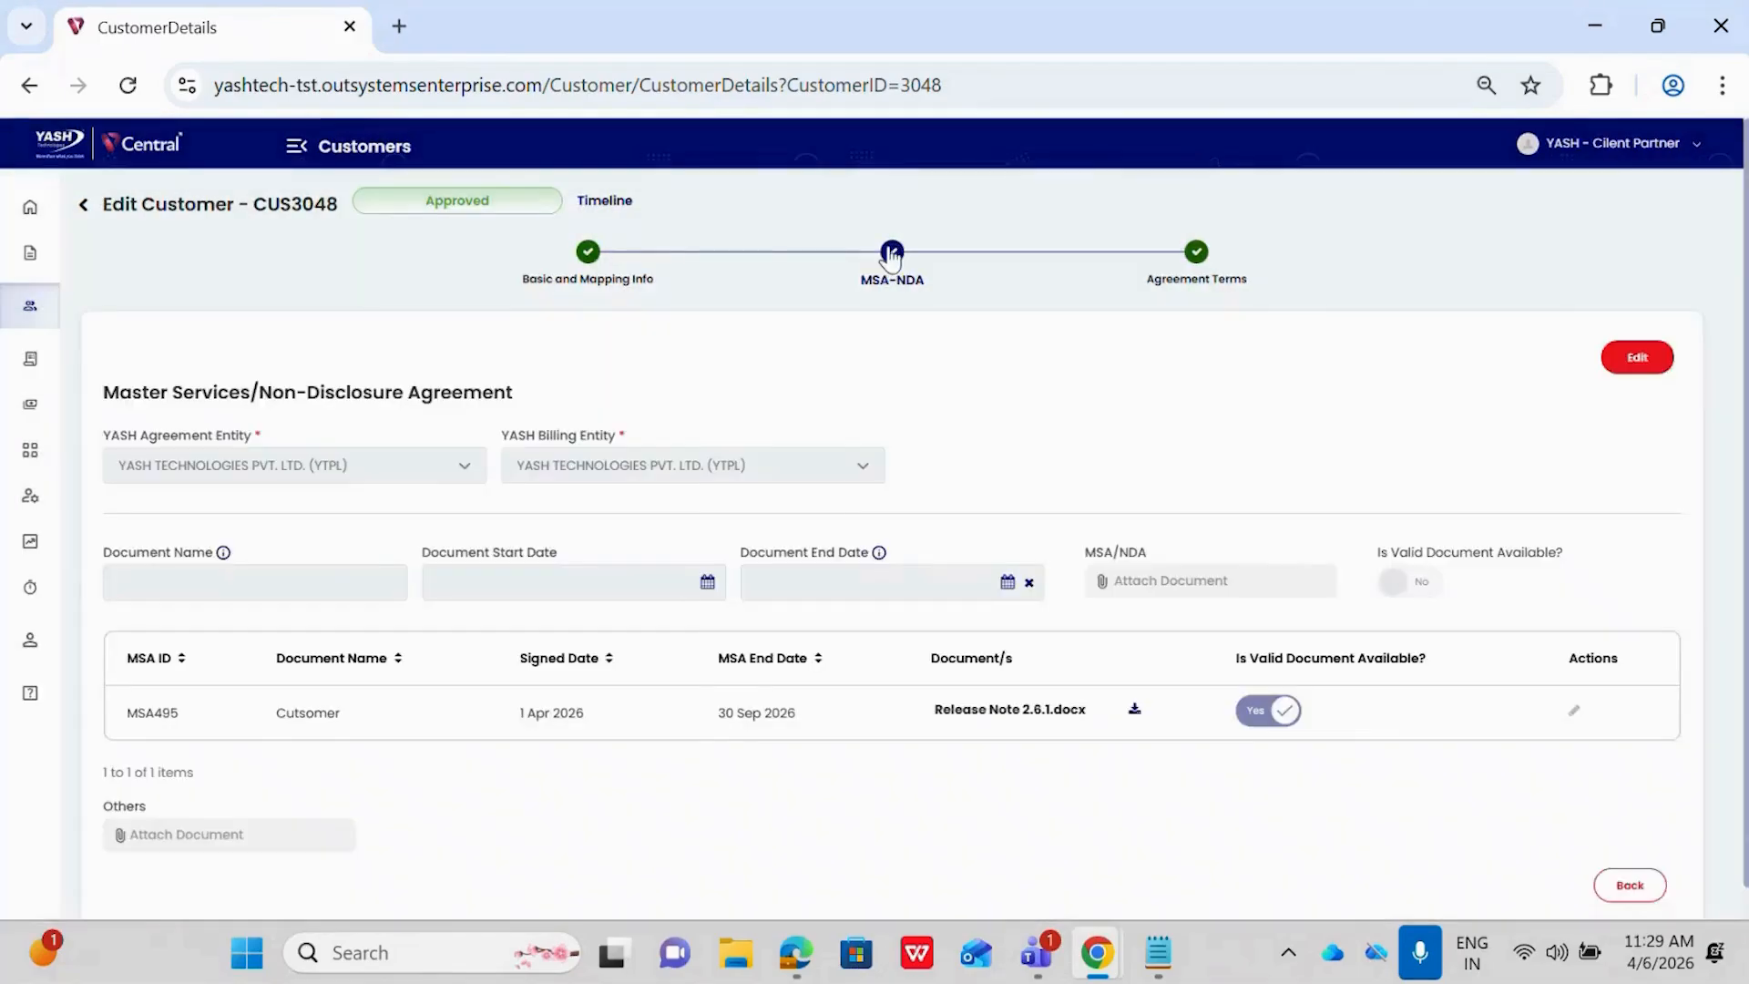
{"action": "left_click", "coordinate": [1636, 358]}
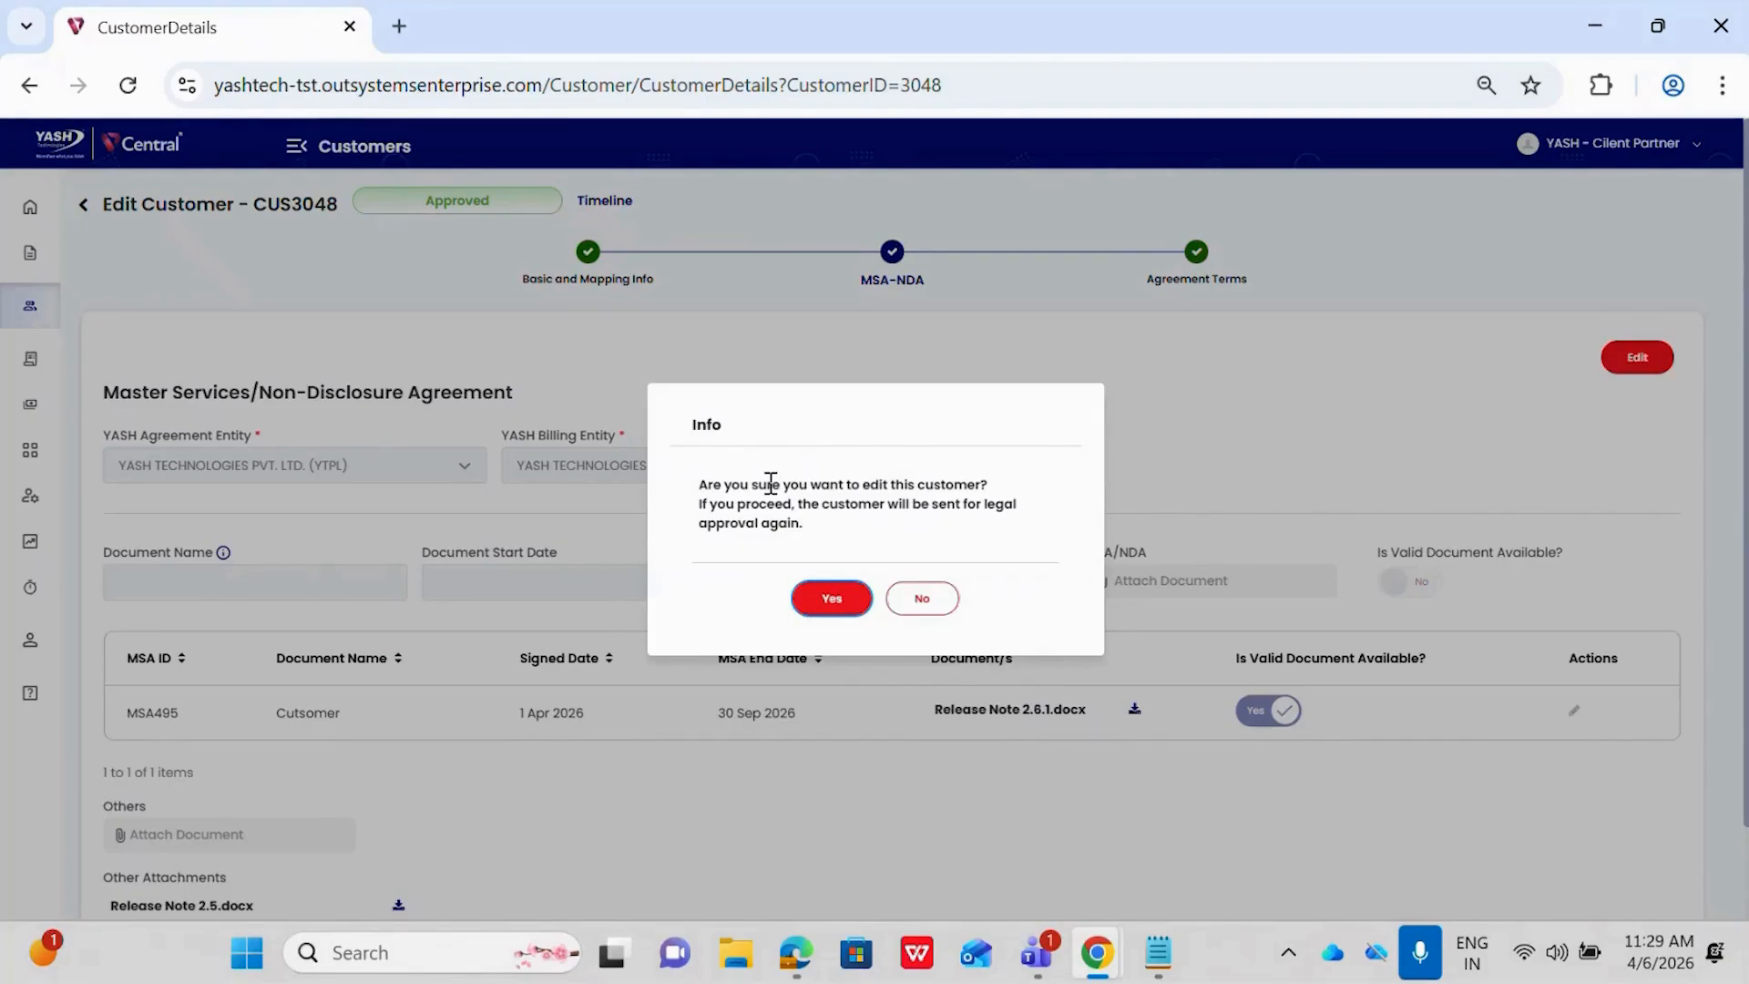
{"action": "left_click", "coordinate": [830, 608]}
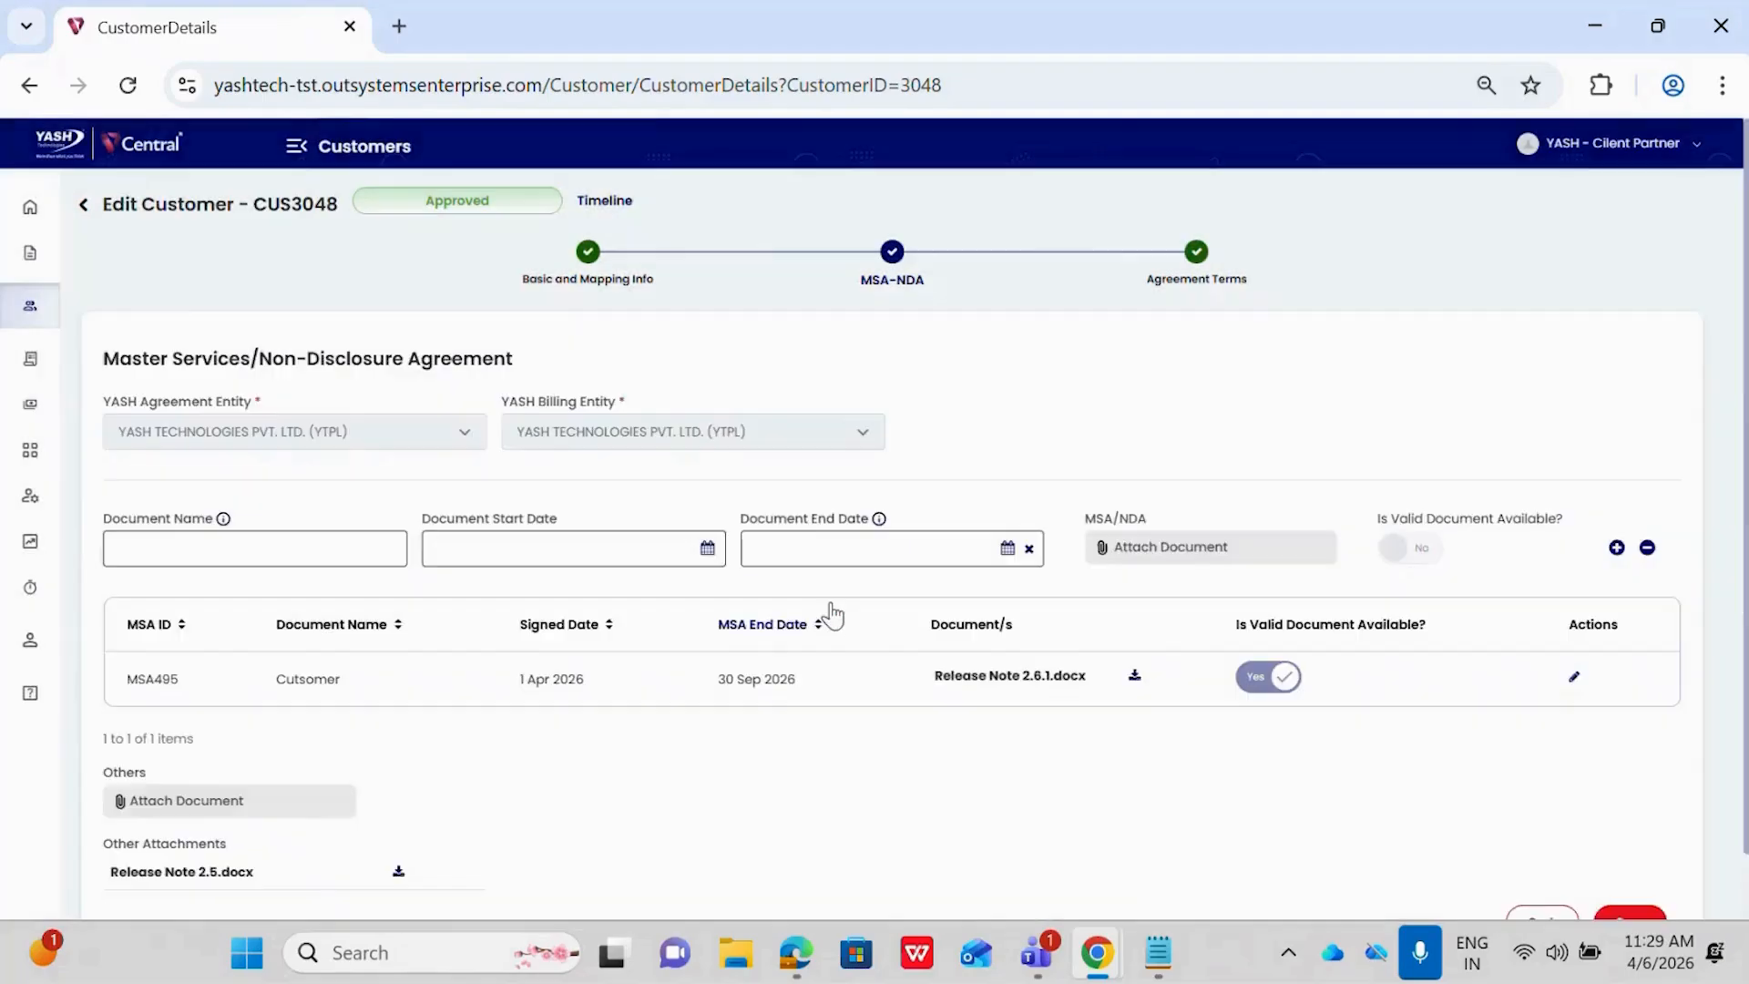
{"action": "scroll", "coordinate": [830, 608], "scroll_direction": "down", "scroll_amount": 1}
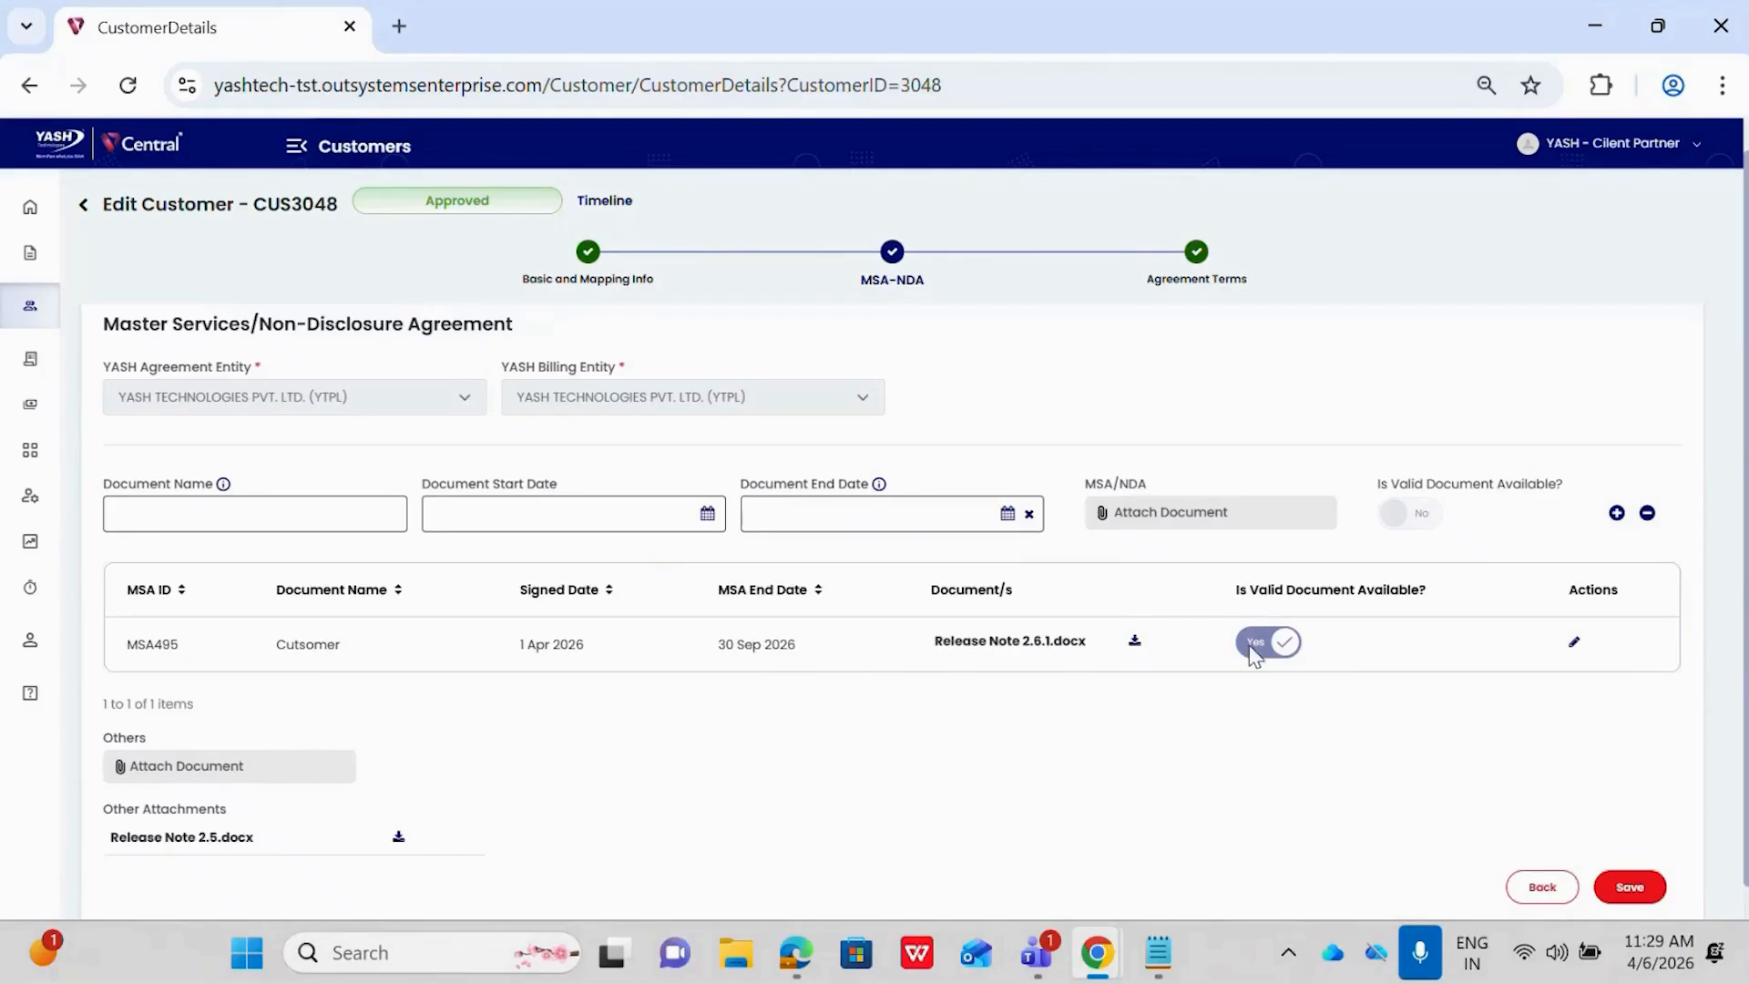
{"action": "left_click", "coordinate": [1573, 647]}
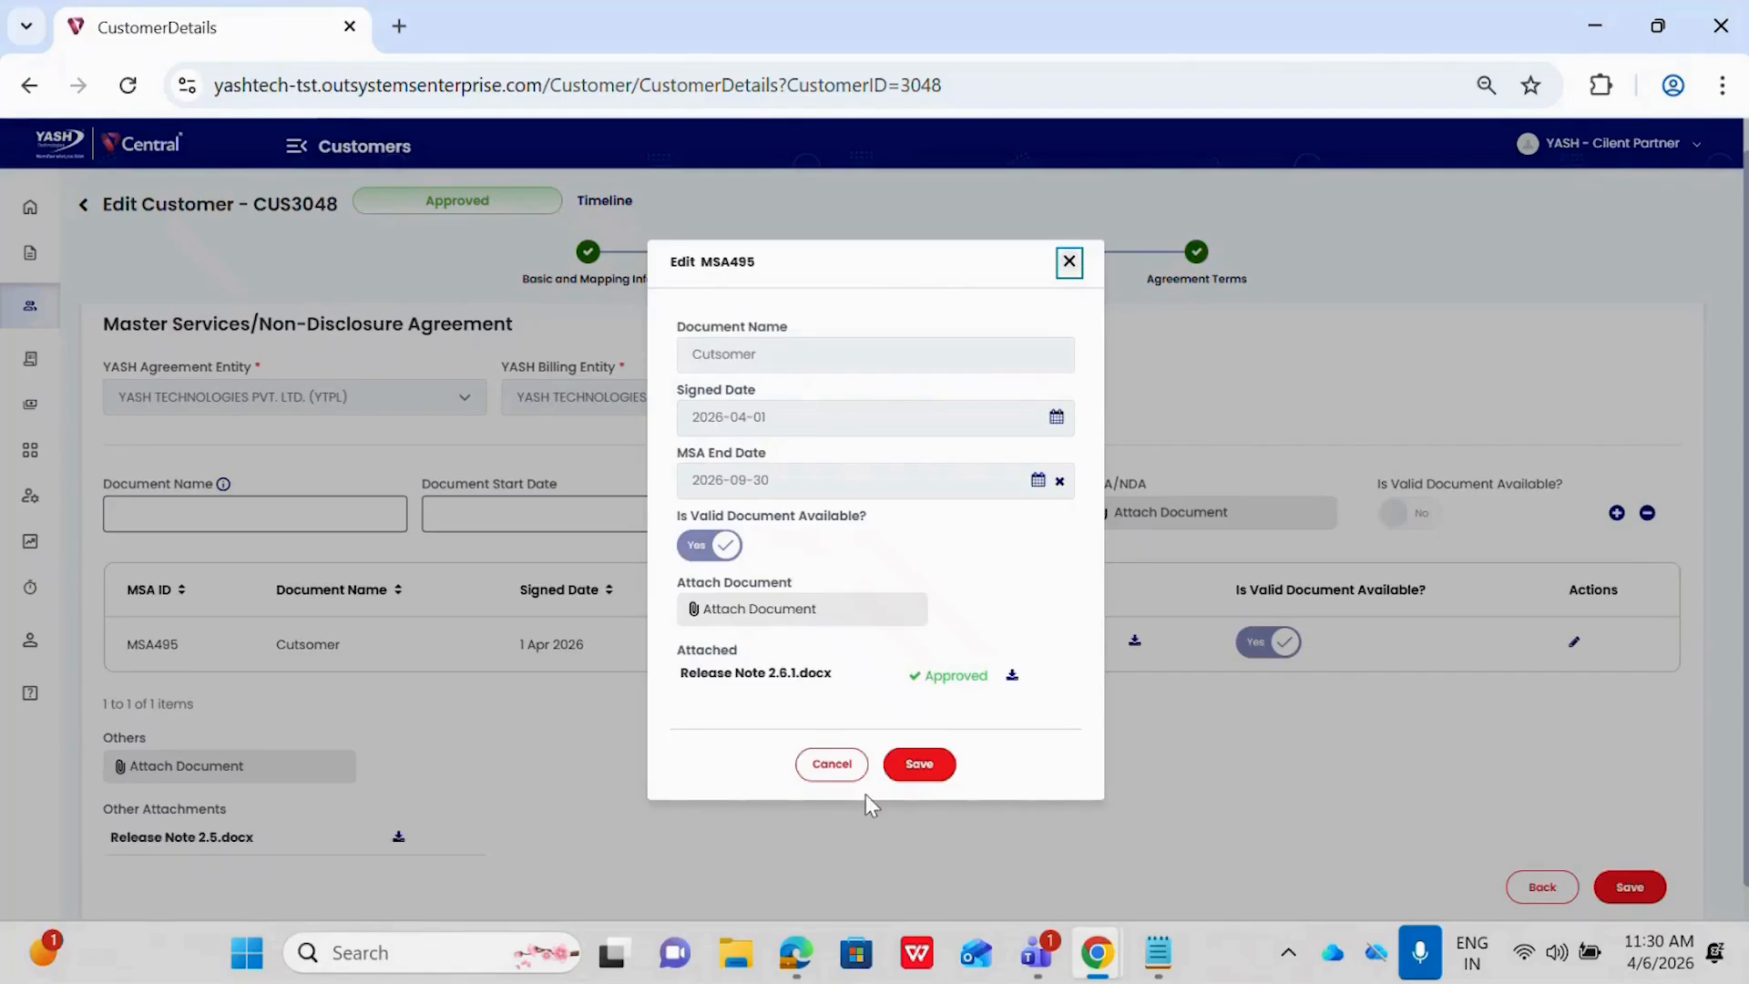
{"action": "left_click", "coordinate": [920, 764]}
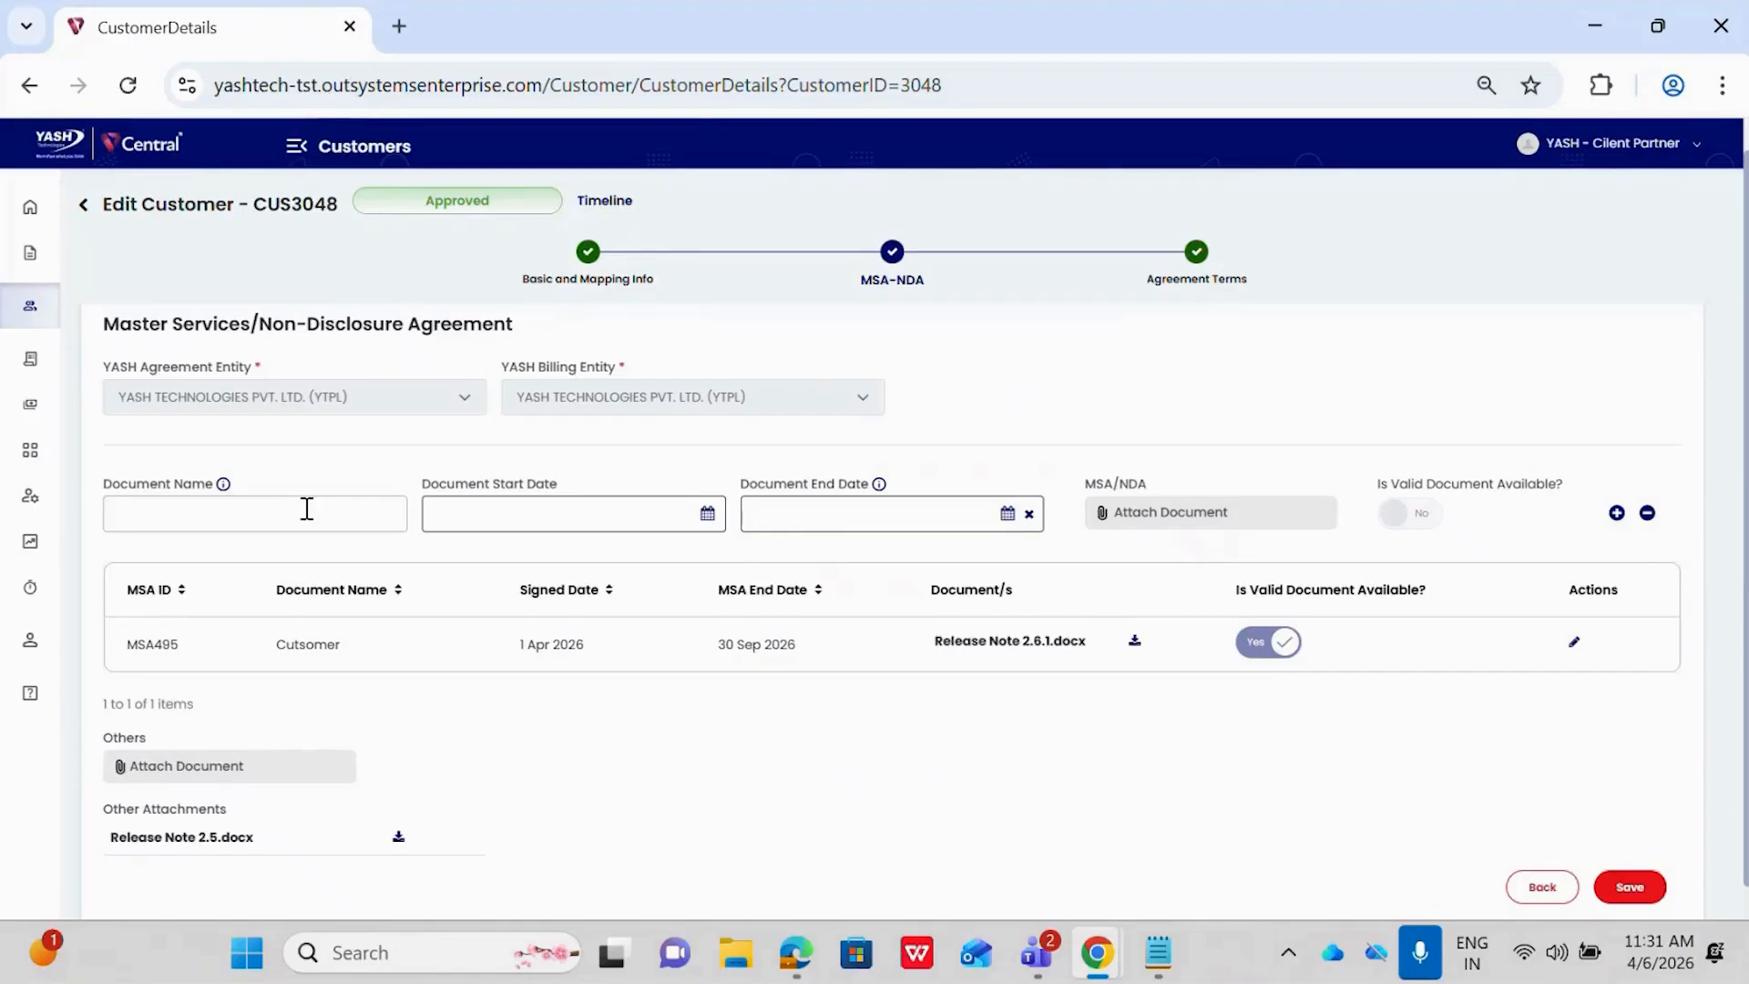
Review the customer's basic and mapping info and its agreement terms, and return to the basic info
{"action": "scroll", "coordinate": [301, 514], "scroll_direction": "down", "scroll_amount": 1}
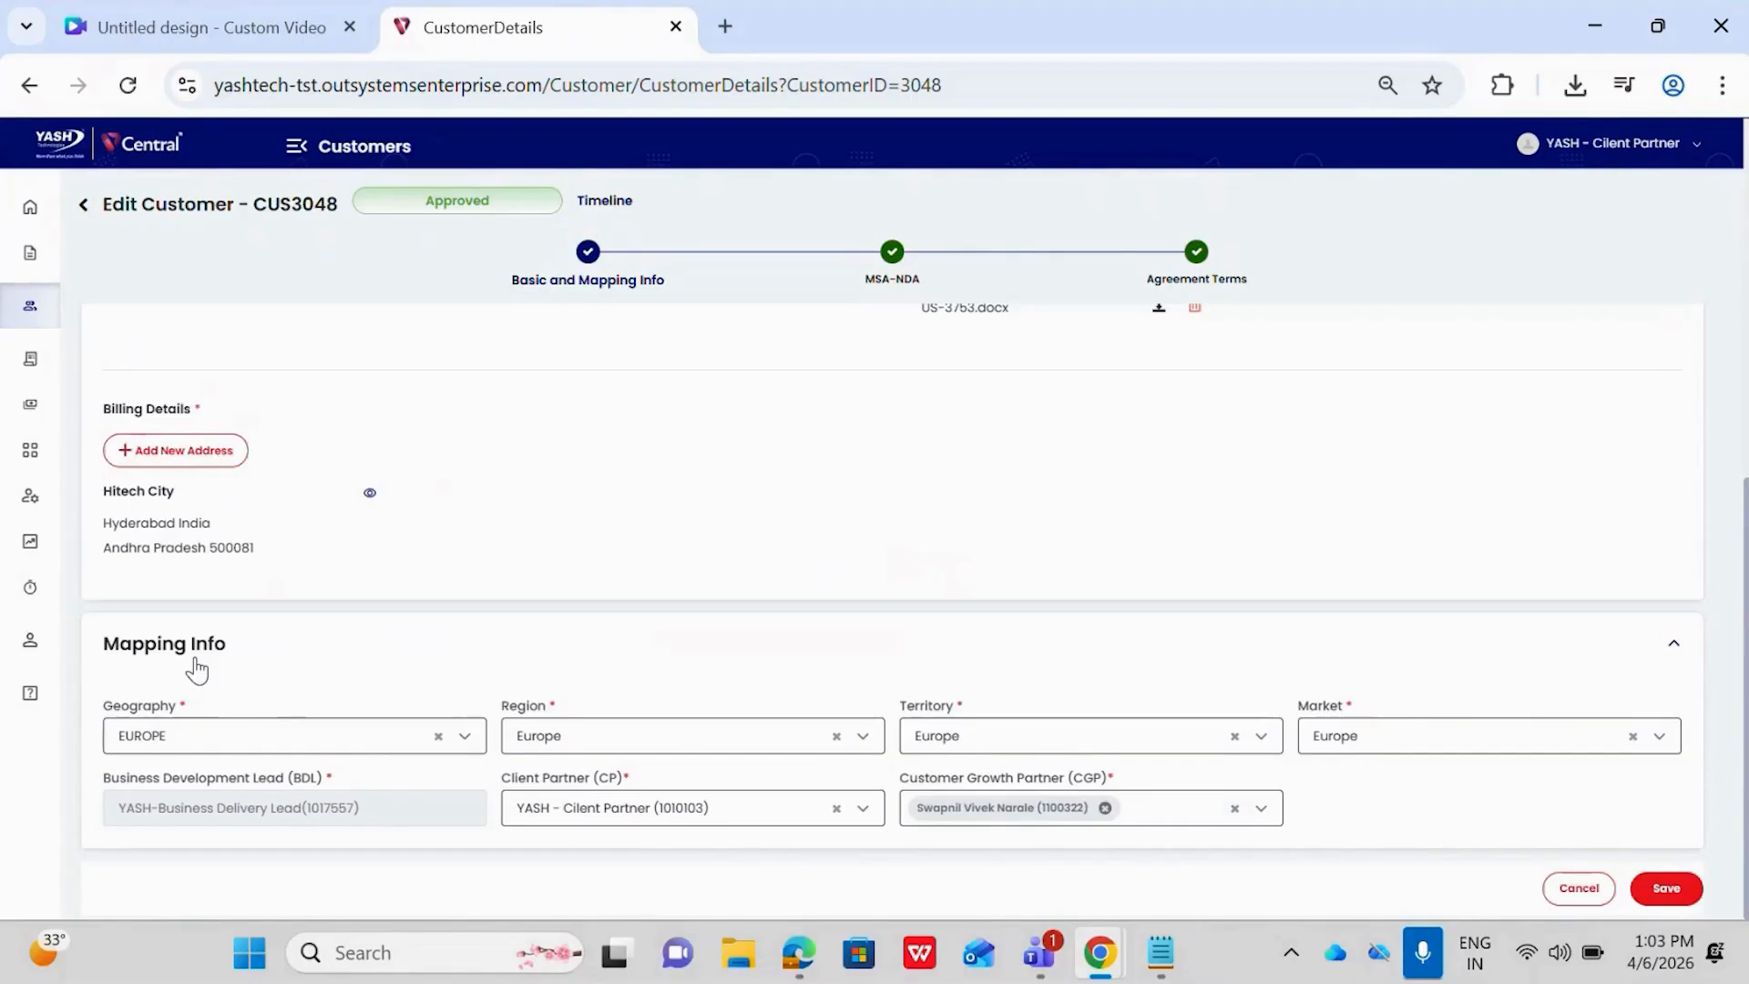
{"action": "scroll", "coordinate": [674, 613], "scroll_direction": "up", "scroll_amount": 2}
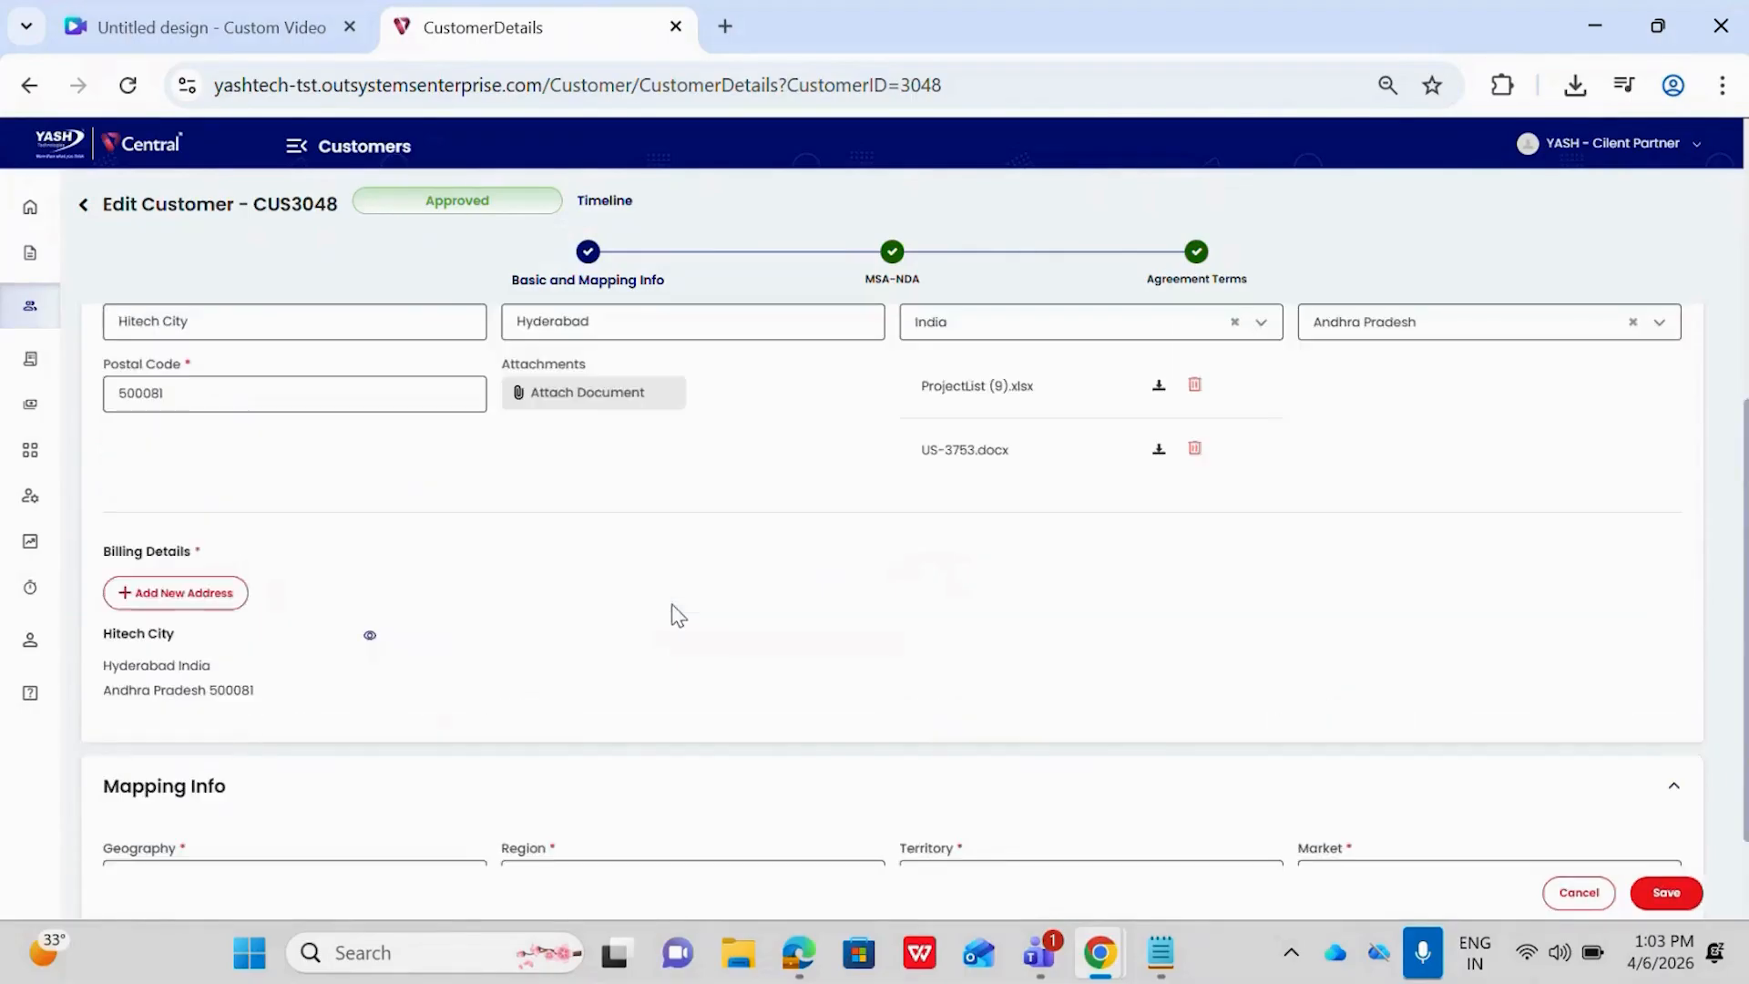
{"action": "scroll", "coordinate": [674, 613], "scroll_direction": "up", "scroll_amount": 5}
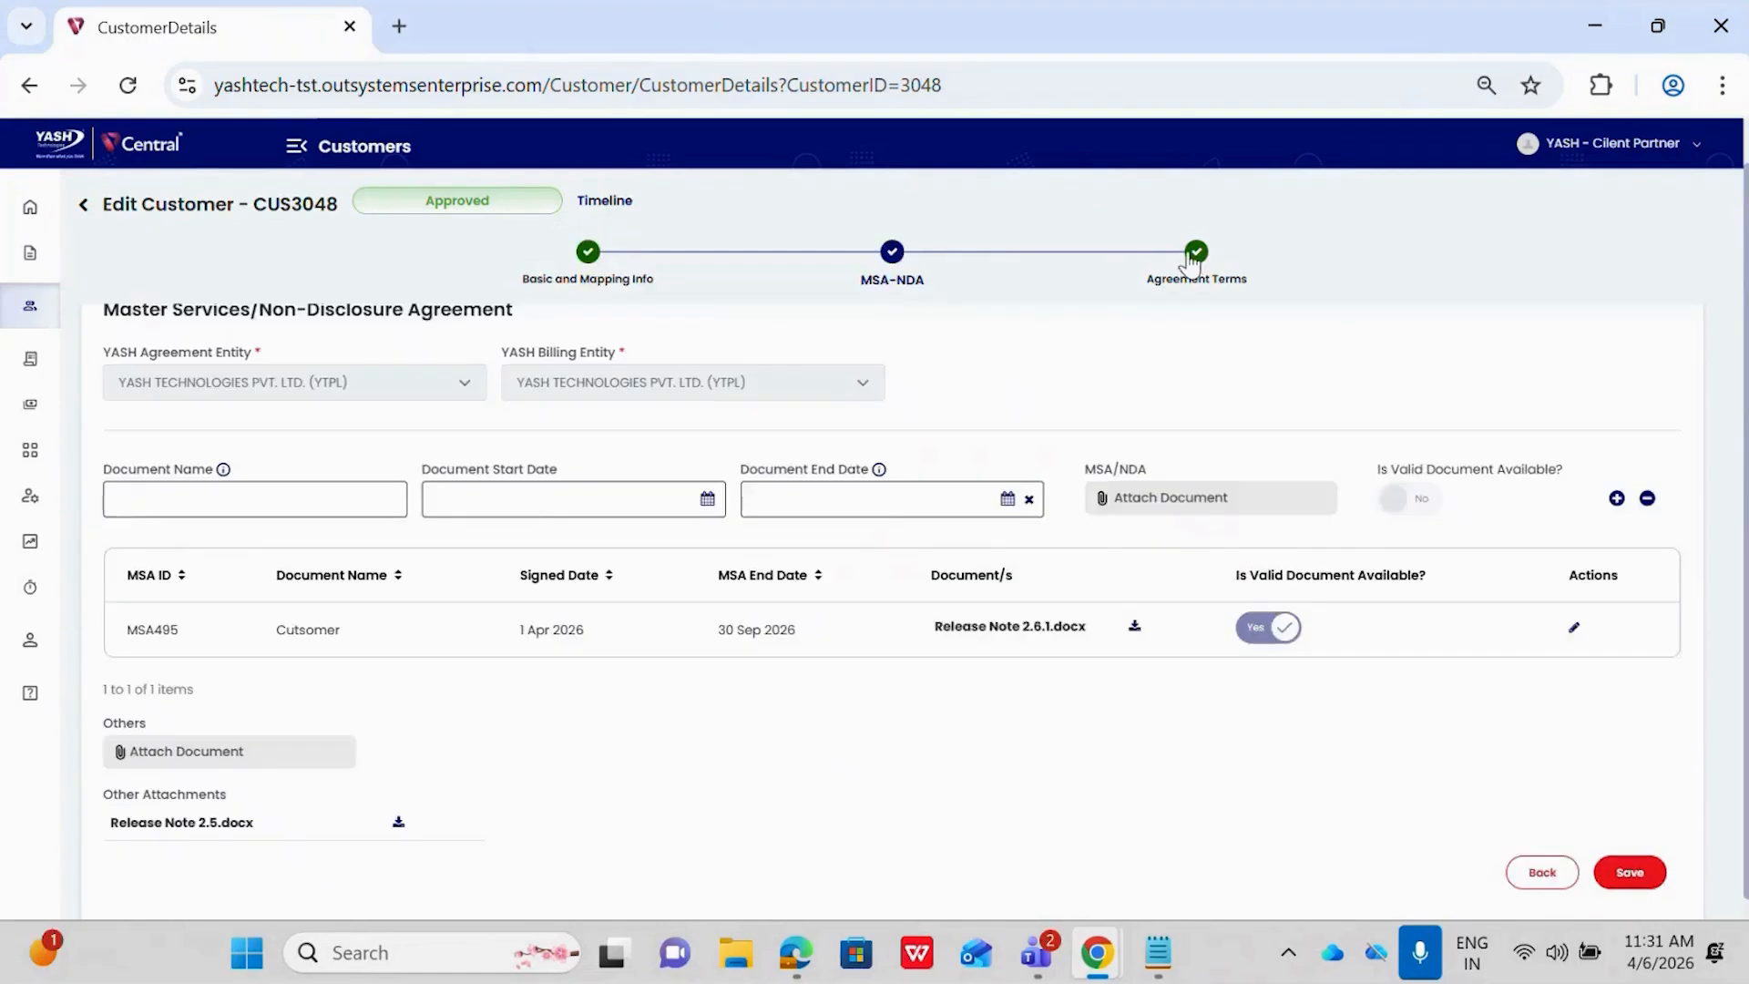
{"action": "left_click", "coordinate": [1198, 251]}
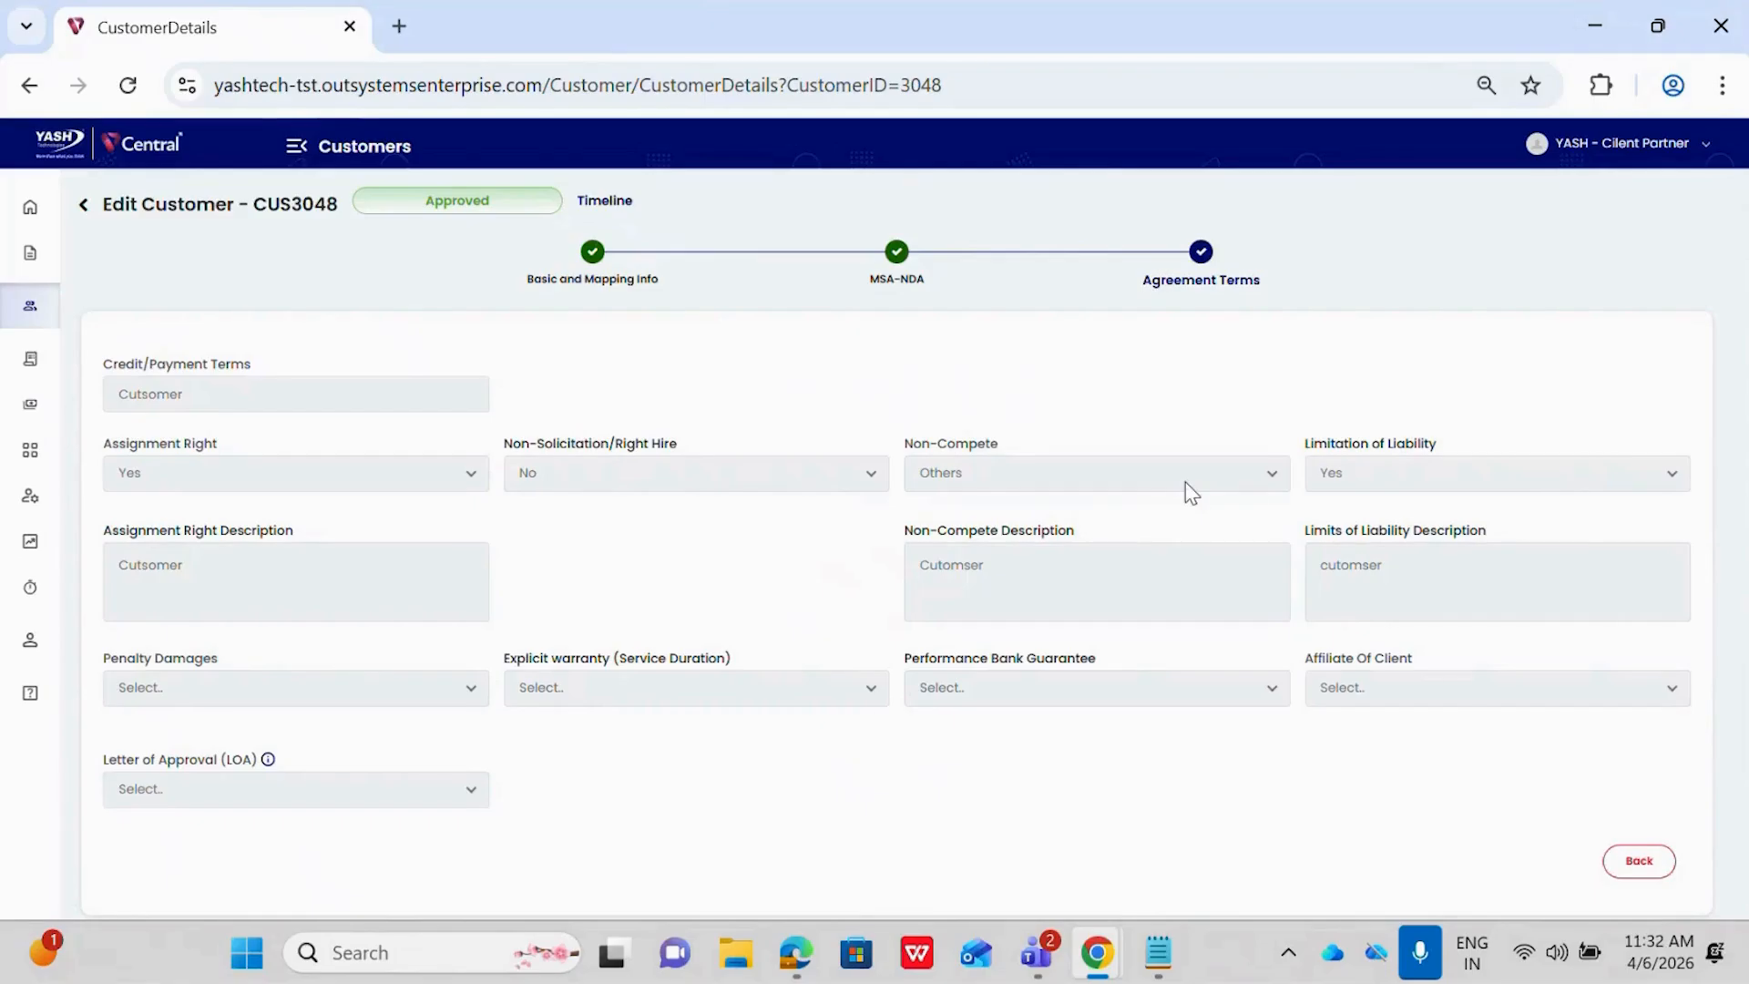
{"action": "left_click", "coordinate": [592, 257]}
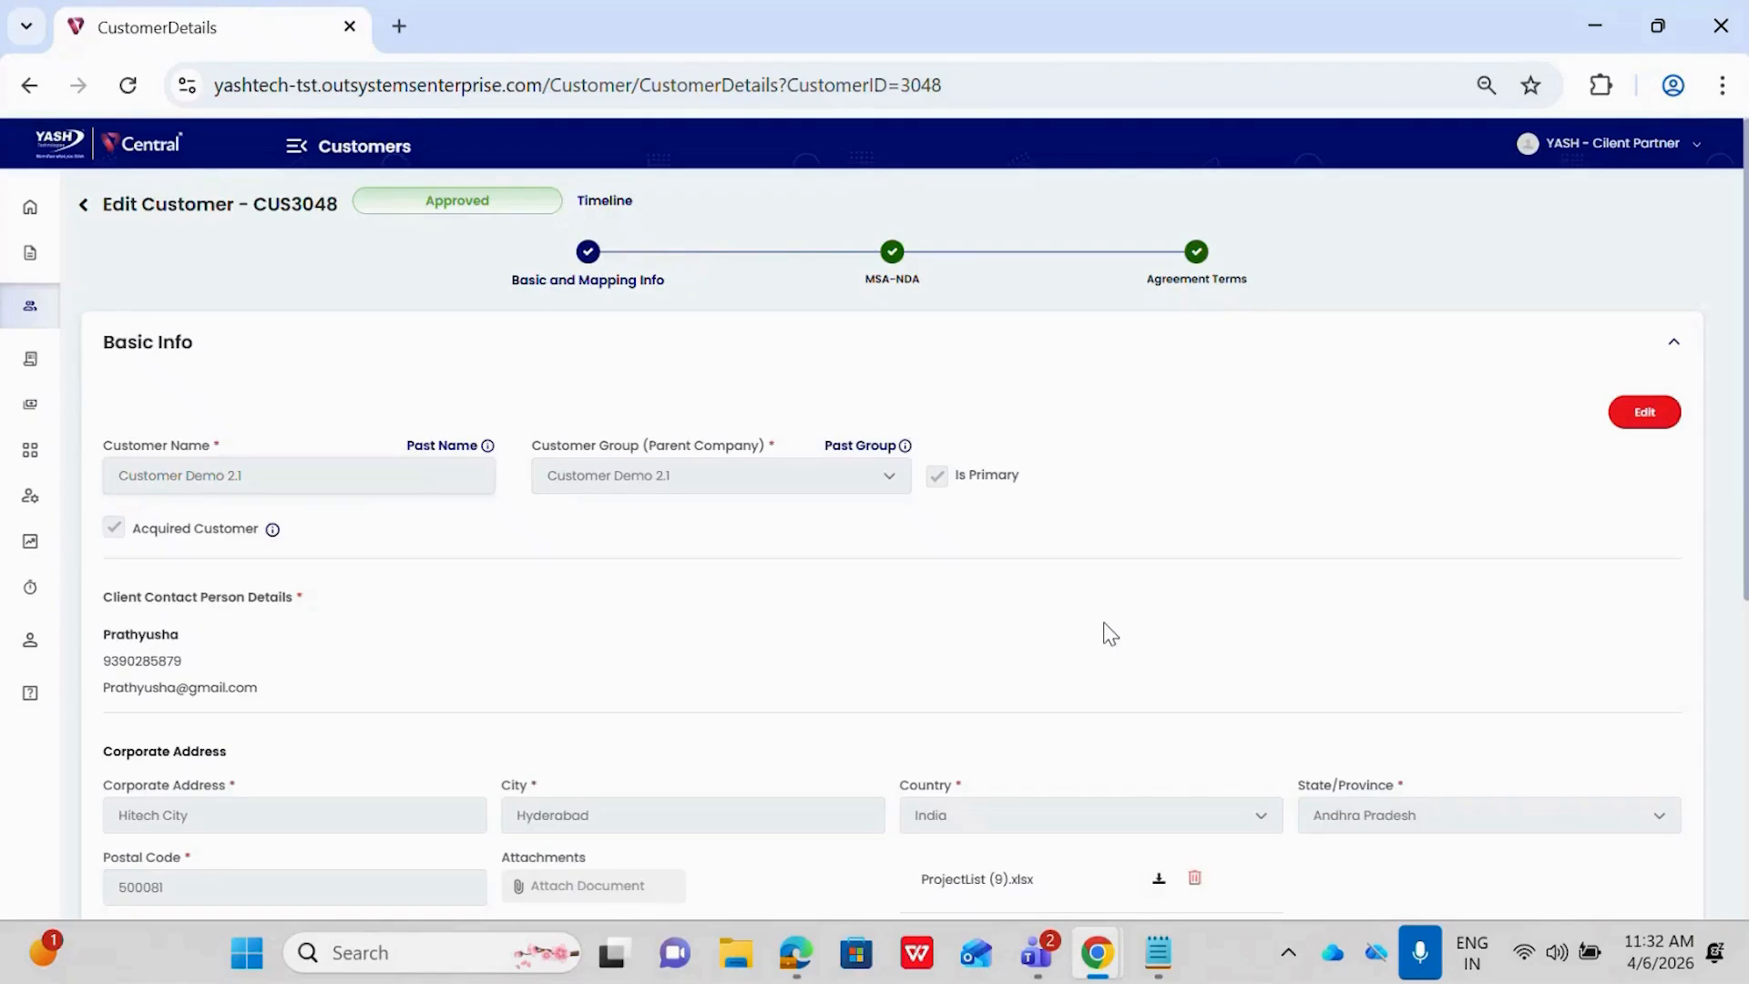
Switch to the incognito browser window, open the test login page, and sign in as the project manager with the saved username and password
{"action": "mouse_move", "coordinate": [1098, 952]}
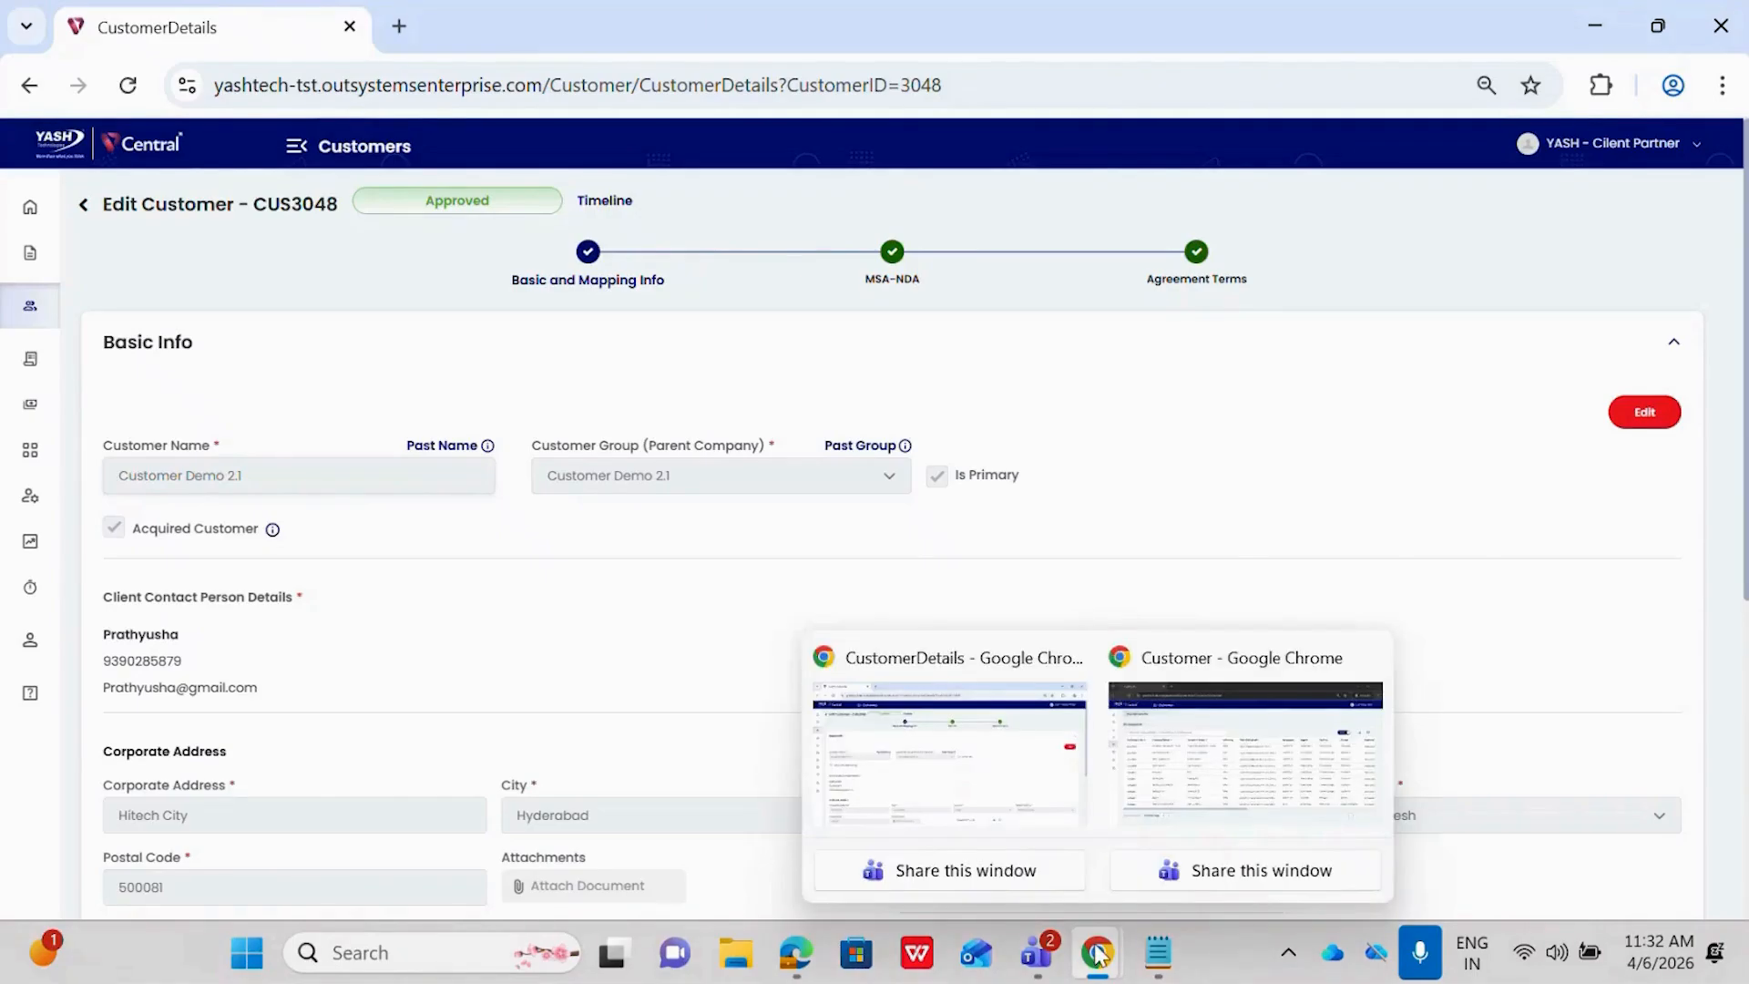
{"action": "left_click", "coordinate": [1245, 751]}
{"action": "left_click", "coordinate": [399, 27]}
{"action": "left_click", "coordinate": [350, 28]}
{"action": "left_click", "coordinate": [281, 135]}
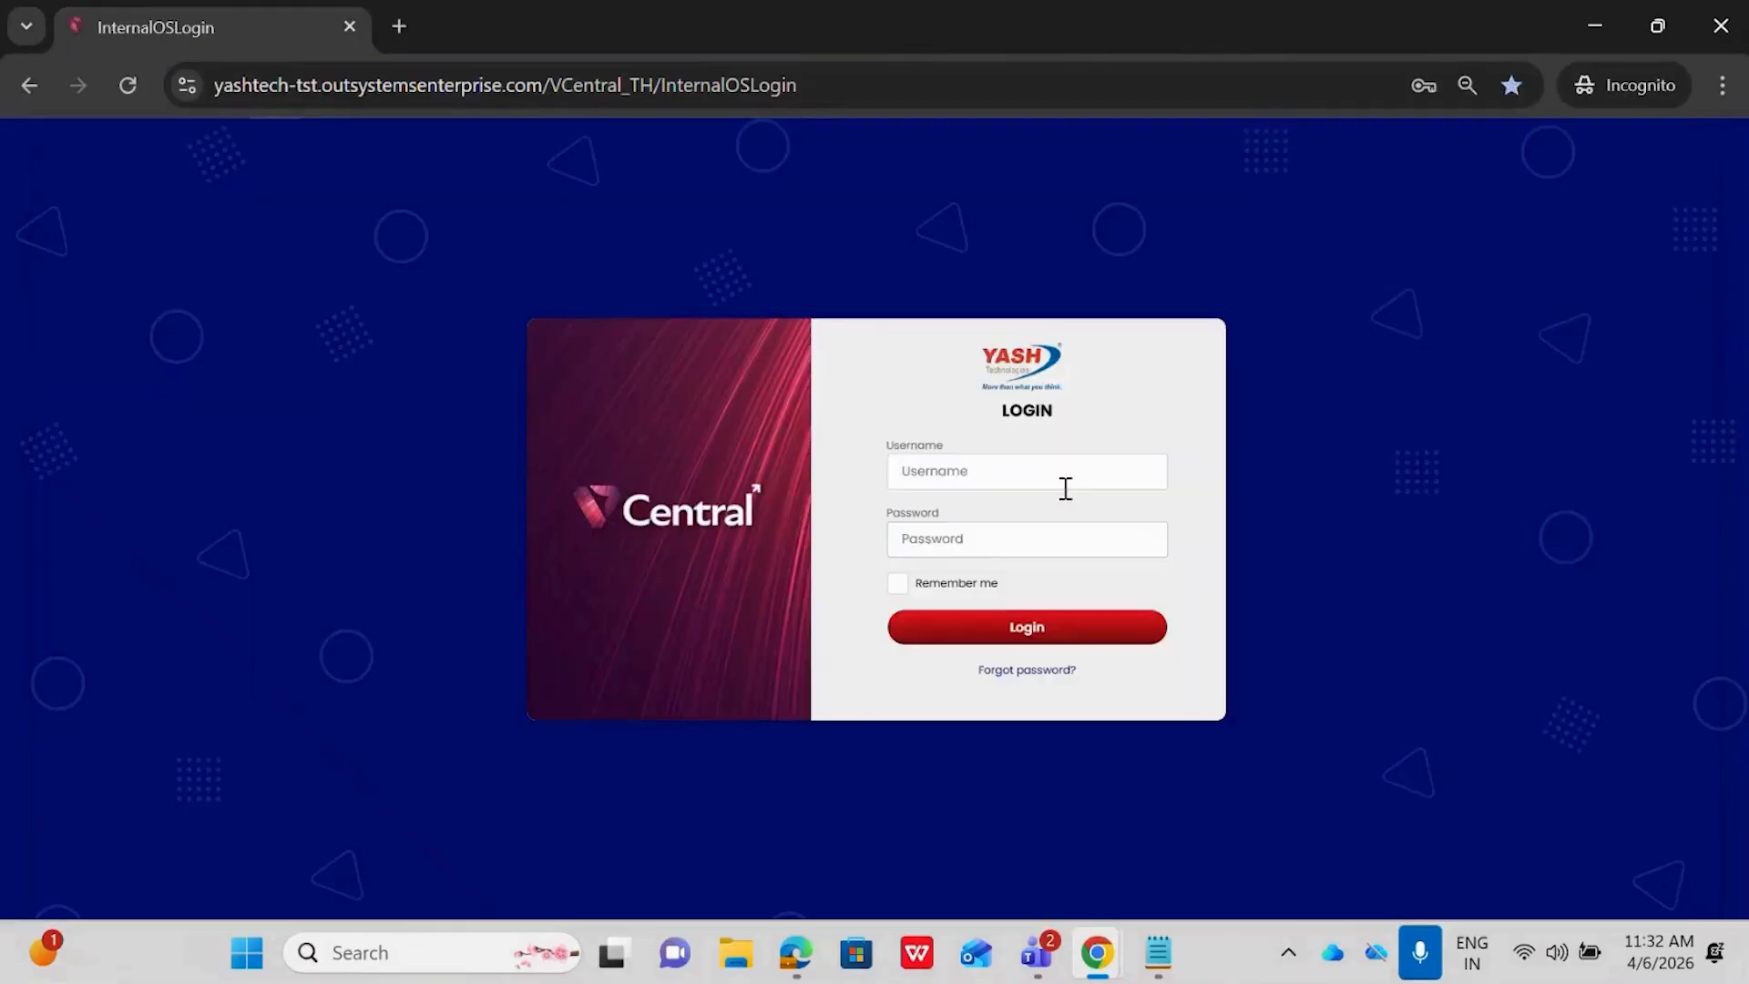
{"action": "left_click", "coordinate": [1062, 475]}
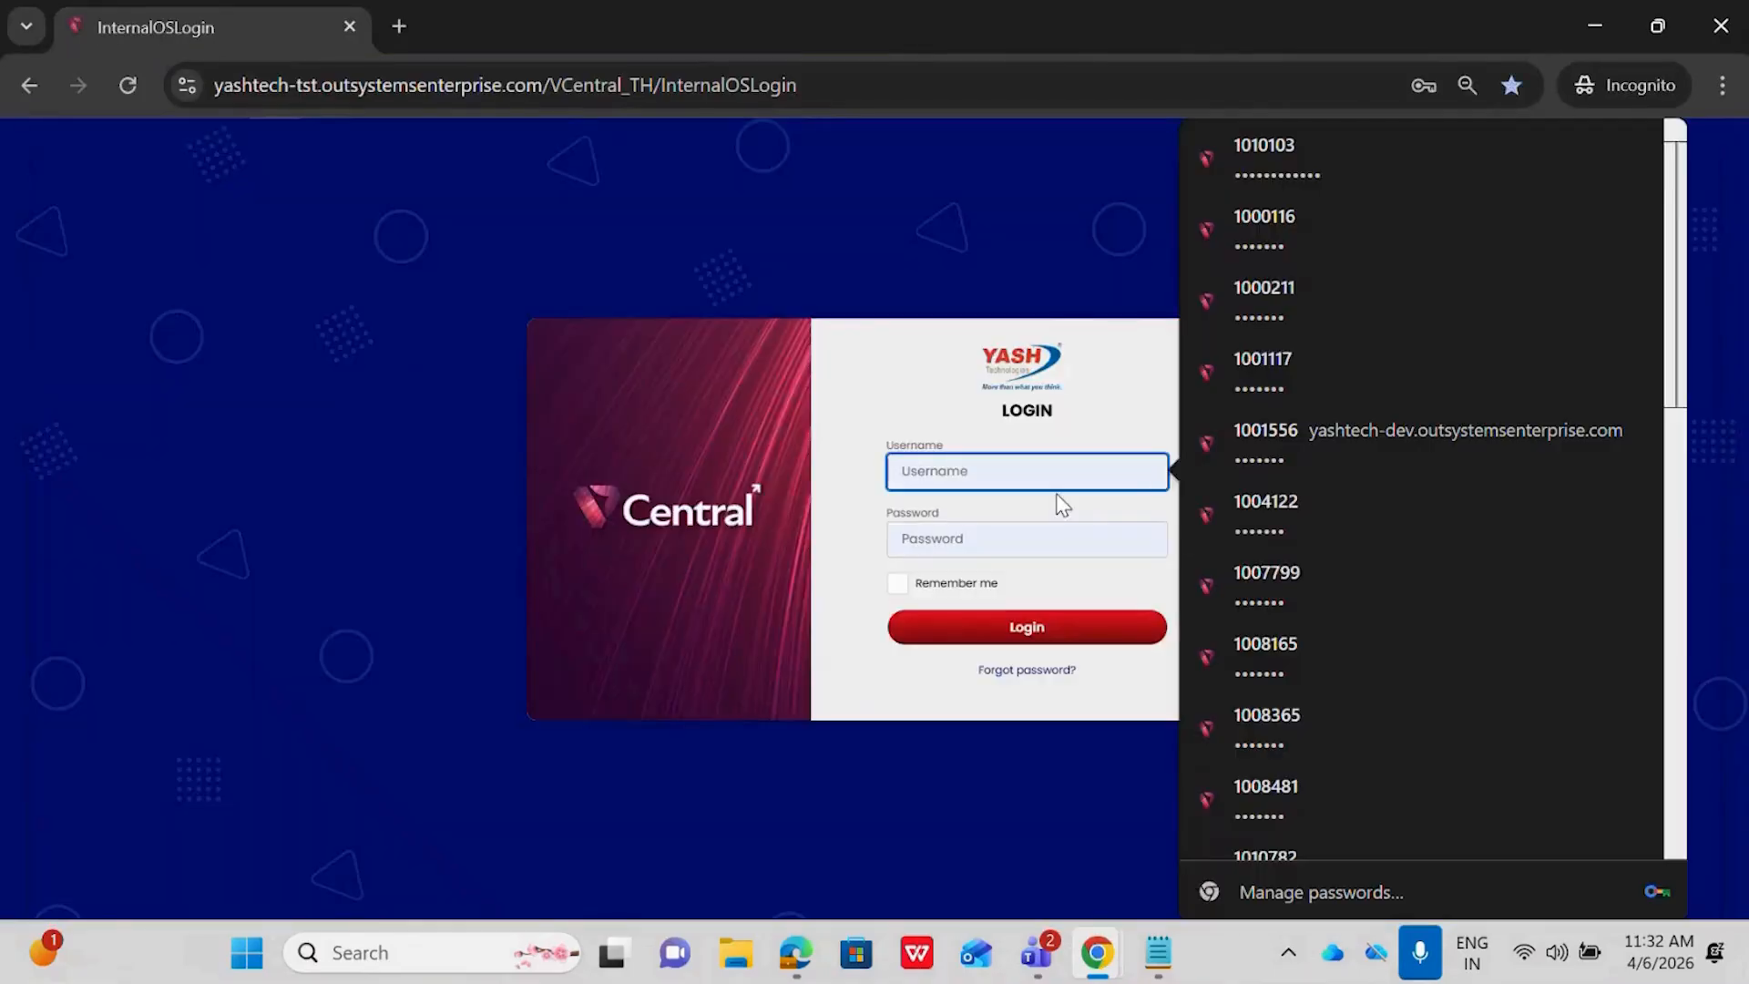
{"action": "type", "text": "P"}
{"action": "left_click", "coordinate": [1043, 547]}
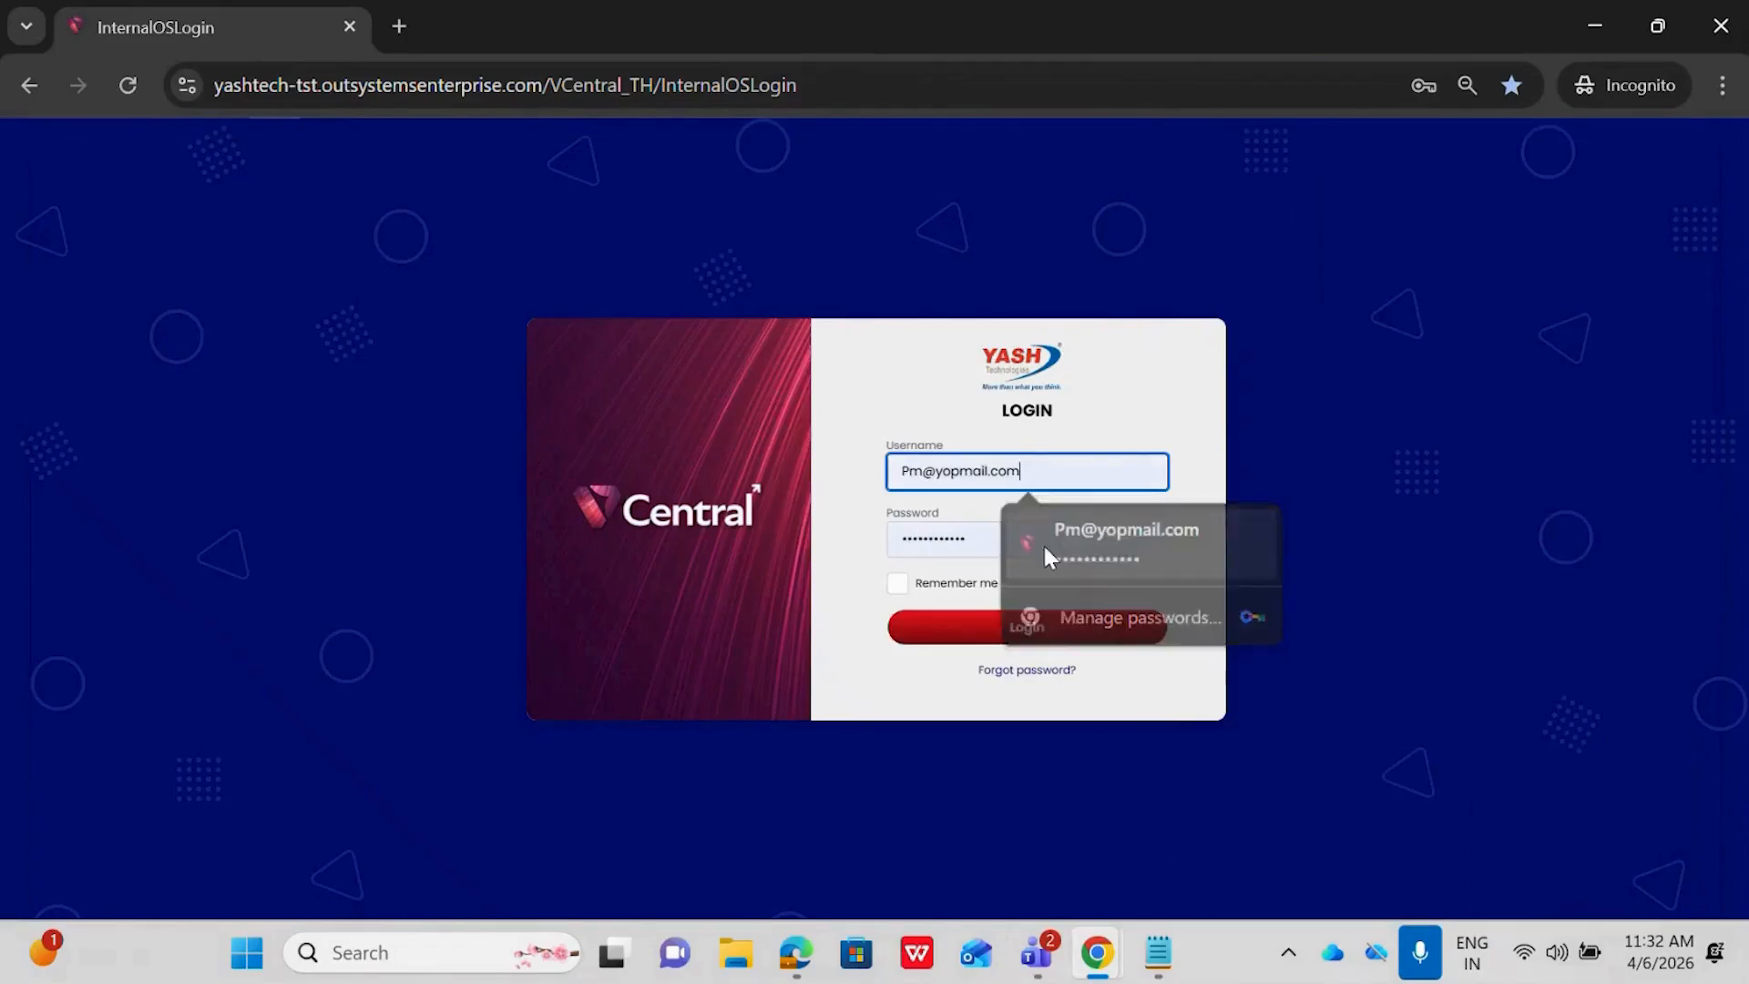
{"action": "left_click", "coordinate": [960, 623]}
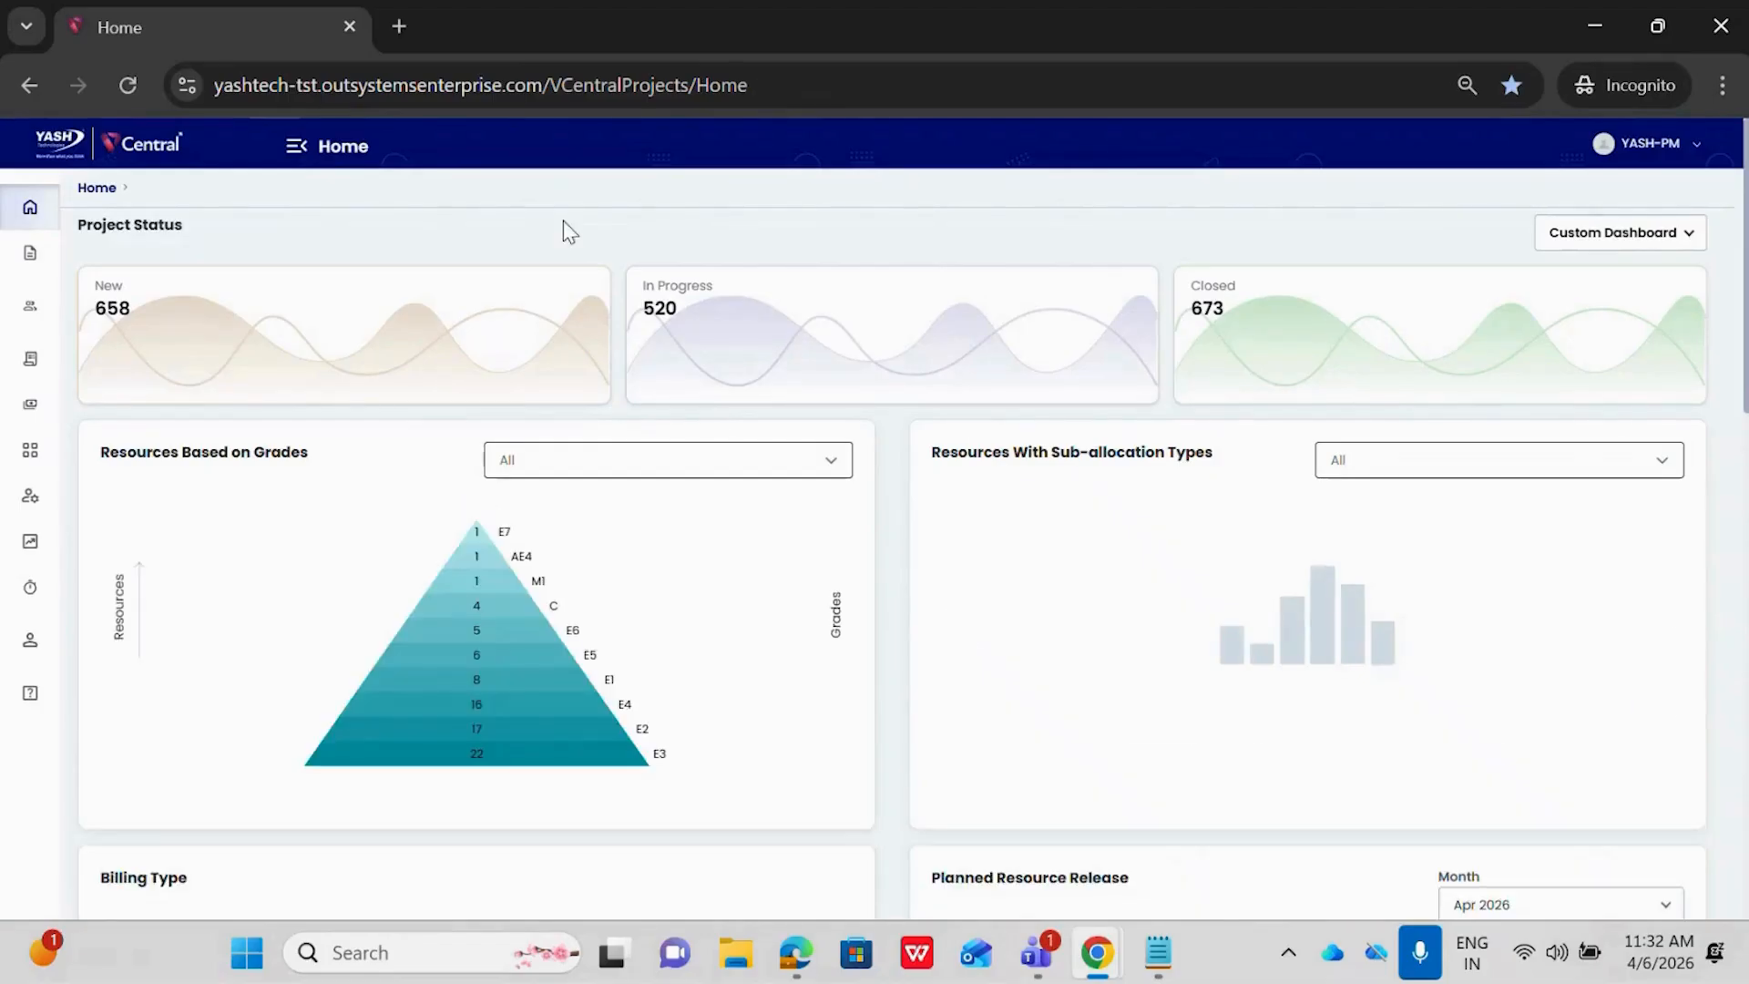
Open the project list and start creating a new project
{"action": "left_click", "coordinate": [296, 153]}
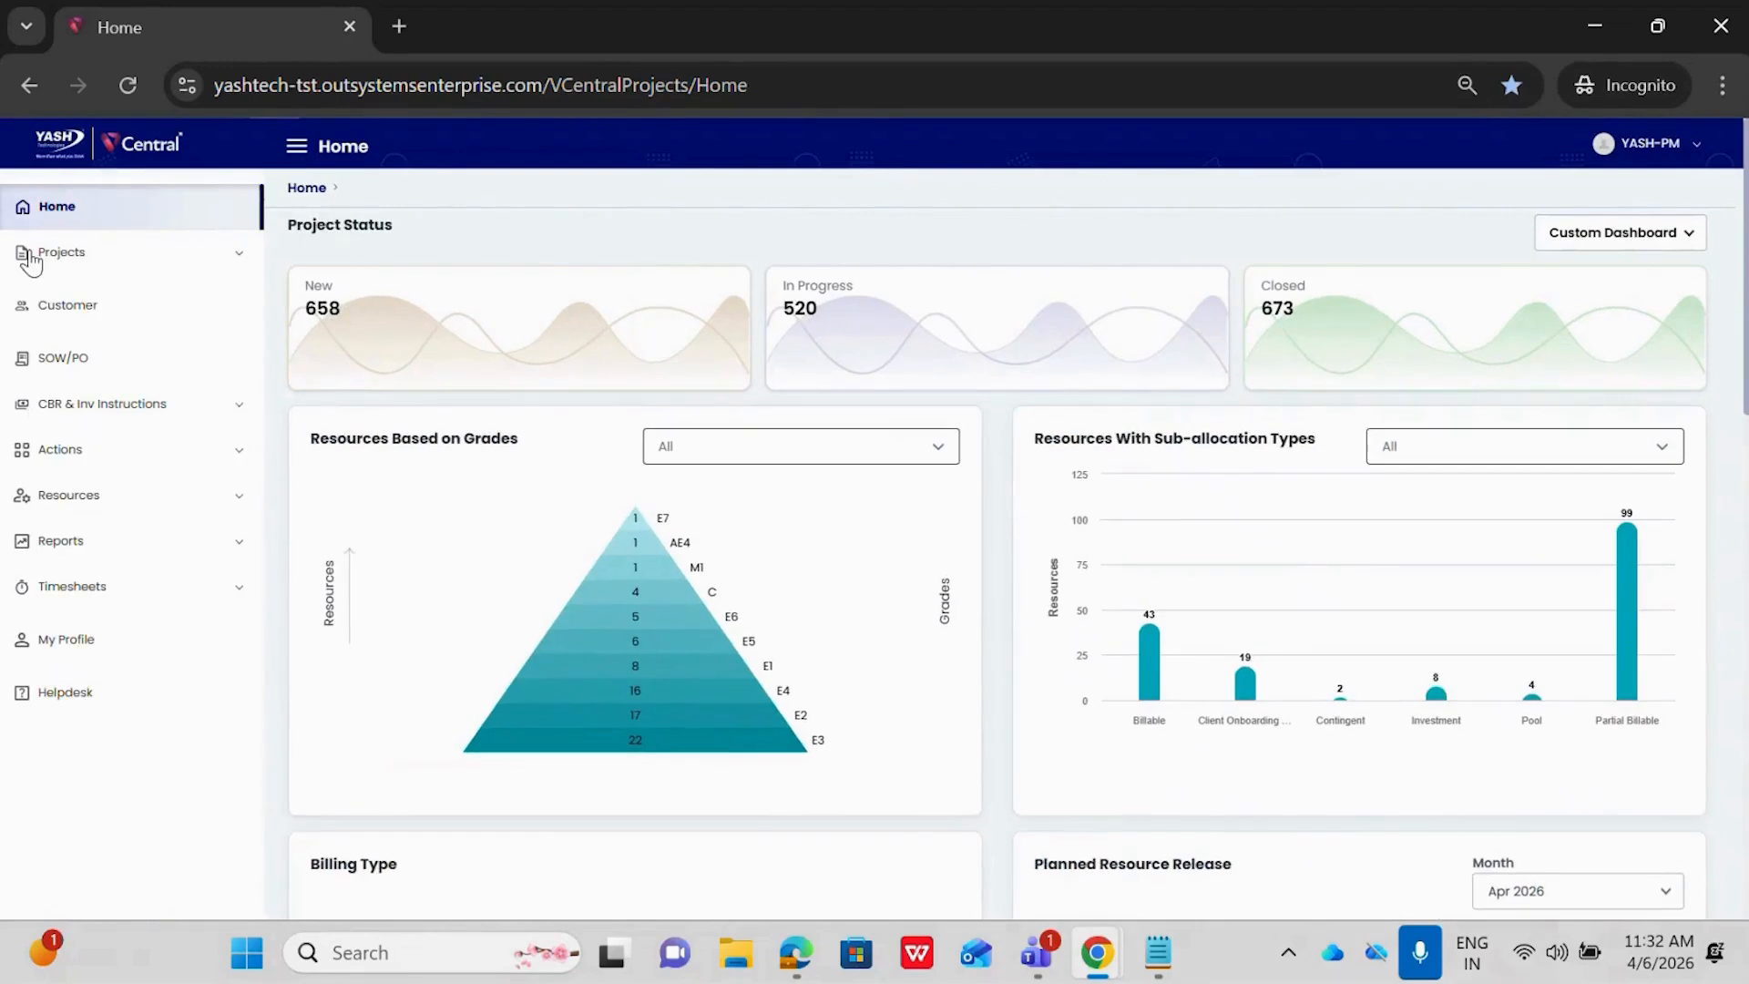
{"action": "left_click", "coordinate": [31, 252]}
{"action": "left_click", "coordinate": [67, 308]}
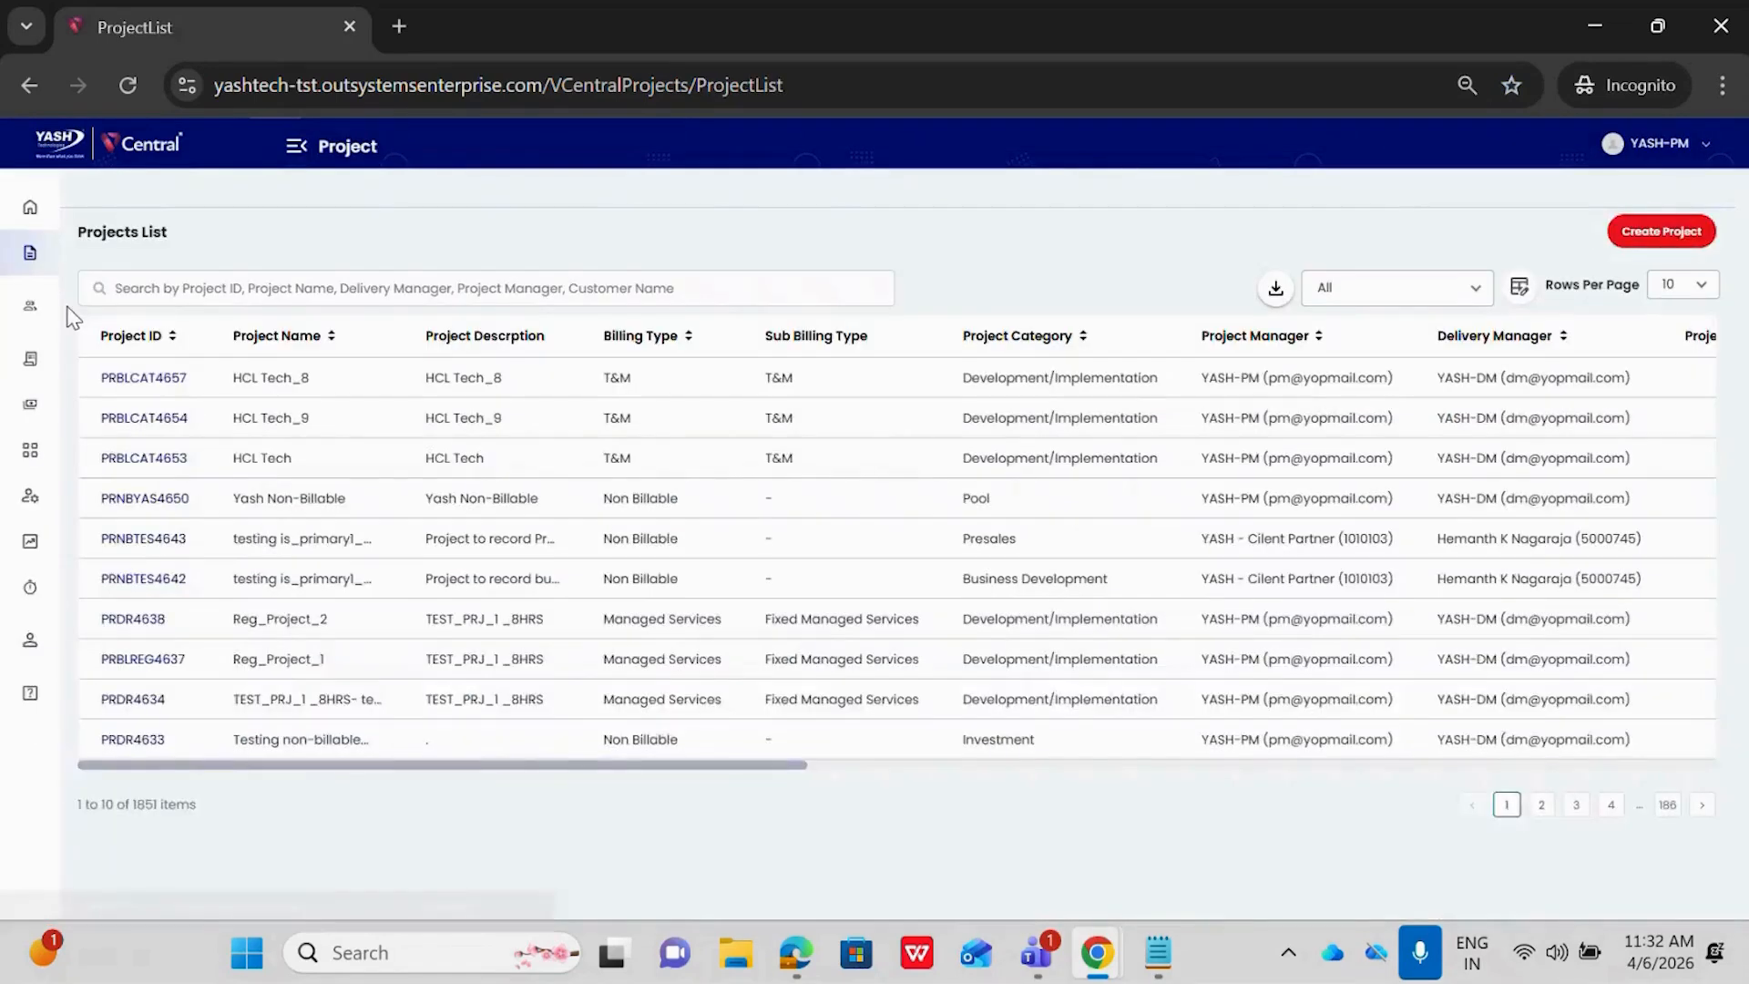
{"action": "left_click", "coordinate": [1630, 244]}
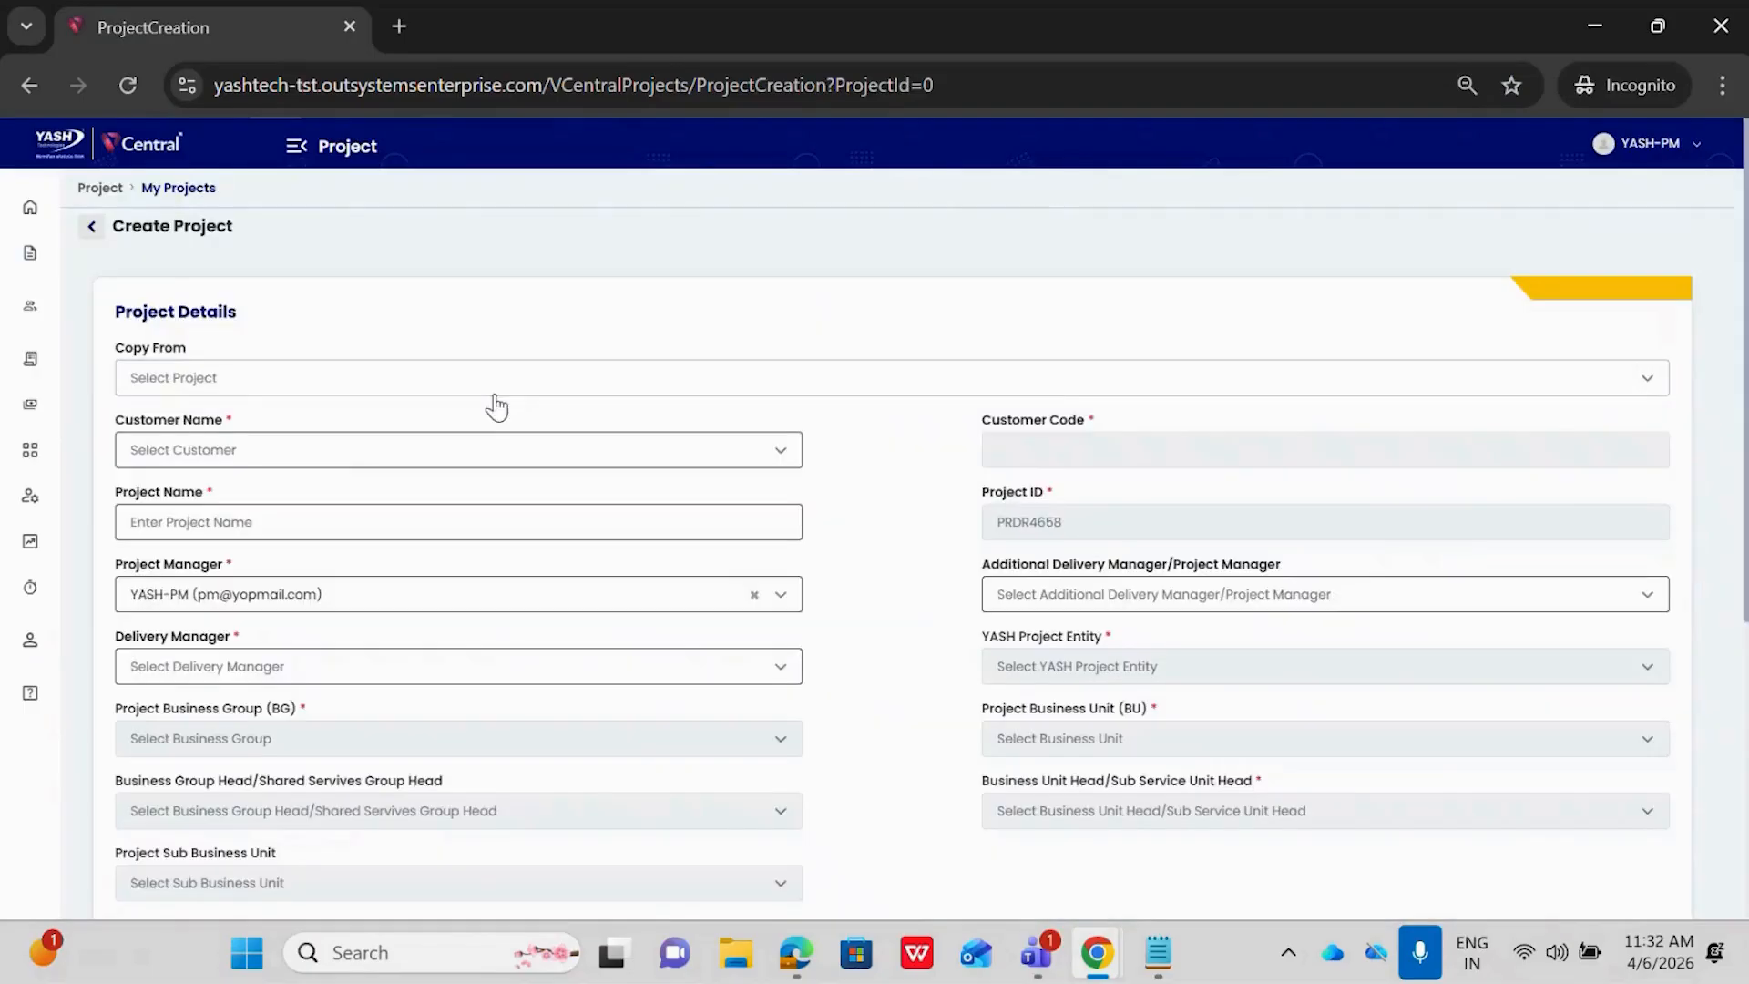
Search the new project's customer names for customer Demo 2.1 and close the list without selecting a customer
{"action": "left_click", "coordinate": [337, 450]}
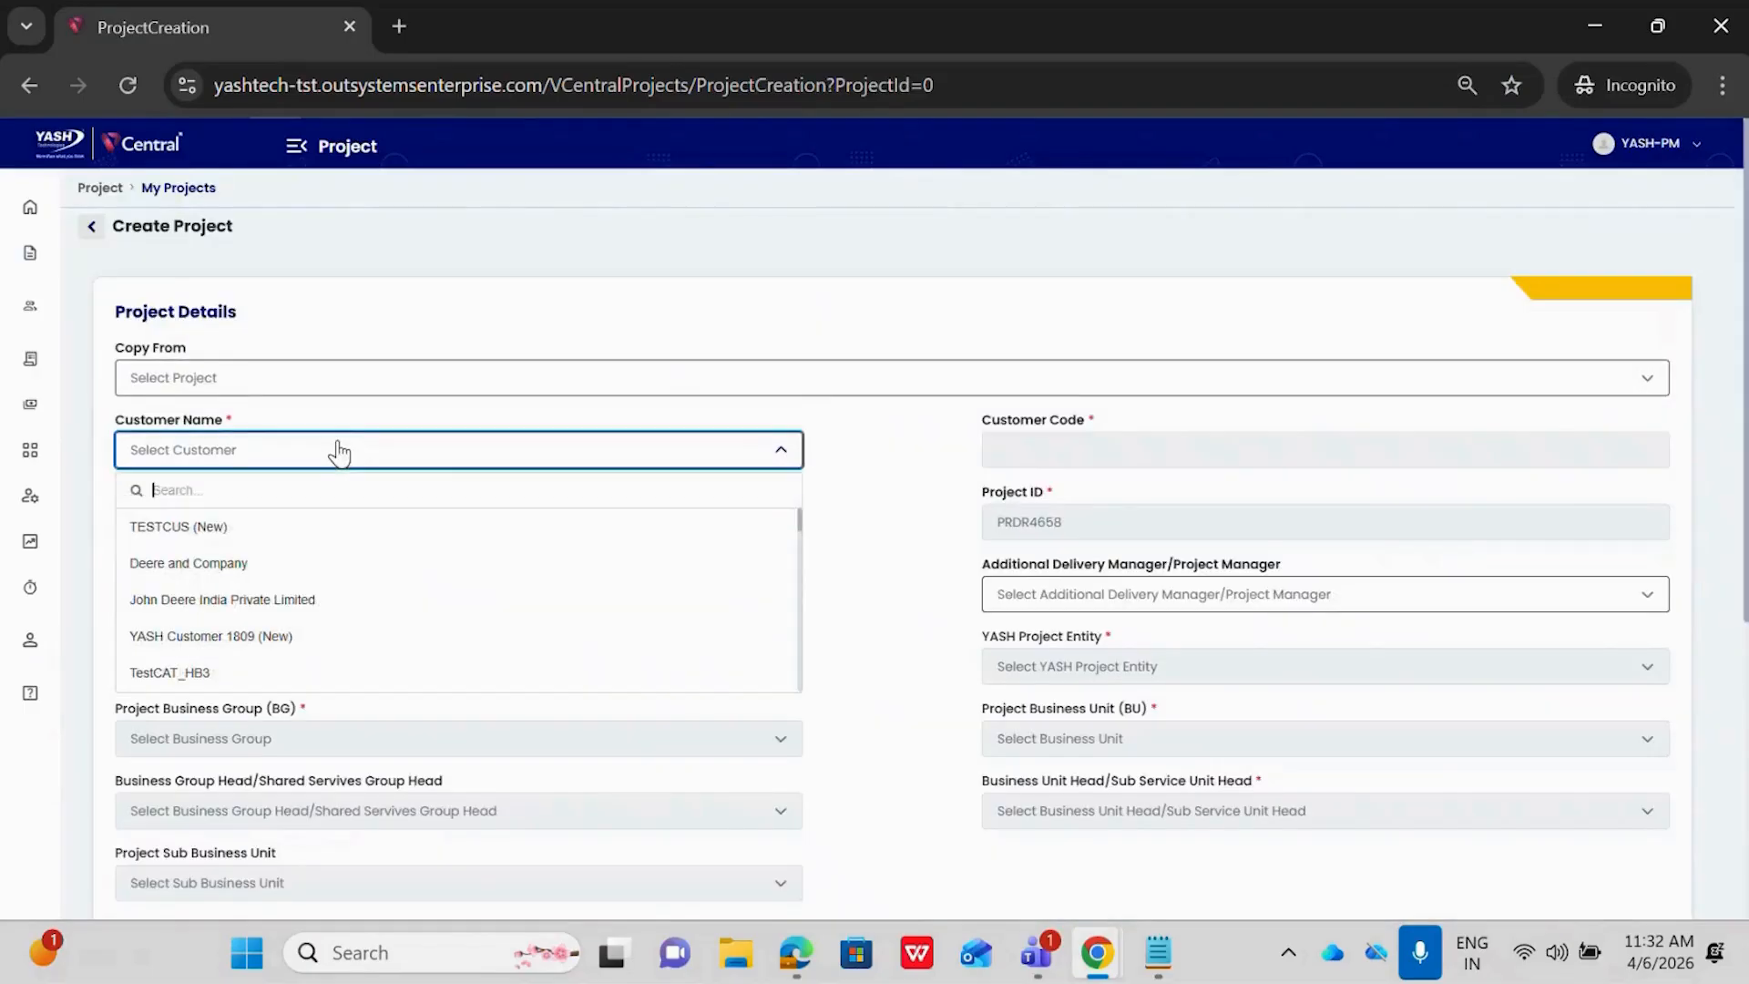
{"action": "type", "text": "cutomsr"}
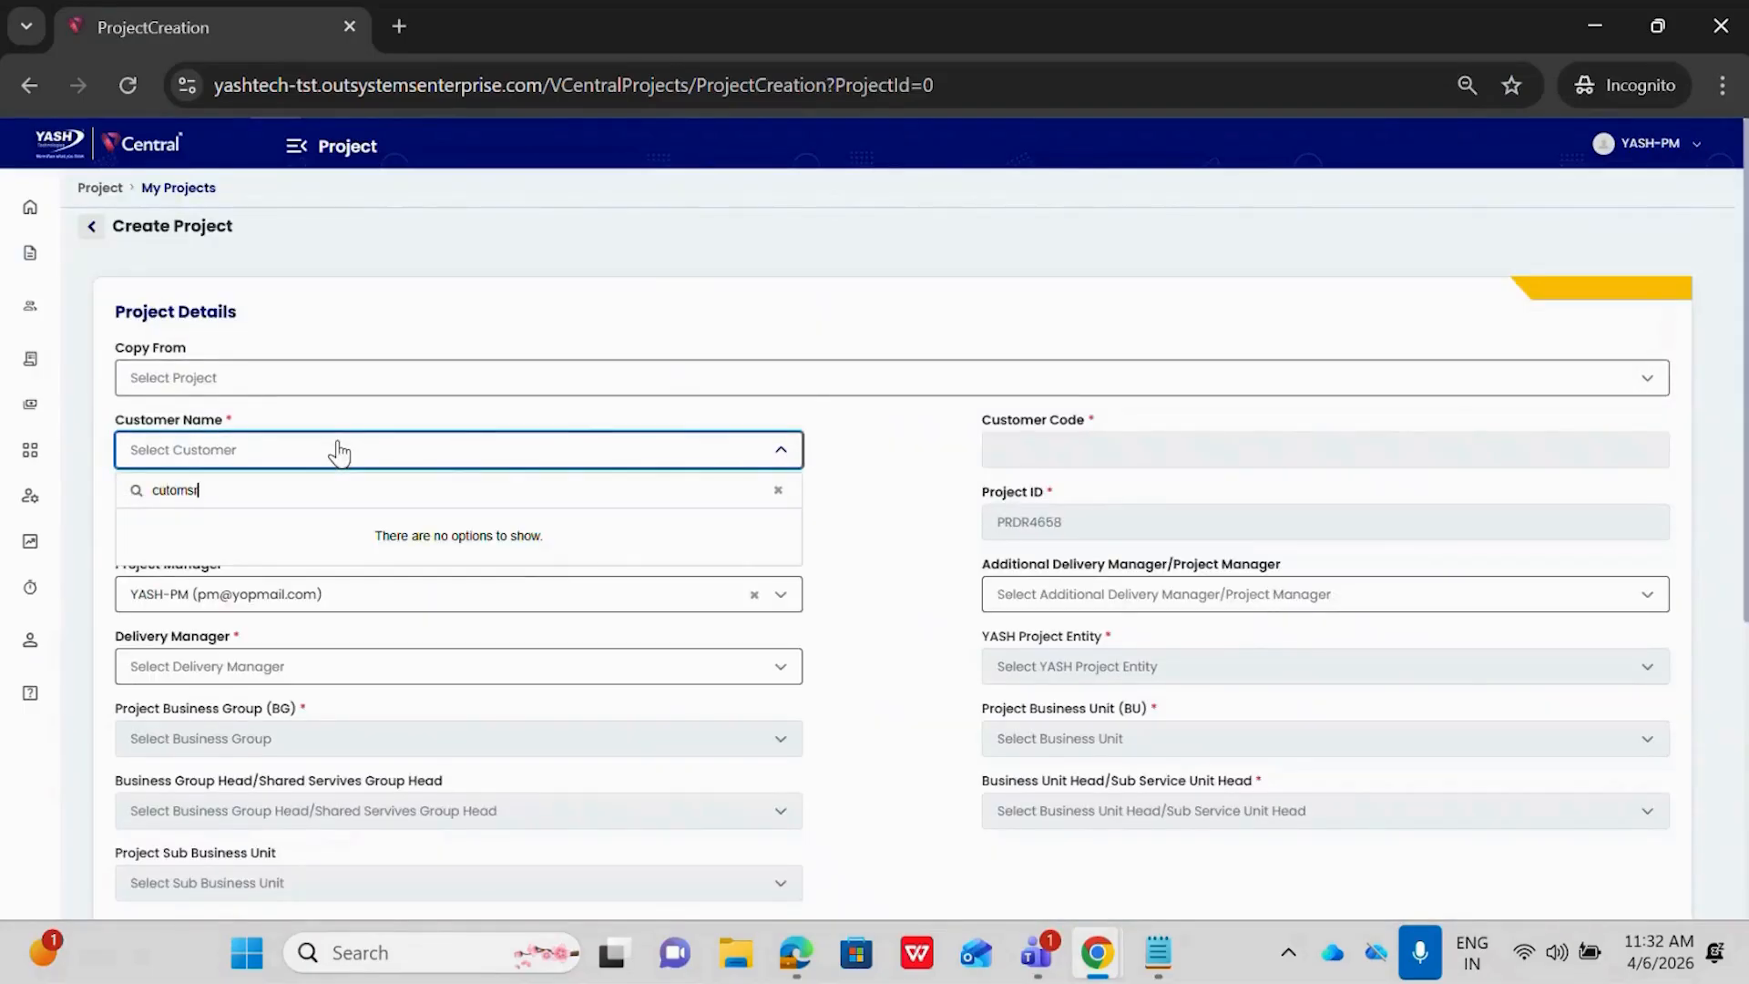
{"action": "key", "text": "BackSpace"}
{"action": "key", "text": "BackSpace"}
{"action": "key", "text": "BackSpace"}
{"action": "key", "text": "BackSpace"}
{"action": "key", "text": "BackSpace"}
{"action": "type", "text": "st"}
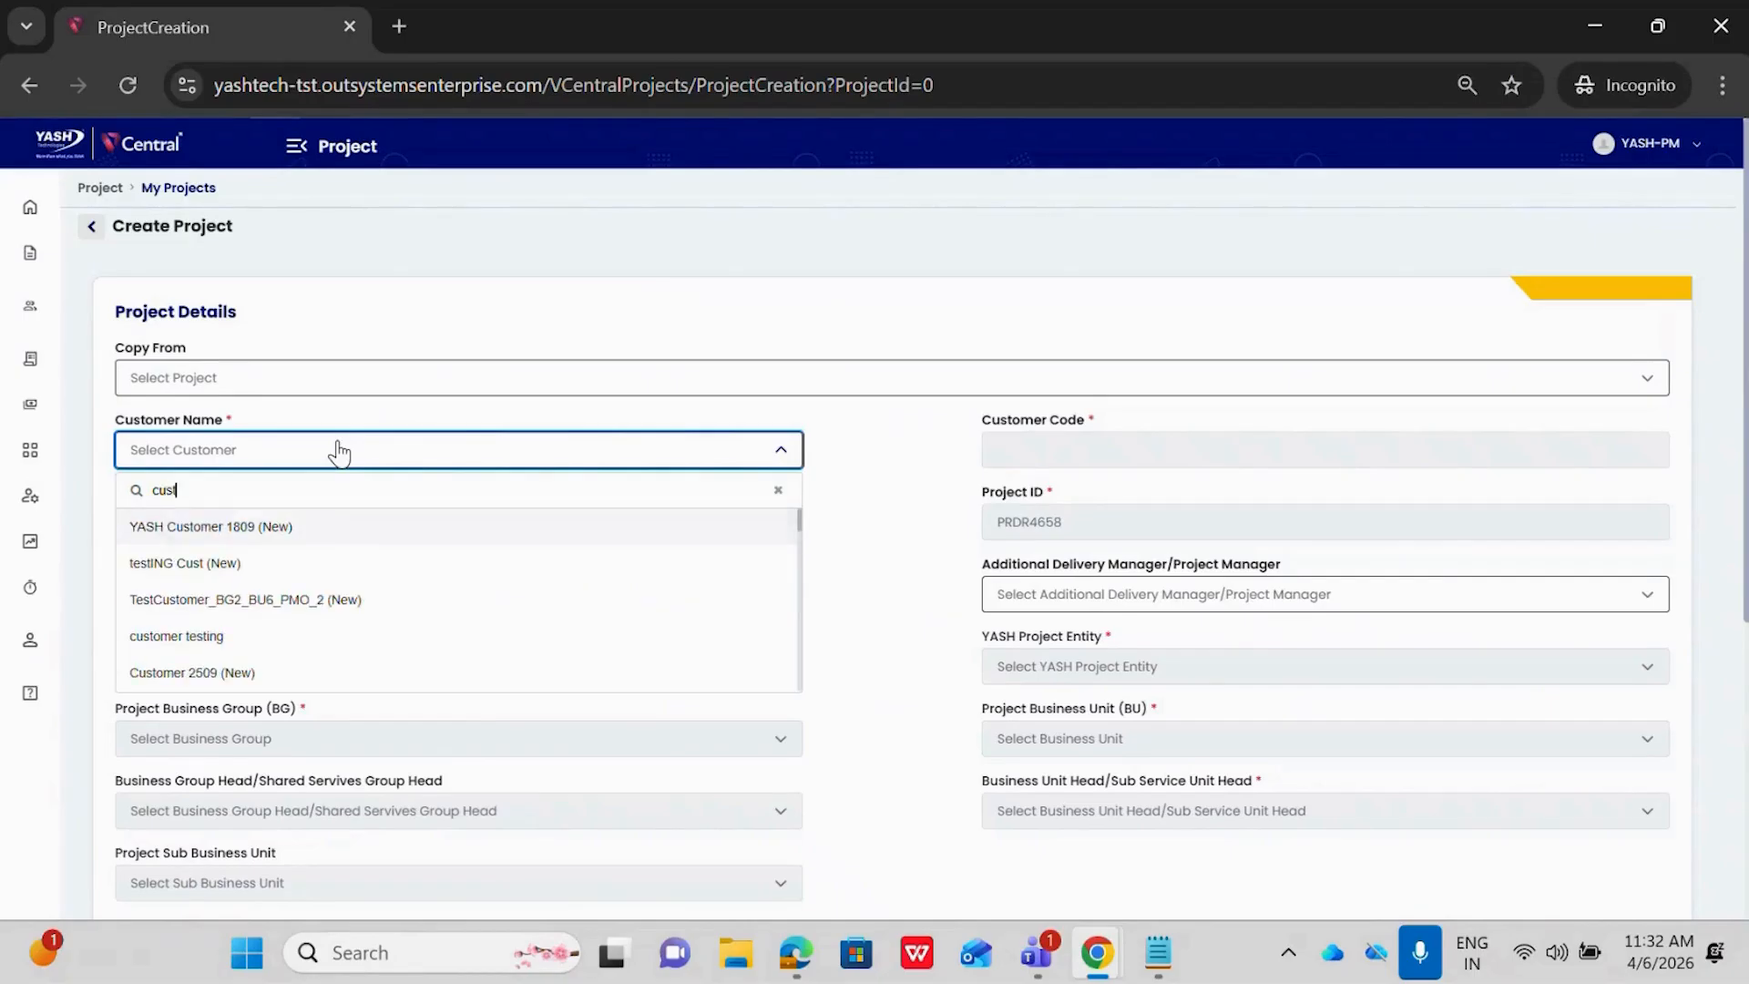
{"action": "type", "text": "omer"}
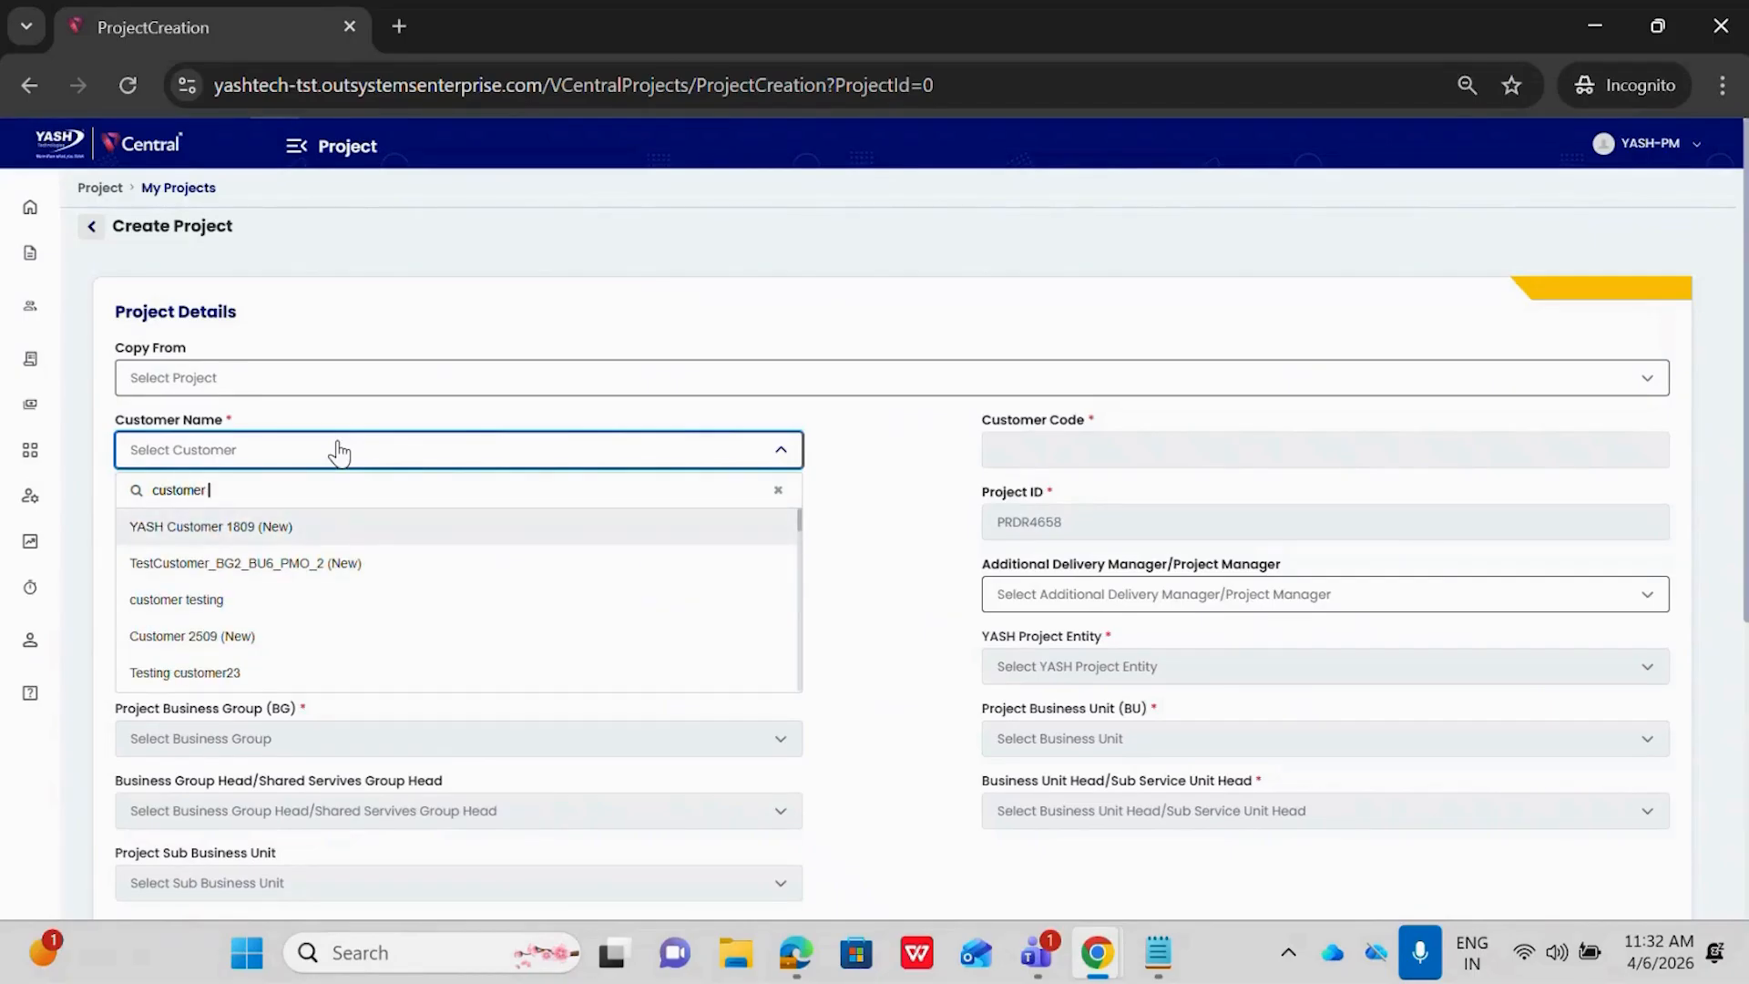
{"action": "type", "text": " Demo 2.1"}
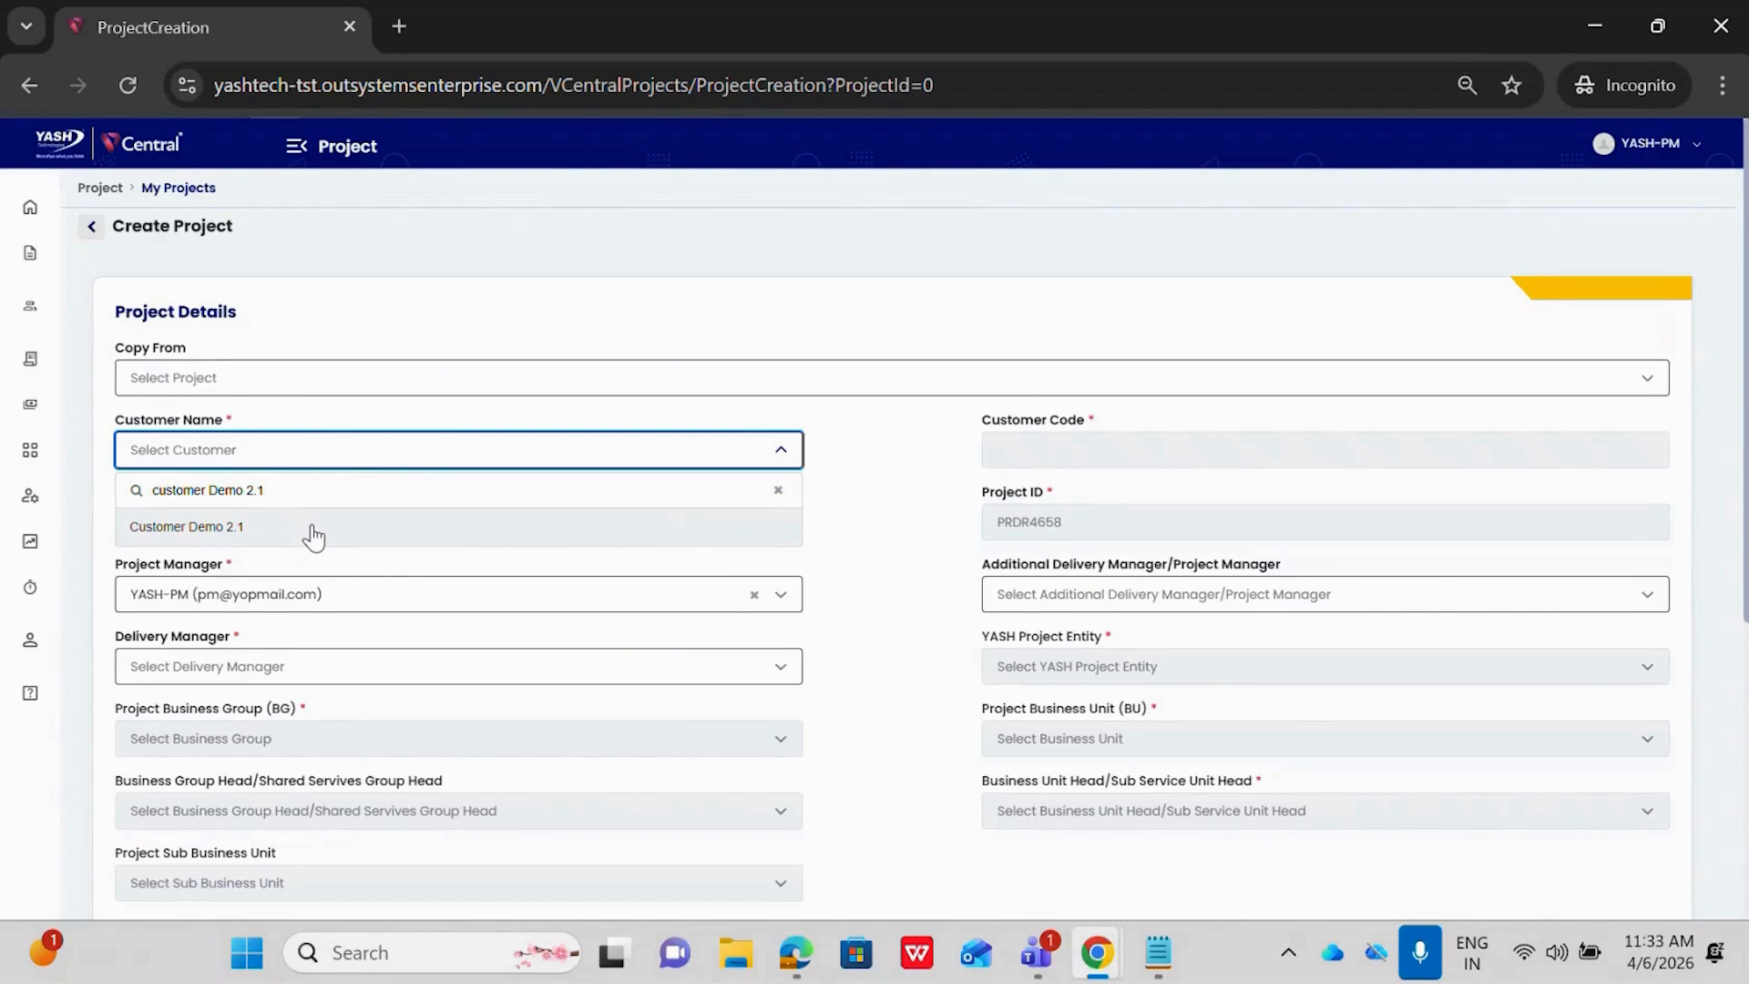
{"action": "left_click", "coordinate": [838, 560]}
Return to My Projects and open the customer details of the draft project Reg_Project_2
{"action": "left_click", "coordinate": [30, 253]}
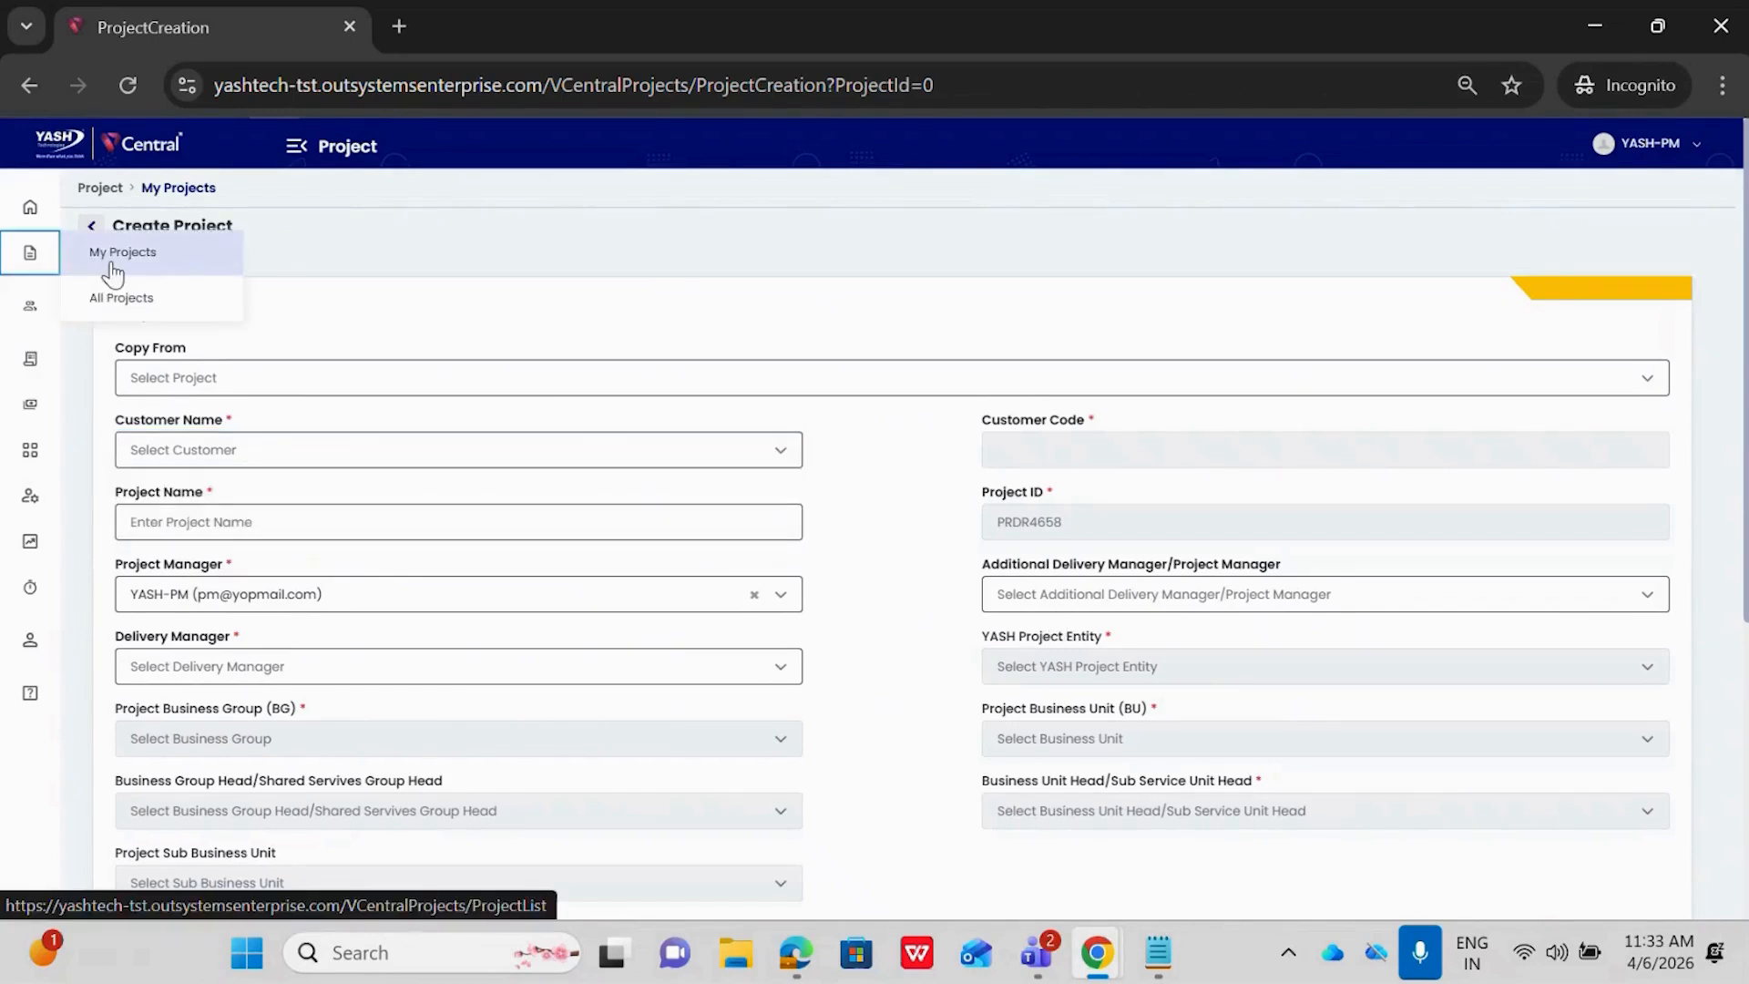
{"action": "left_click", "coordinate": [113, 256]}
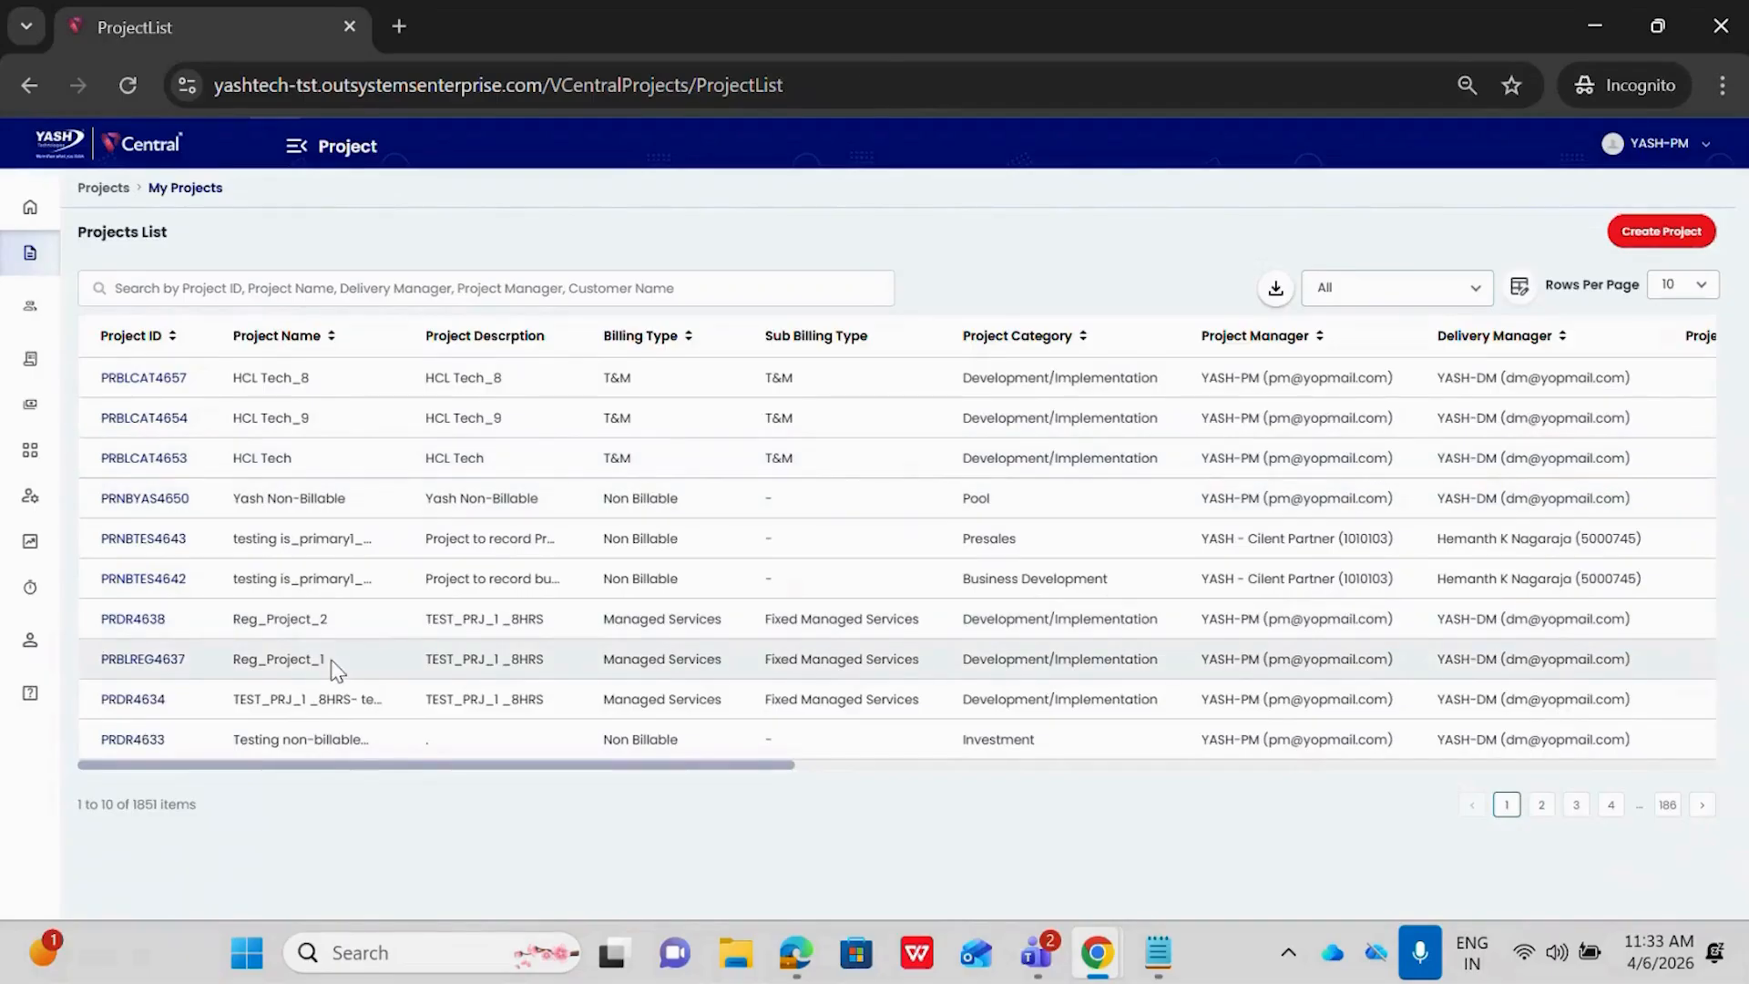
{"action": "left_click", "coordinate": [138, 623]}
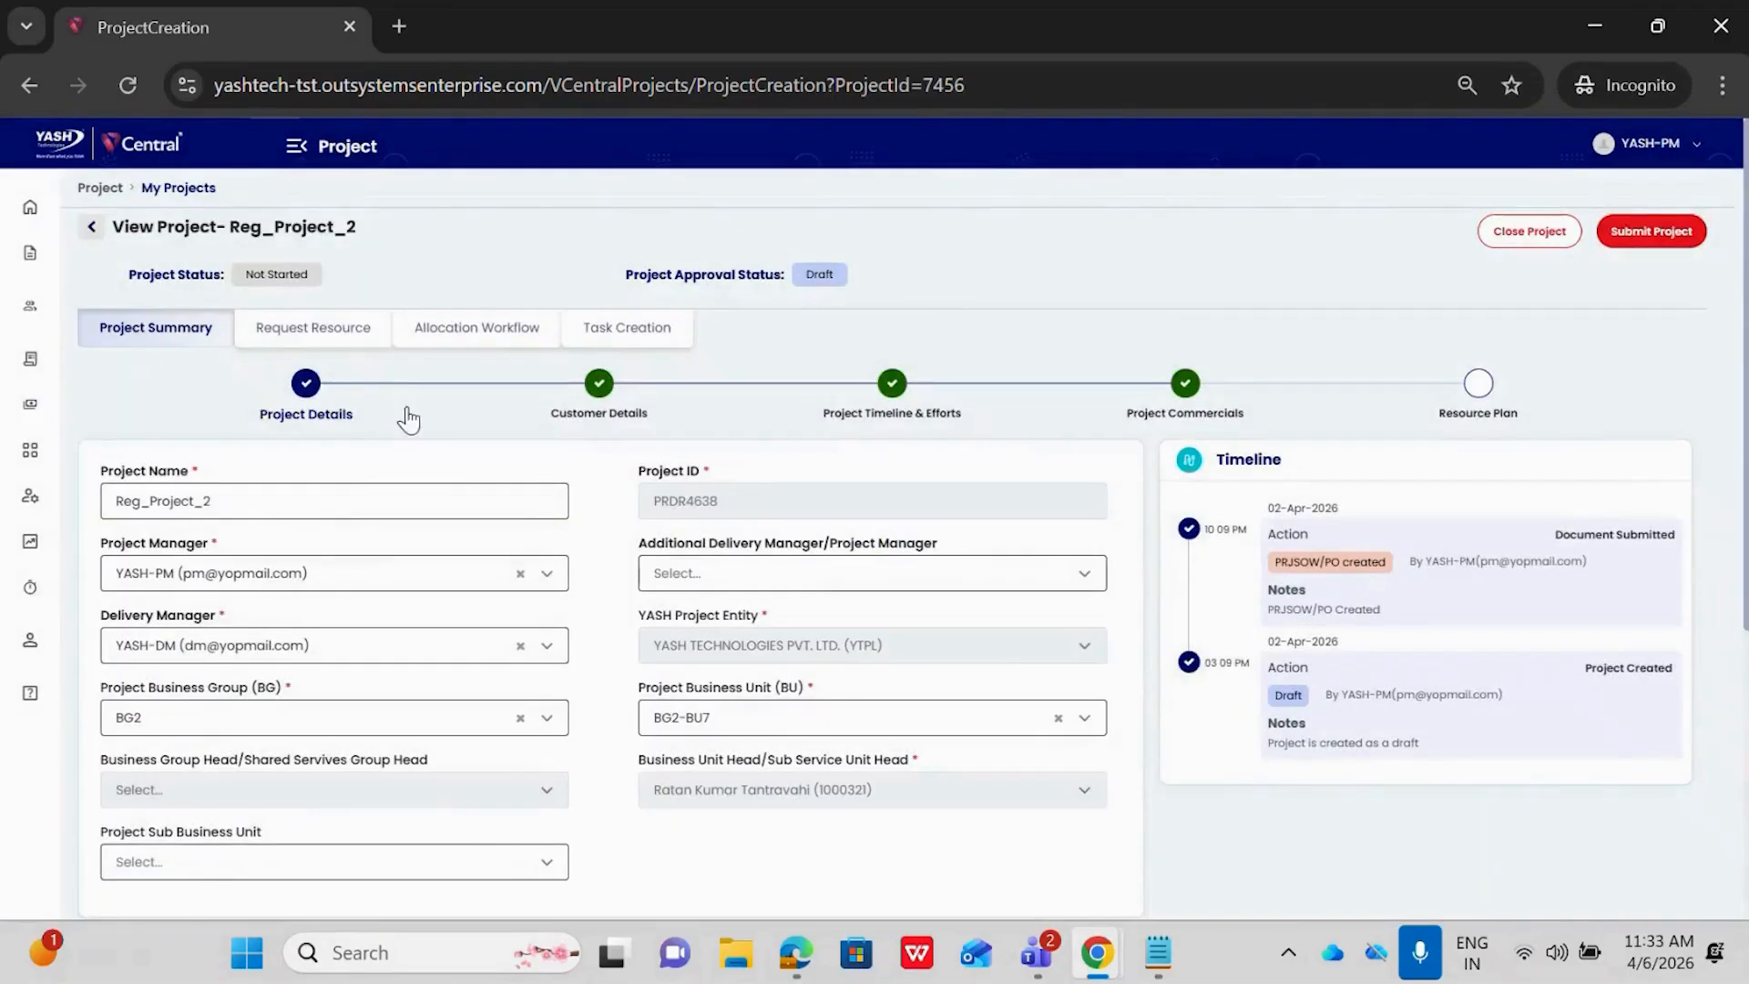
{"action": "left_click", "coordinate": [598, 387]}
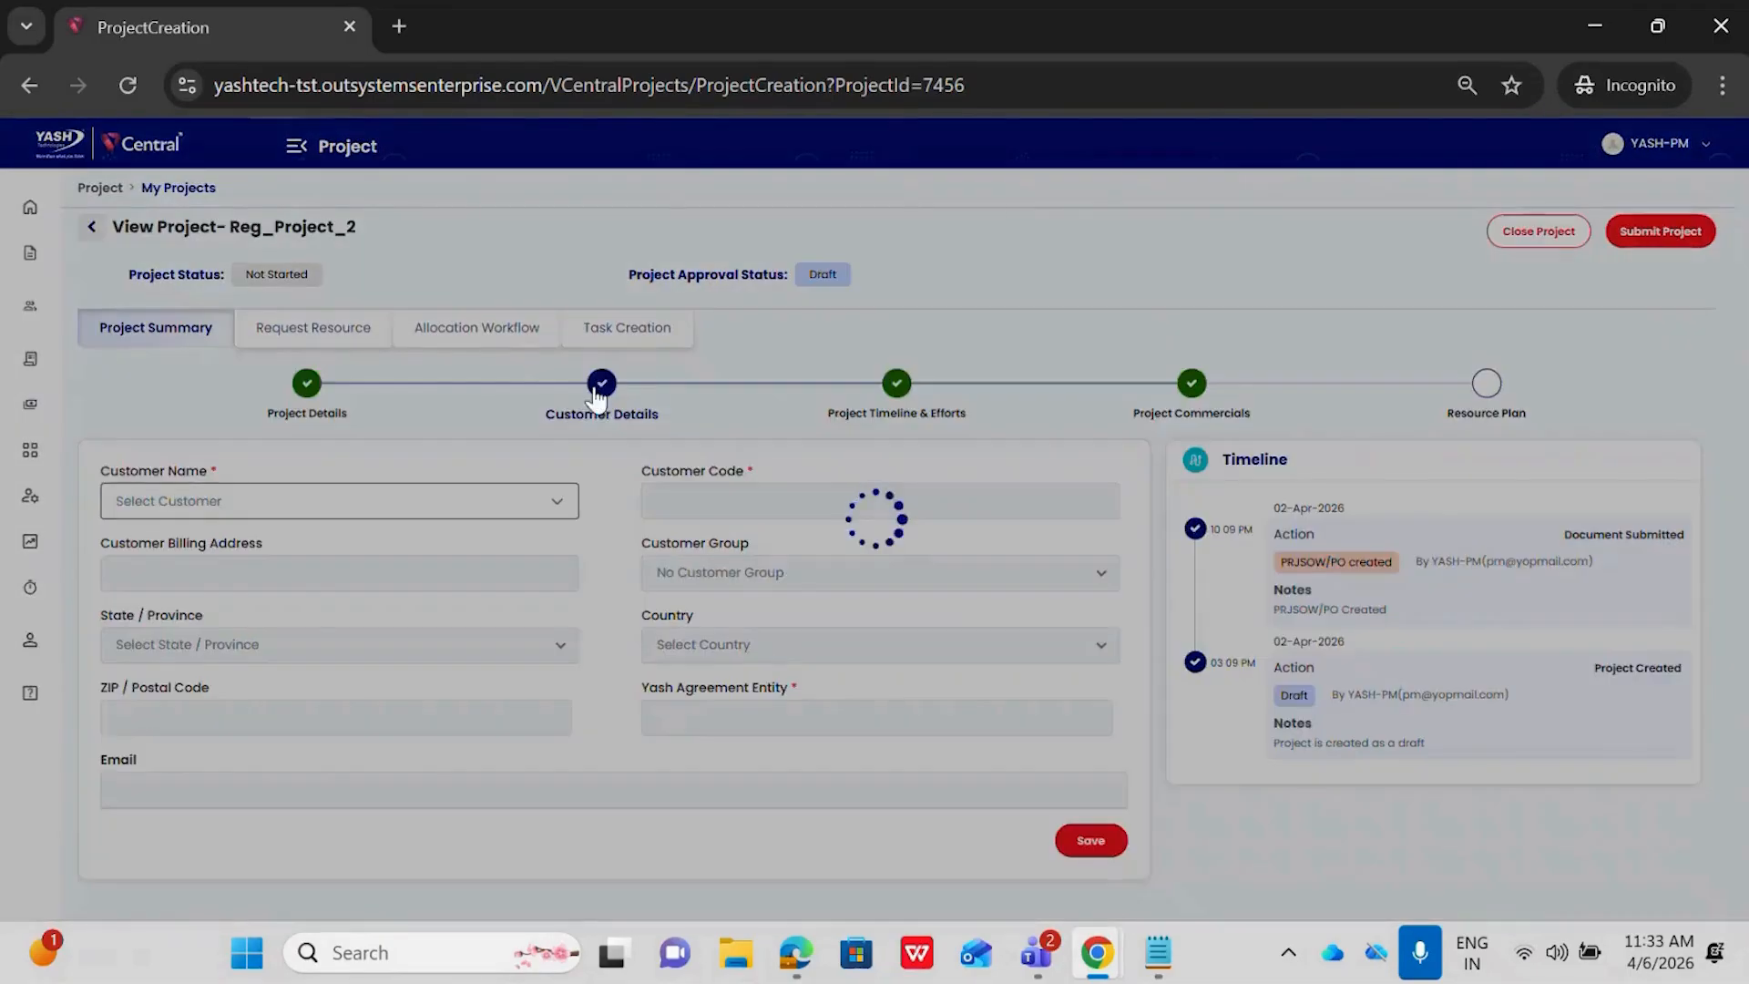
Set Reg_Project_2's customer to Customer Demo 2.1 and submit the customer's listed billing address
{"action": "left_click", "coordinate": [317, 506]}
{"action": "type", "text": "cut"}
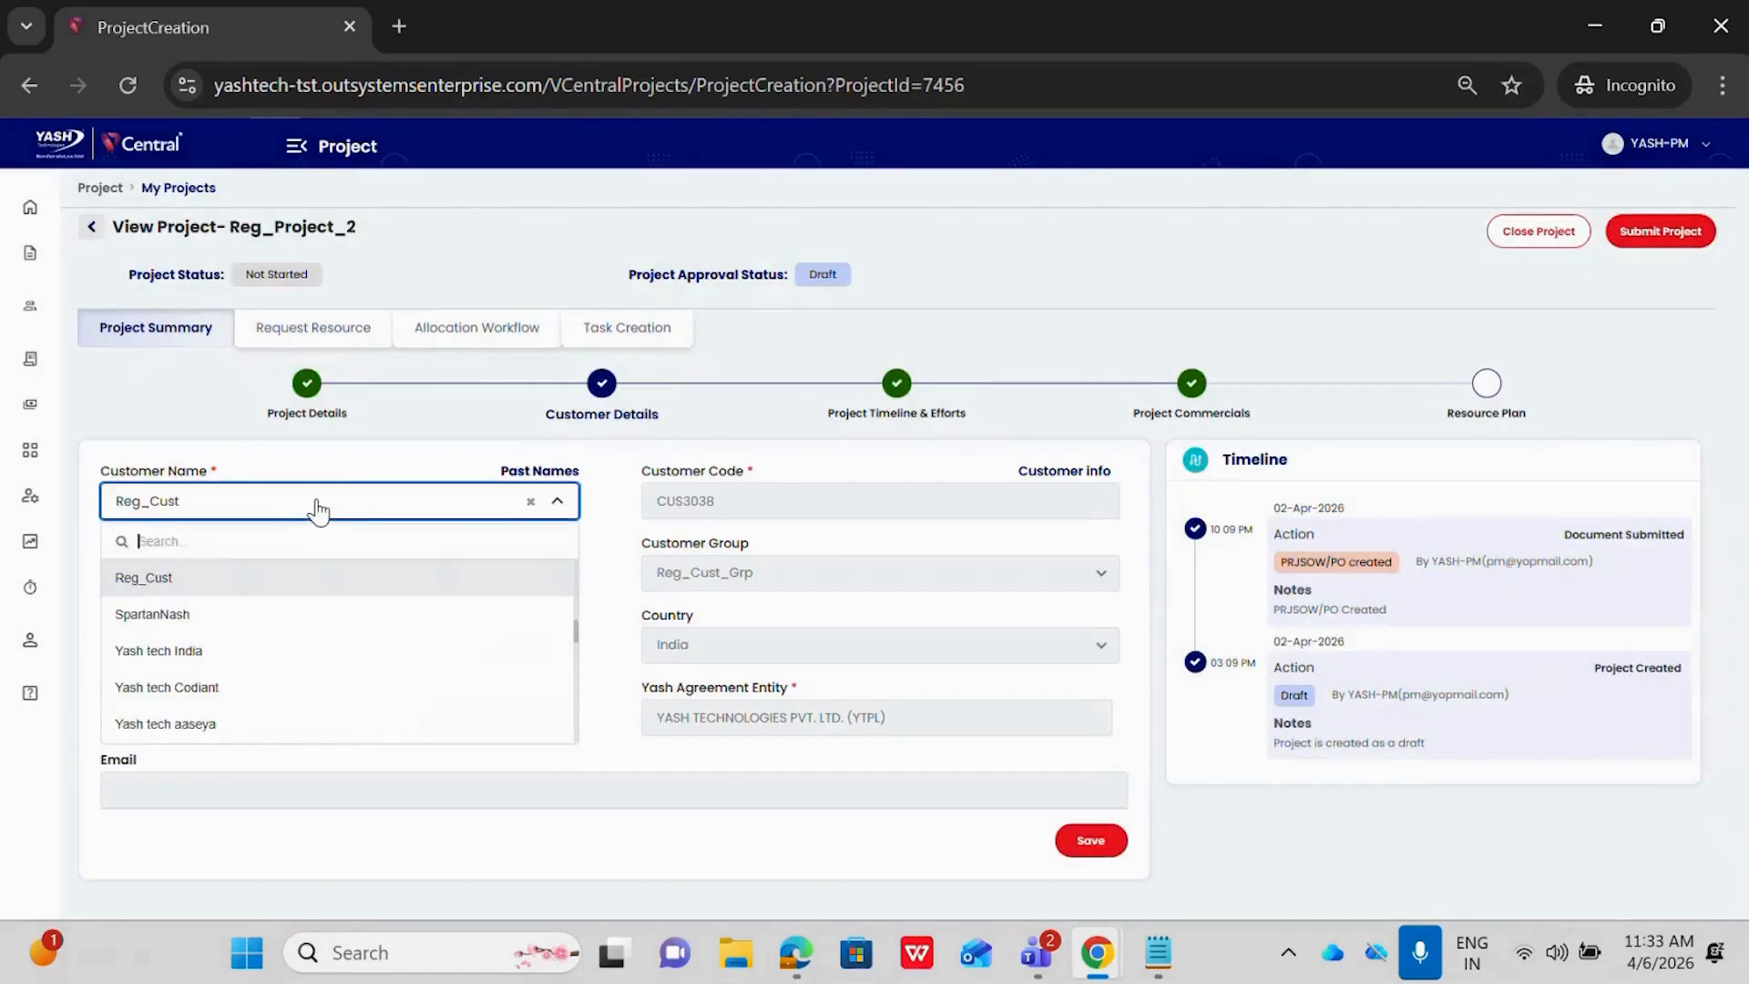
{"action": "type", "text": "ome"}
{"action": "key", "text": "BackSpace"}
{"action": "key", "text": "BackSpace"}
{"action": "key", "text": "BackSpace"}
{"action": "key", "text": "BackSpace"}
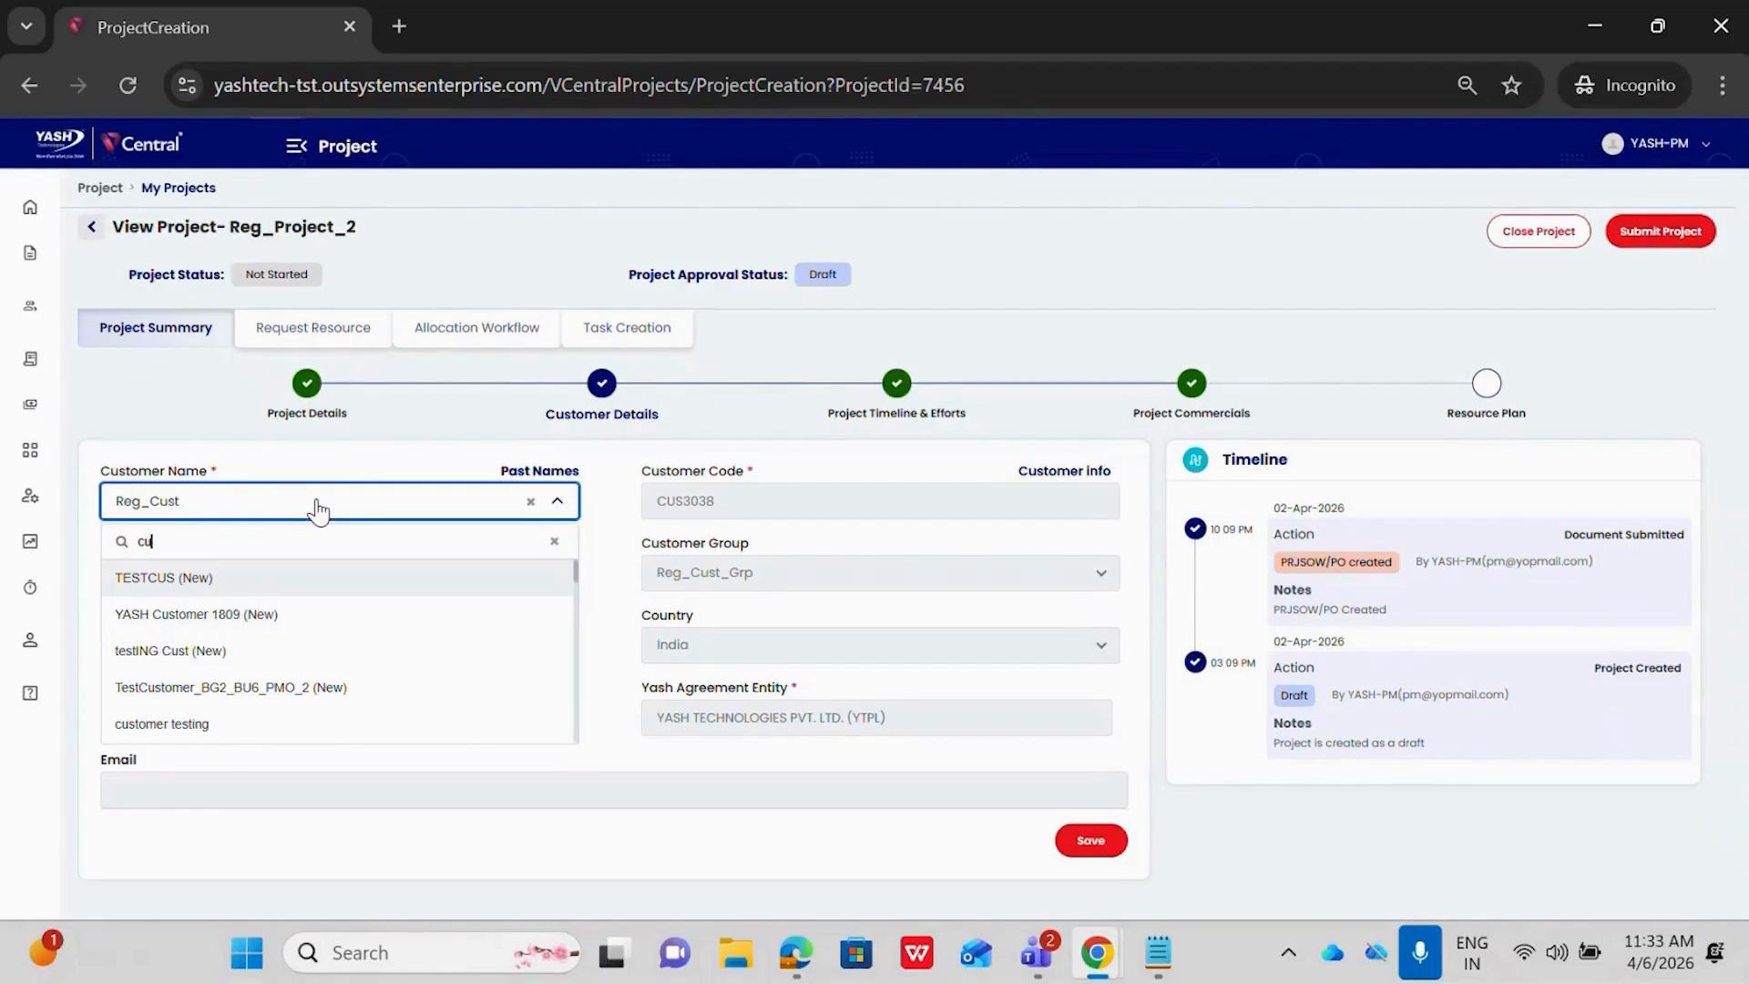
{"action": "type", "text": "stomer "}
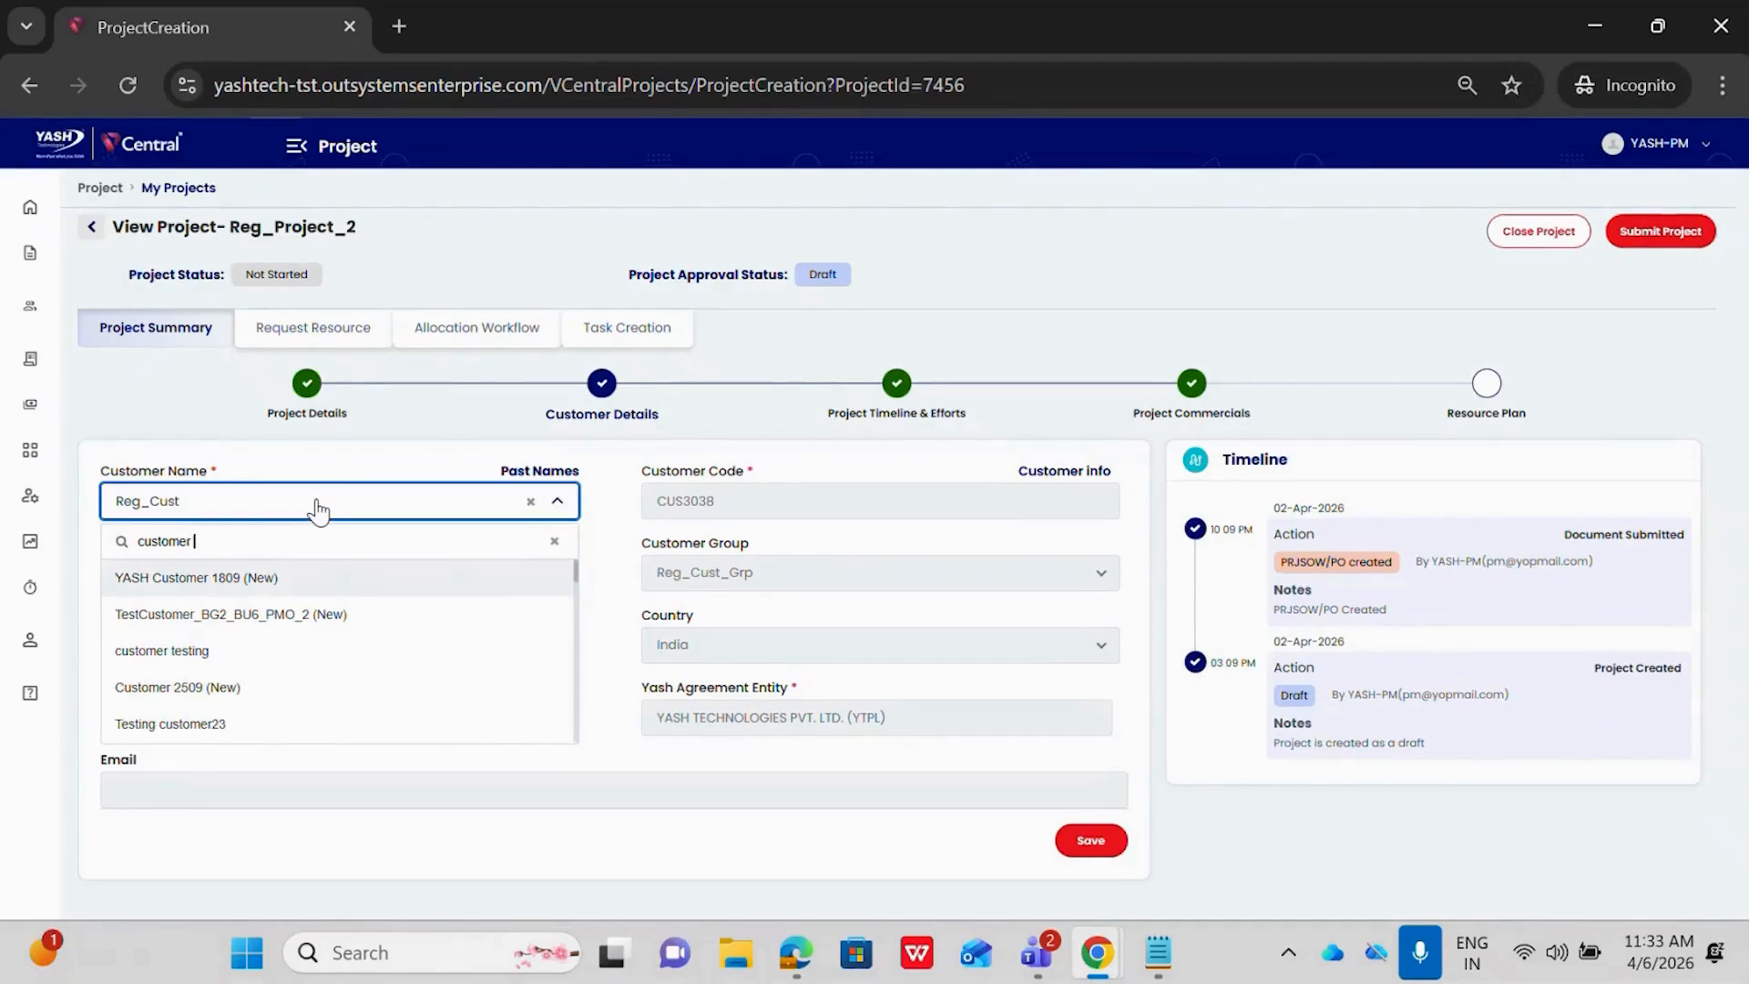
{"action": "type", "text": "demo"}
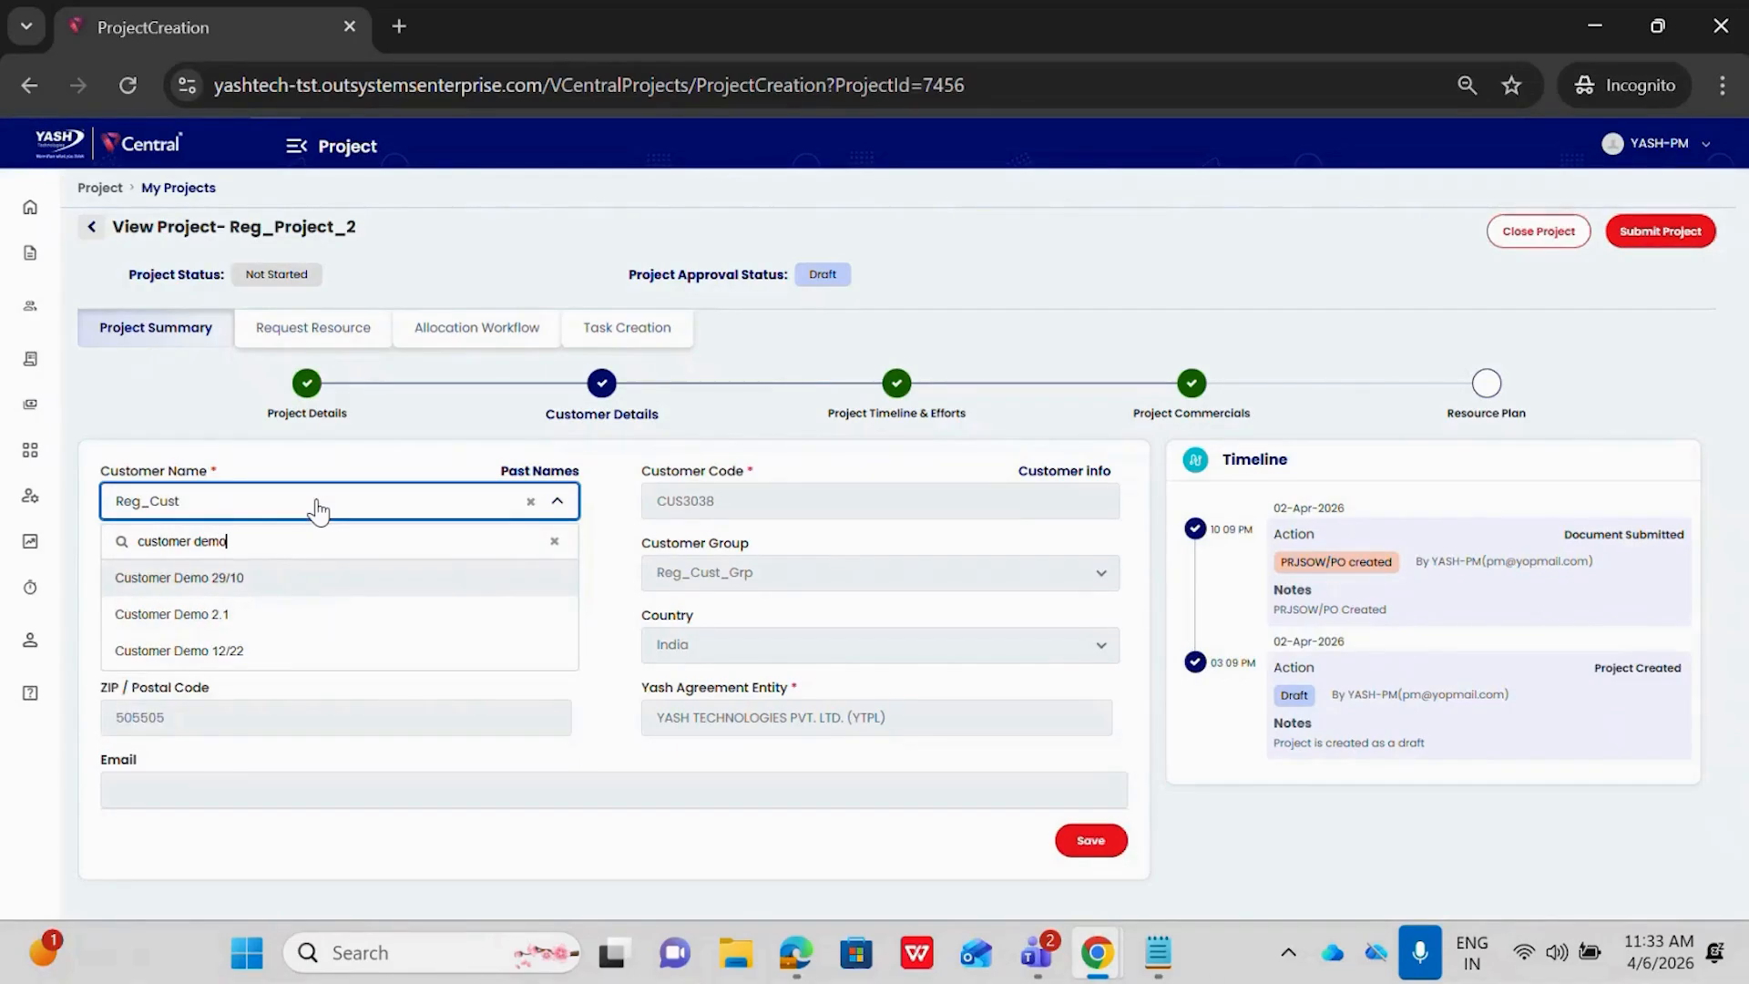
{"action": "left_click", "coordinate": [255, 616]}
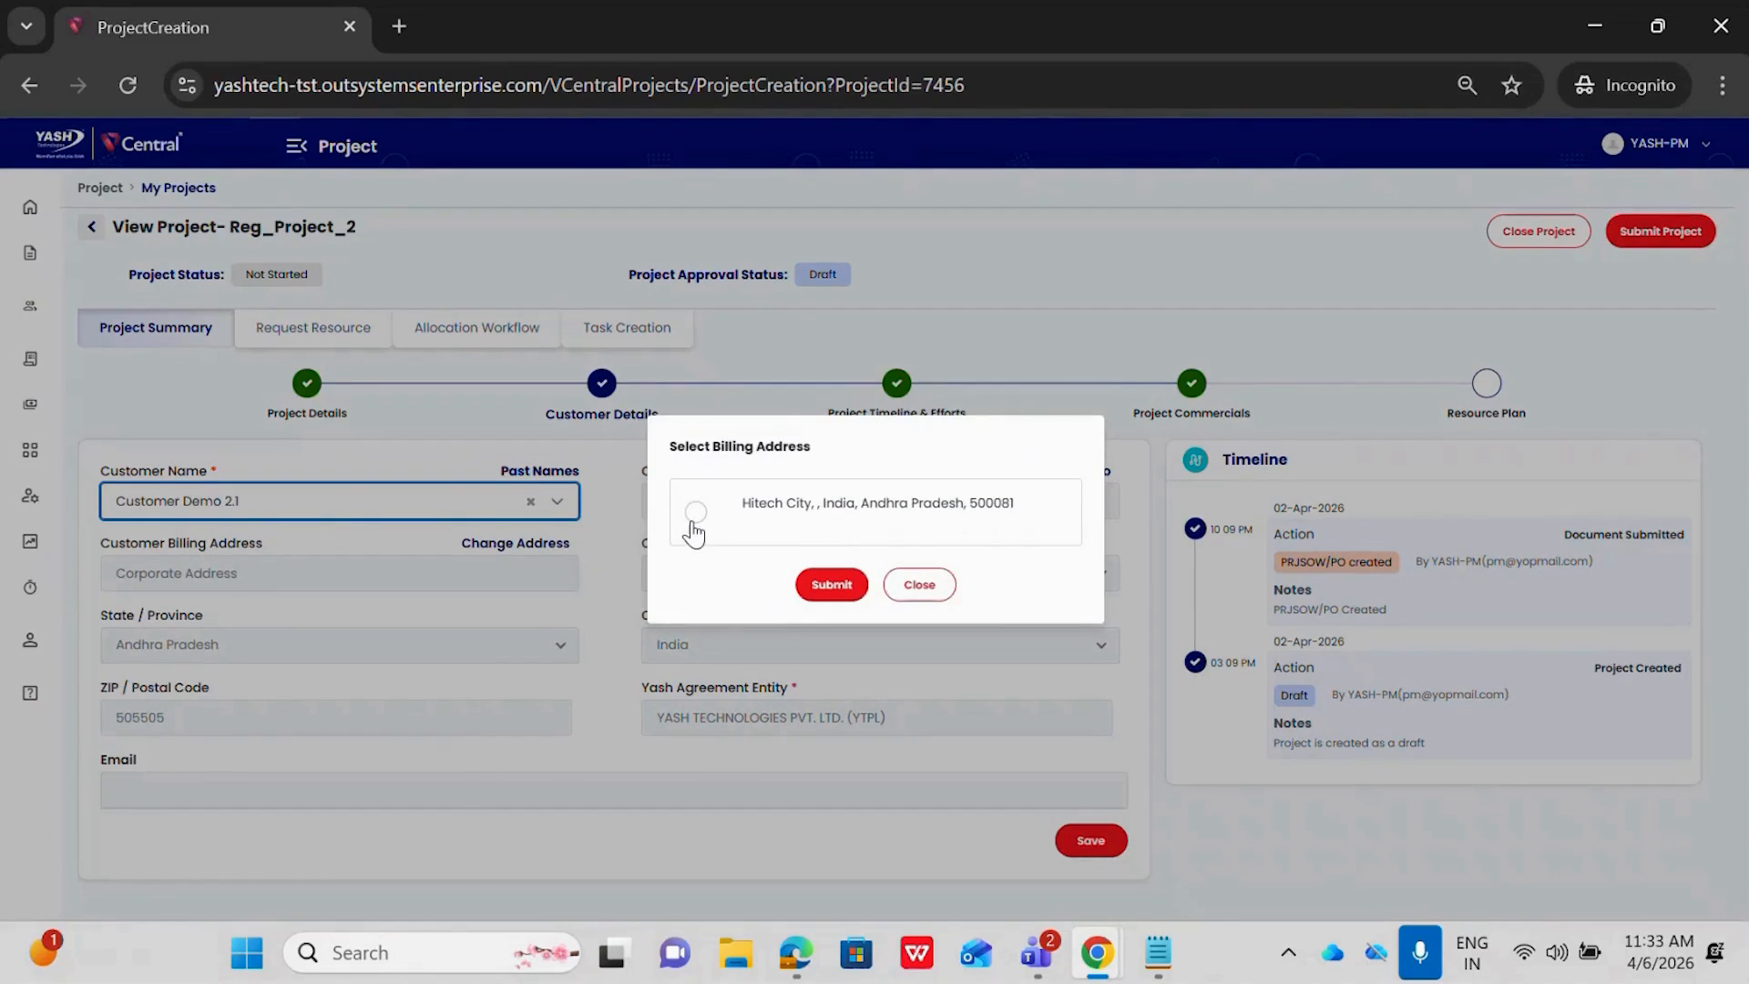
{"action": "left_click", "coordinate": [694, 523]}
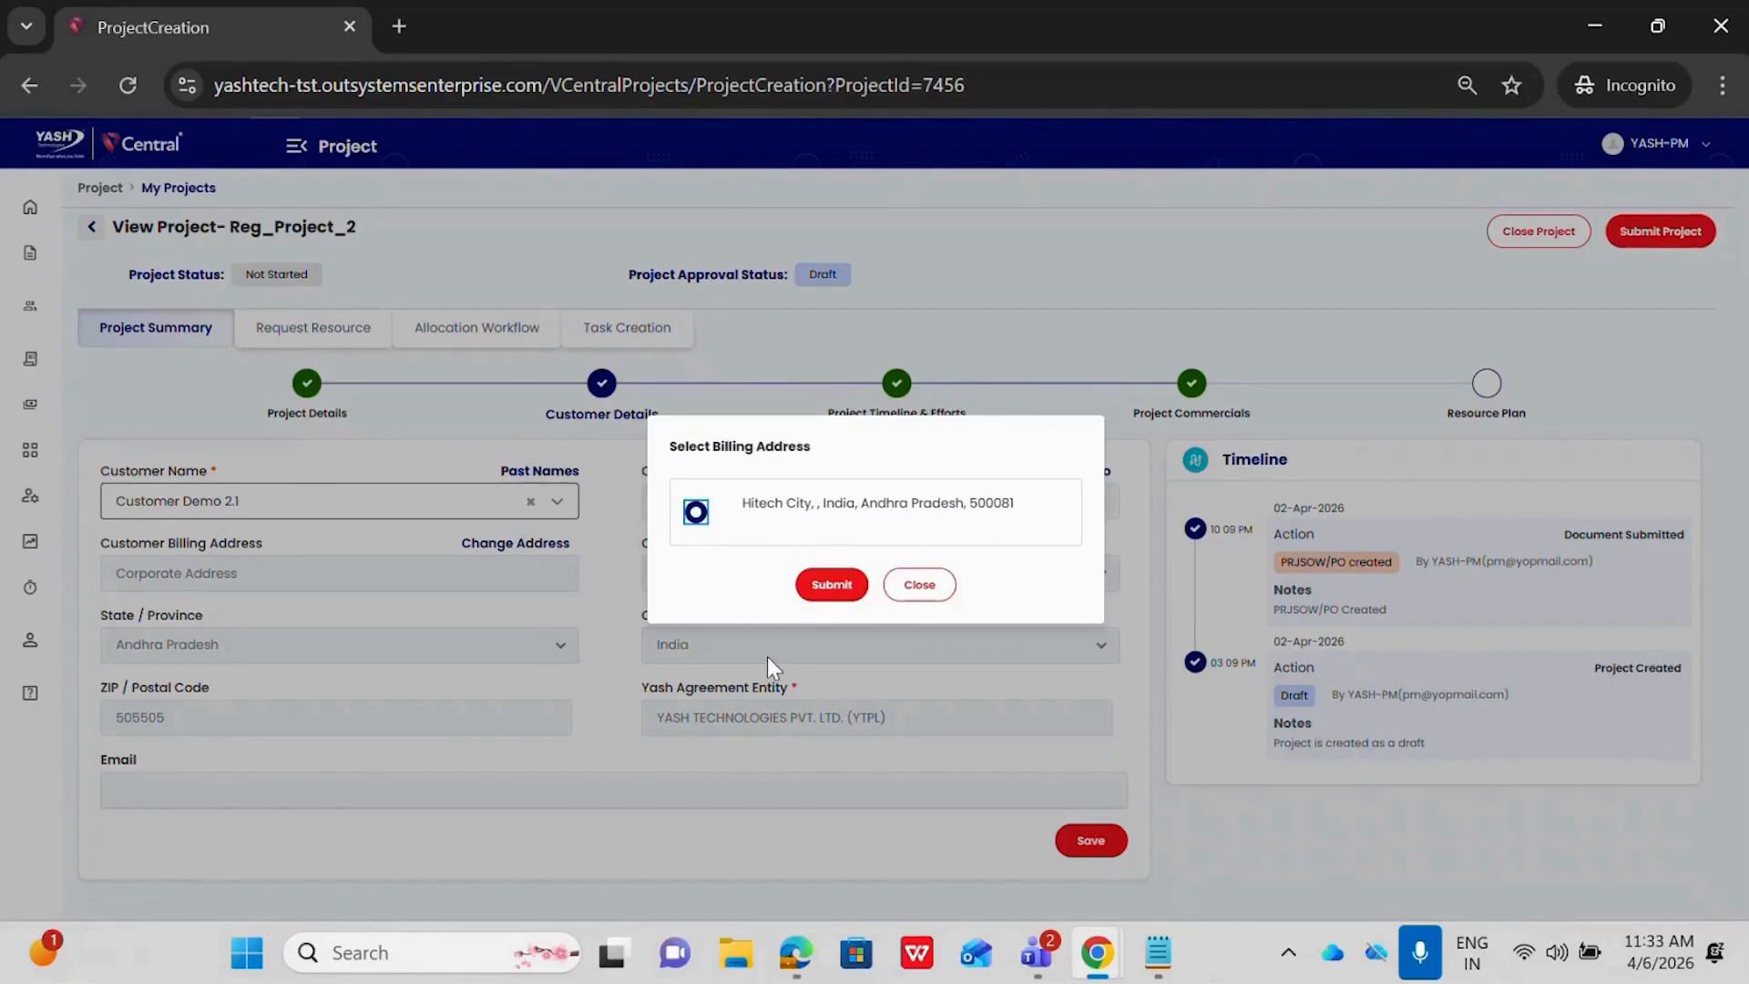
{"action": "left_click", "coordinate": [831, 585]}
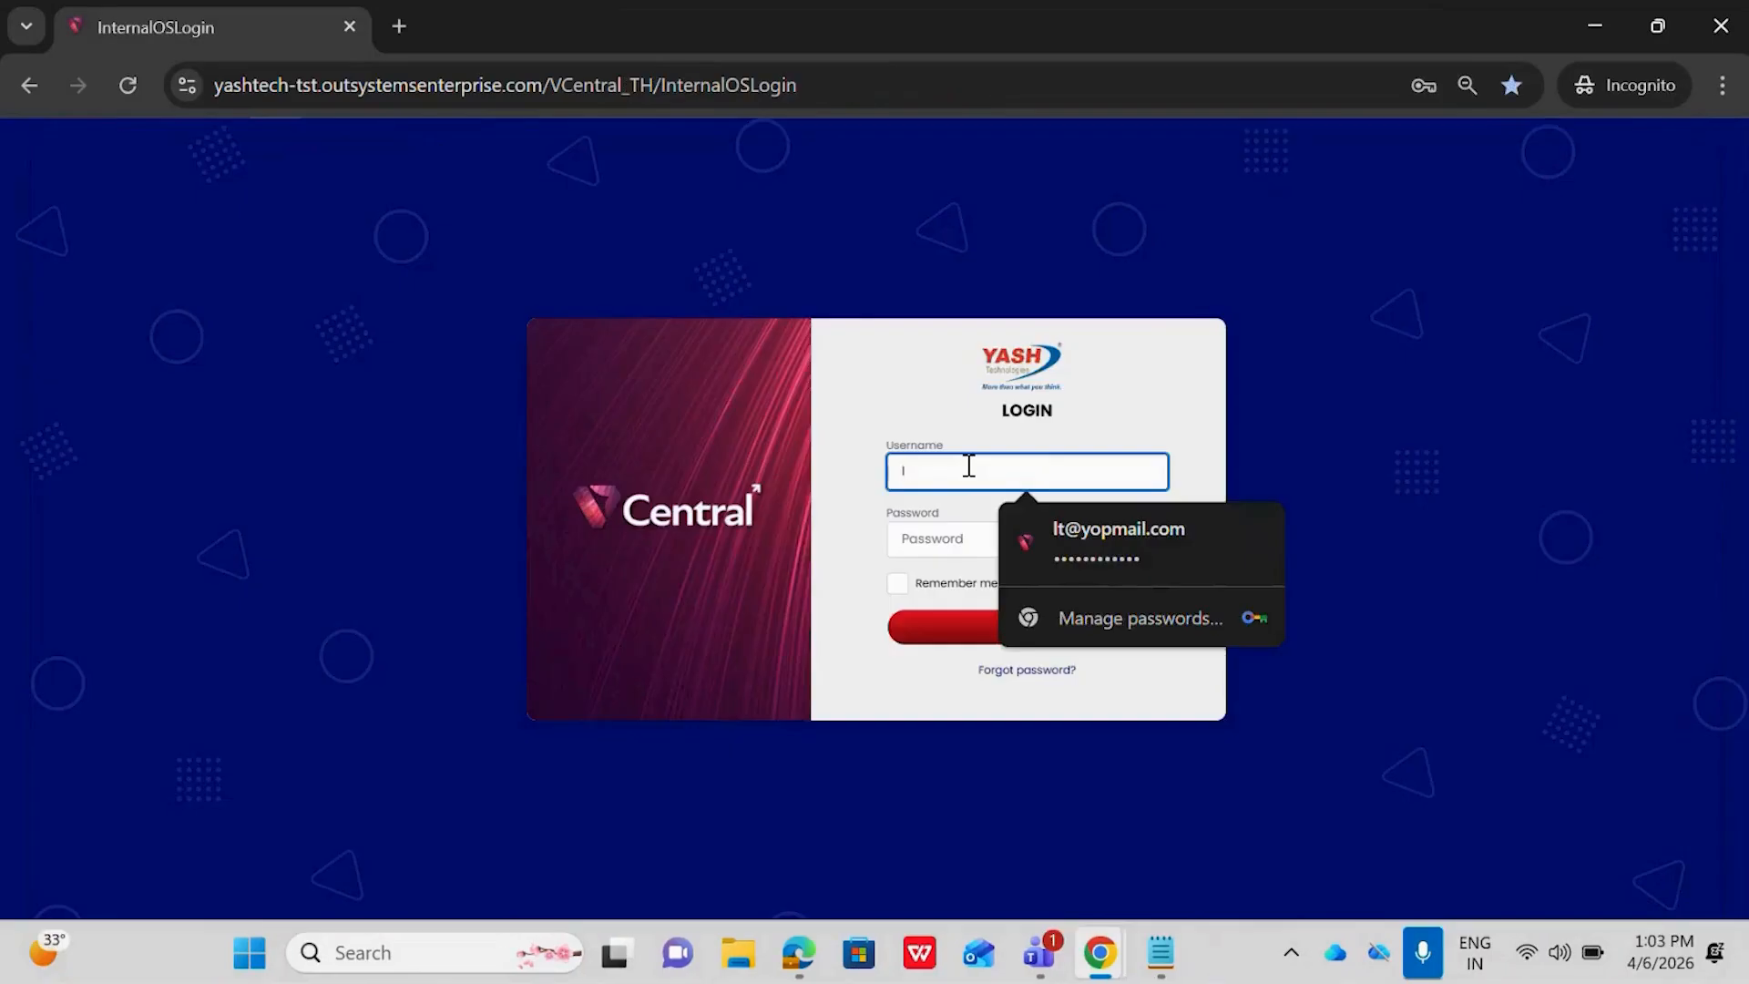
Log in with the legal team account and open the customer list
{"action": "left_click", "coordinate": [1073, 545]}
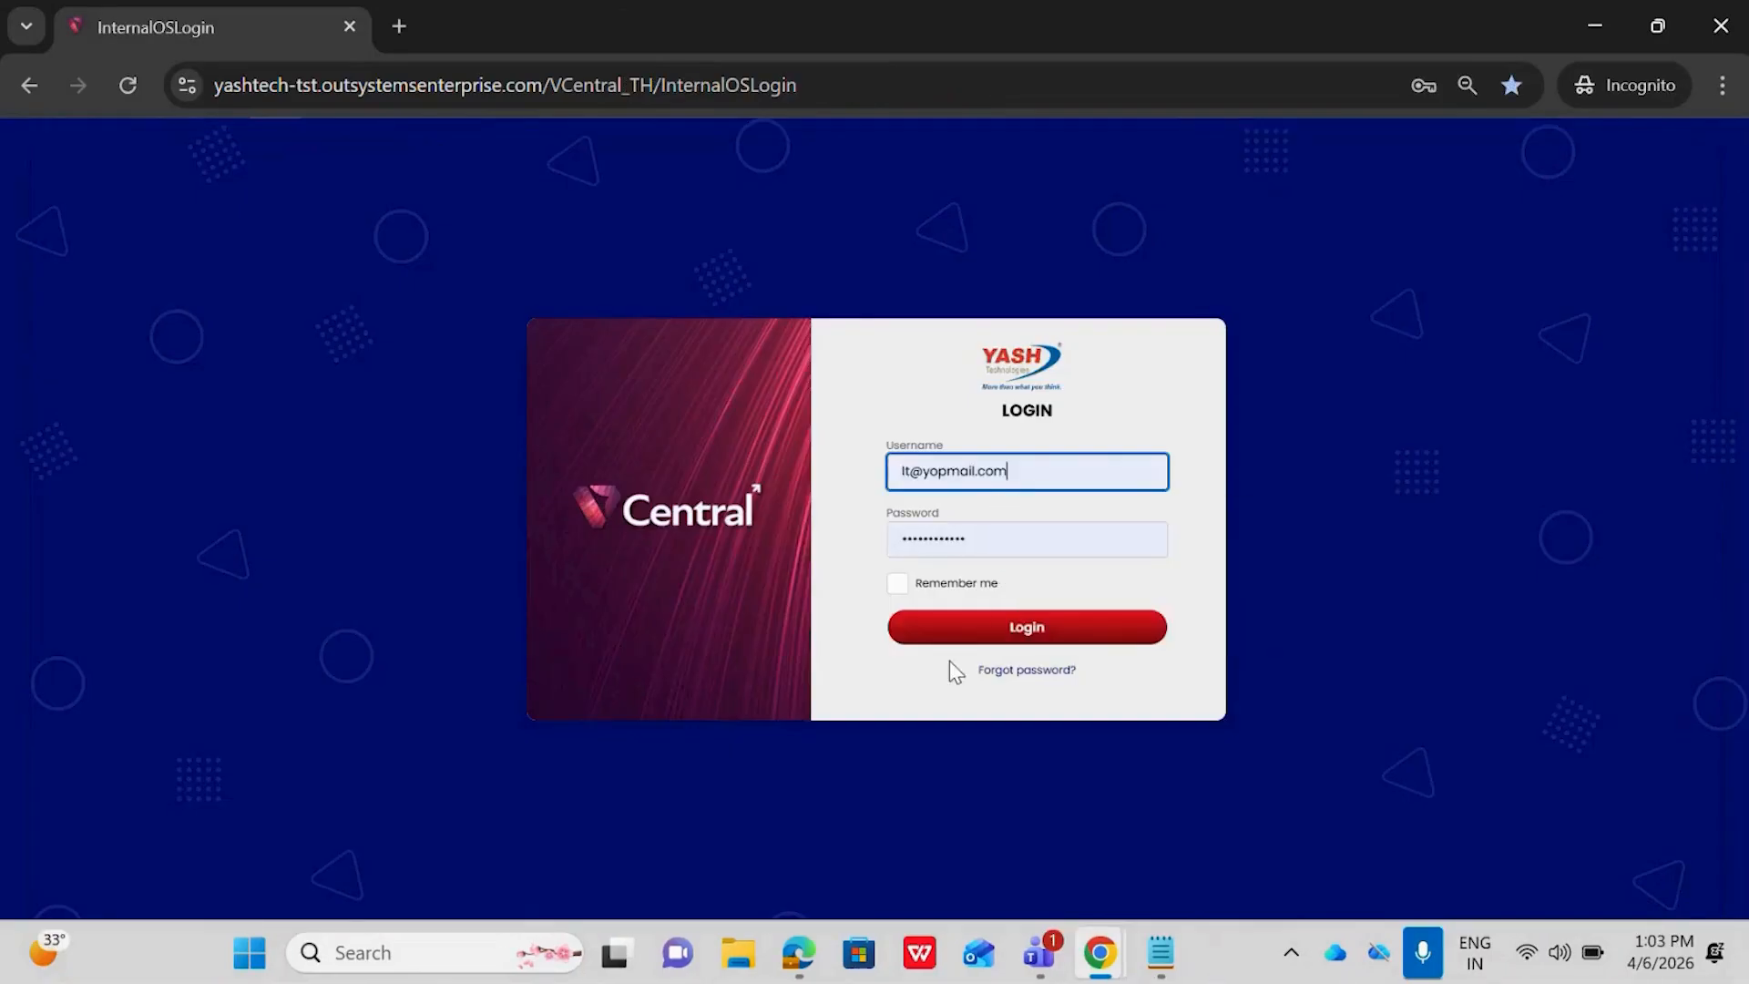
{"action": "left_click", "coordinate": [961, 628]}
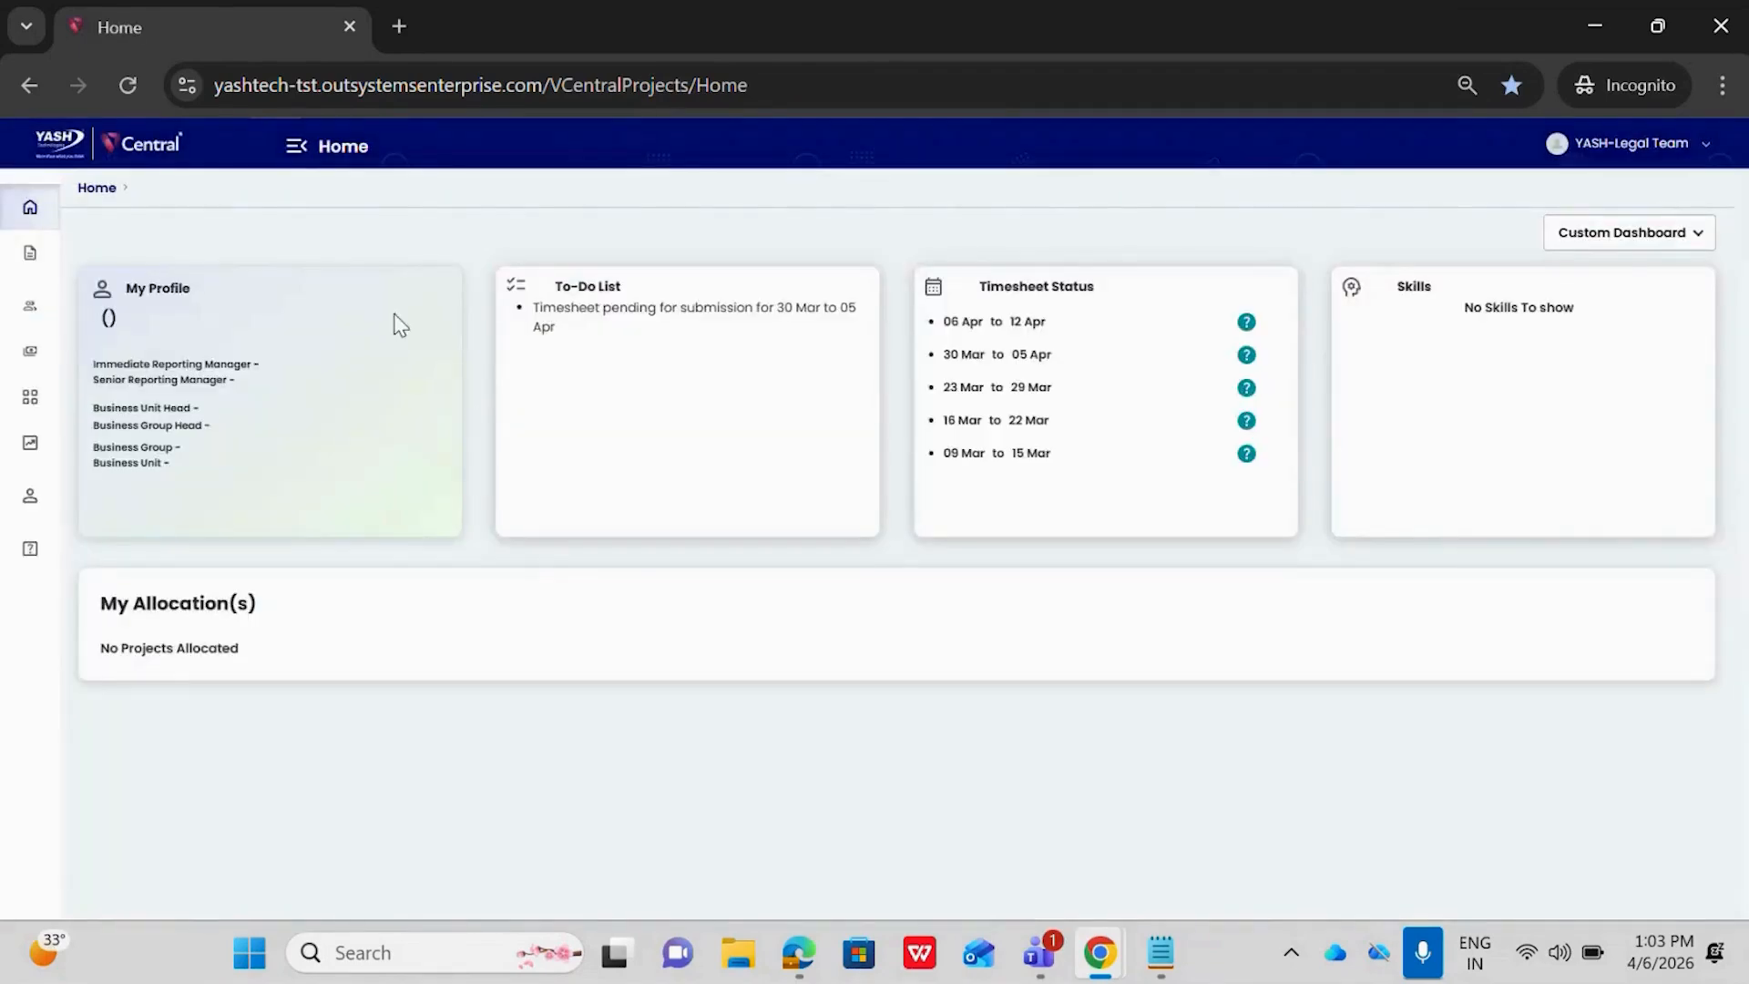
{"action": "left_click", "coordinate": [296, 155]}
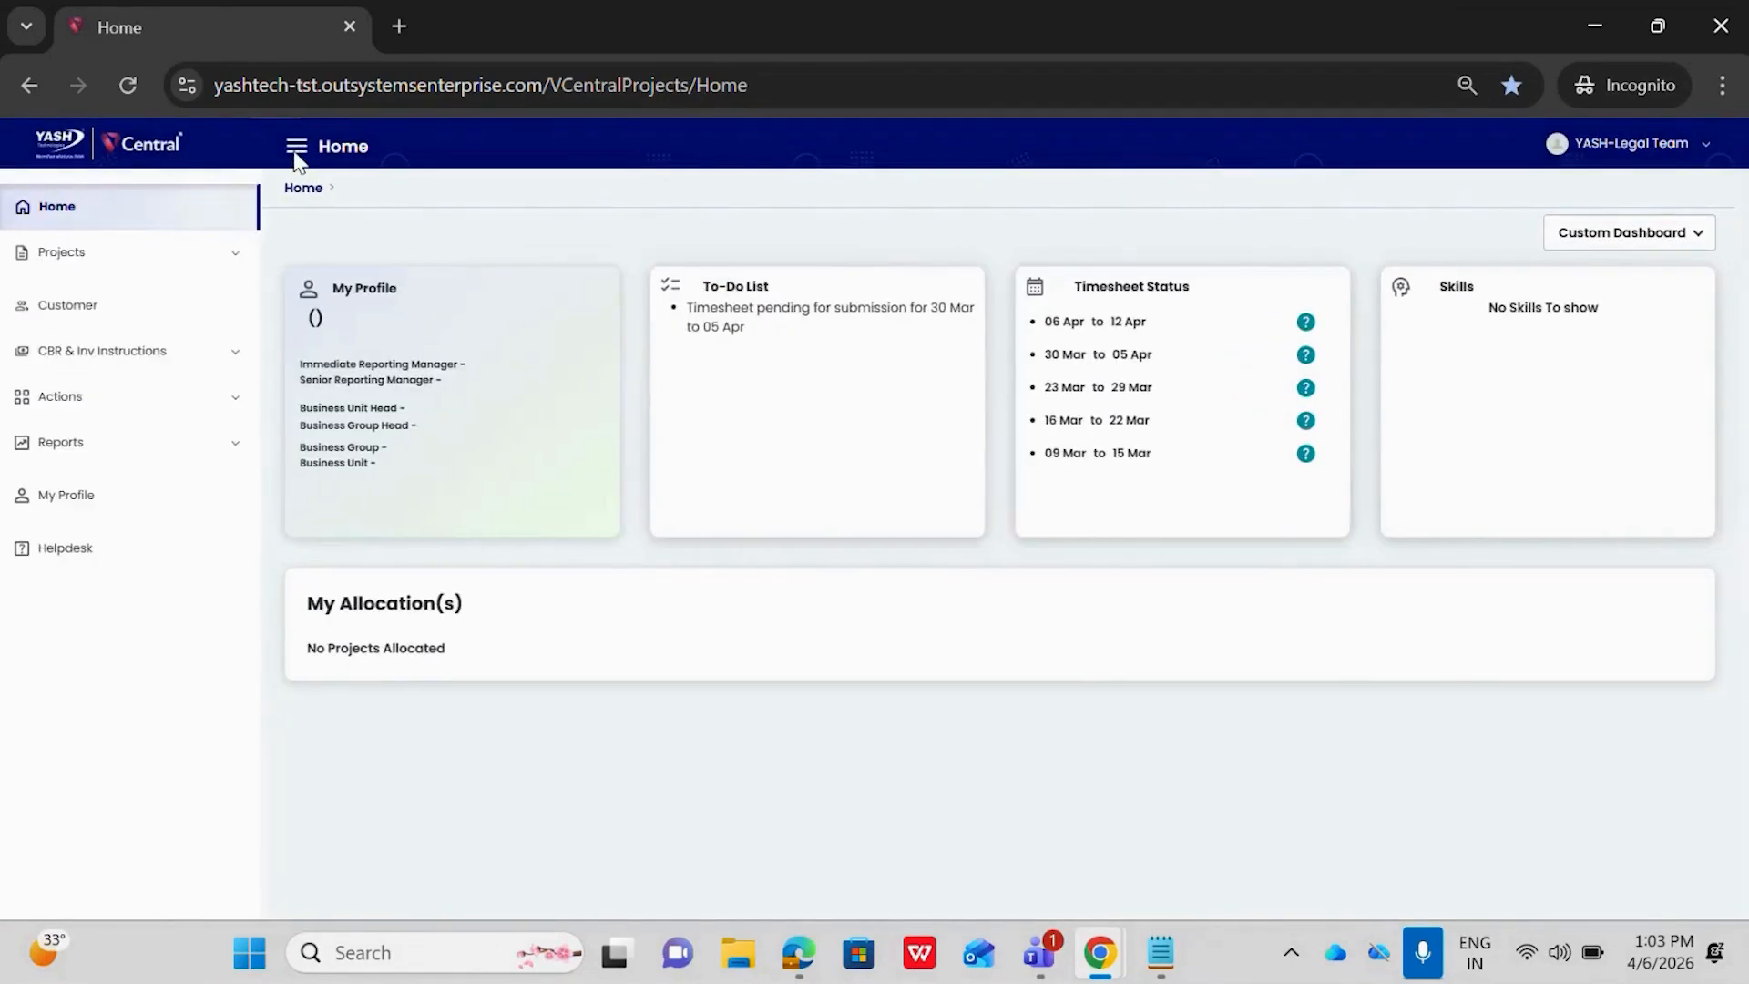
{"action": "left_click", "coordinate": [74, 306]}
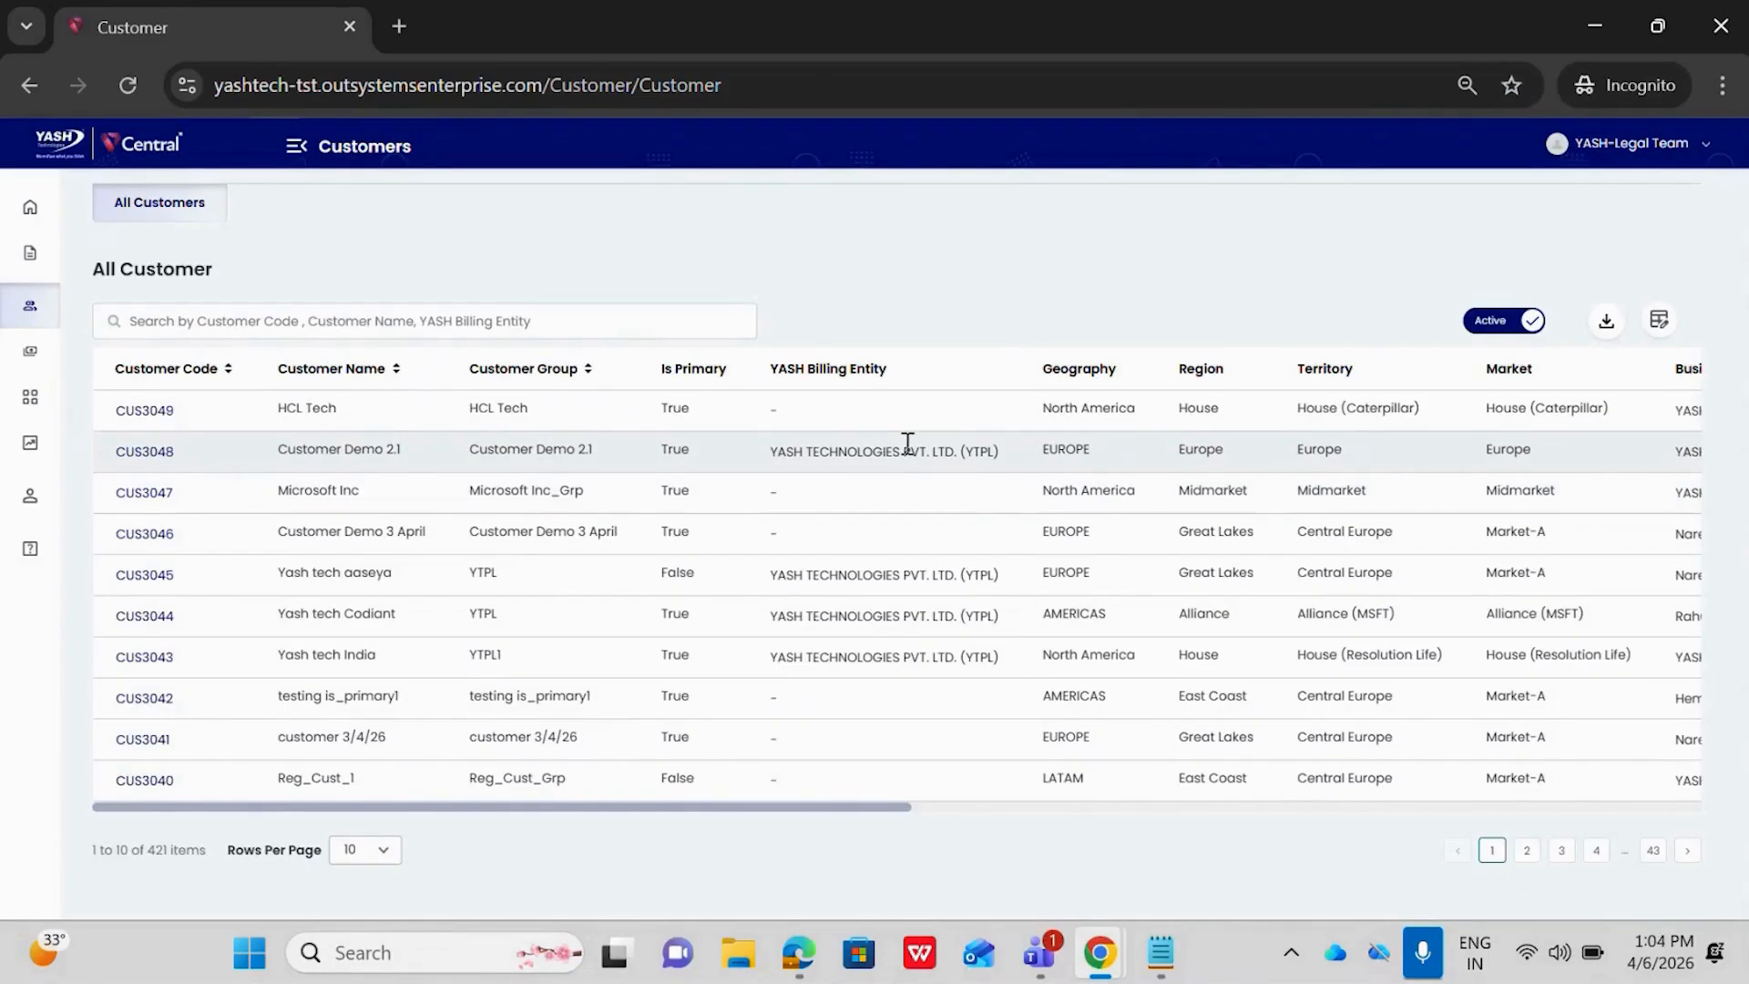
Mark customer Demo 2.1 as inactive from its row actions and confirm the change
{"action": "scroll", "coordinate": [907, 443], "scroll_direction": "right", "scroll_amount": 10}
{"action": "left_click", "coordinate": [1625, 456]}
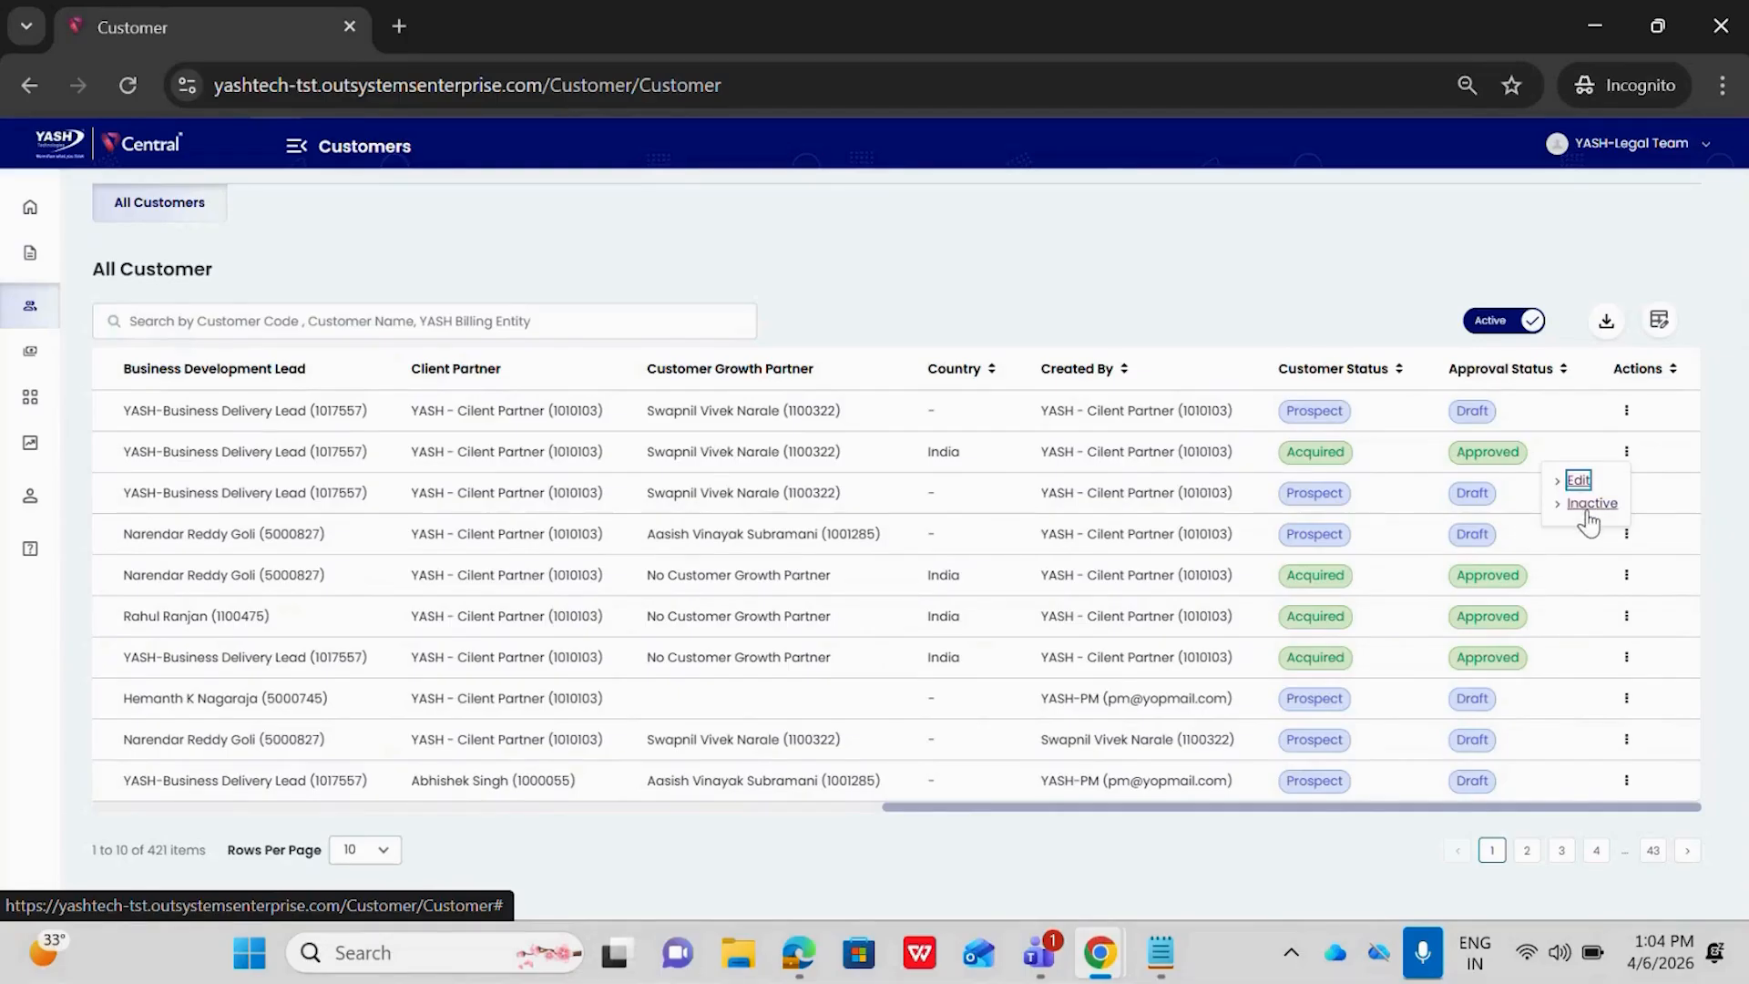
{"action": "left_click", "coordinate": [1599, 508]}
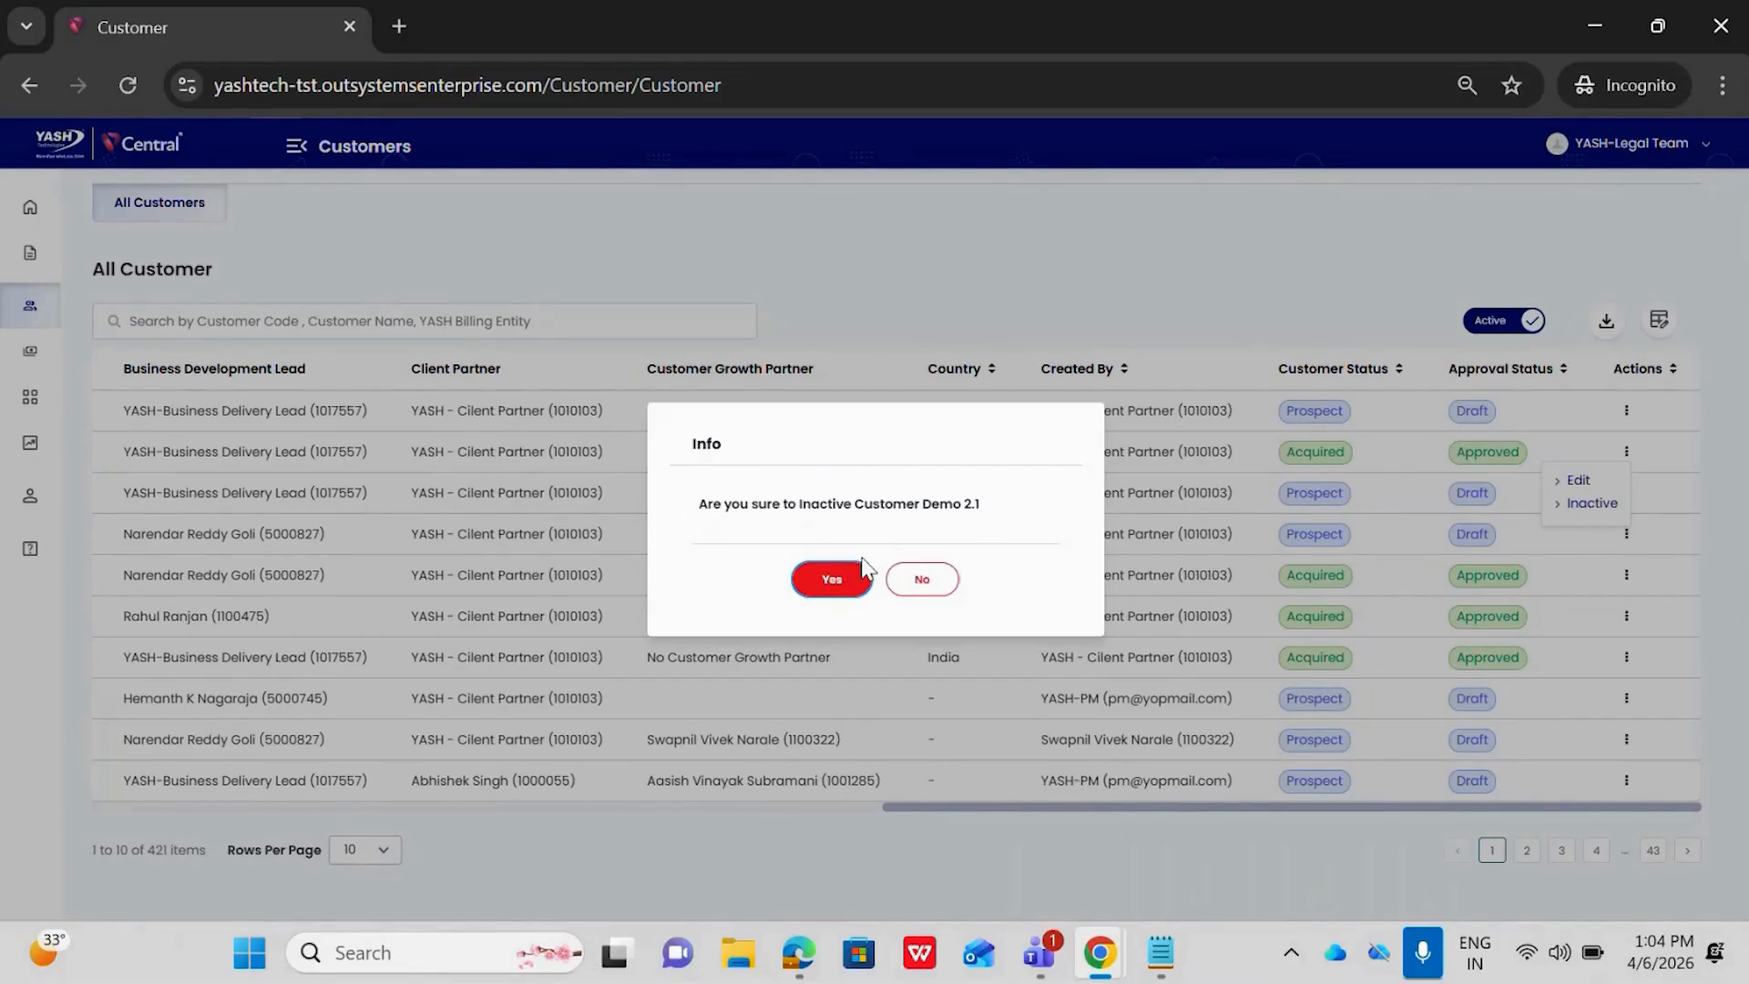
{"action": "left_click", "coordinate": [828, 583]}
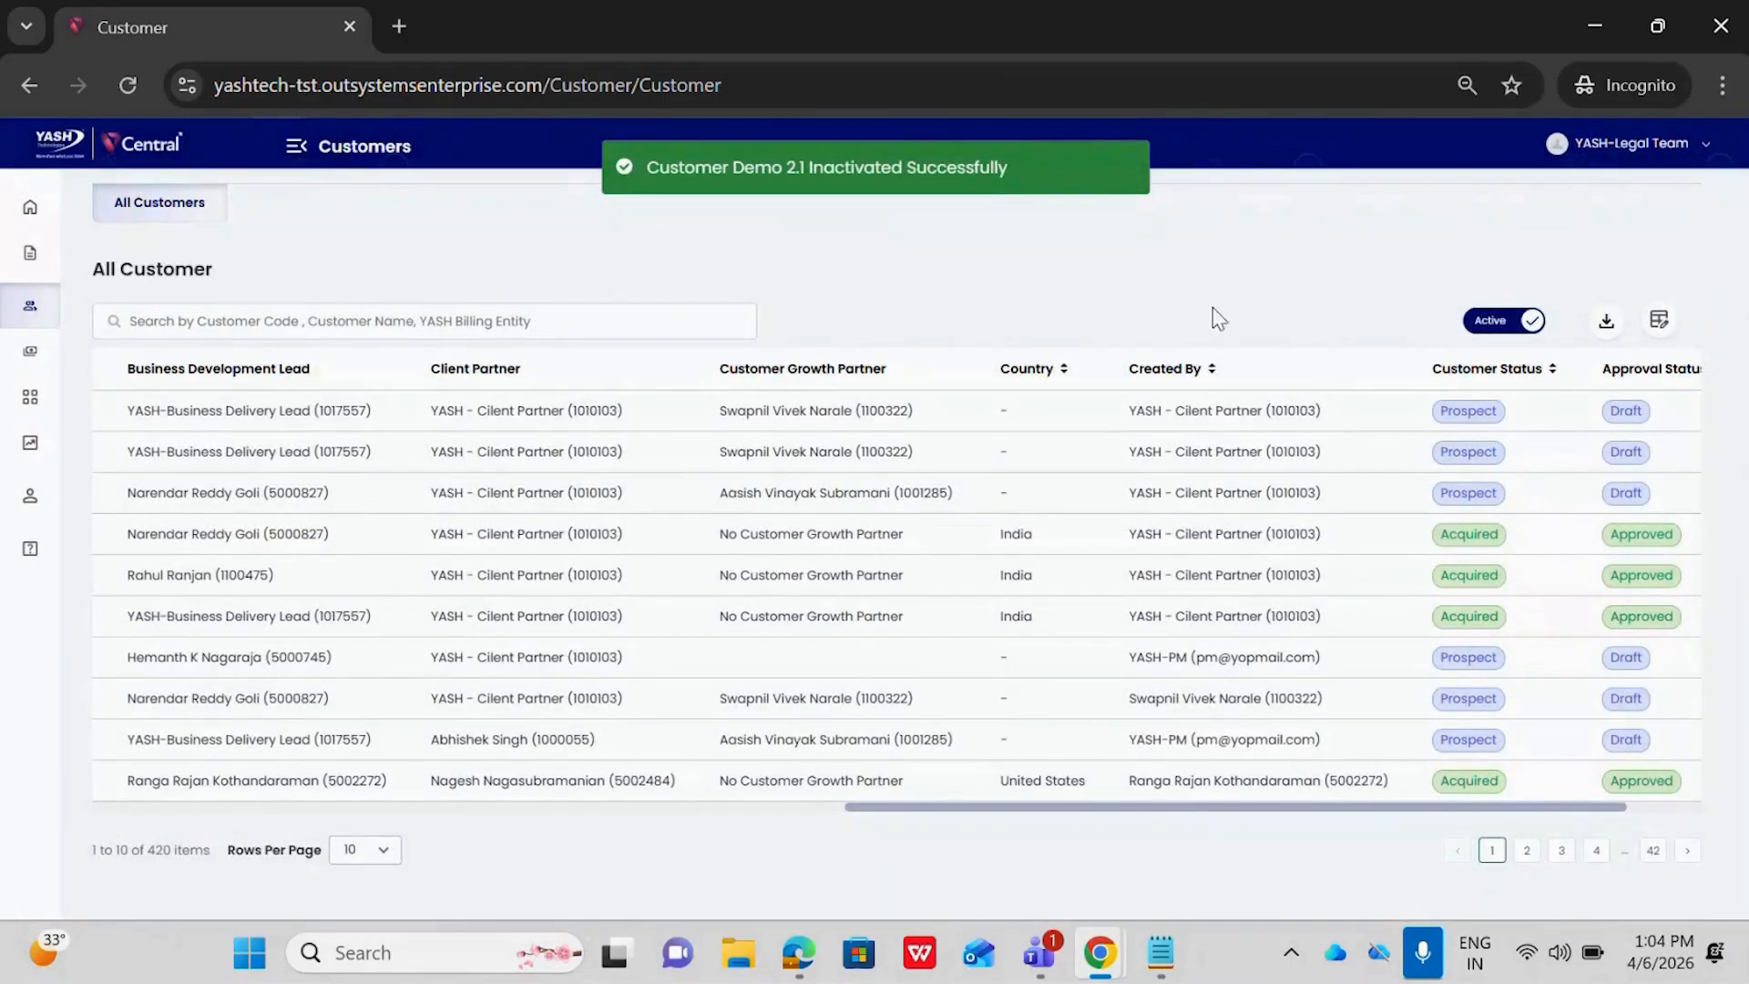
Switch the customer list to inactive customers and check the Customer Demo 2.1 entry across its columns
{"action": "left_click", "coordinate": [1491, 324]}
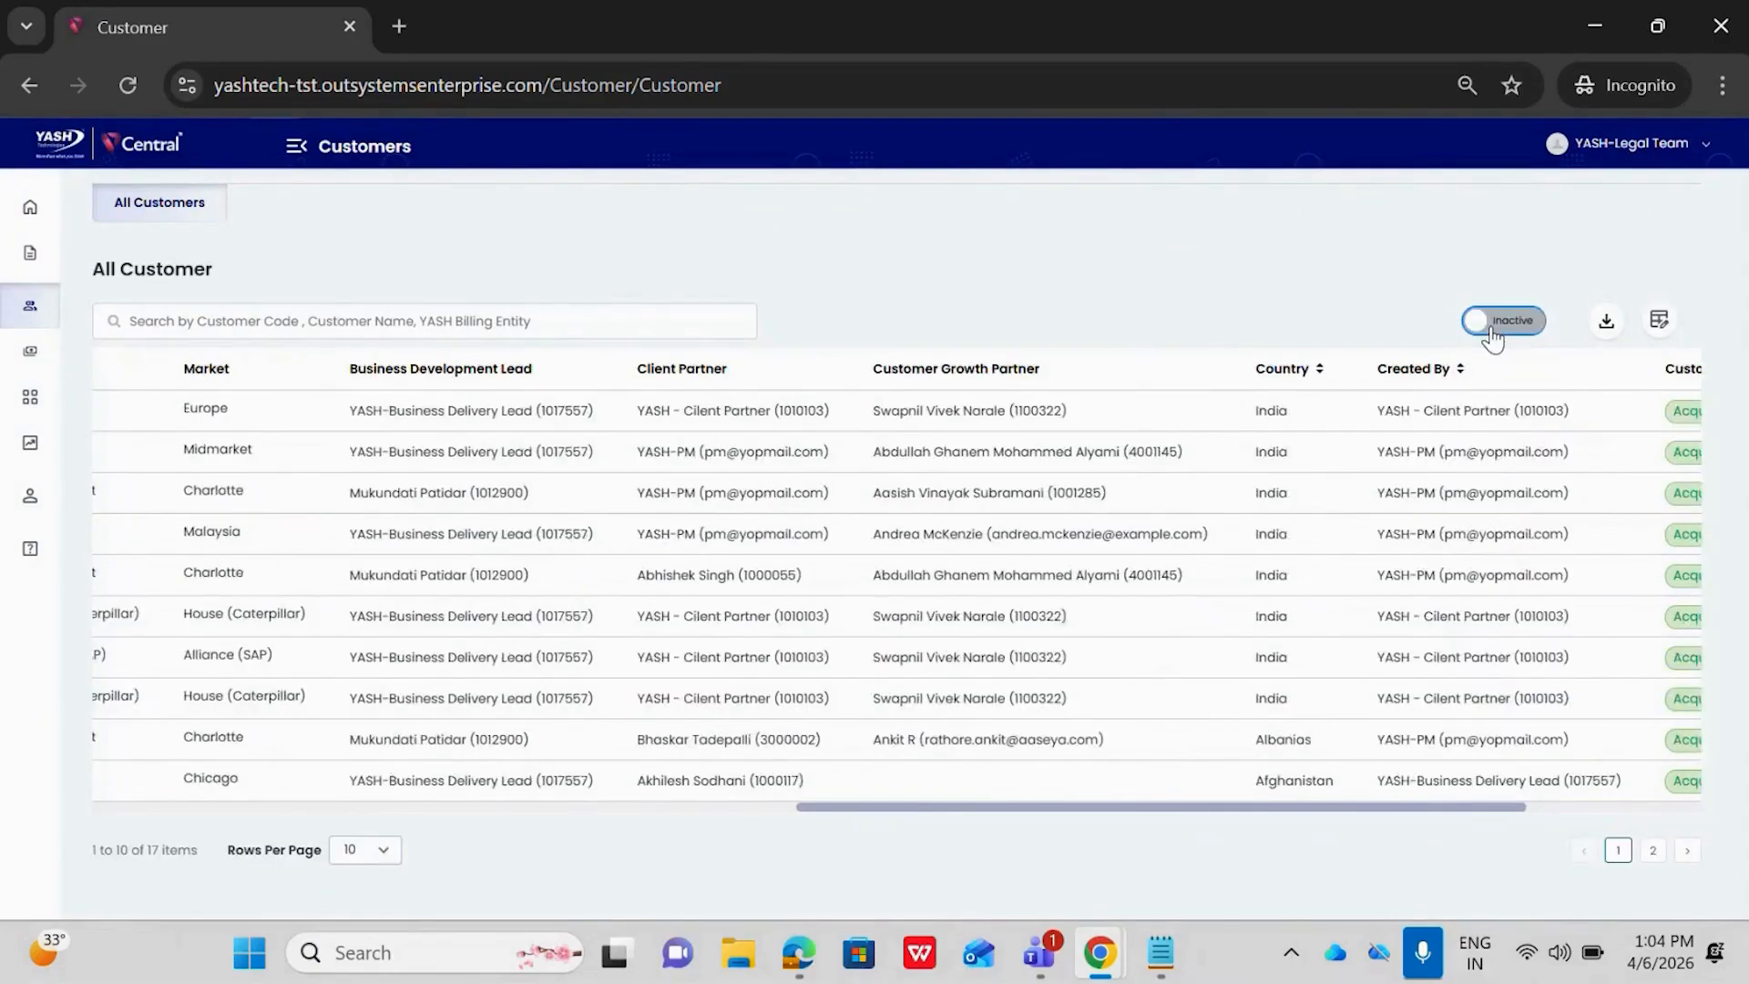
{"action": "scroll", "coordinate": [508, 454], "scroll_direction": "left", "scroll_amount": 15}
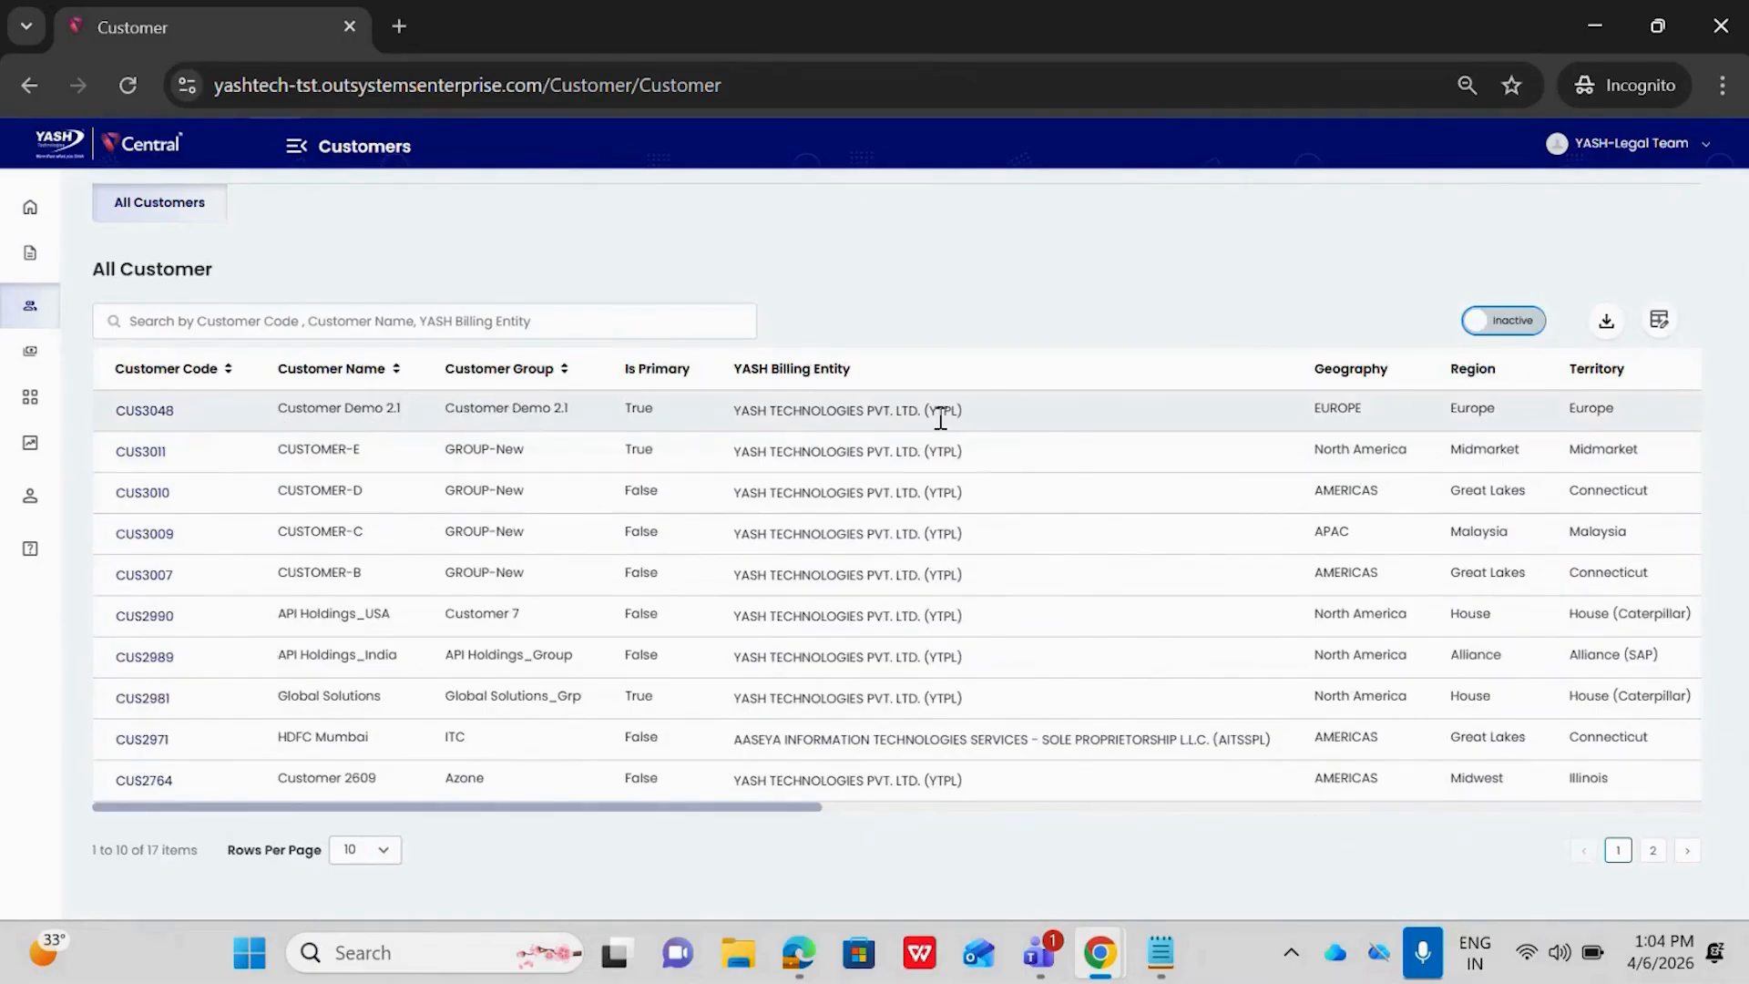
{"action": "scroll", "coordinate": [939, 419], "scroll_direction": "right", "scroll_amount": 10}
{"action": "scroll", "coordinate": [910, 419], "scroll_direction": "left", "scroll_amount": 10}
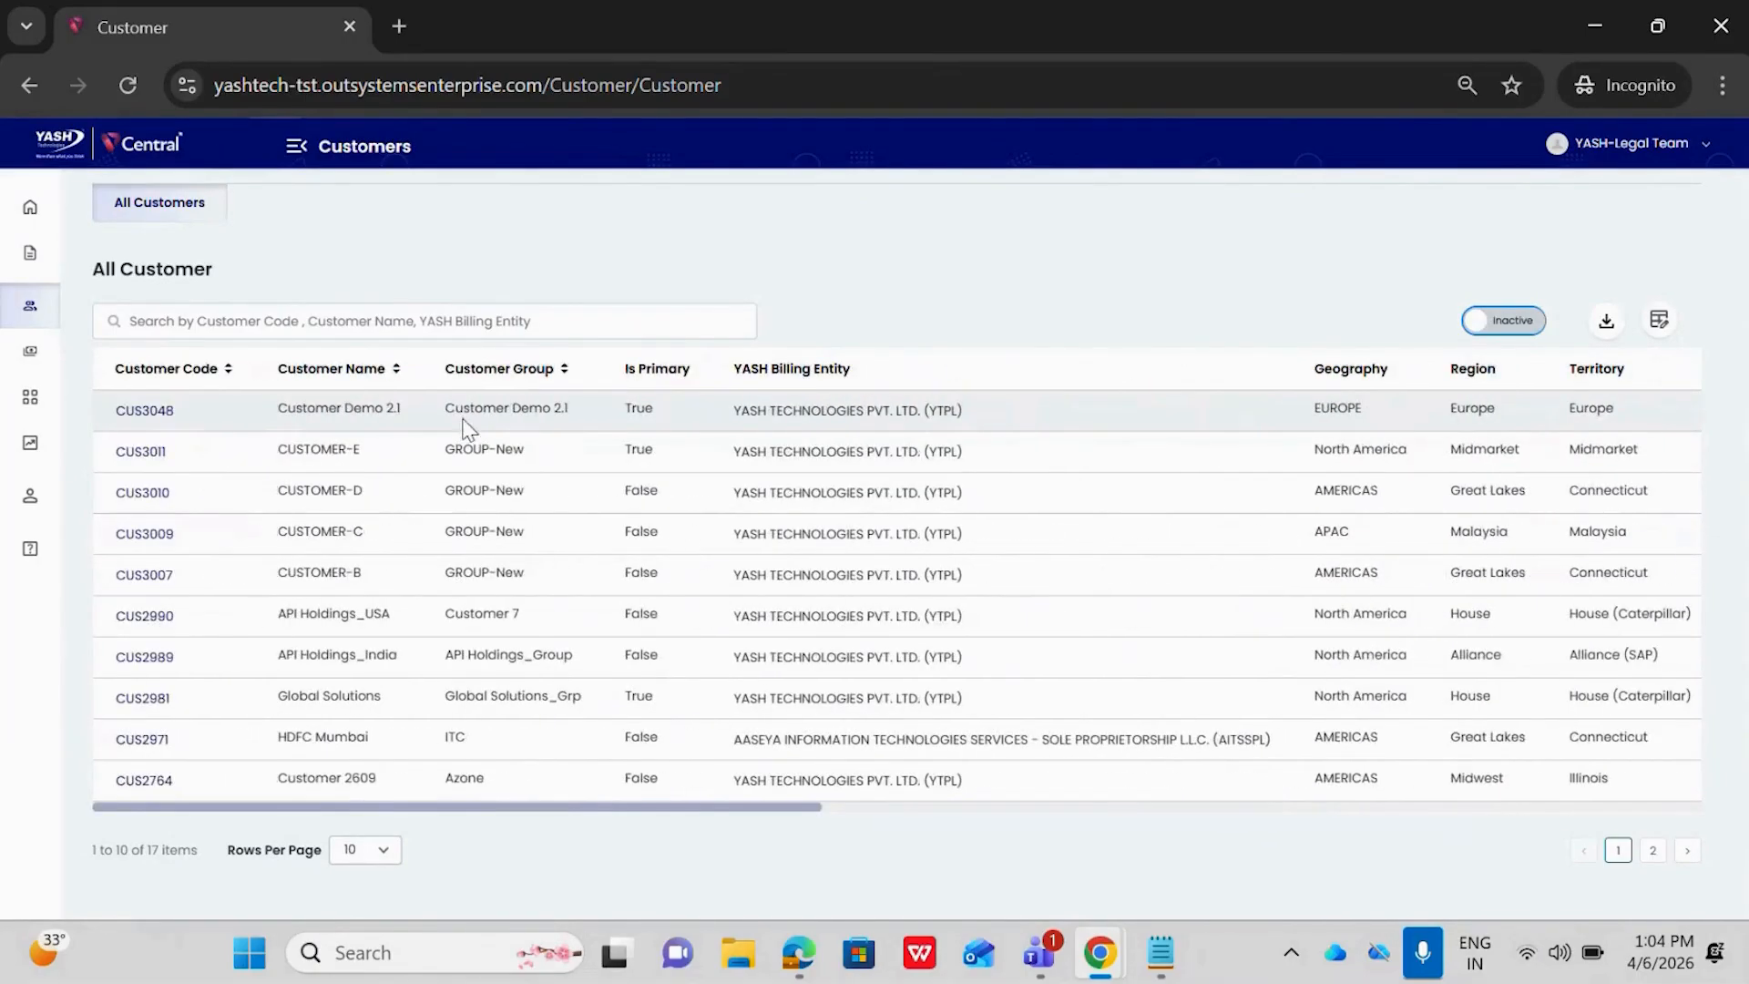